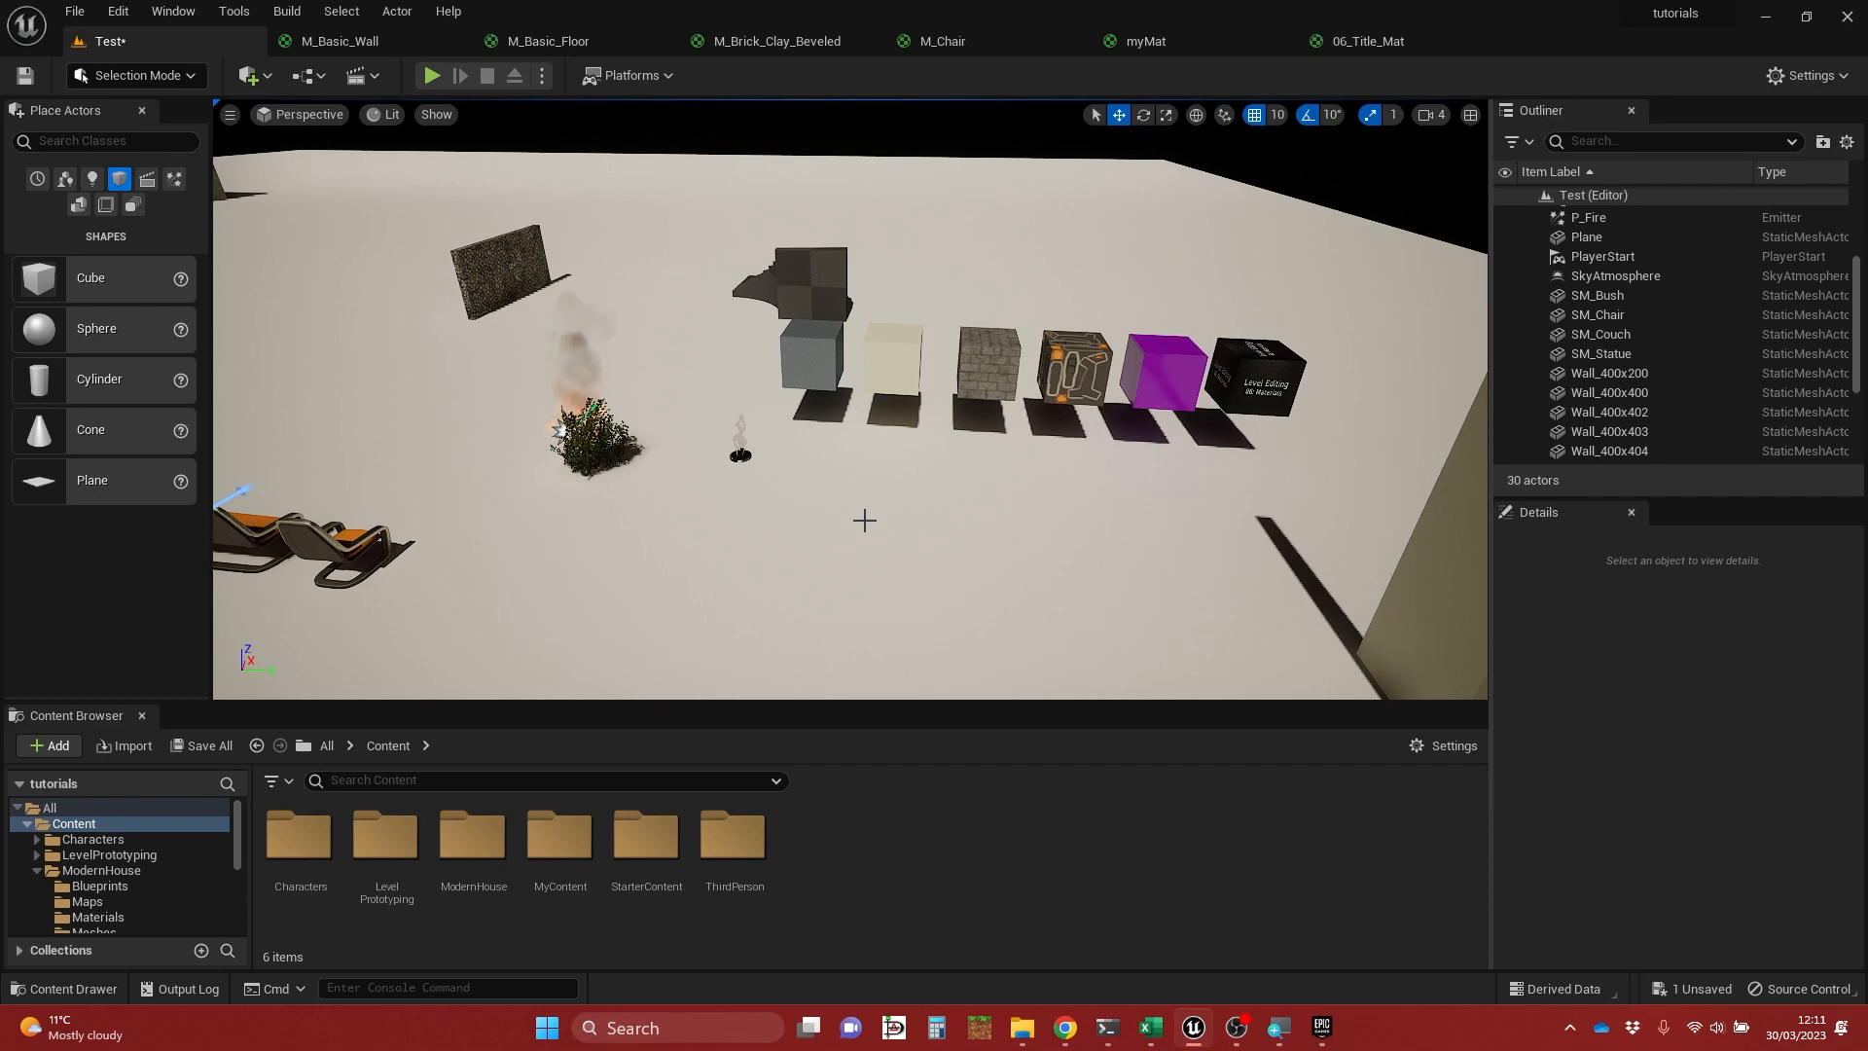
right_click_drag(845, 548, 861, 623)
key("w")
key("s")
key("w")
key("s")
key("w")
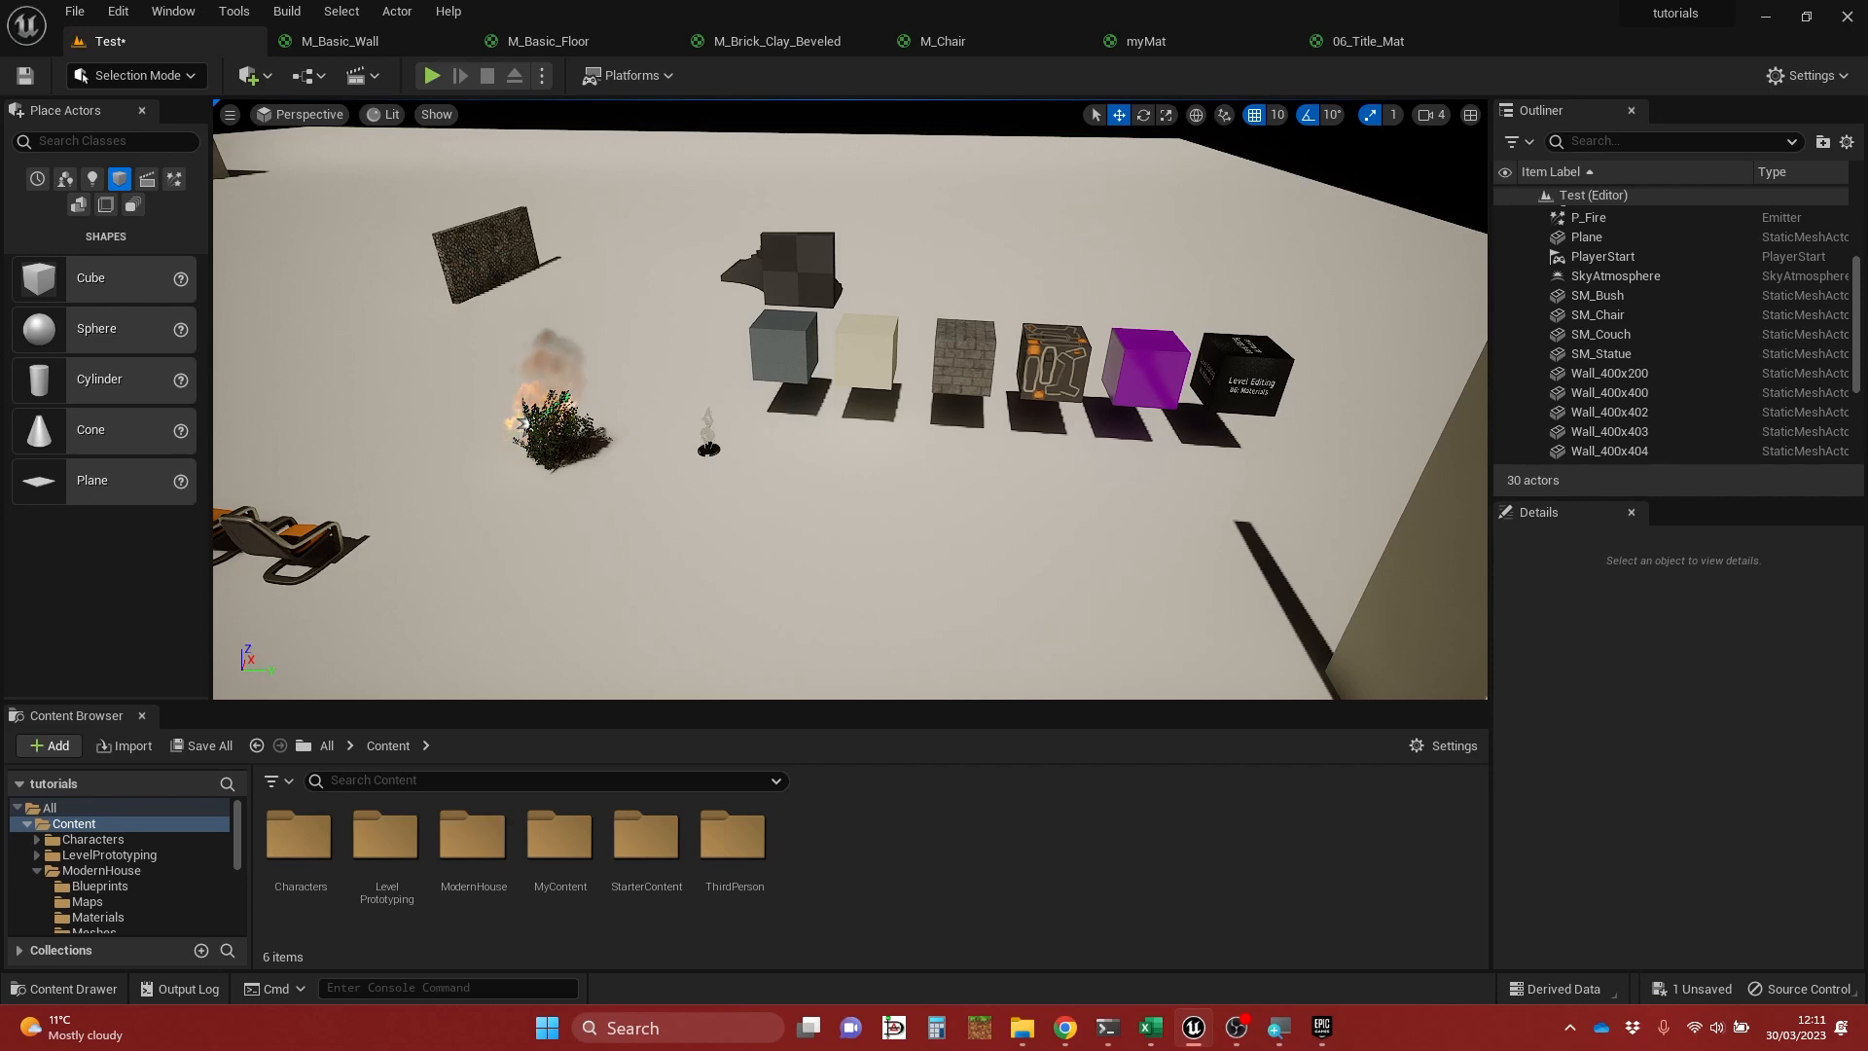
mouse_move(583, 428)
right_mouse_down()
mouse_move(521, 379)
mouse_move(591, 382)
mouse_move(633, 409)
mouse_move(613, 408)
right_mouse_up()
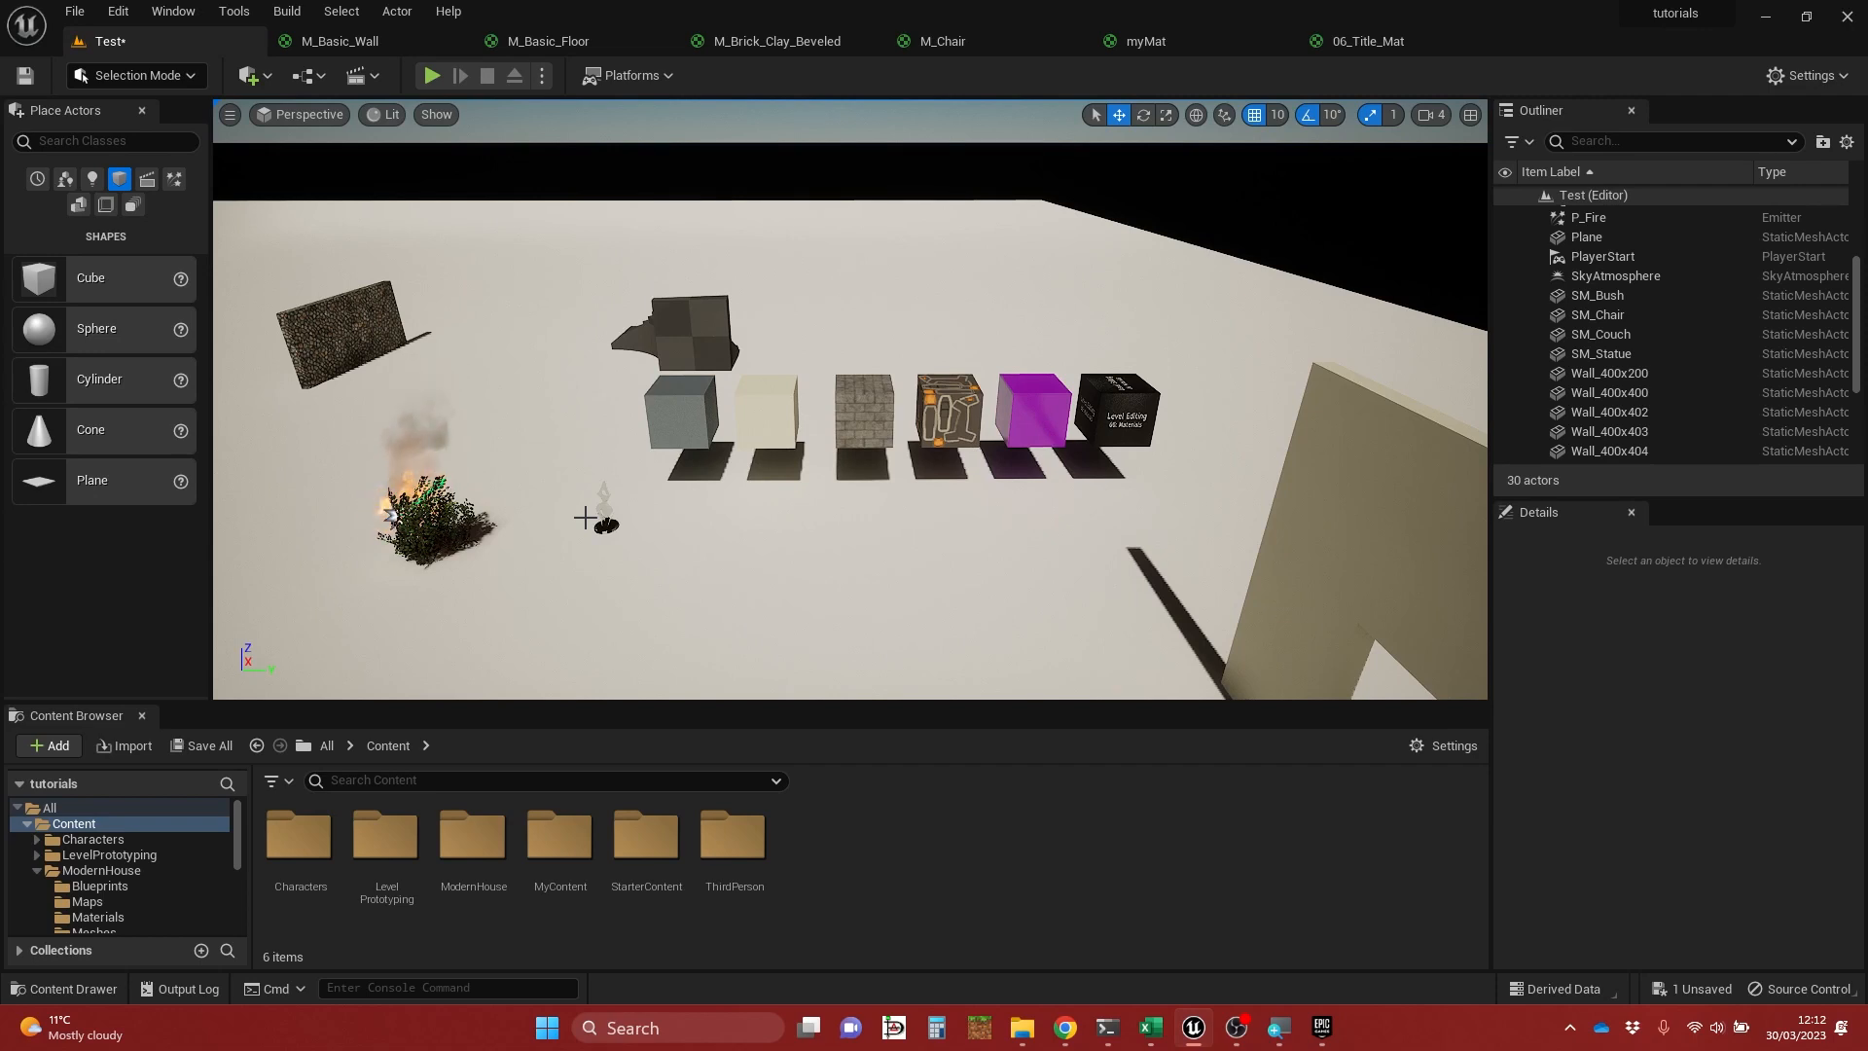
mouse_move(710, 556)
right_mouse_down()
mouse_move(591, 542)
mouse_move(710, 550)
right_mouse_up()
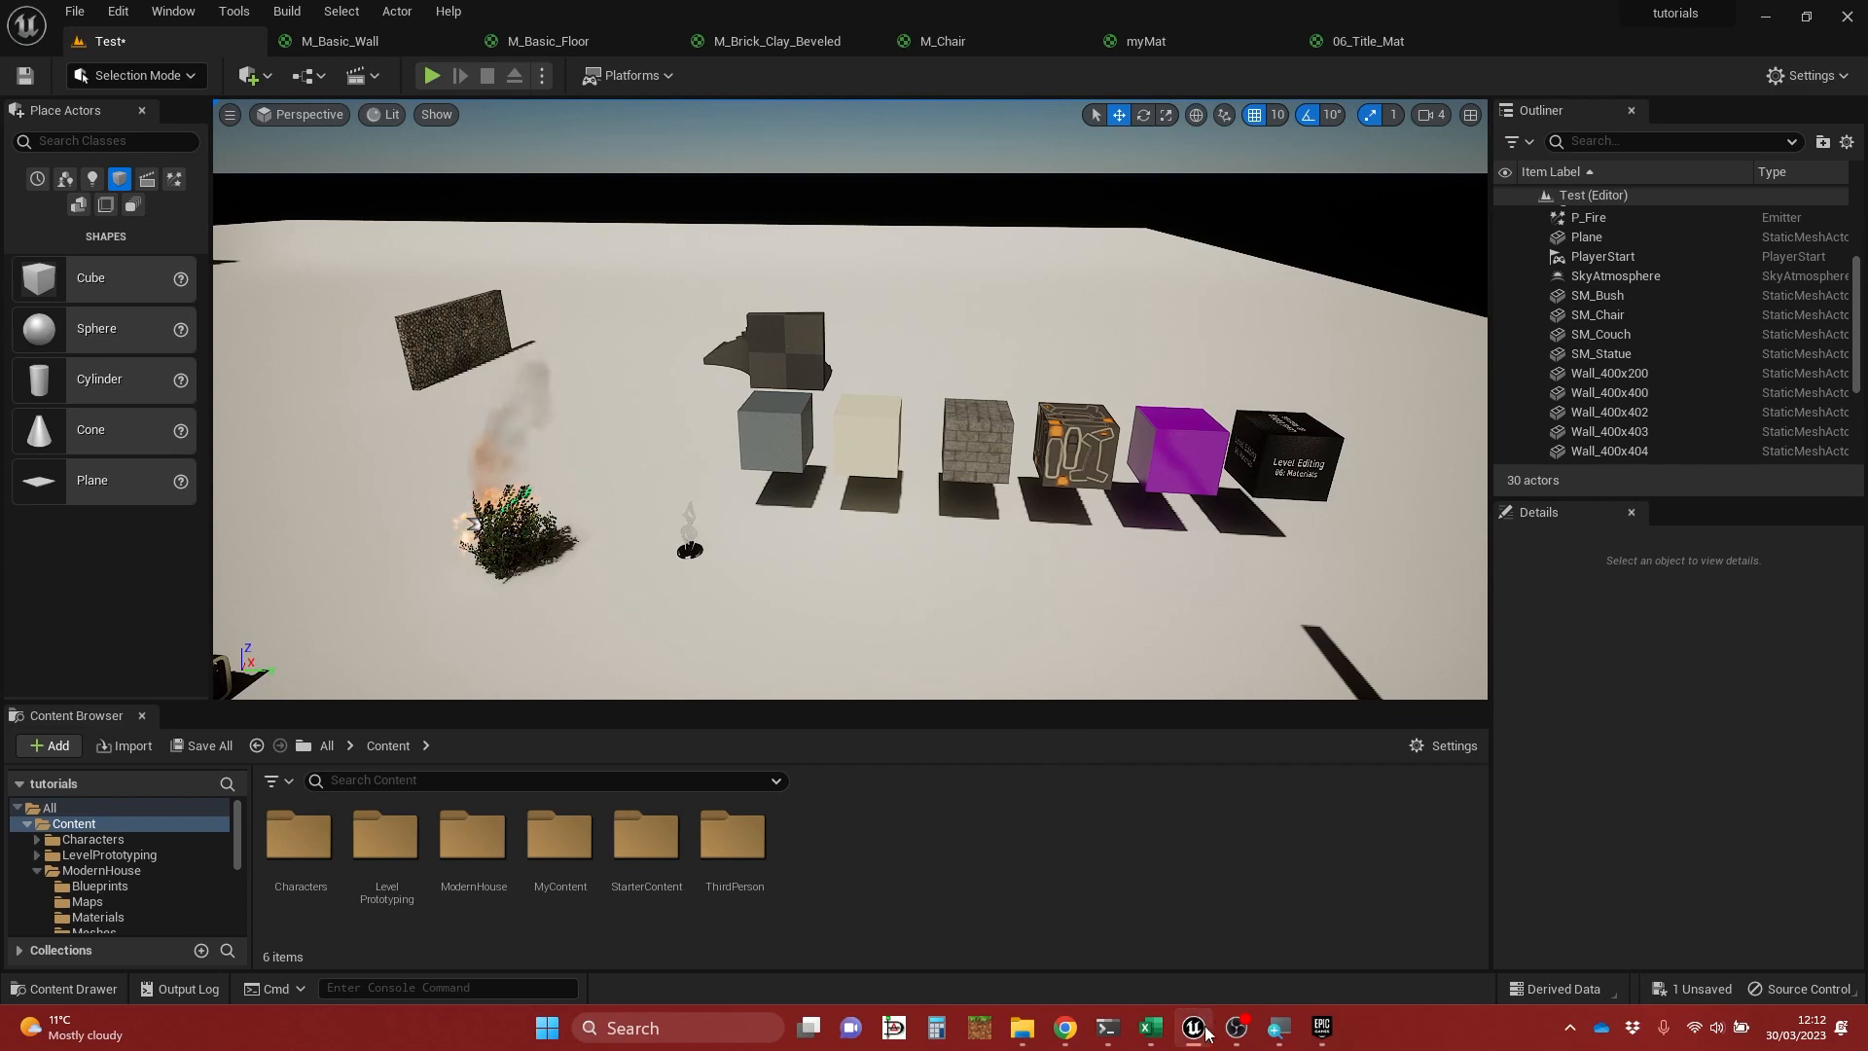
Step: Switch to the Epic Games Launcher and open the Megascans Trees: European Hornbeam page from the Marketplace's free Megascans content
left_click(1330, 1031)
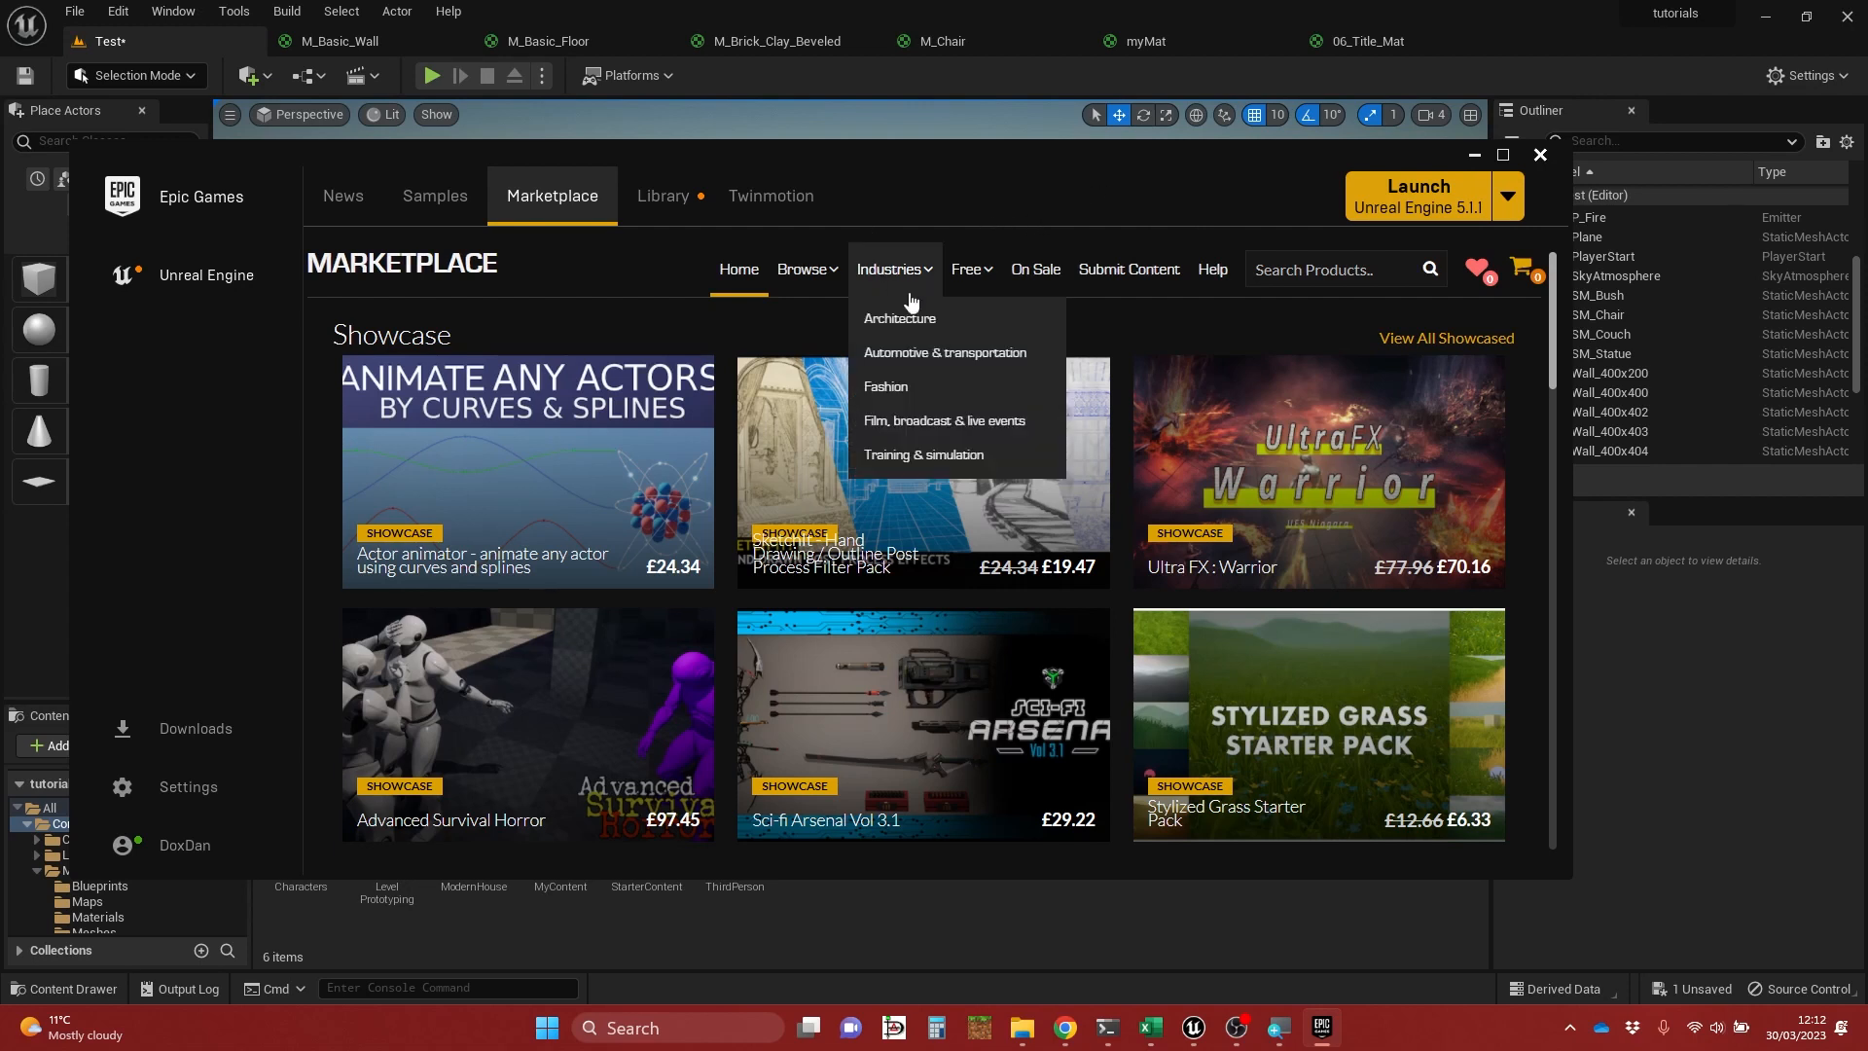
mouse_move(979, 278)
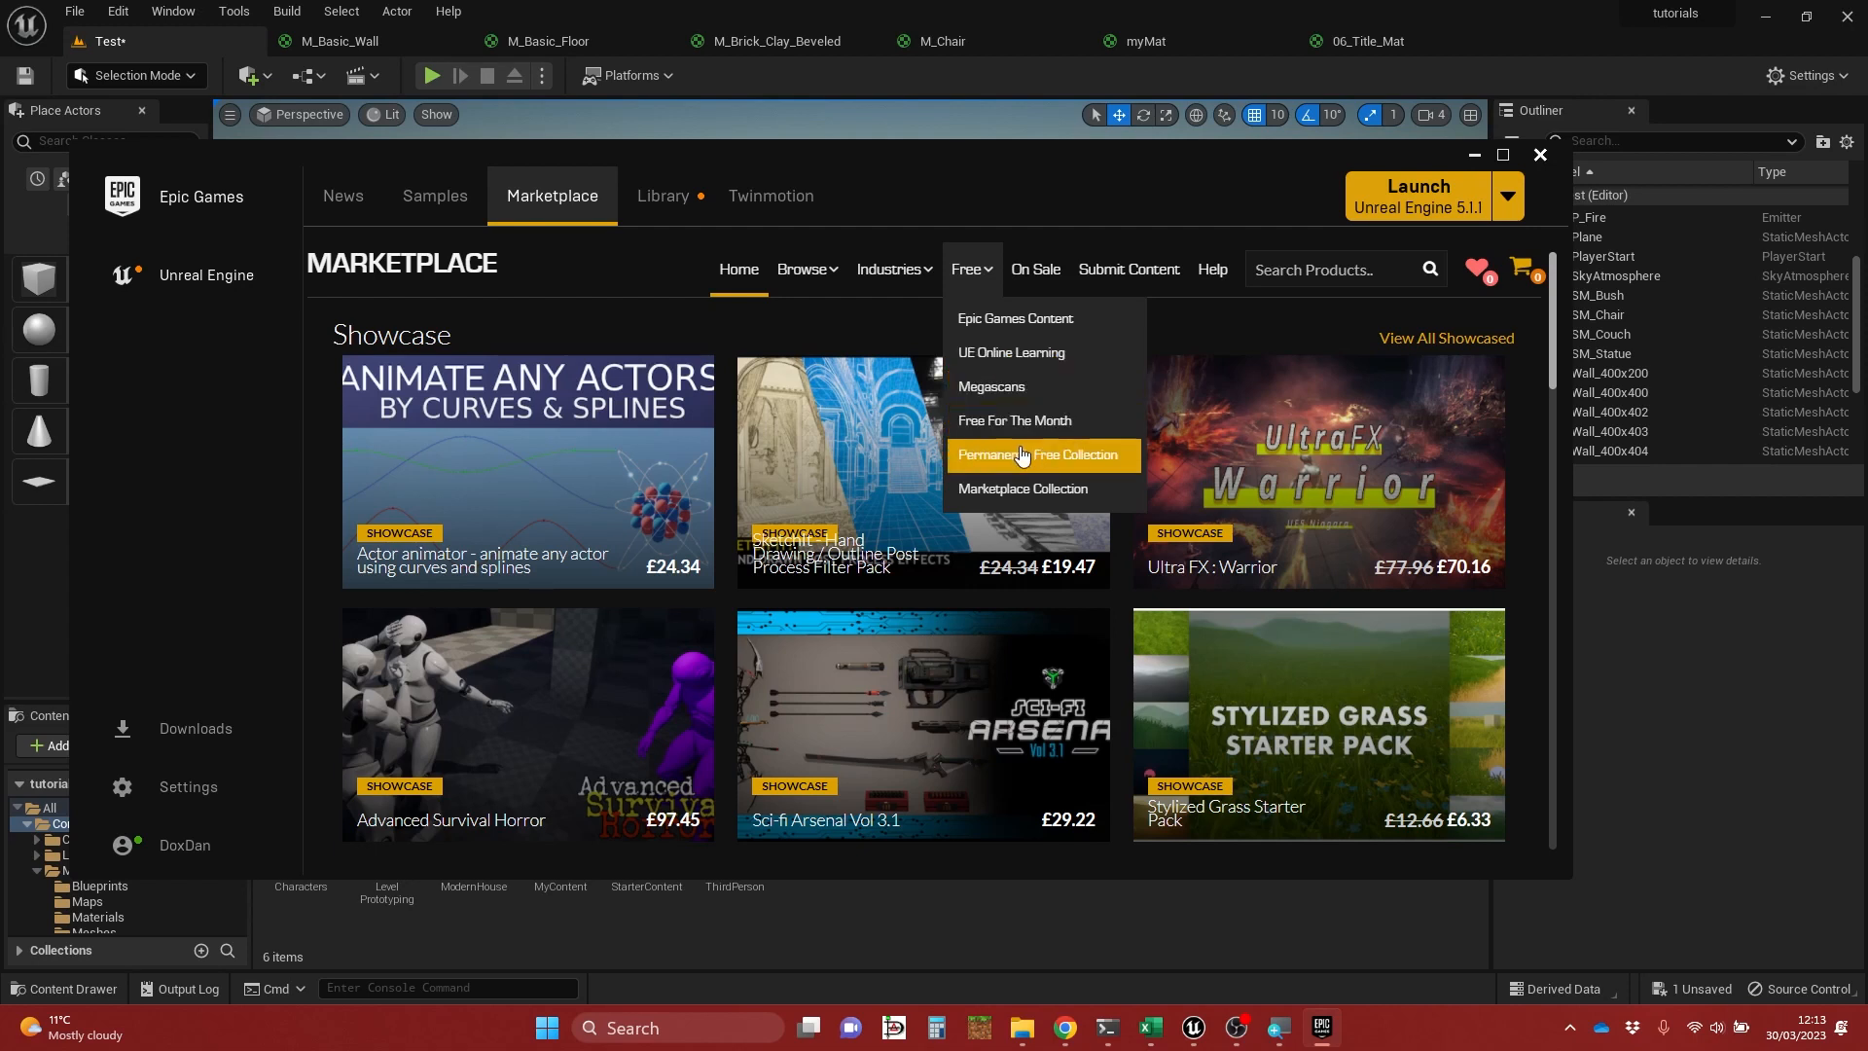
left_click(1011, 404)
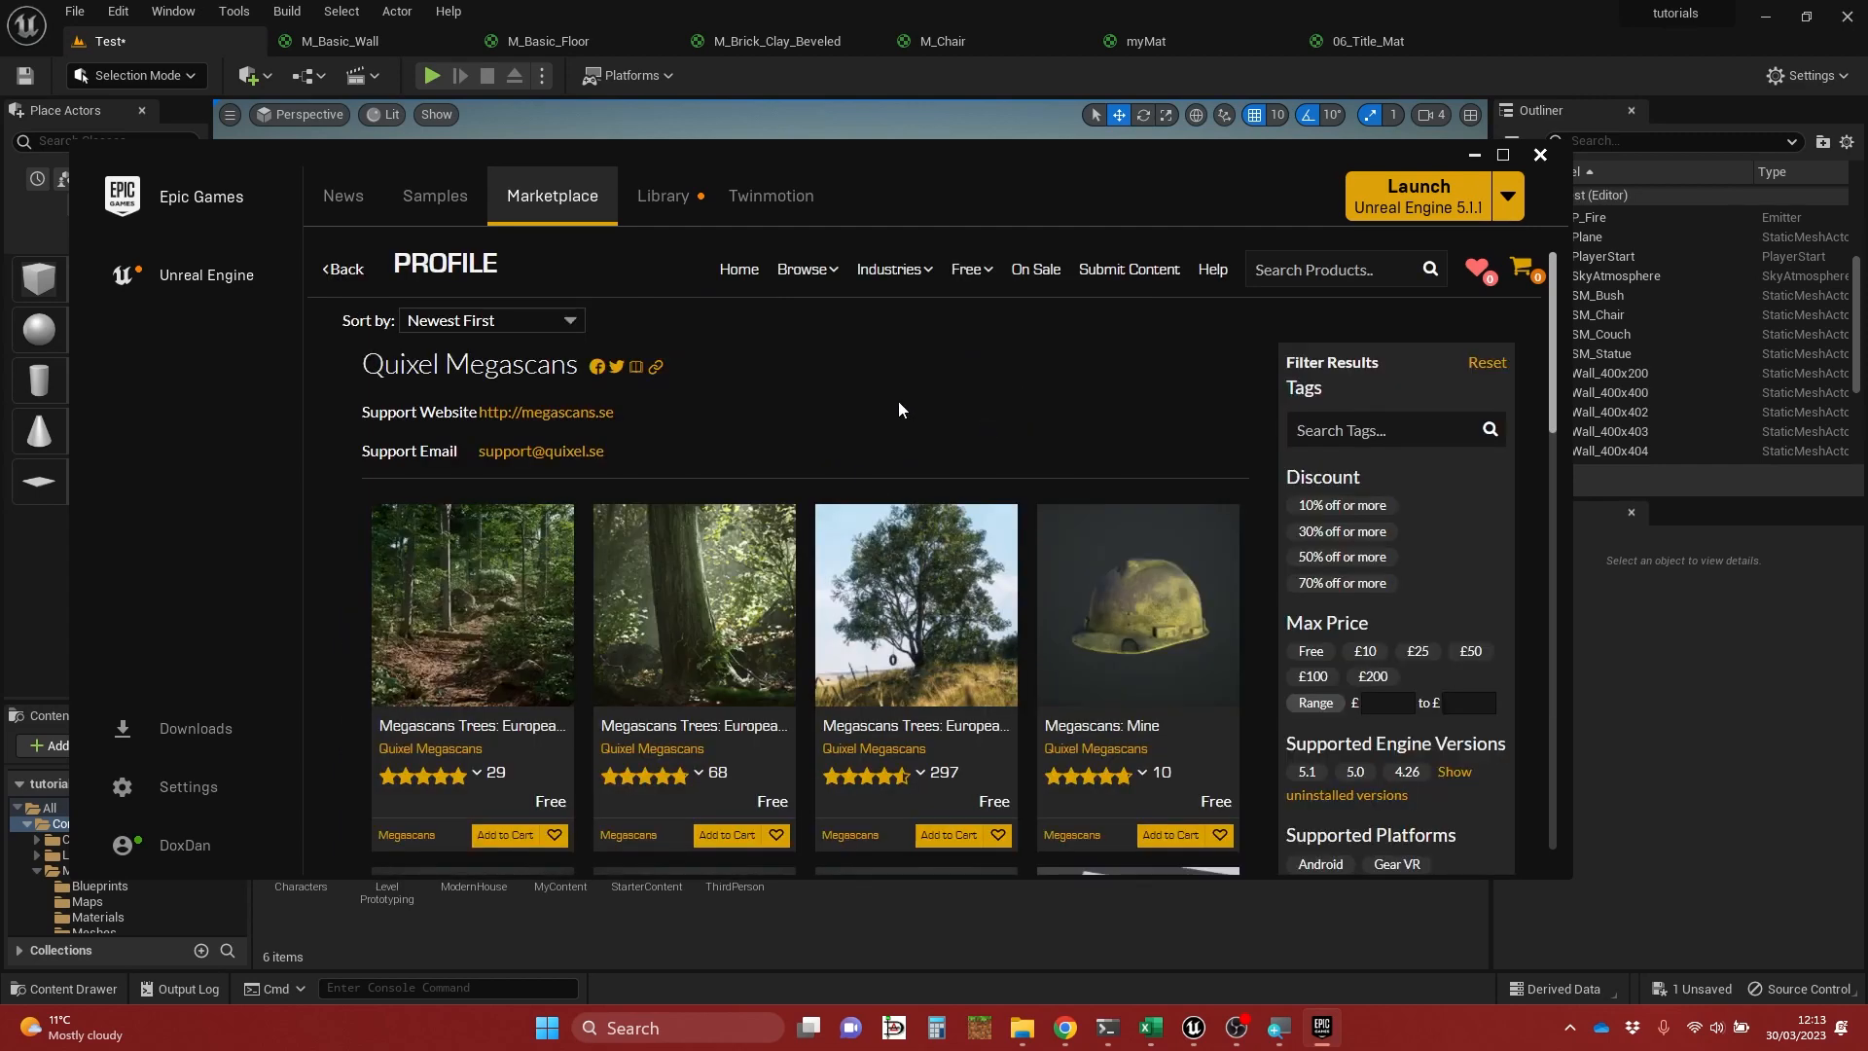
scroll(900, 408, "down", 1)
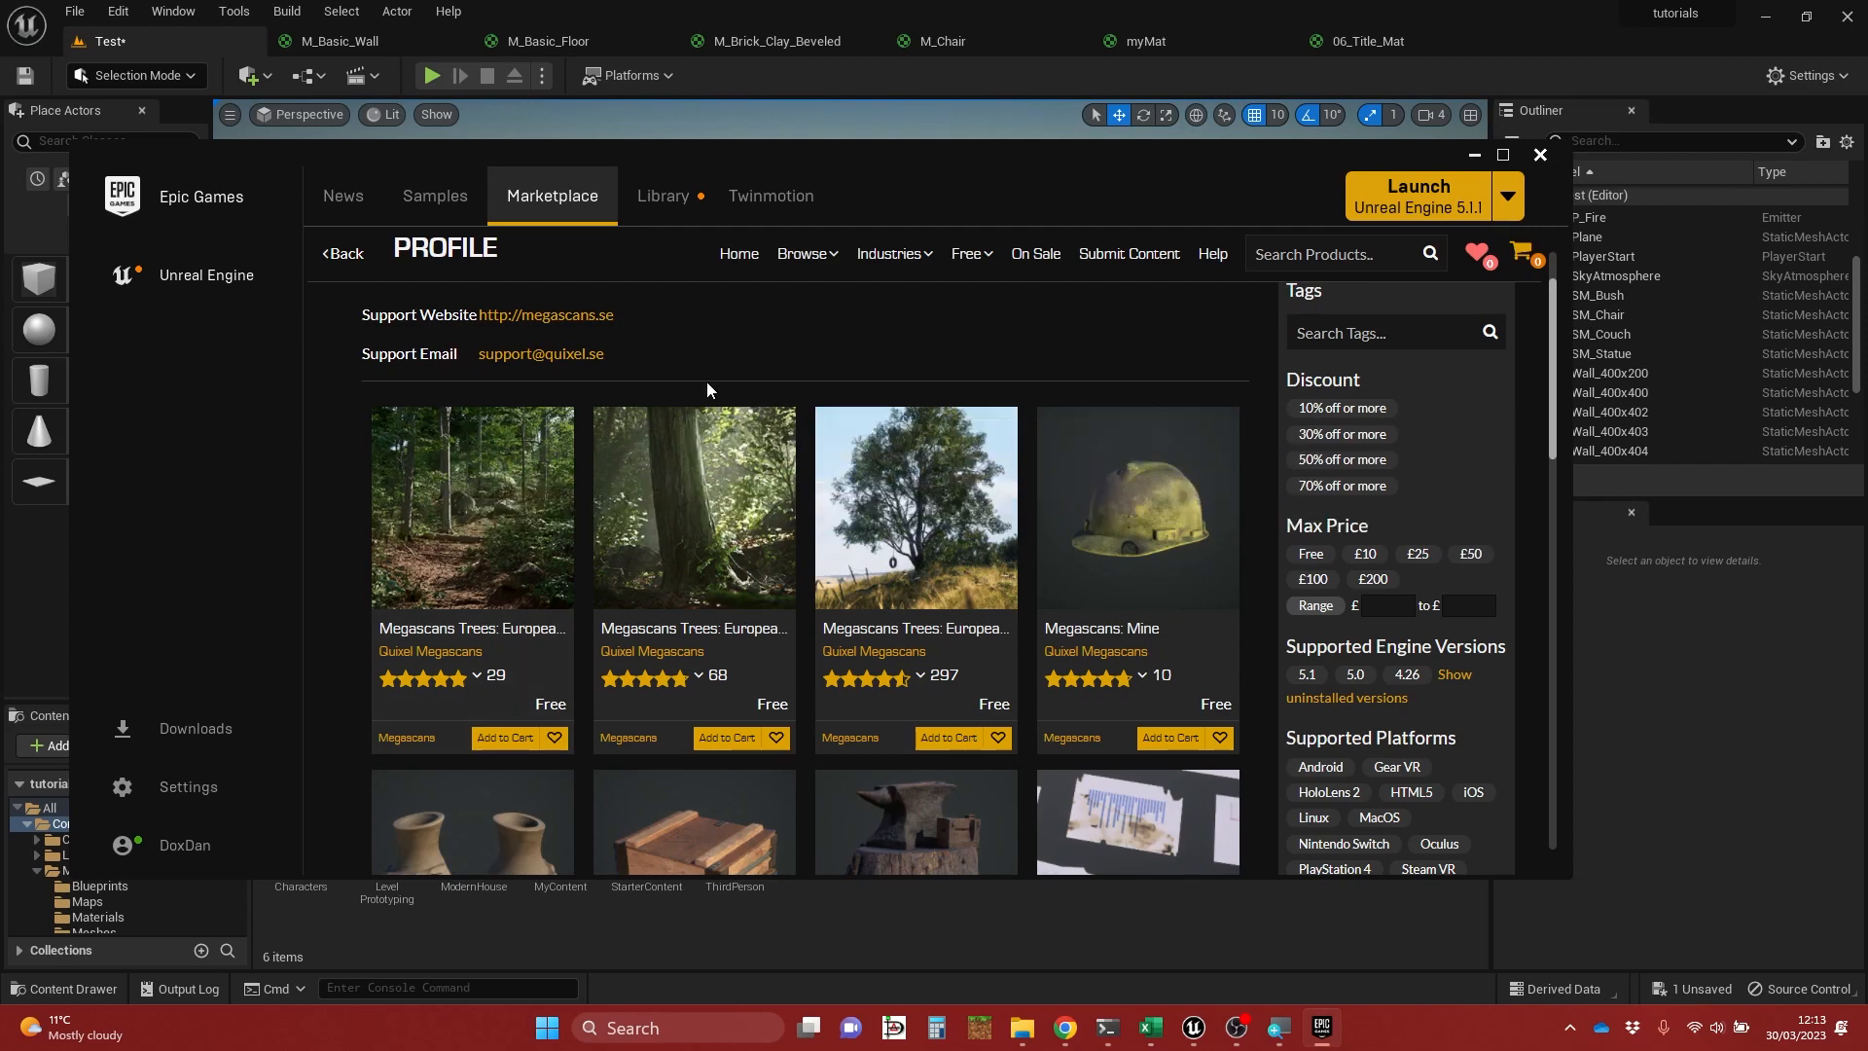
left_click(720, 510)
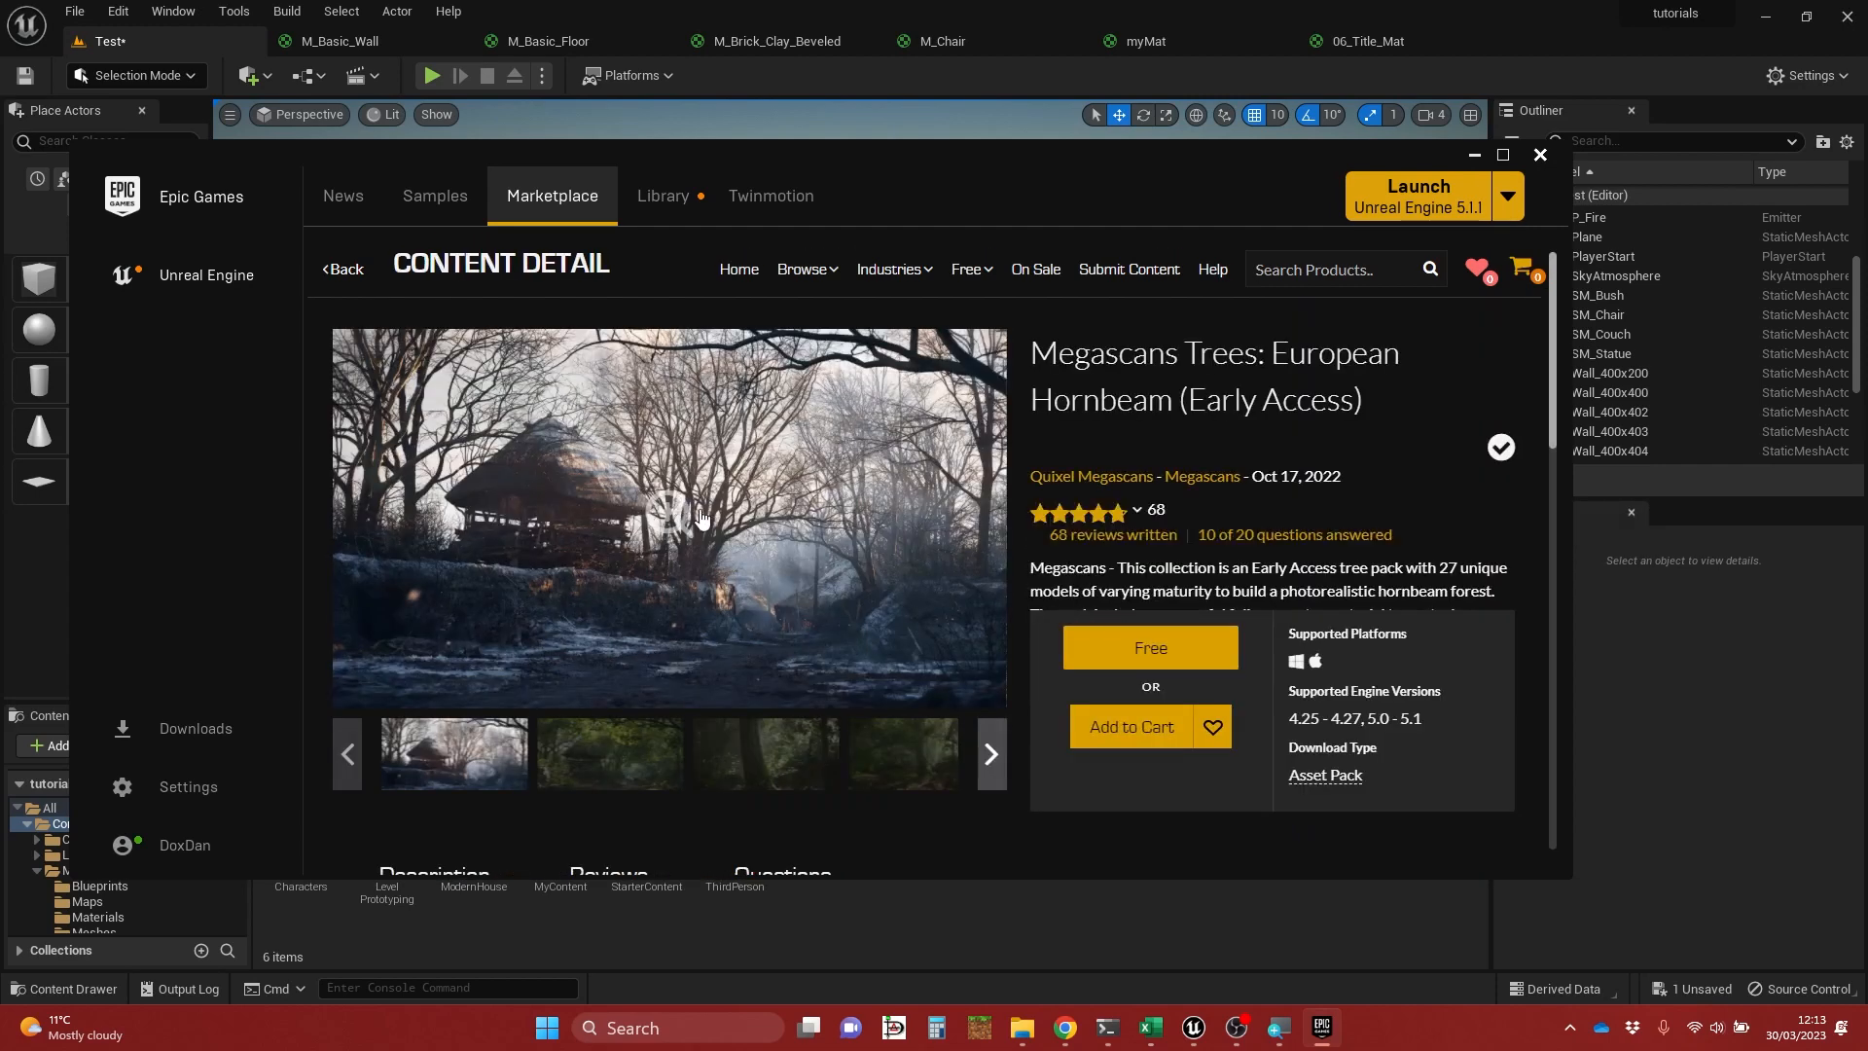
Step: Review the European Hornbeam pack's description, technical details, tags and related content
scroll(696, 520, "down", 2)
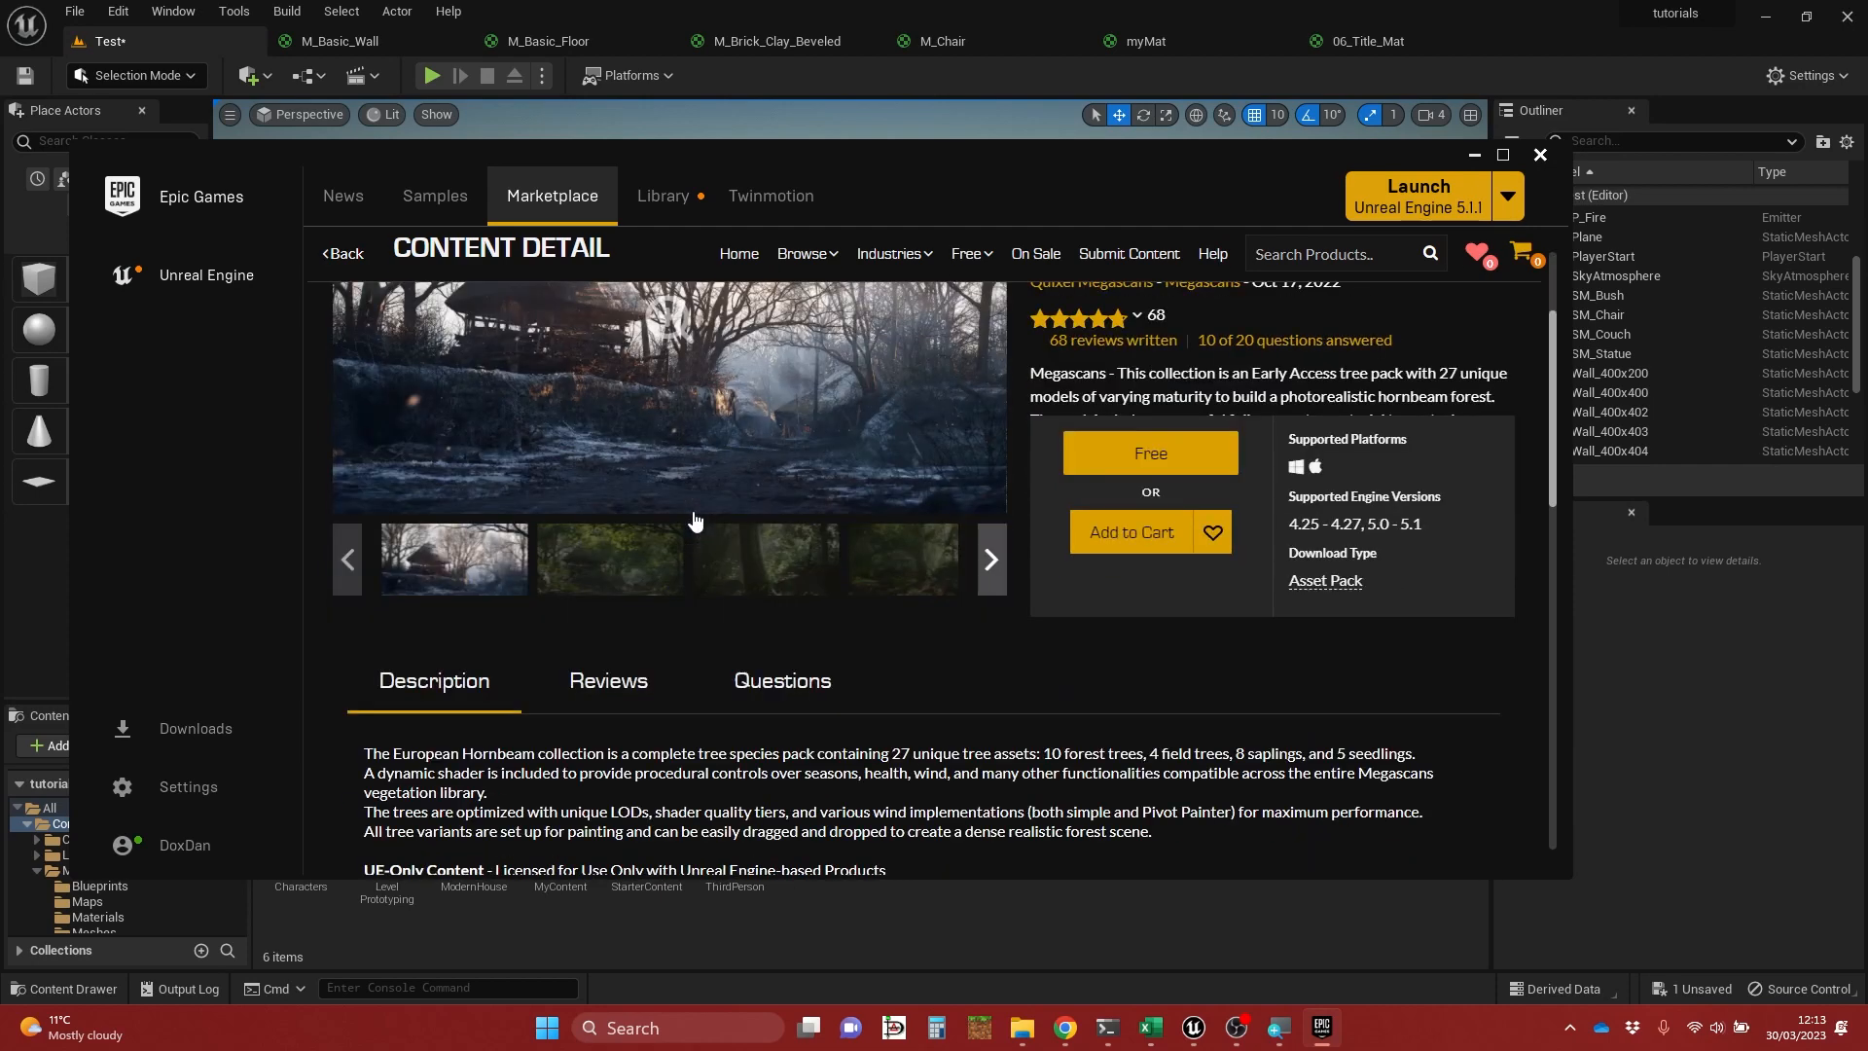
scroll(696, 523, "up", 1)
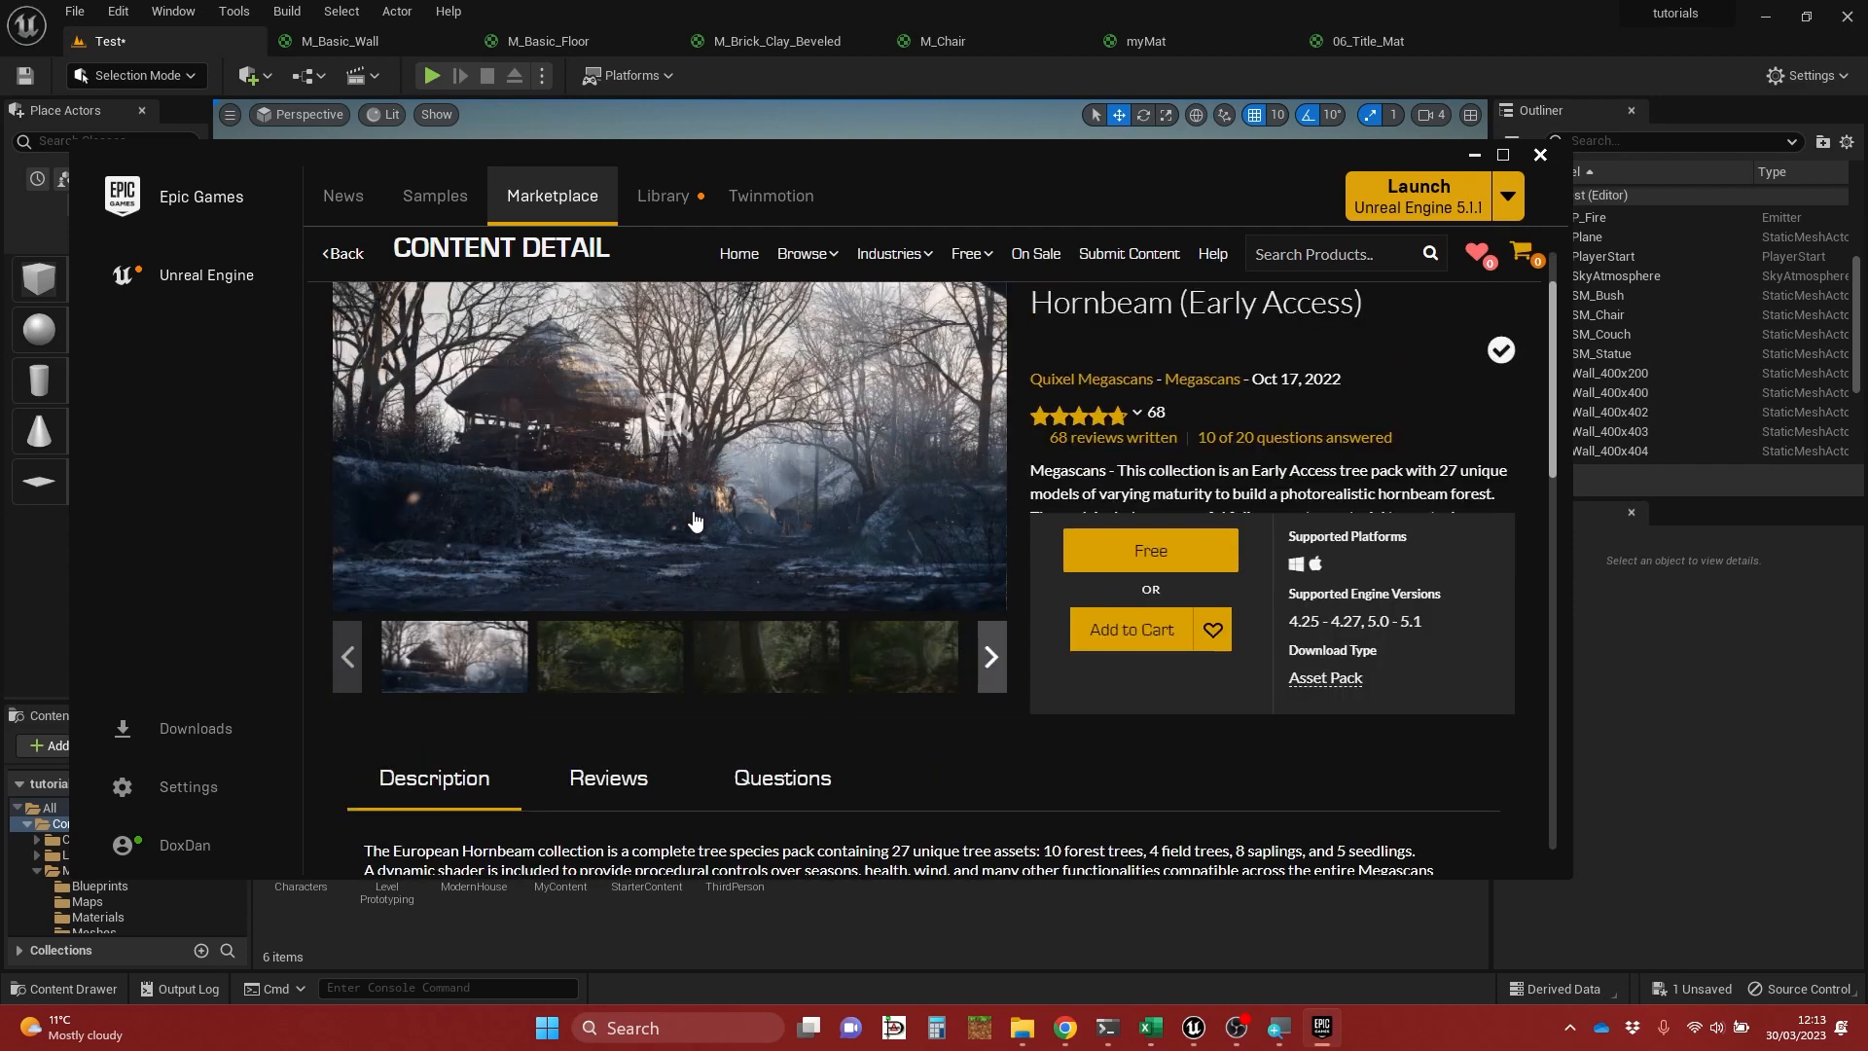
scroll(697, 523, "down", 3)
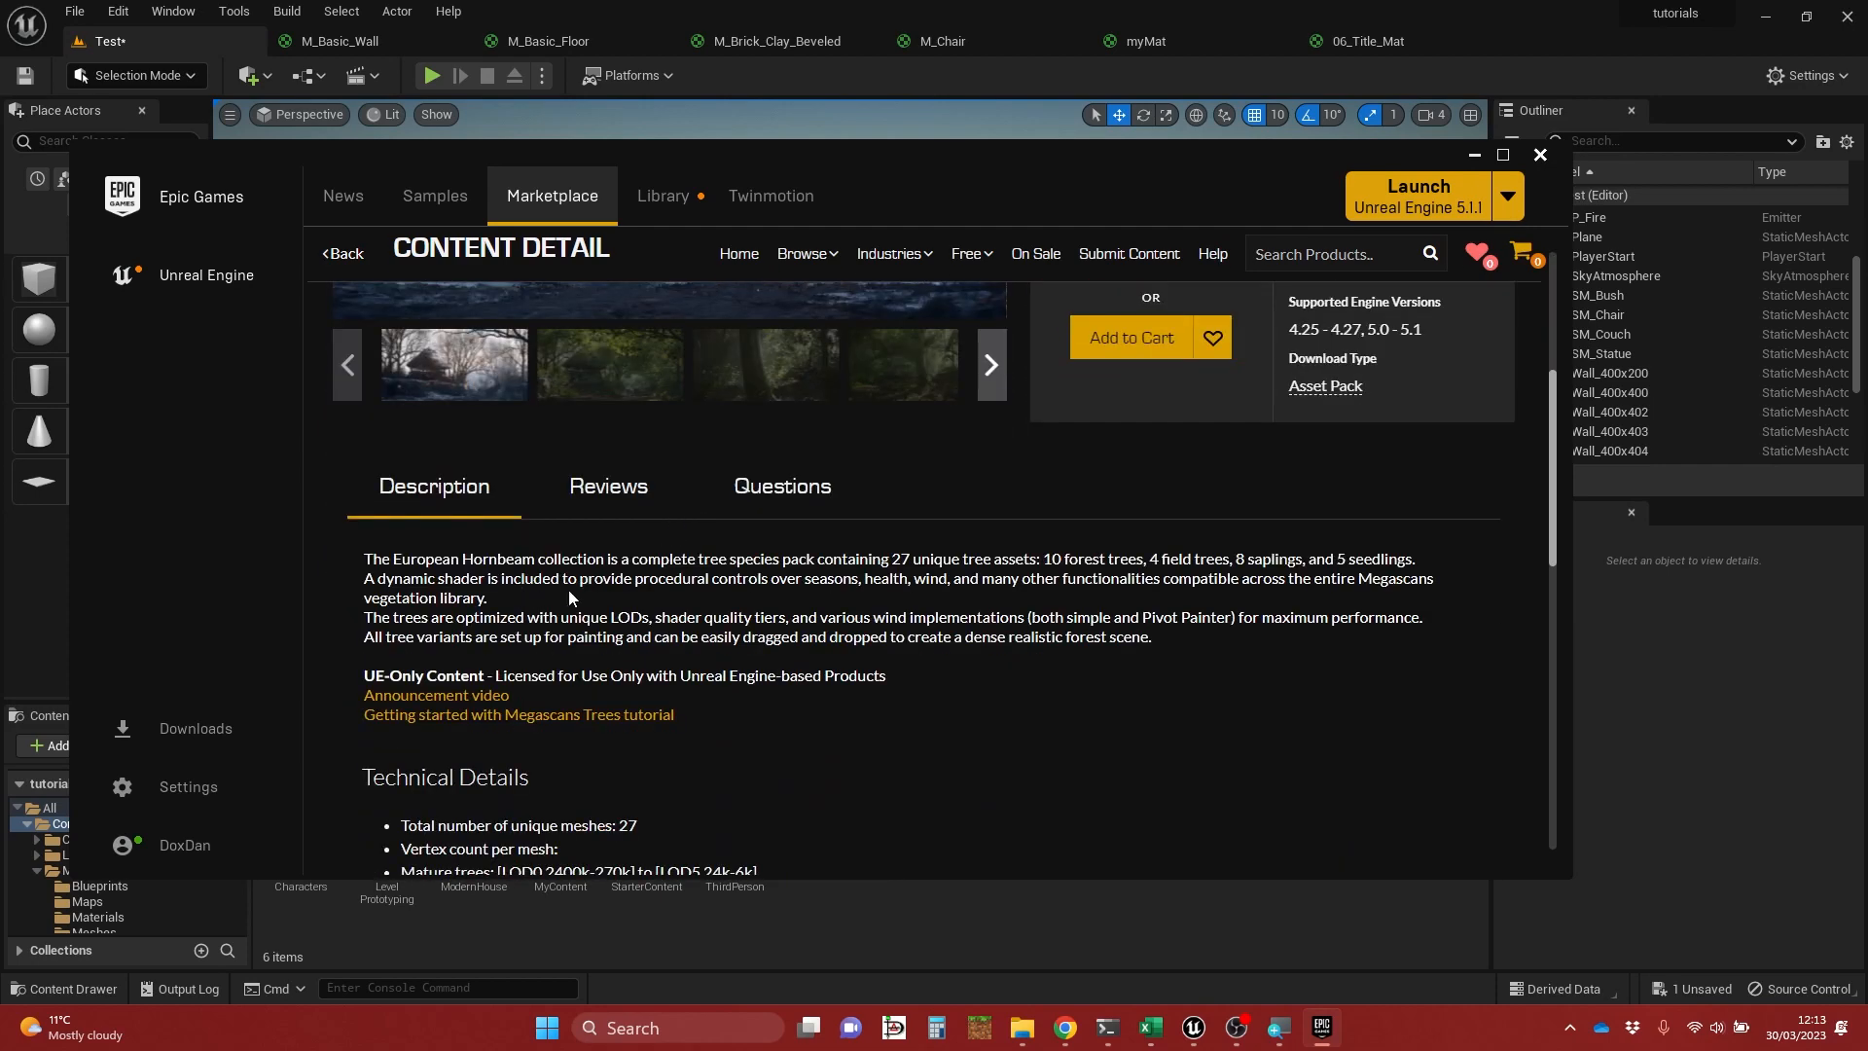
scroll(568, 597, "down", 1)
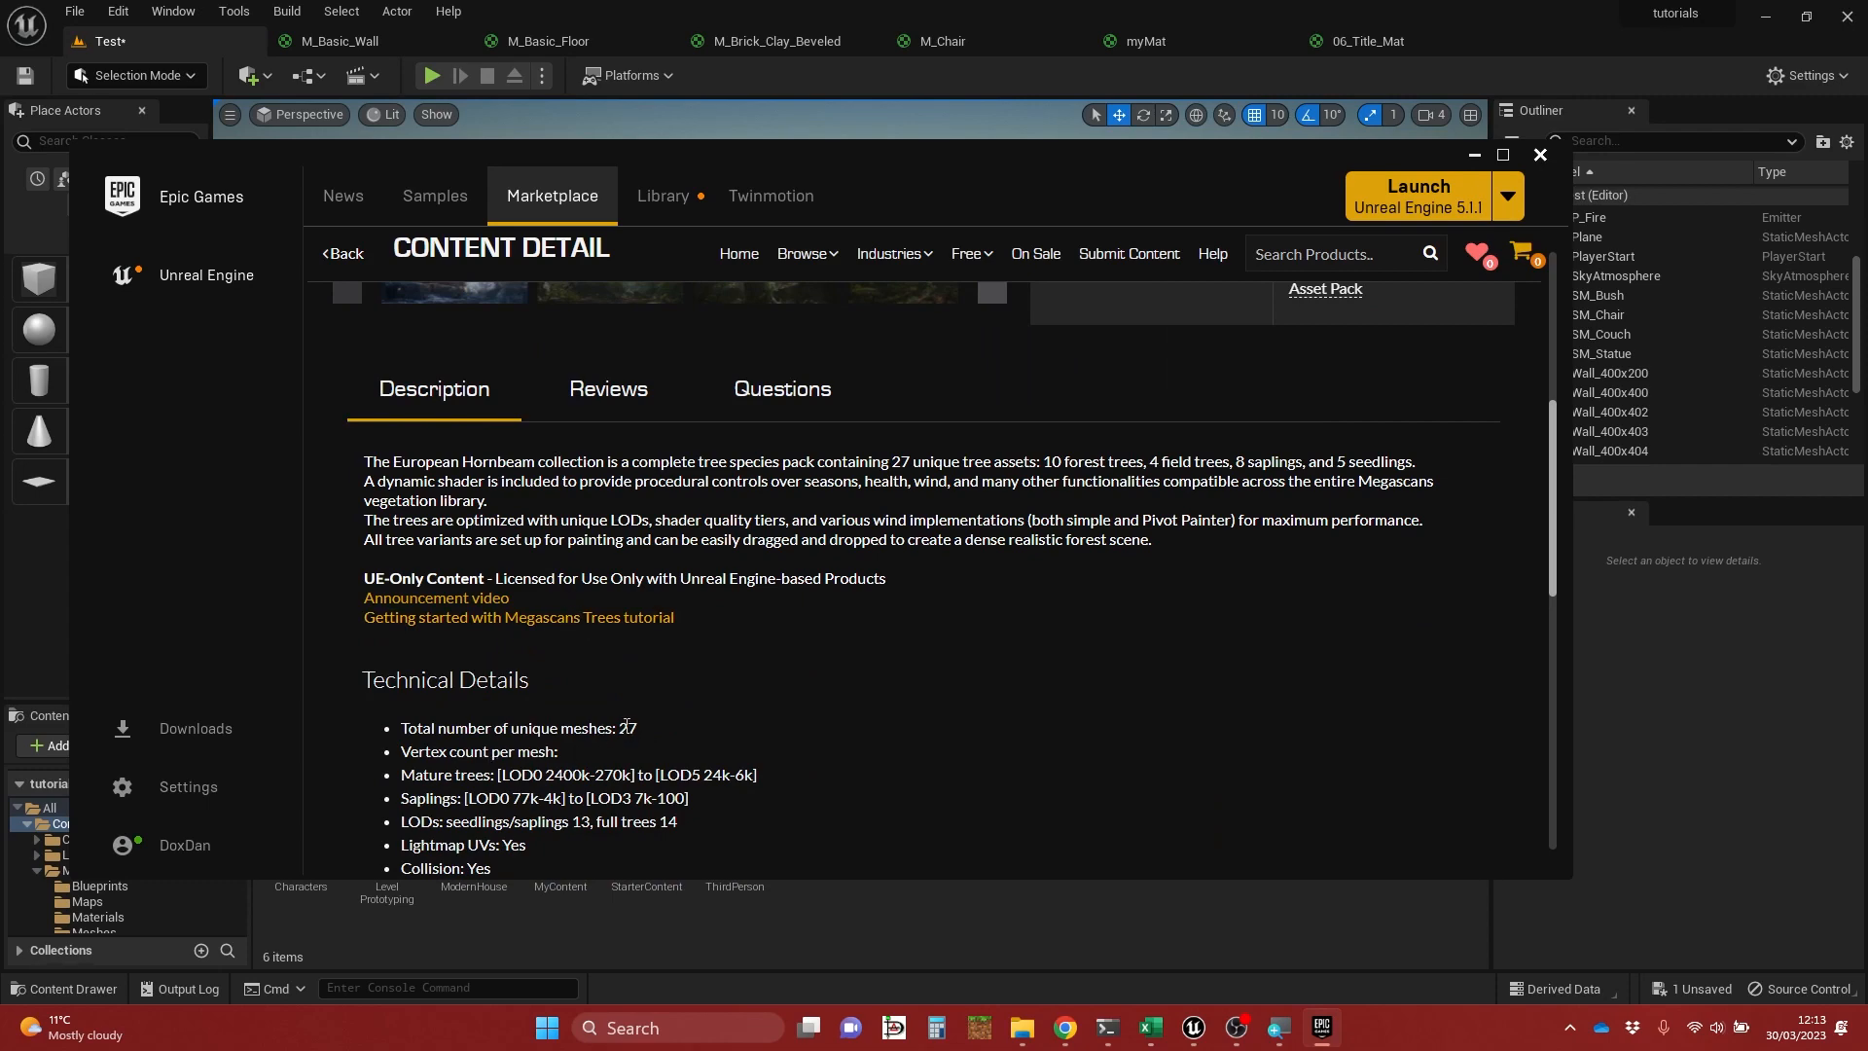
scroll(622, 684, "down", 2)
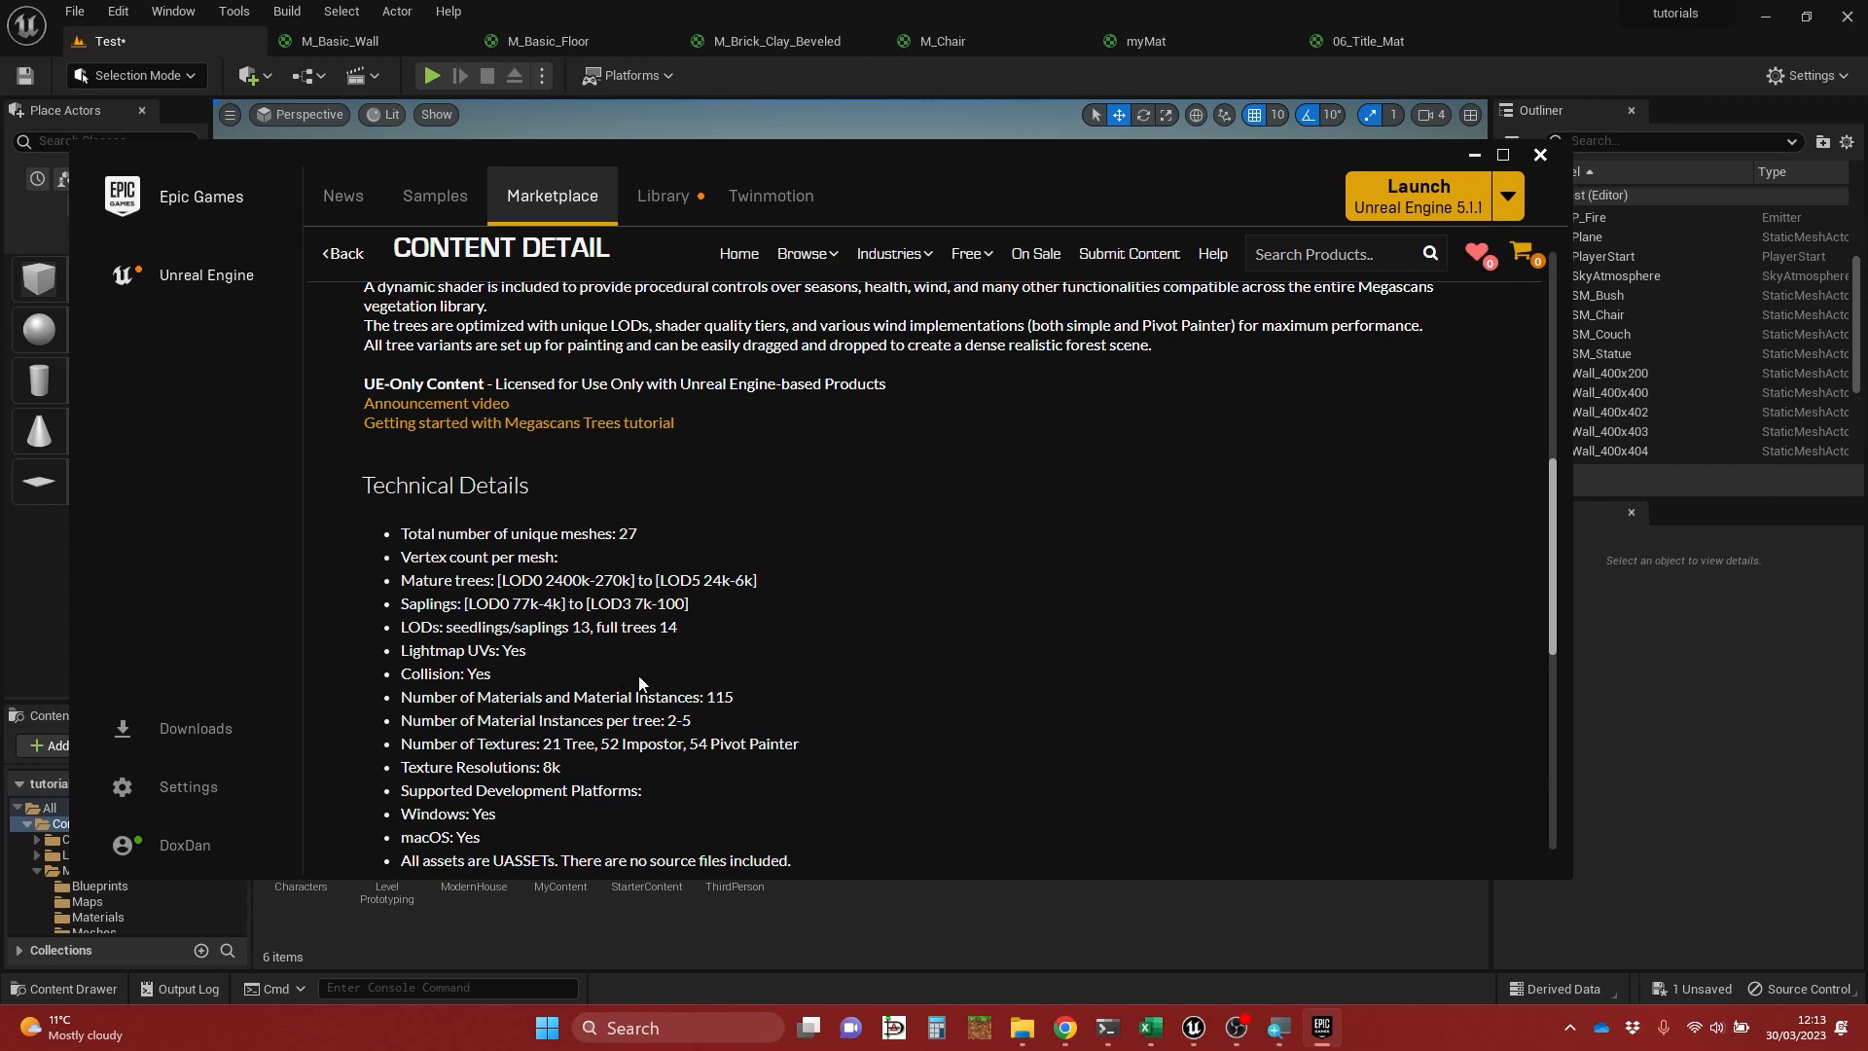
scroll(640, 682, "down", 1)
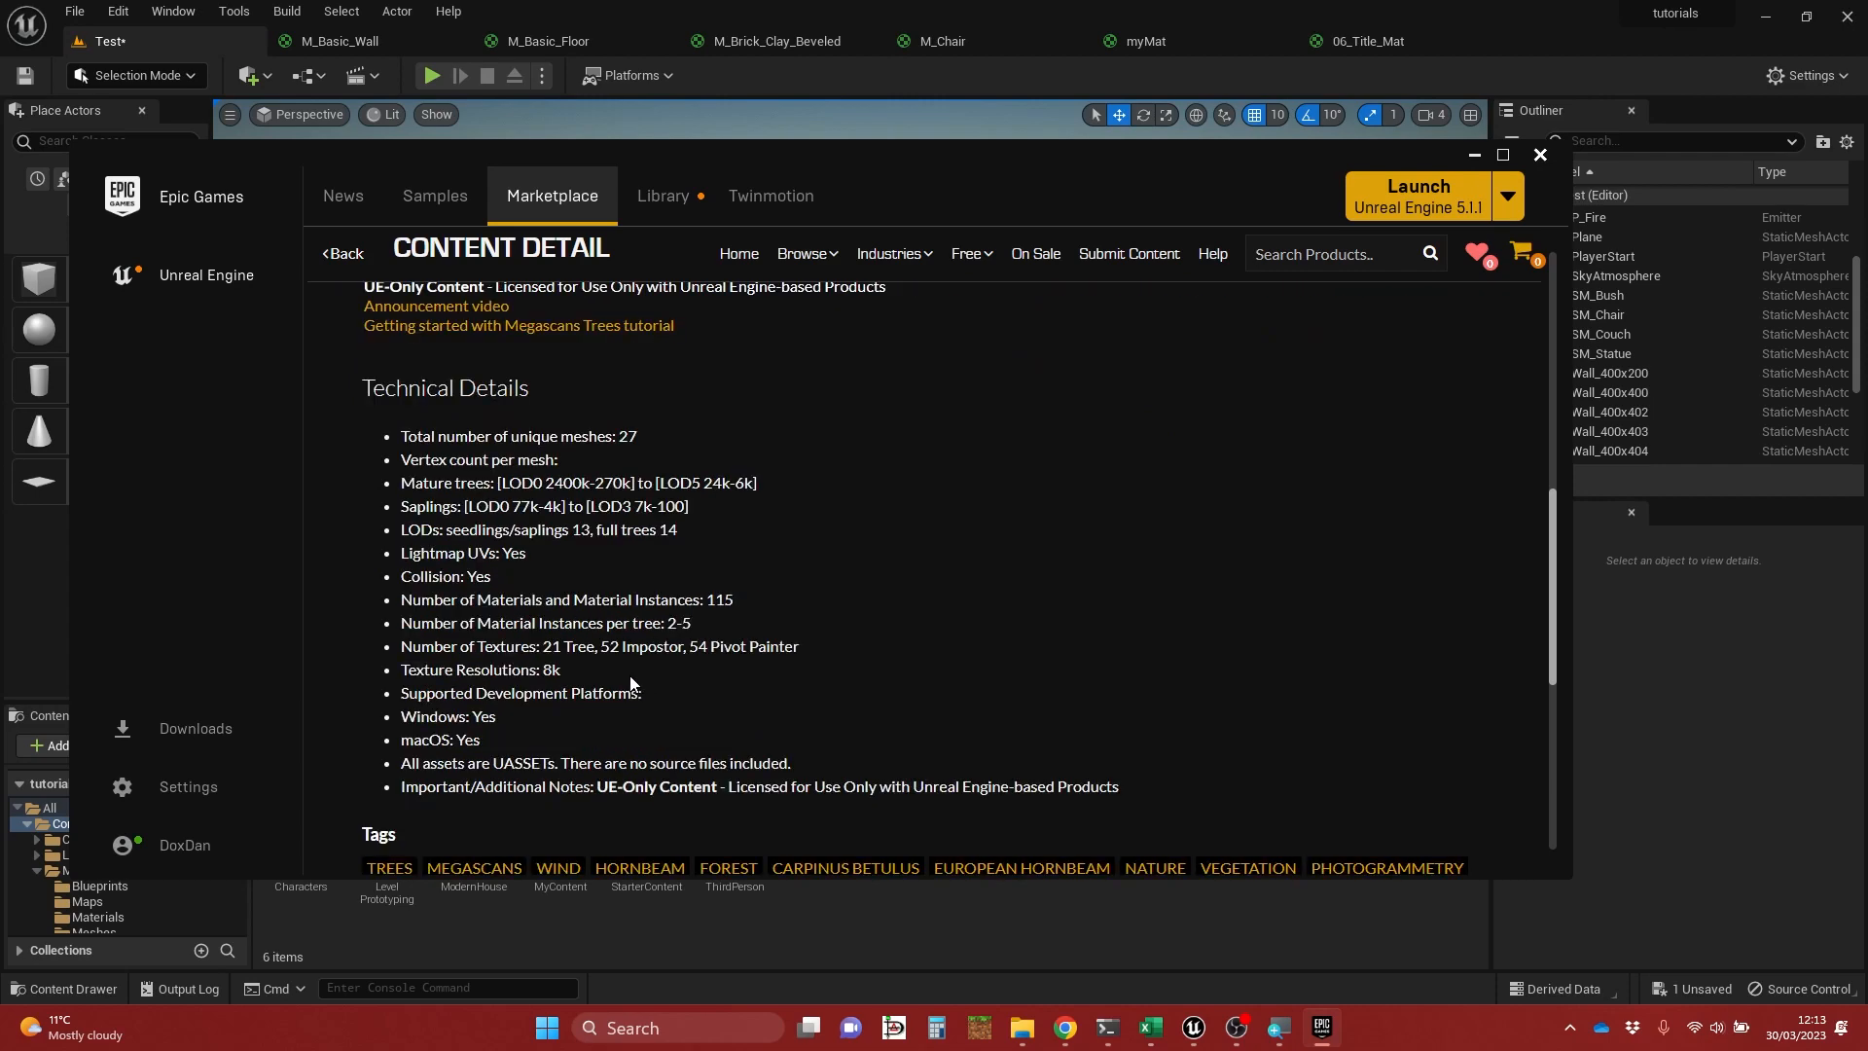
scroll(630, 684, "down", 3)
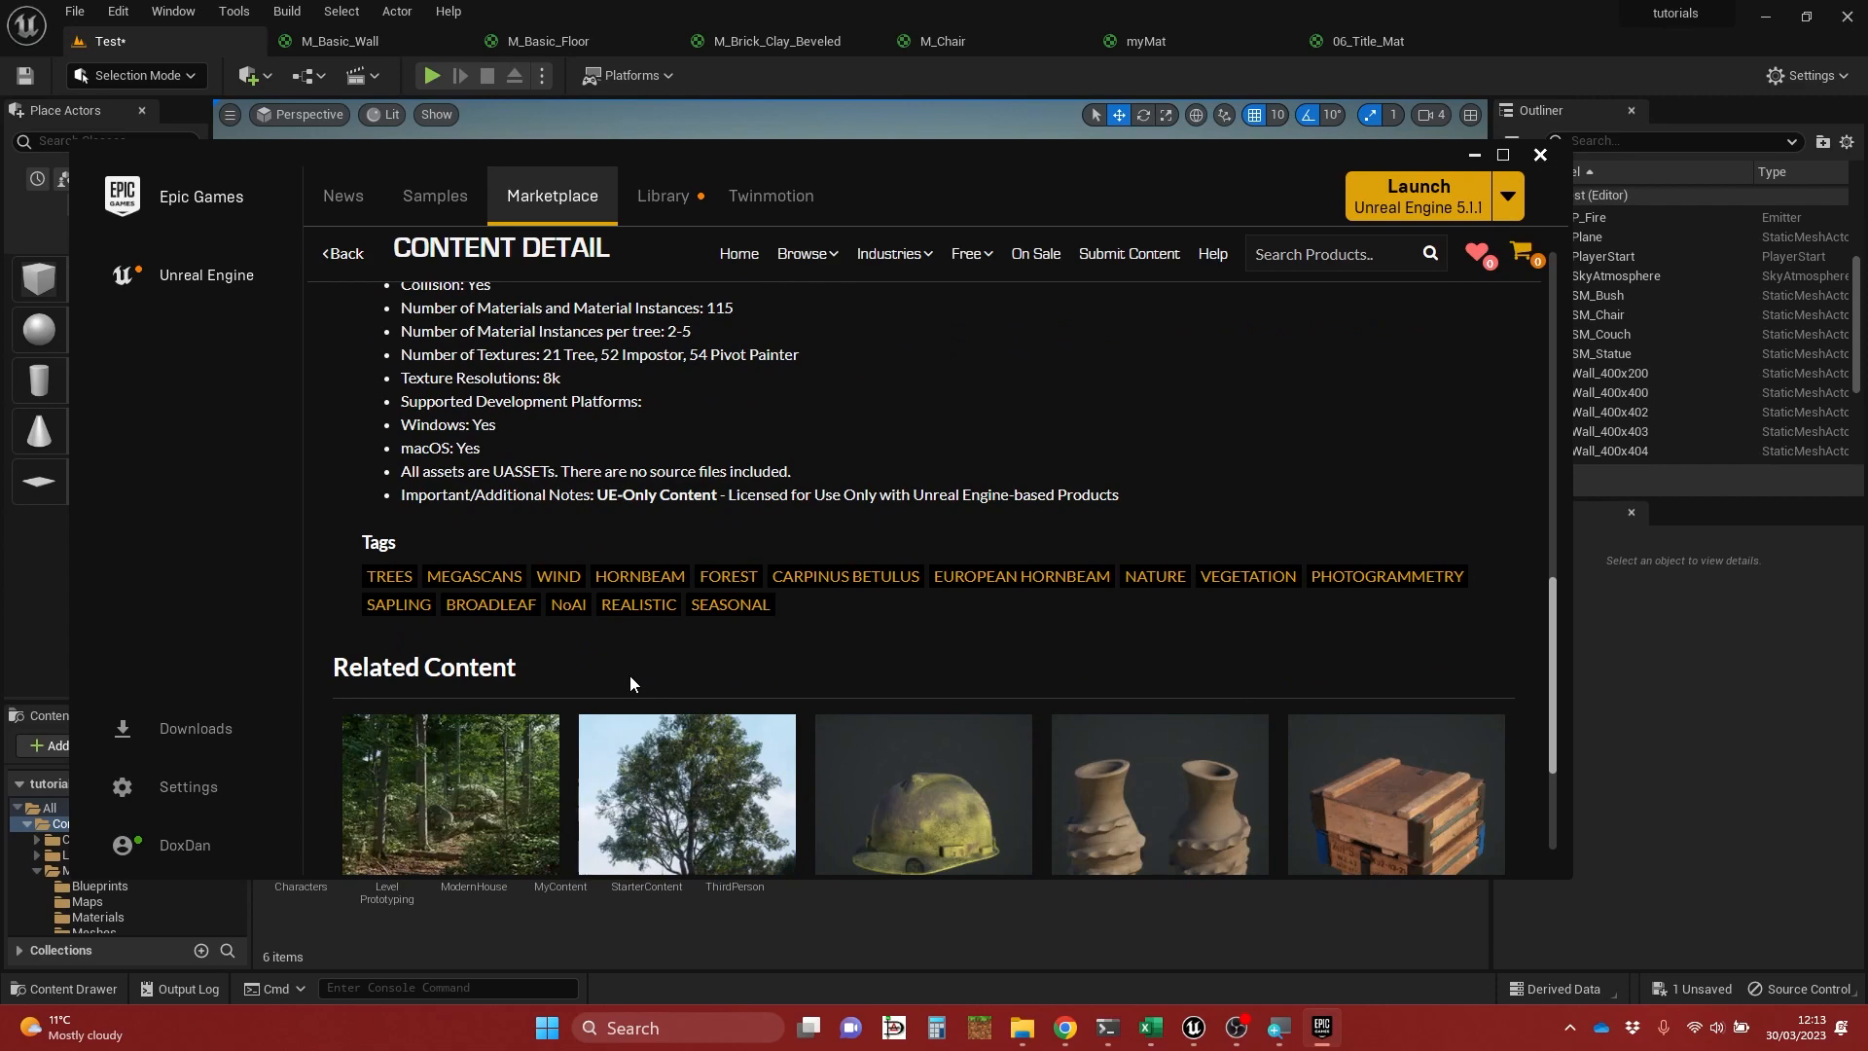
scroll(650, 671, "up", 1)
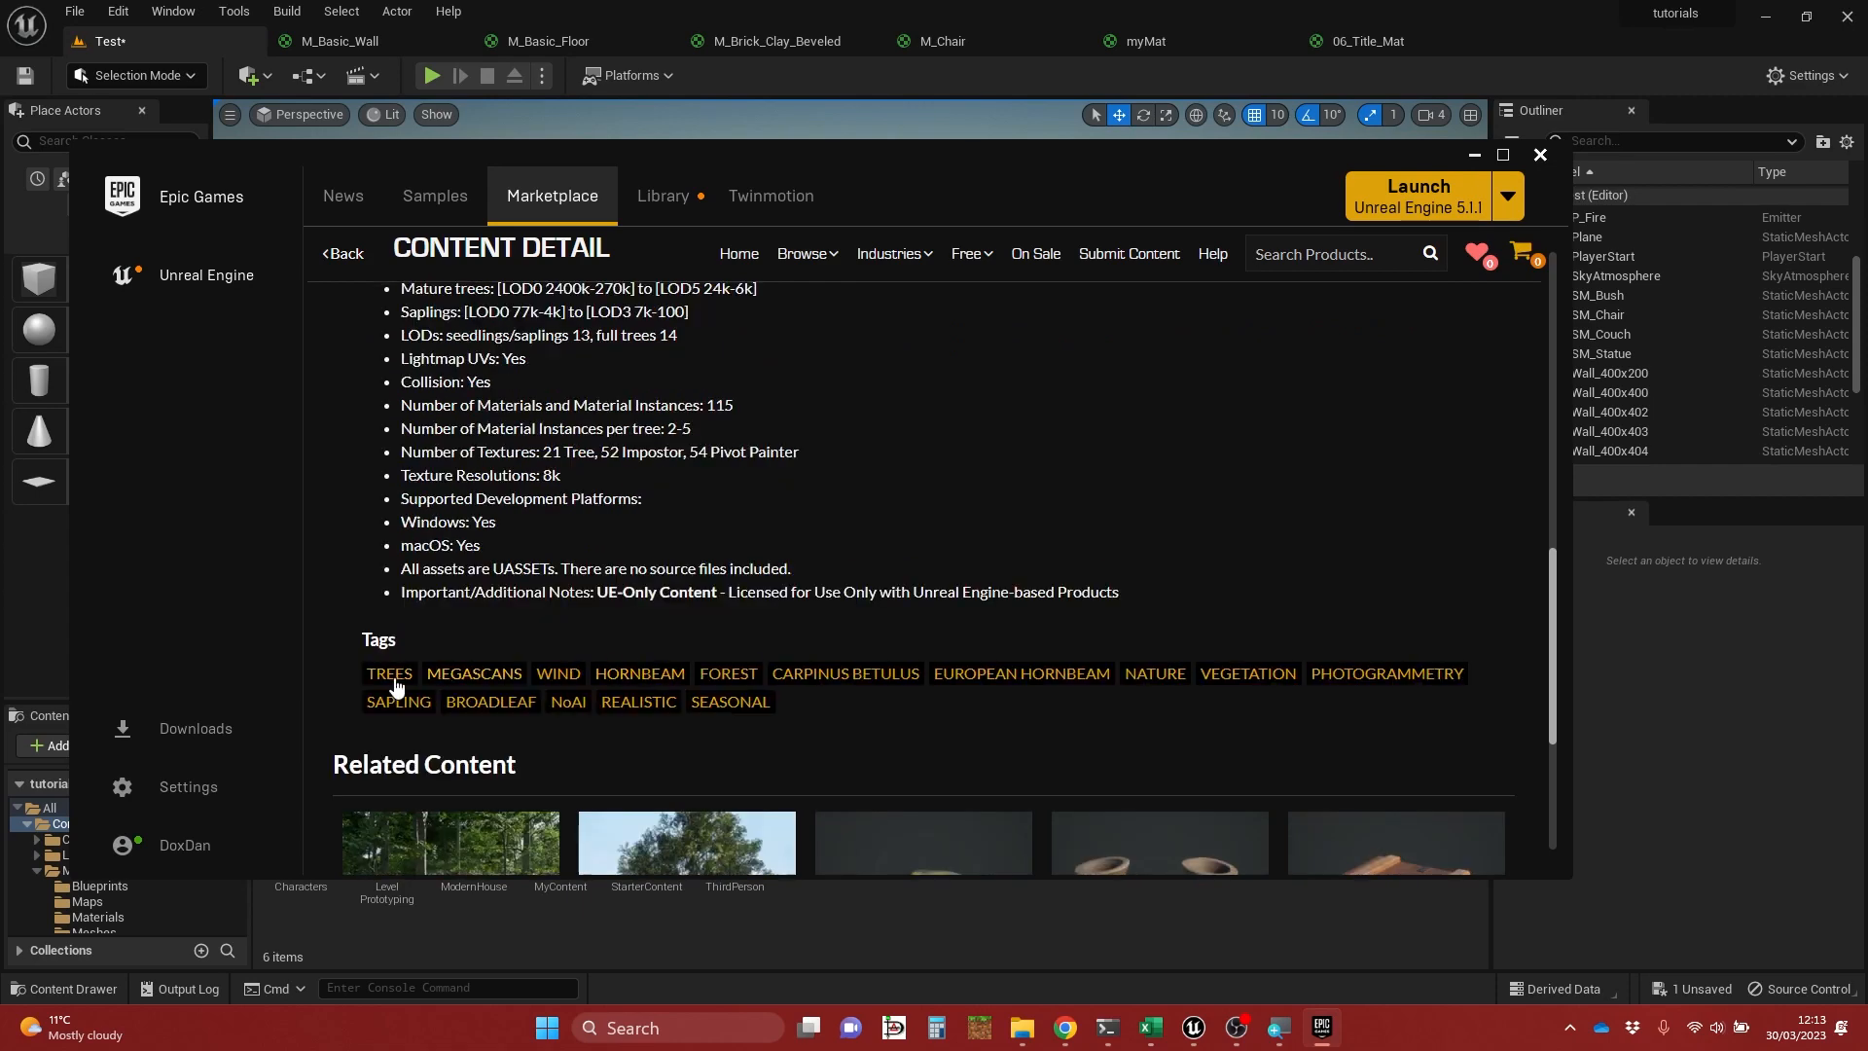
scroll(756, 631, "down", 4)
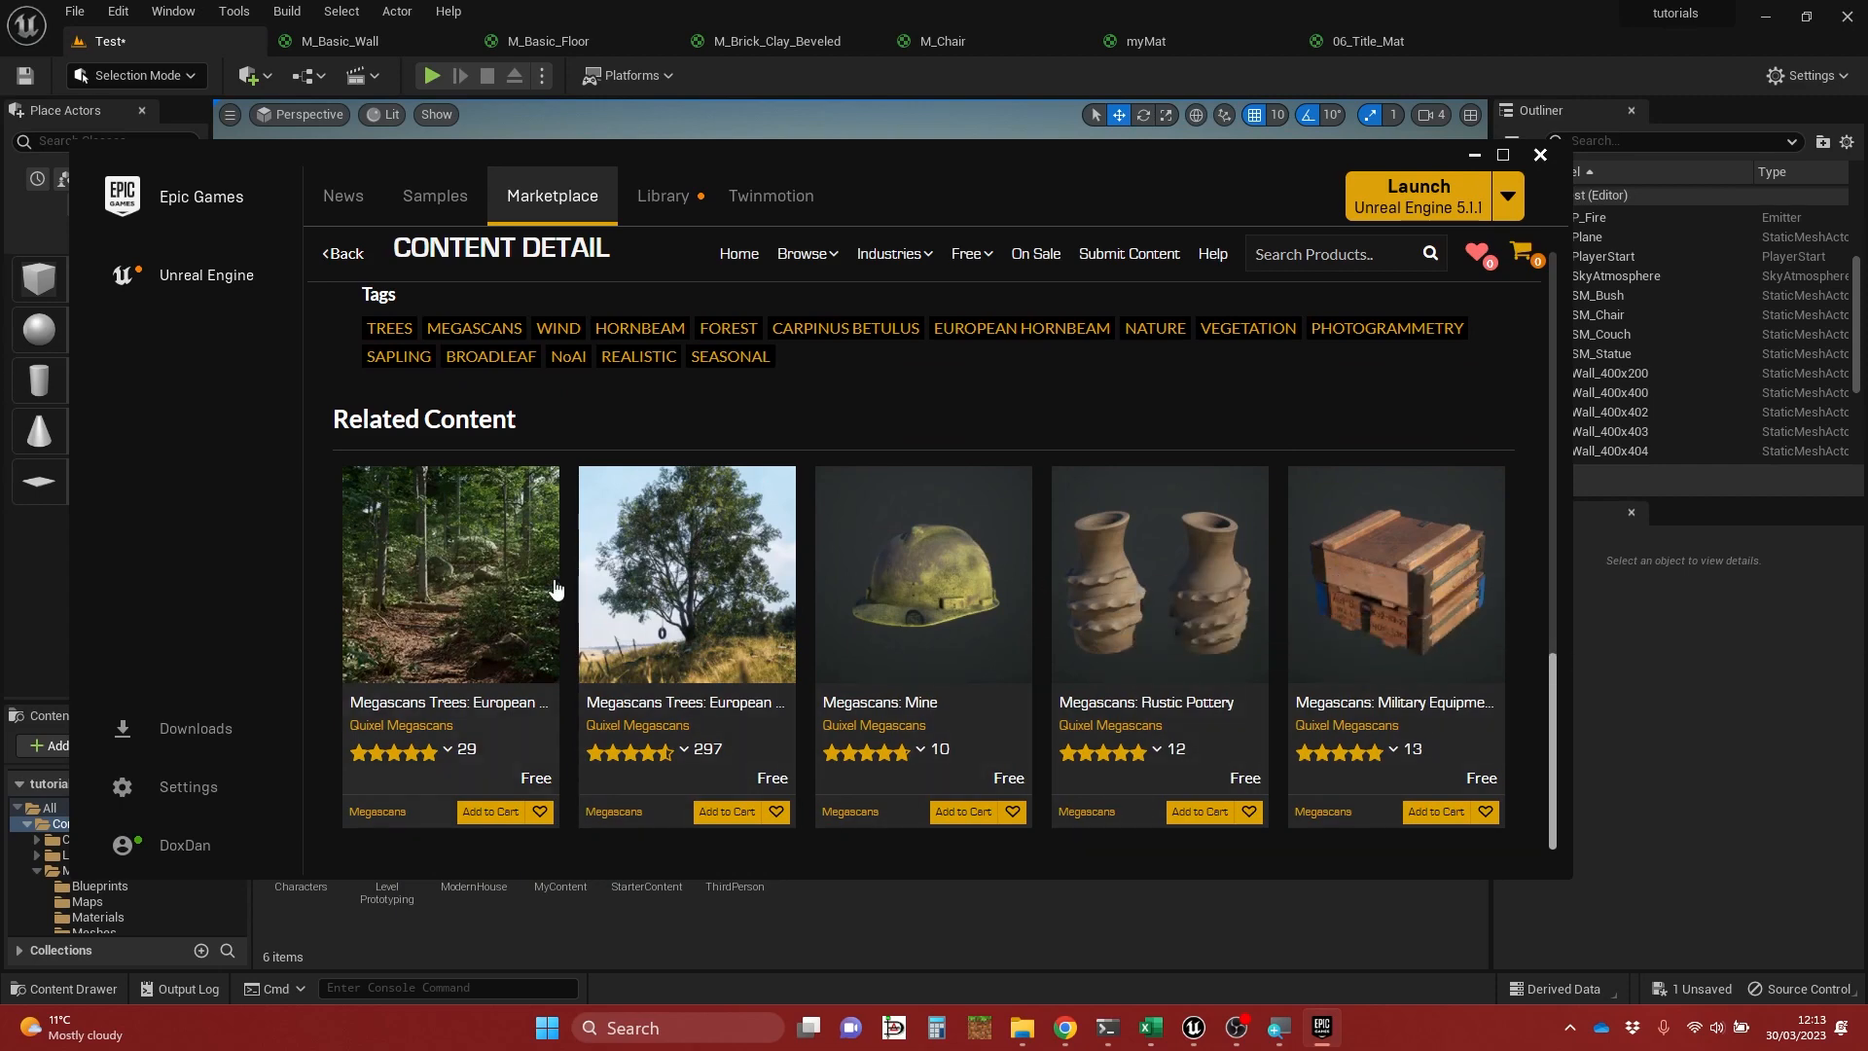
scroll(916, 602, "up", 15)
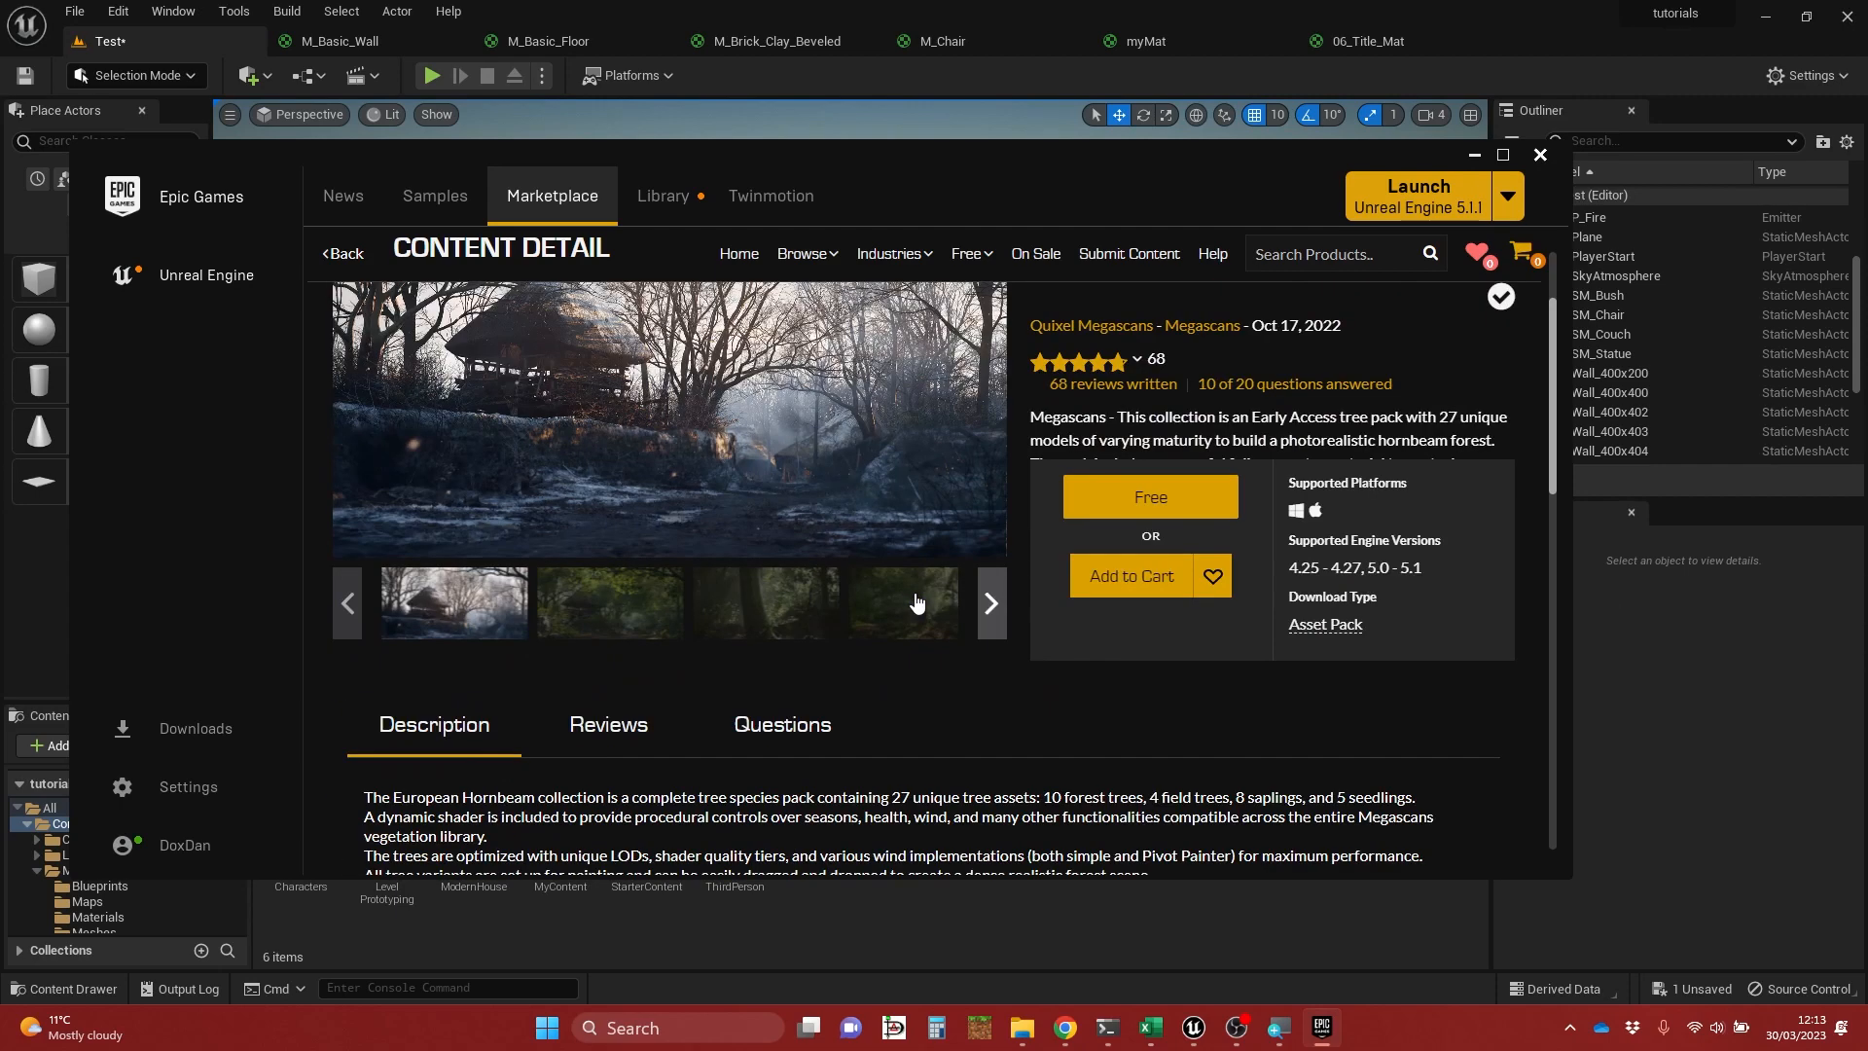
Step: Get the European Hornbeam pack for free and add it to the tutorials project
left_click(1151, 501)
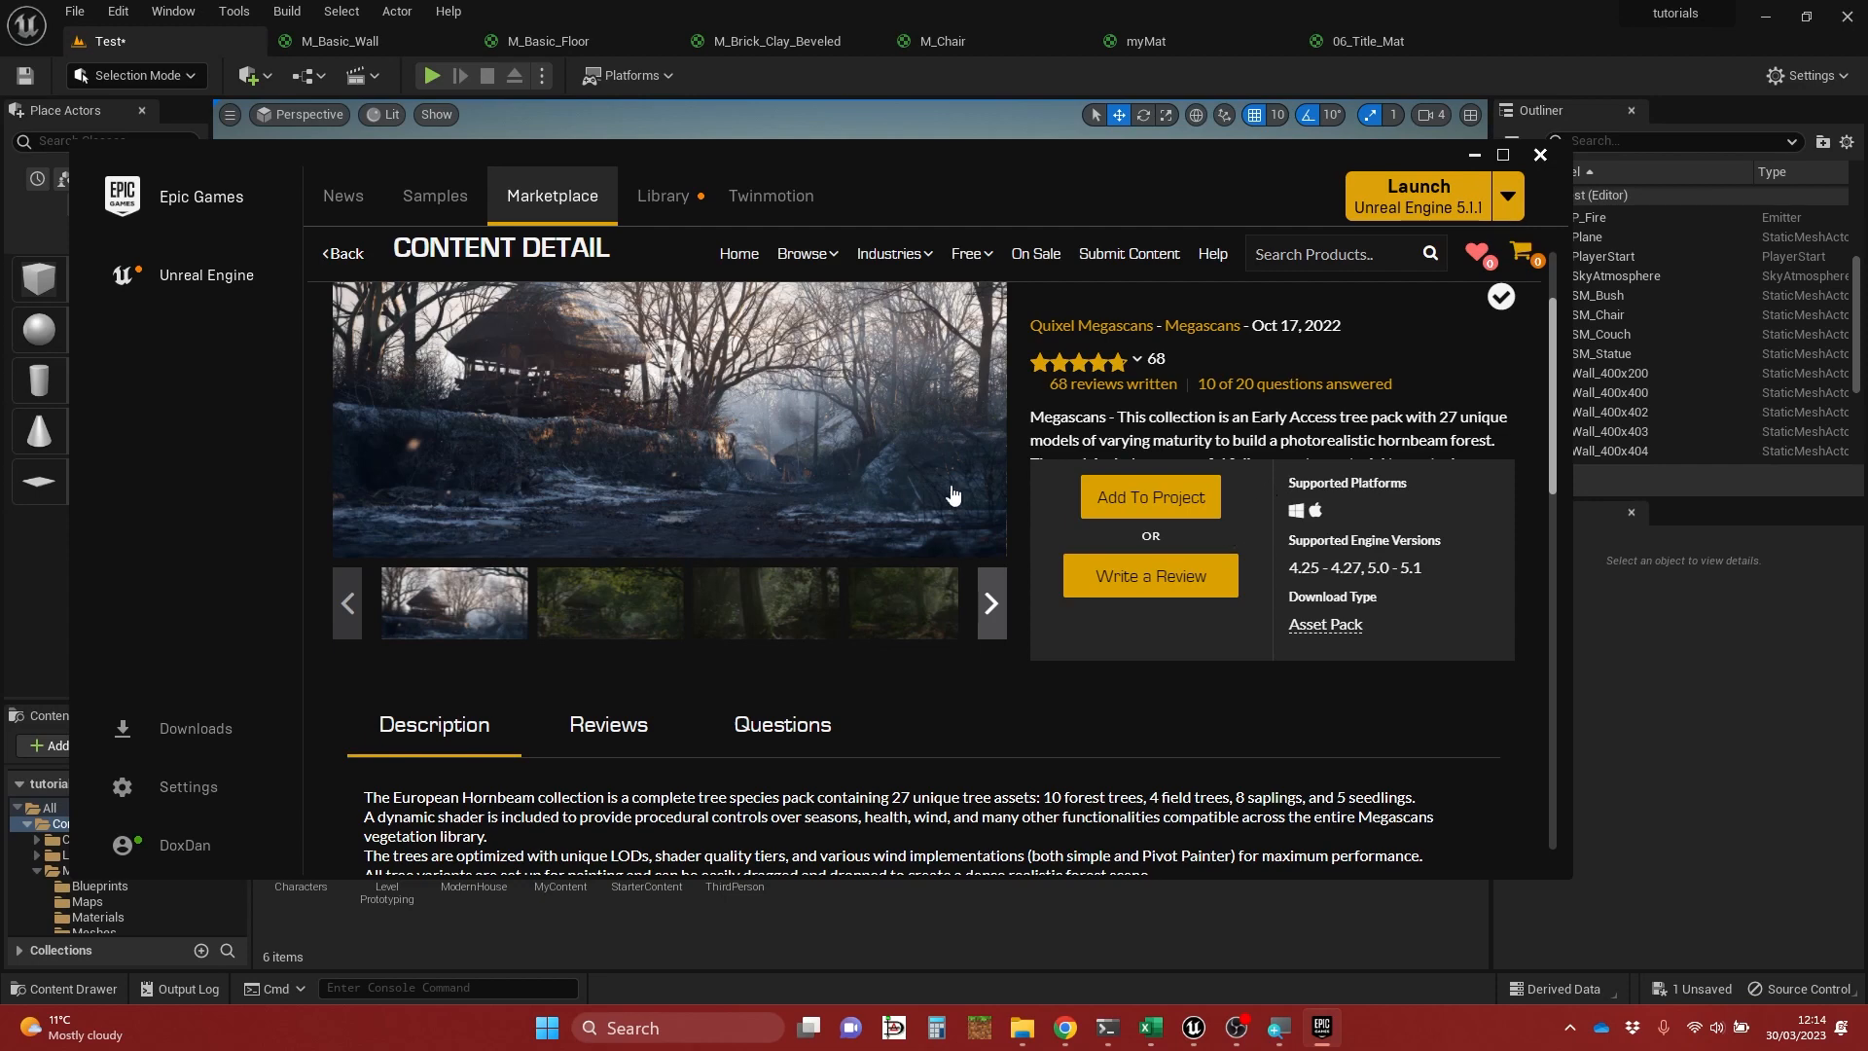
left_click(1160, 497)
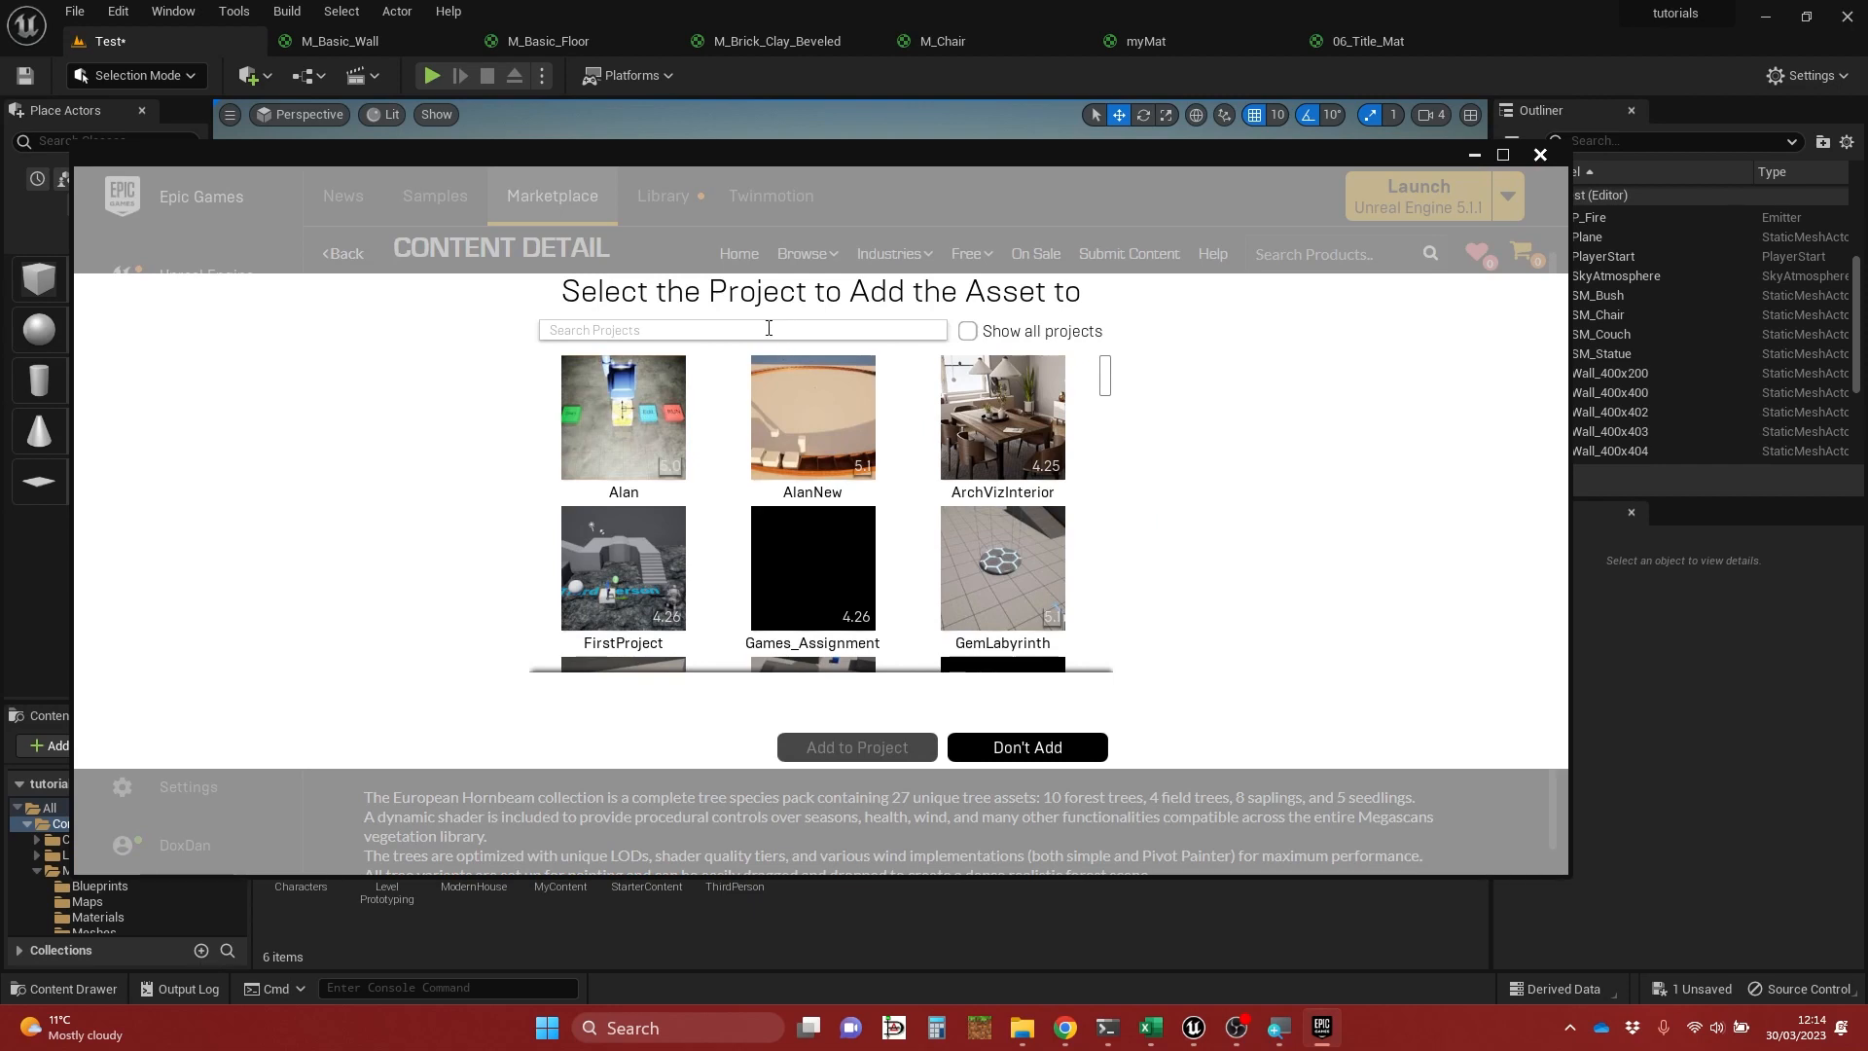
type("tut")
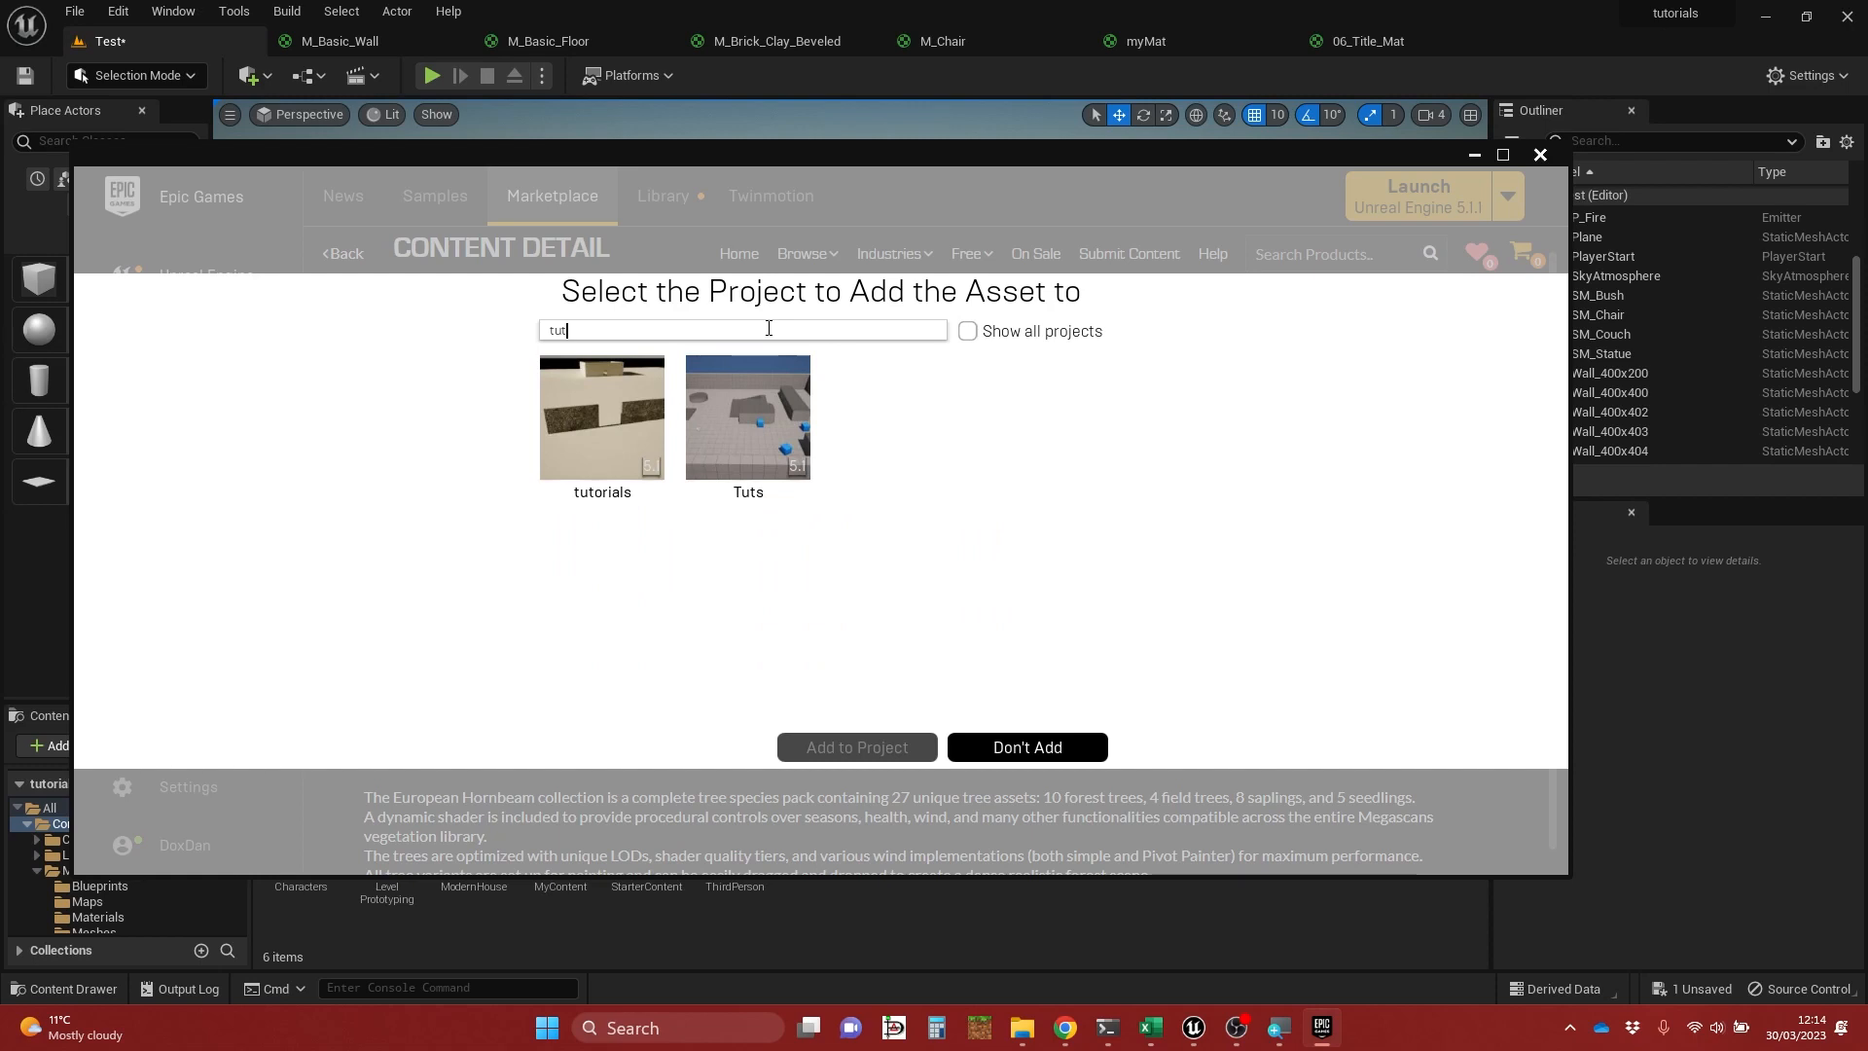
left_click(613, 419)
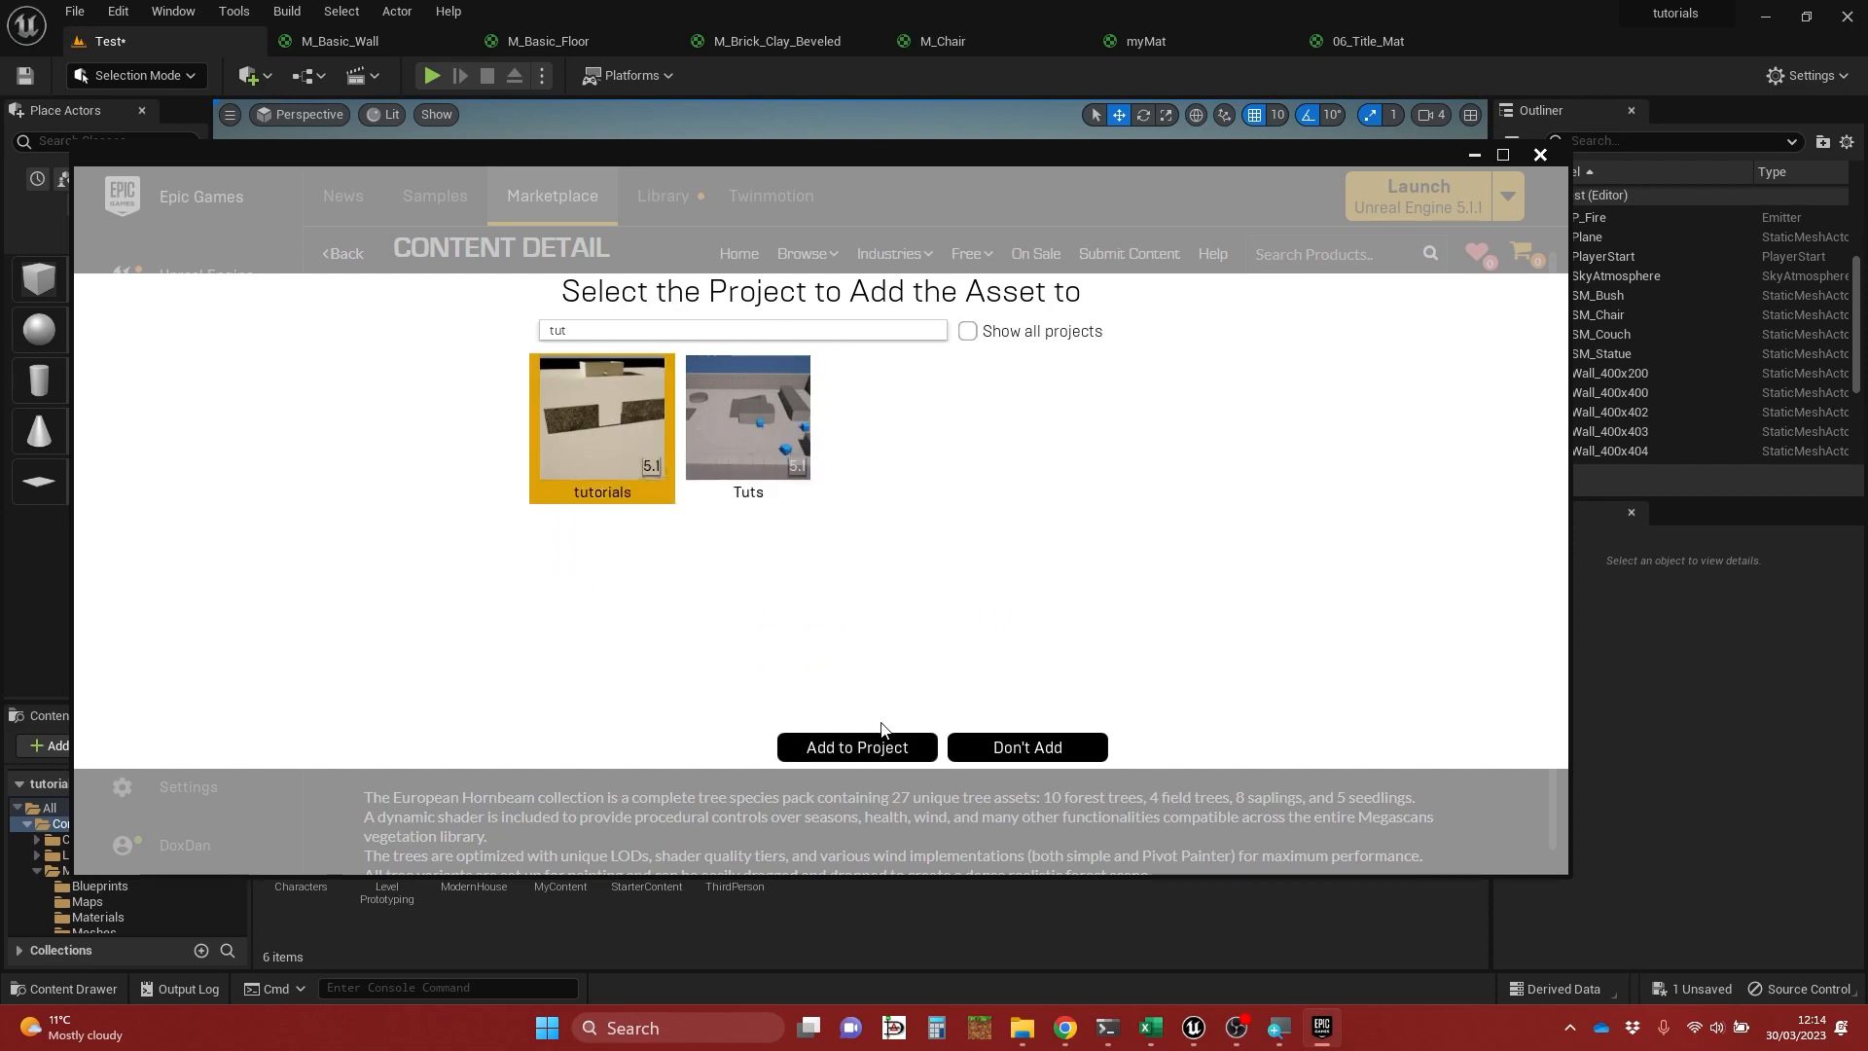
left_click(876, 743)
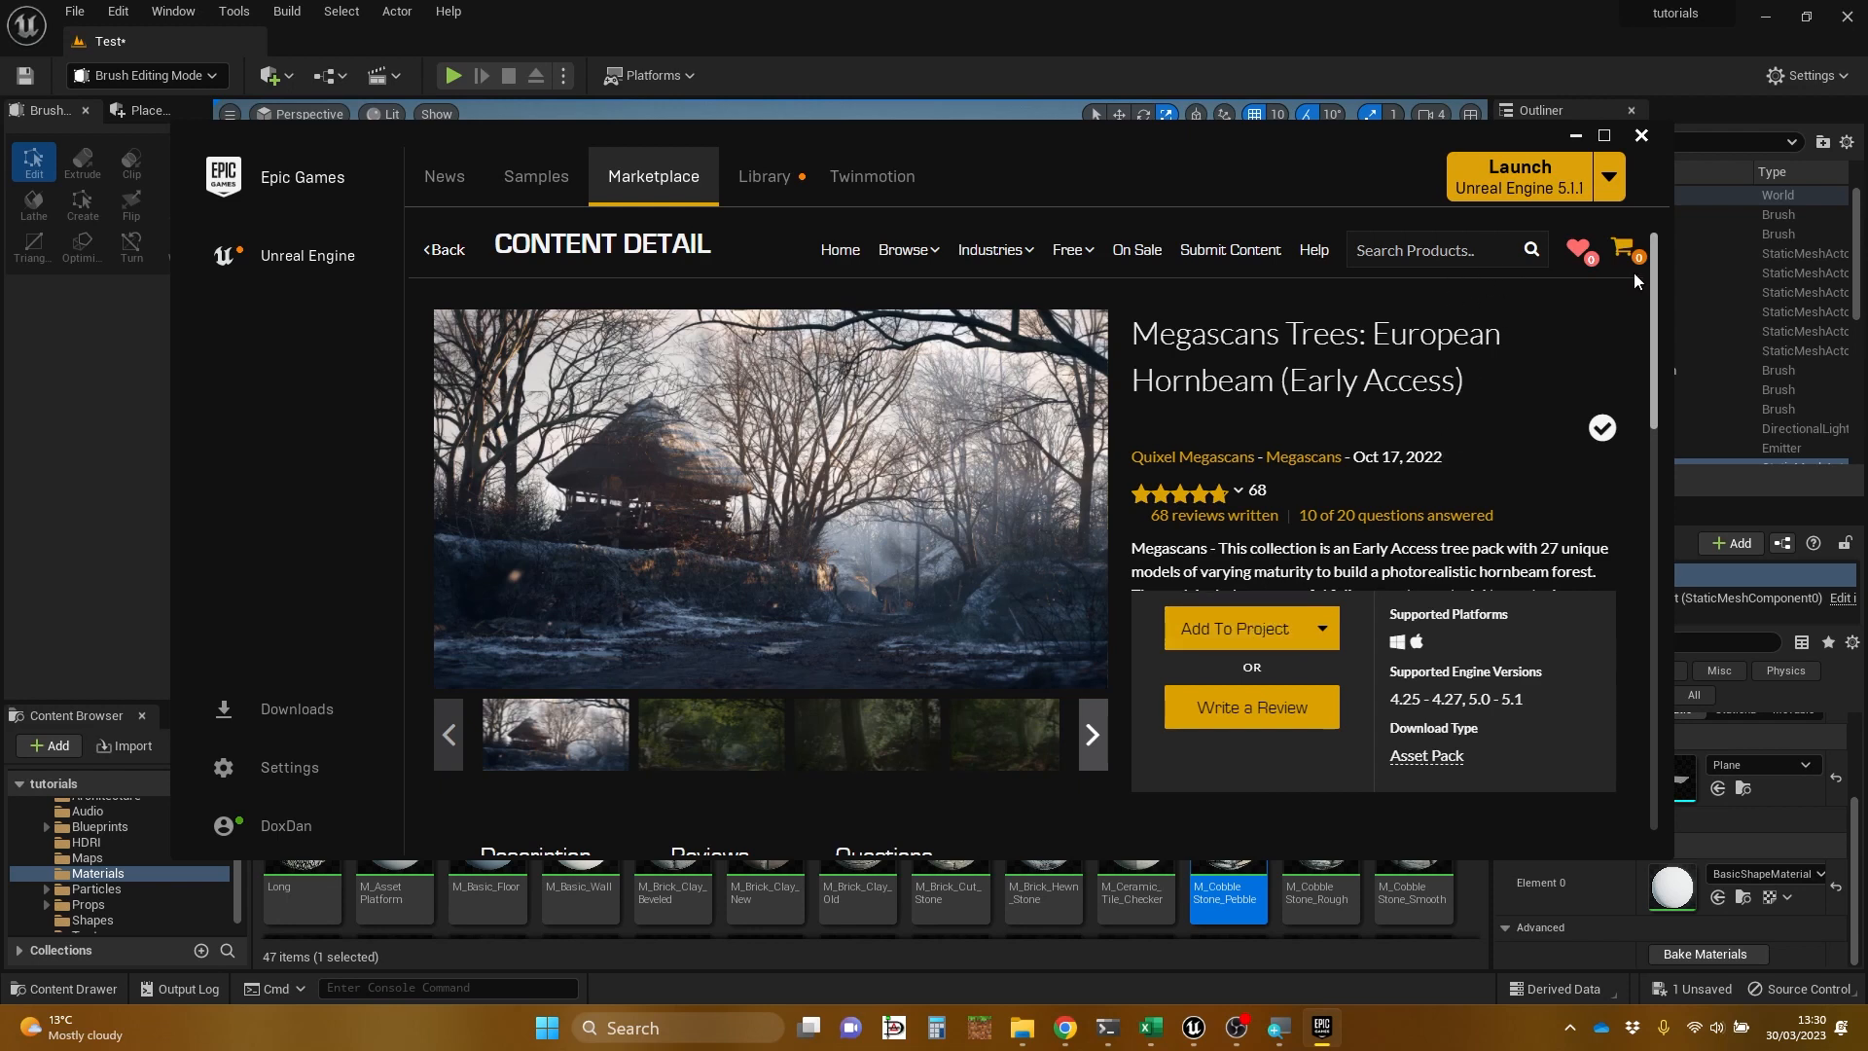
Step: Switch back to Unreal Editor and select the Wall_400x200 mesh behind the cylinder brush
left_click(1576, 138)
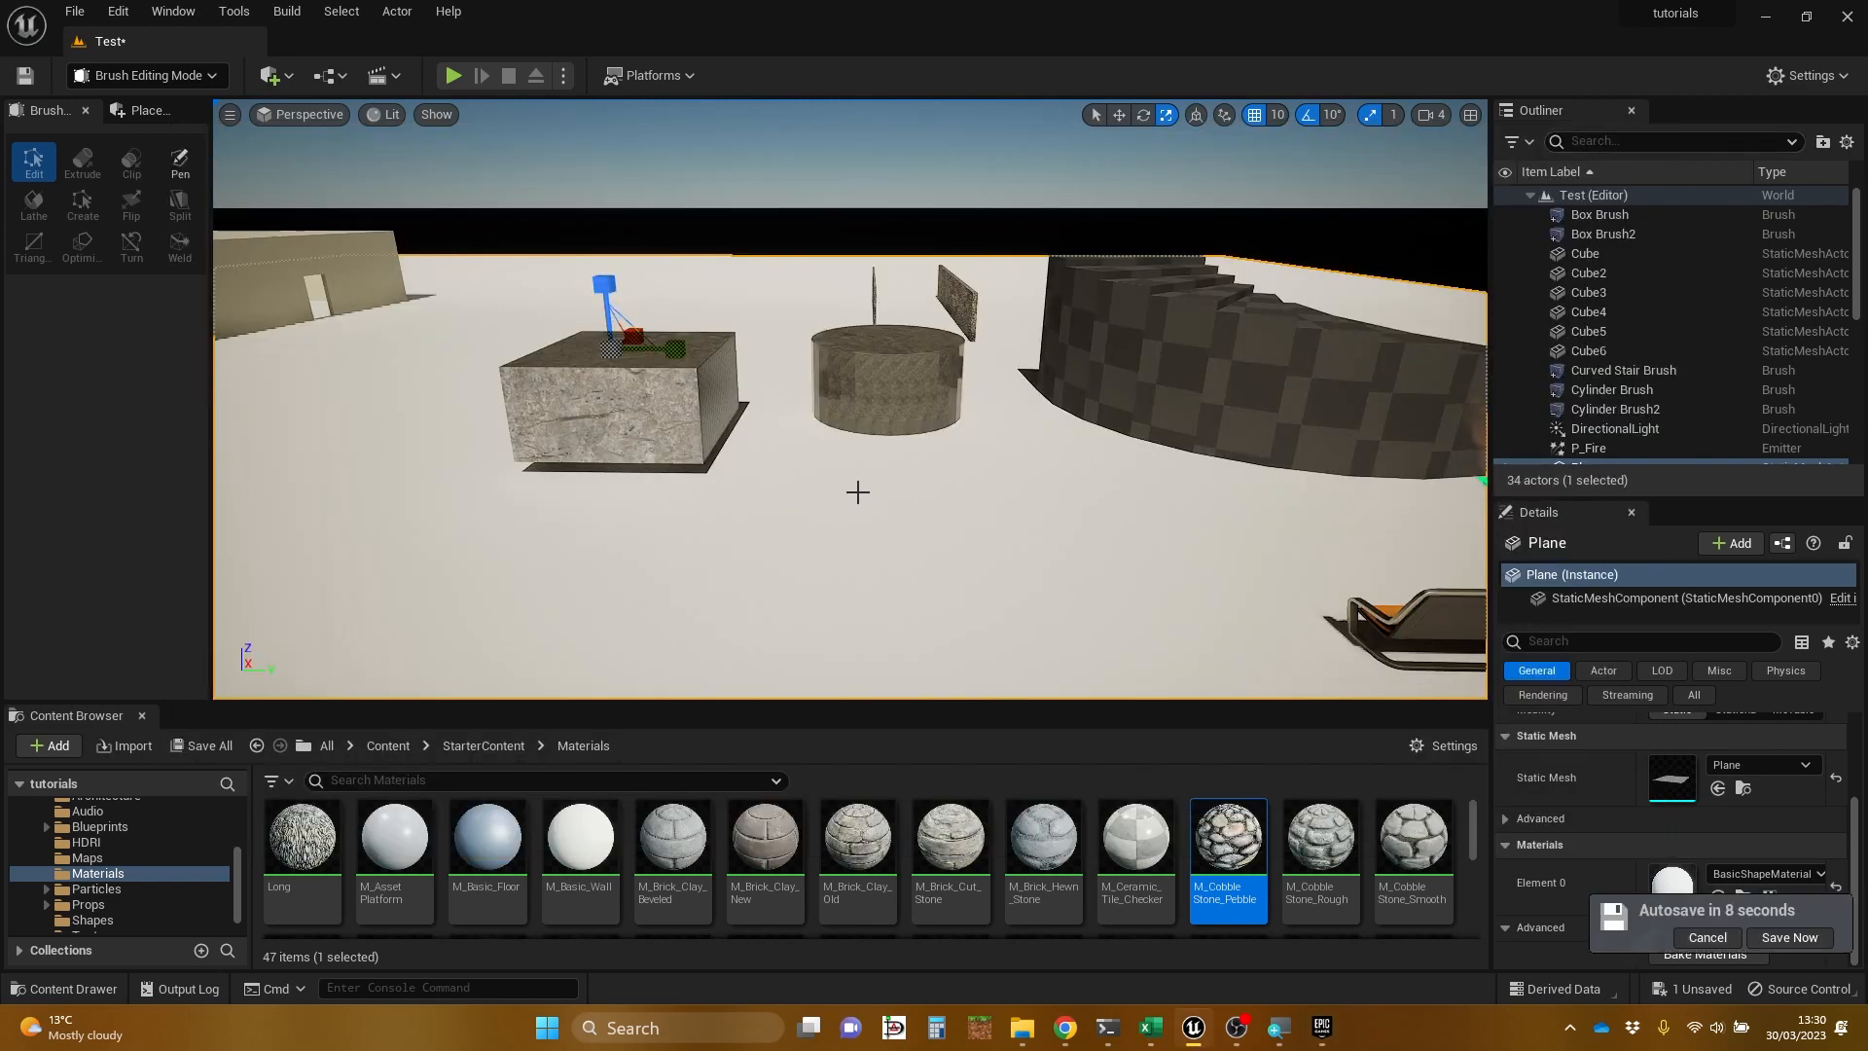
mouse_move(854, 492)
right_mouse_down()
mouse_move(986, 484)
mouse_move(808, 479)
mouse_move(838, 477)
right_mouse_up()
left_click(744, 444)
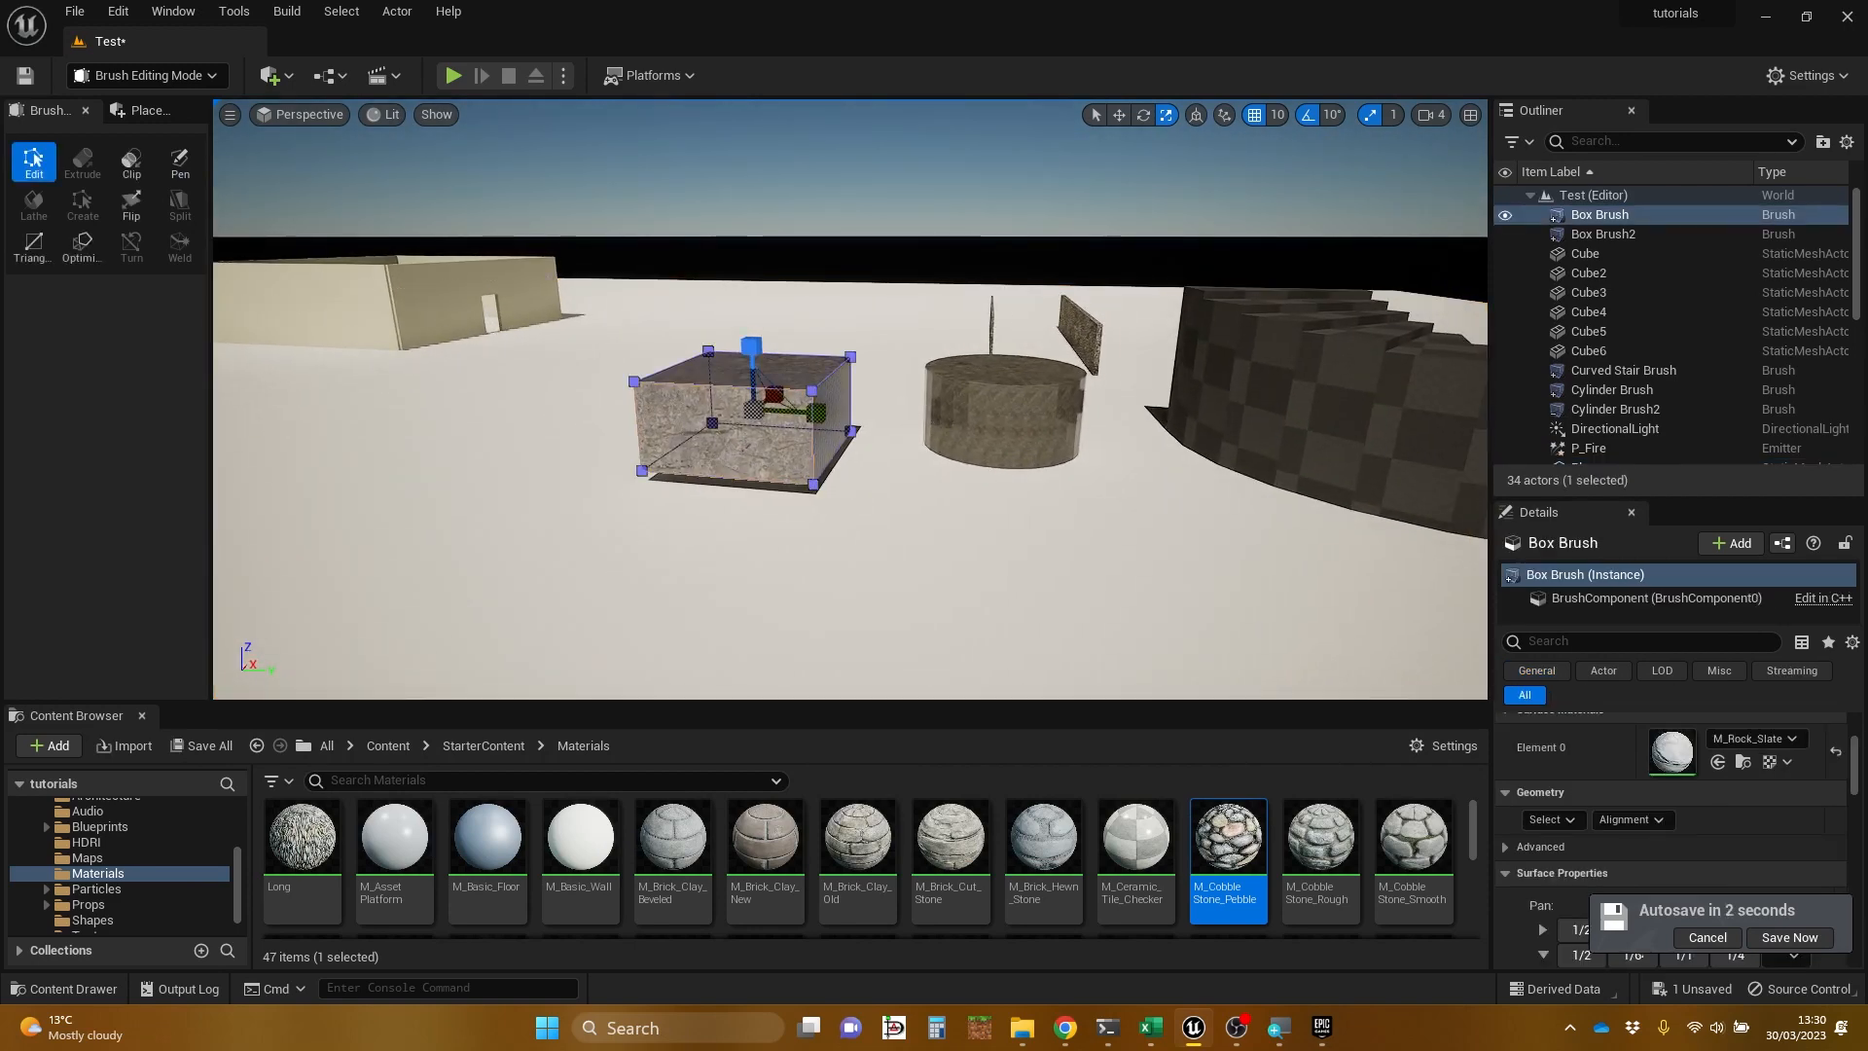
left_click(1081, 354)
left_click(1094, 340)
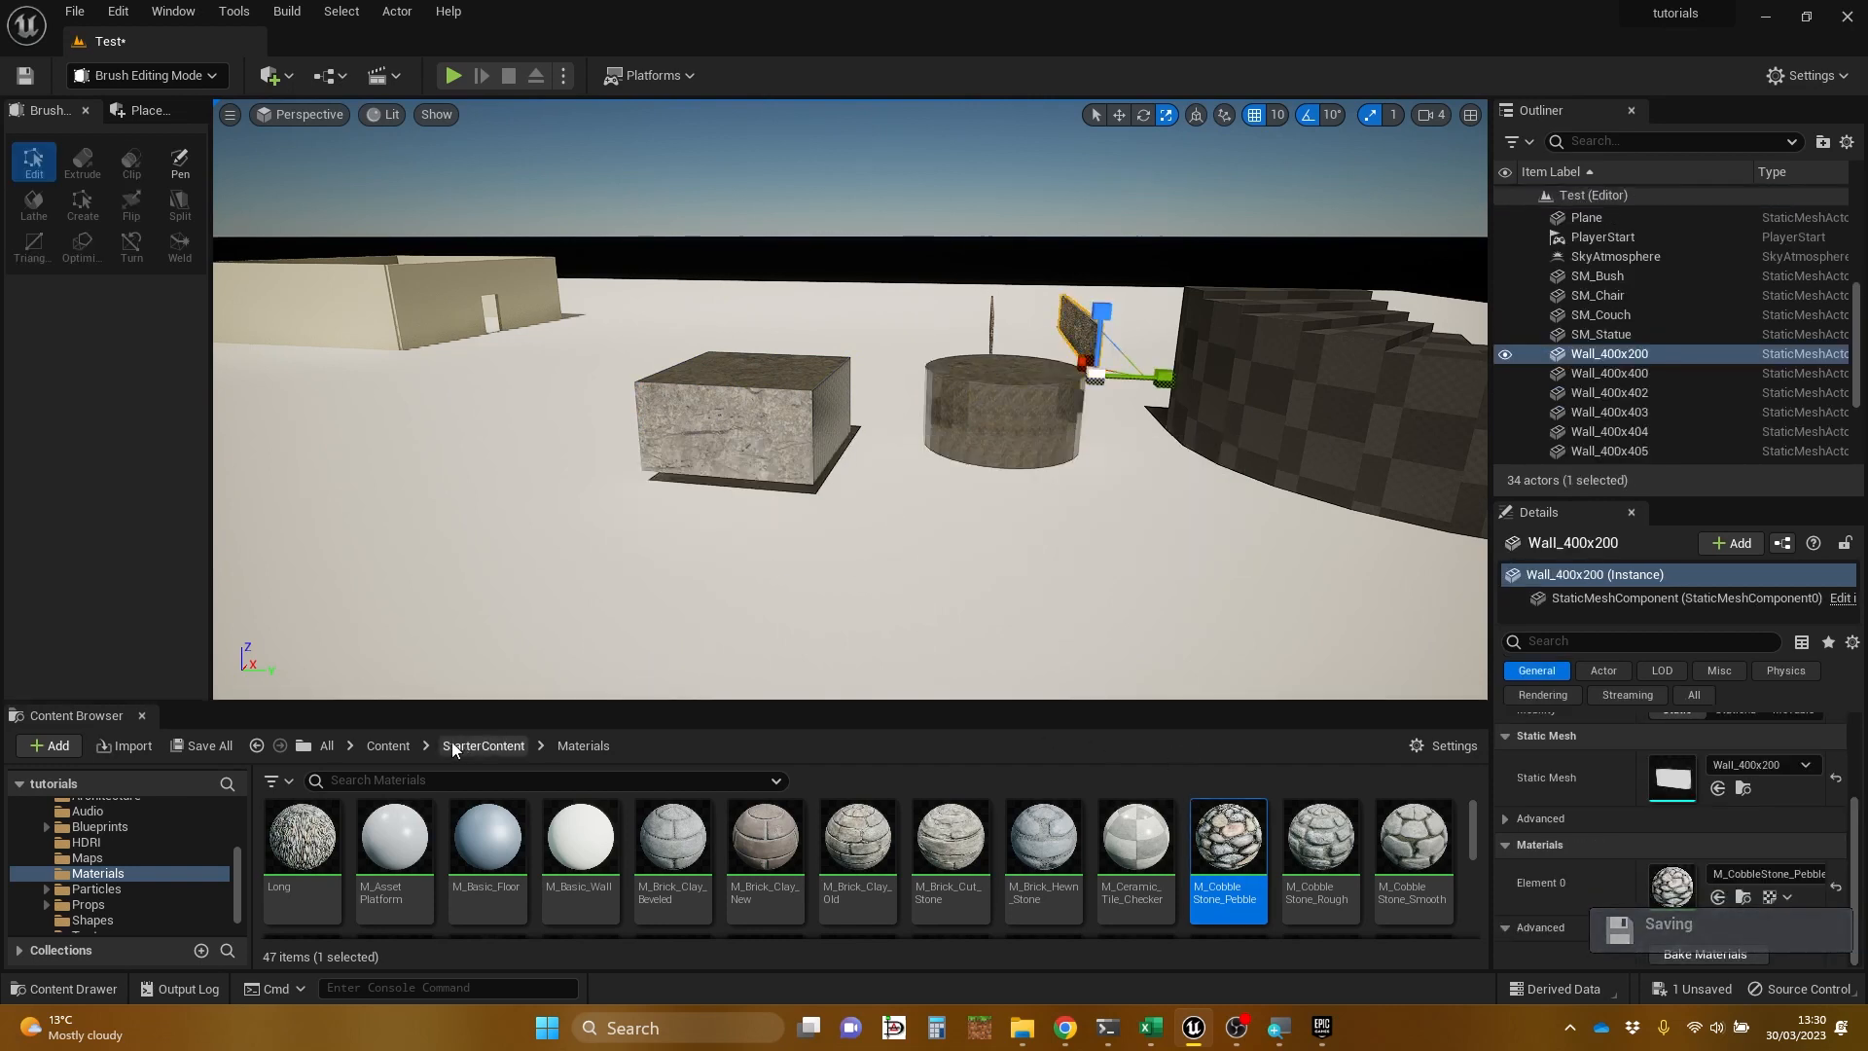
Step: Open the SimpleWind folder inside the Geometry folder of the EuropeanHornbeam content
left_click(388, 746)
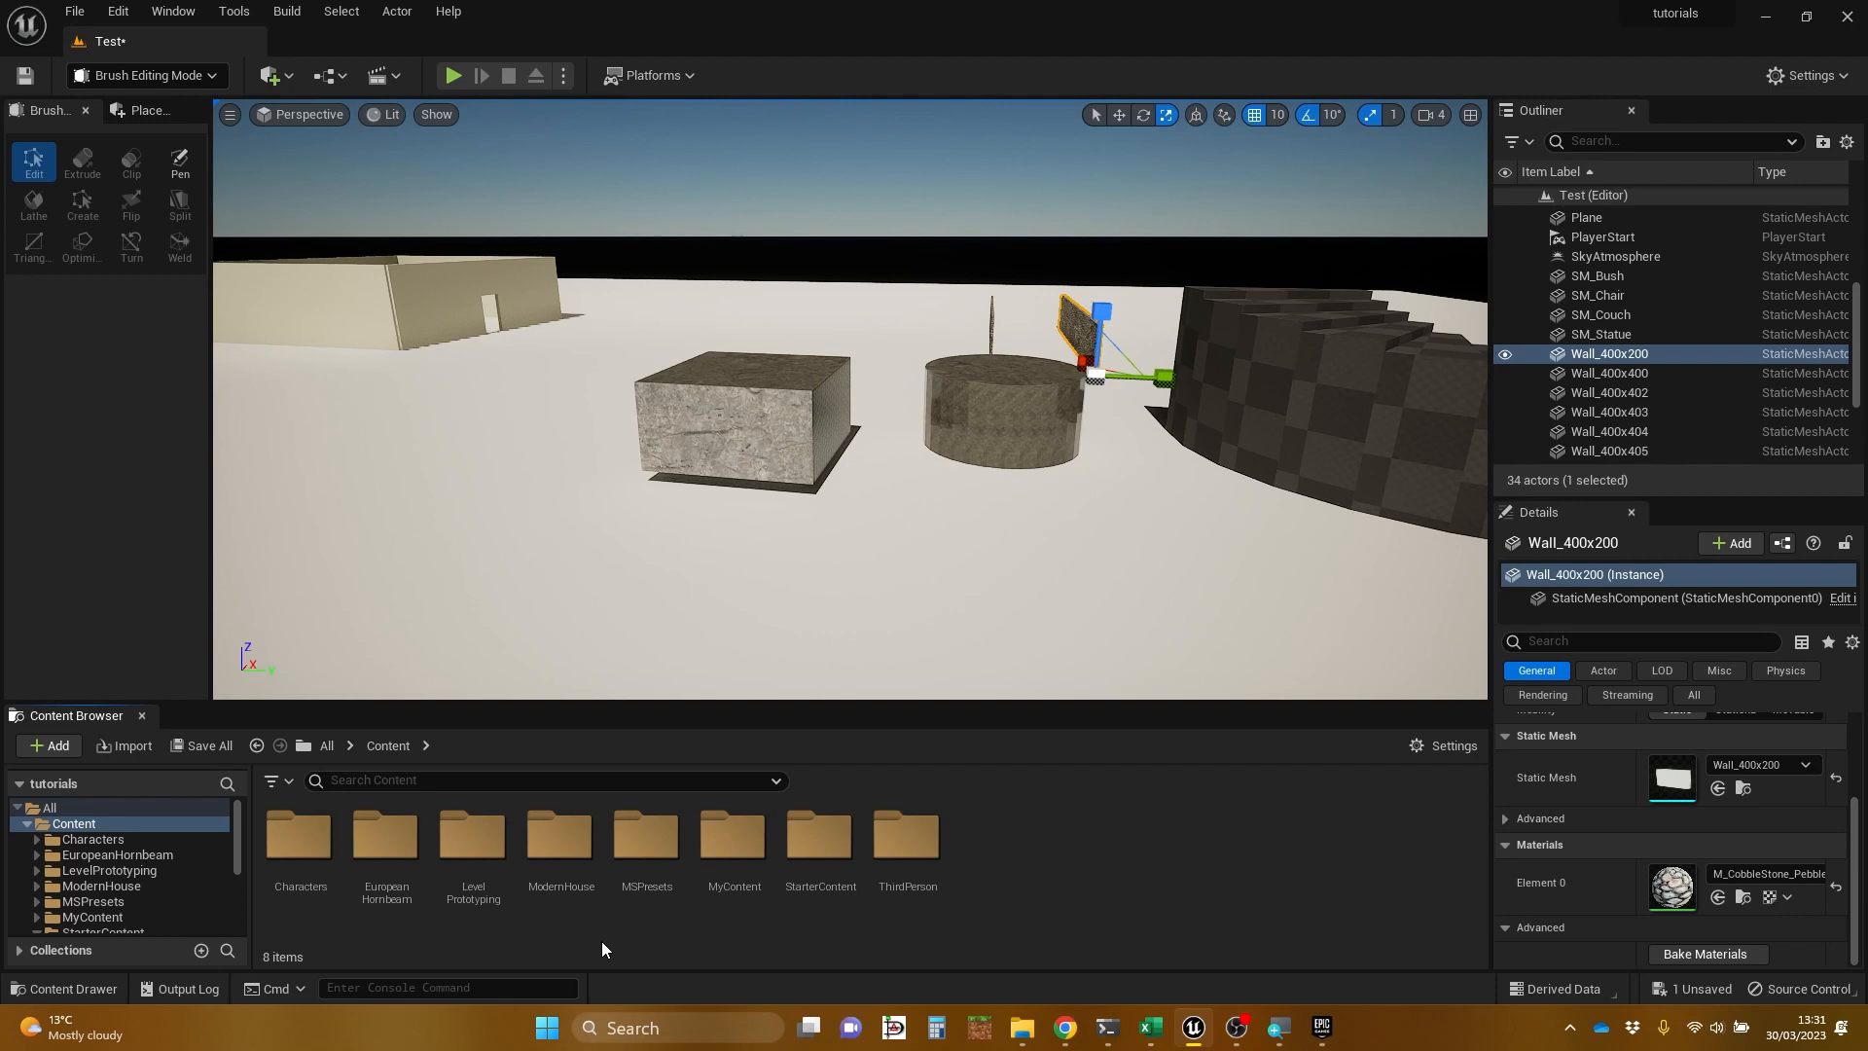
left_click(479, 843)
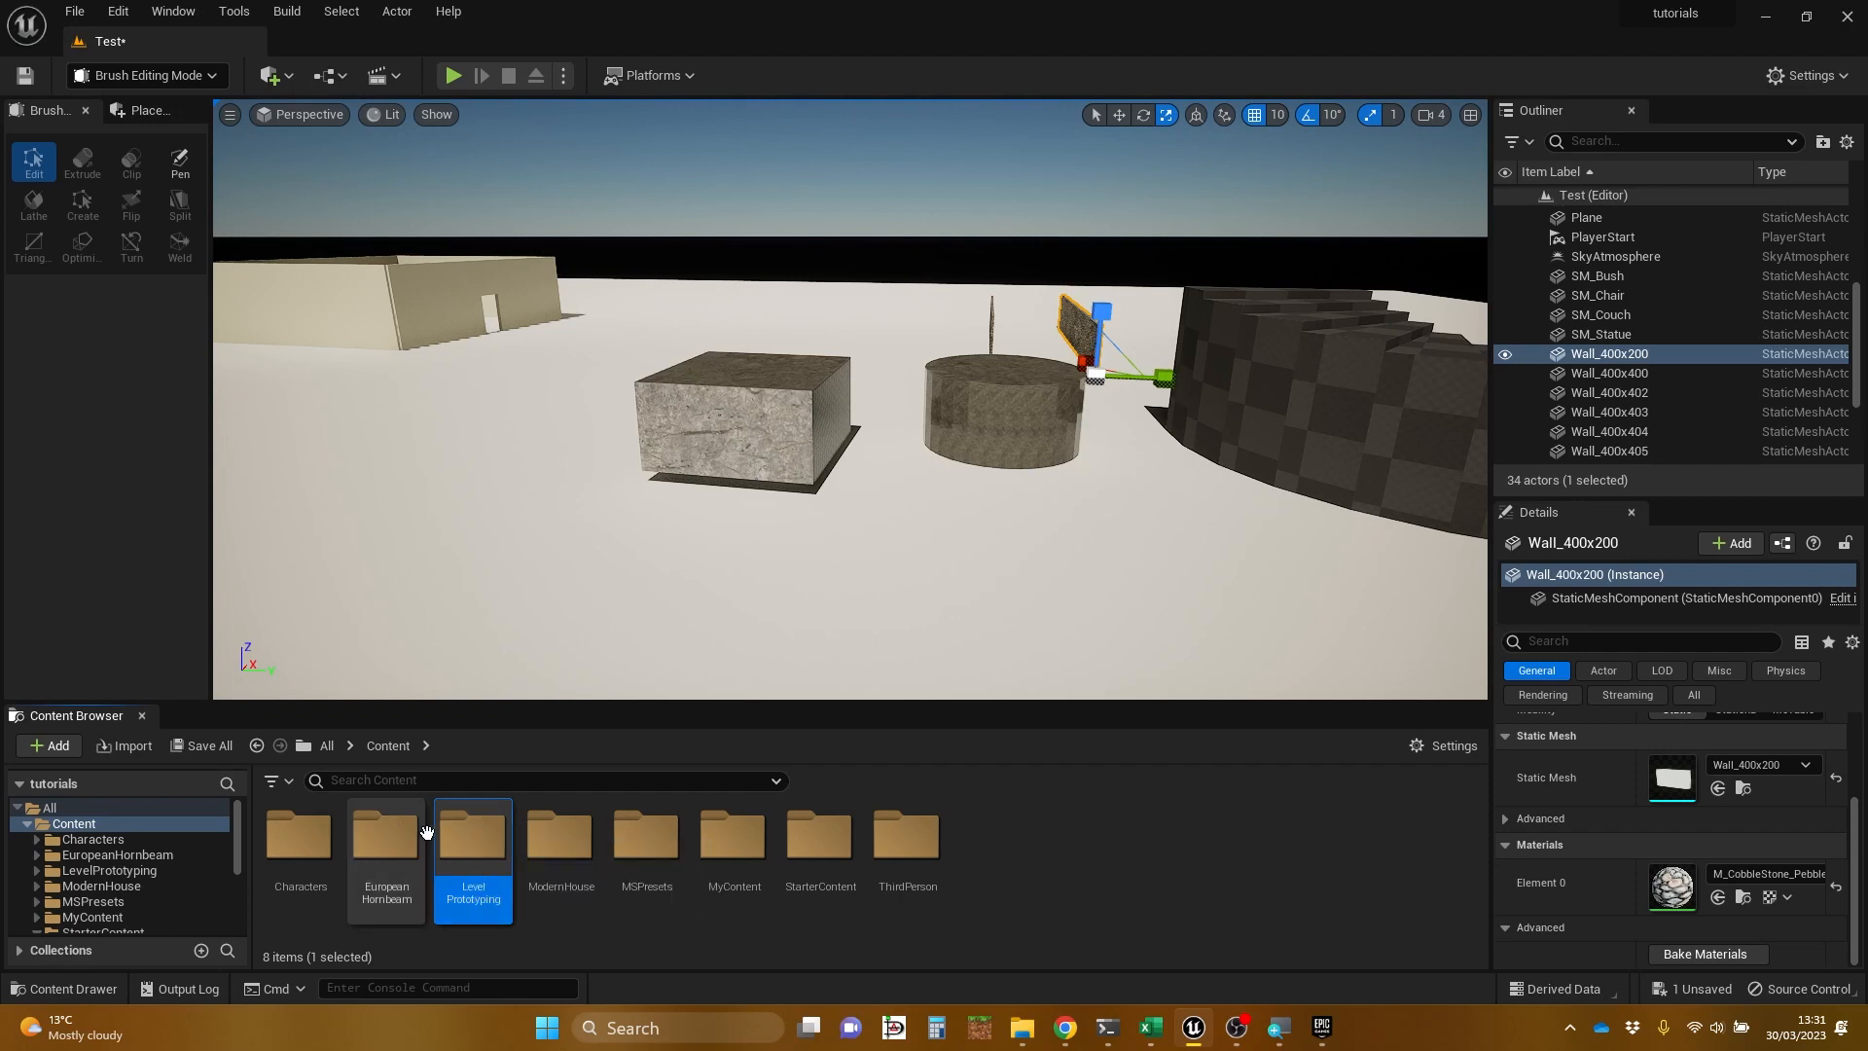
left_click(395, 825)
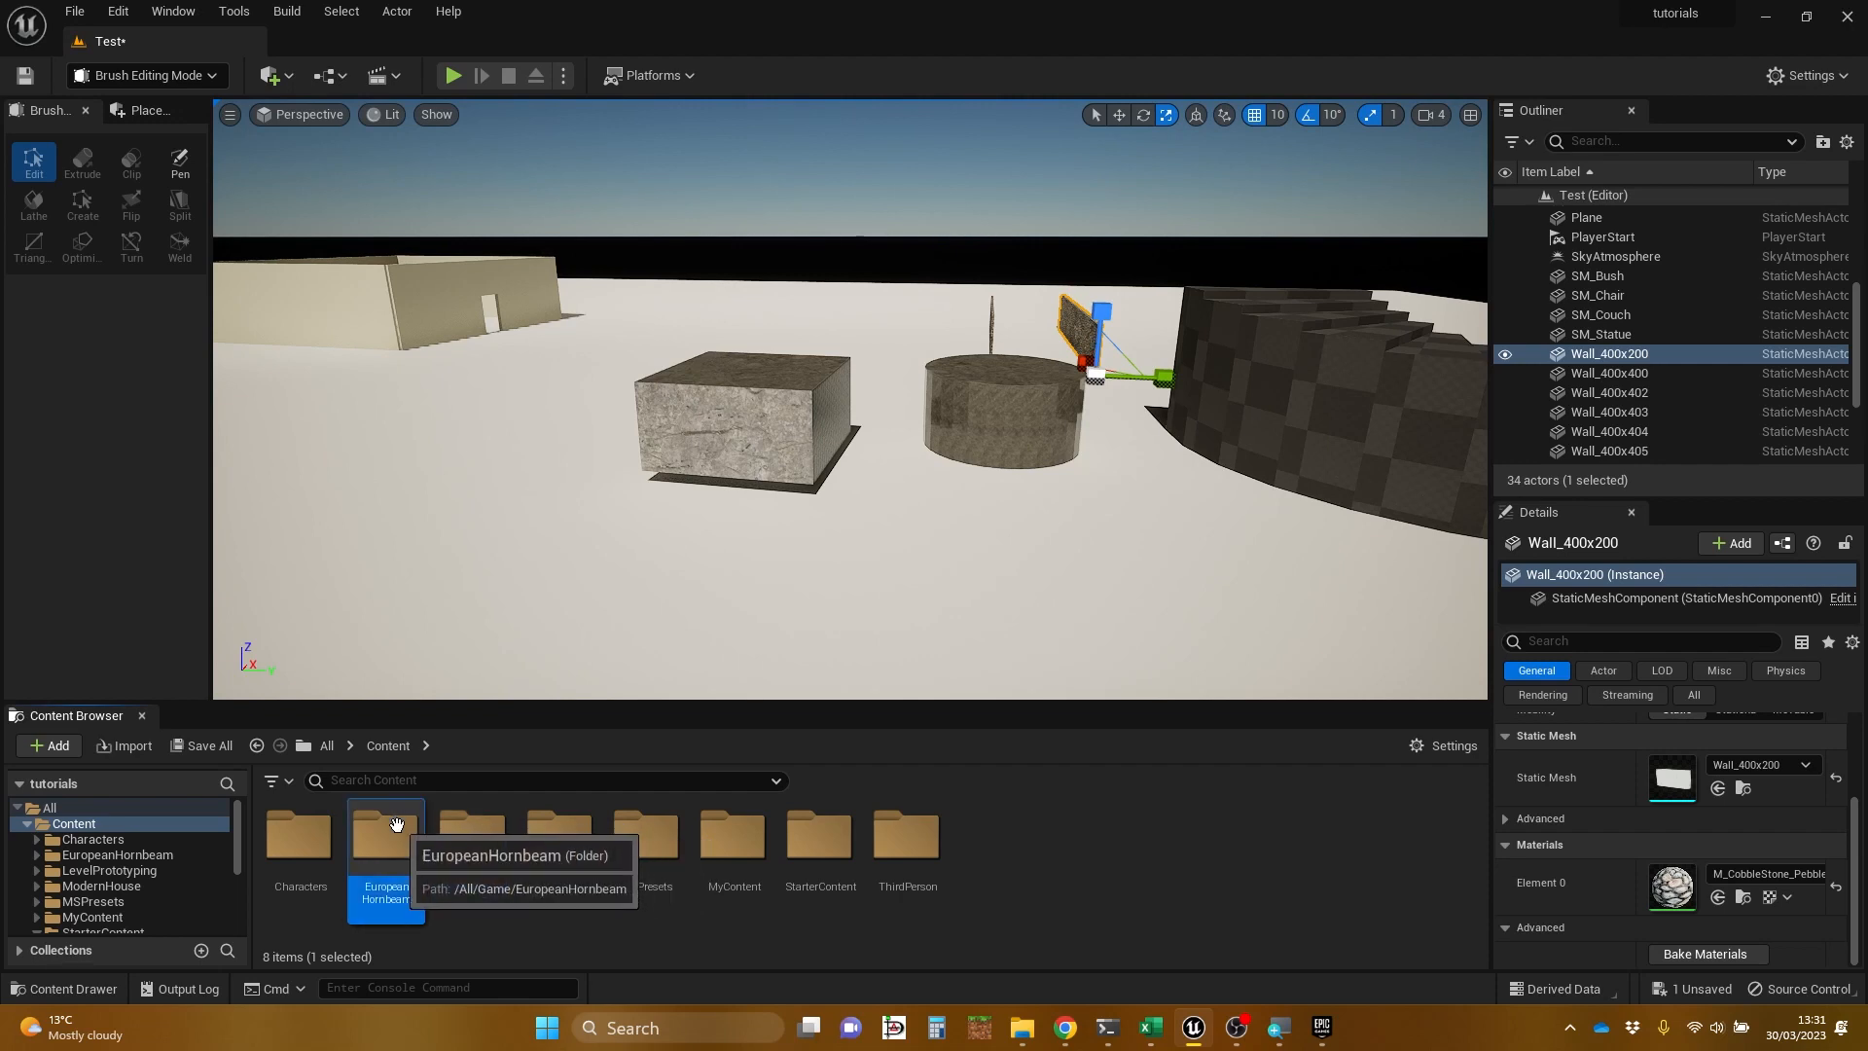
double_click(392, 824)
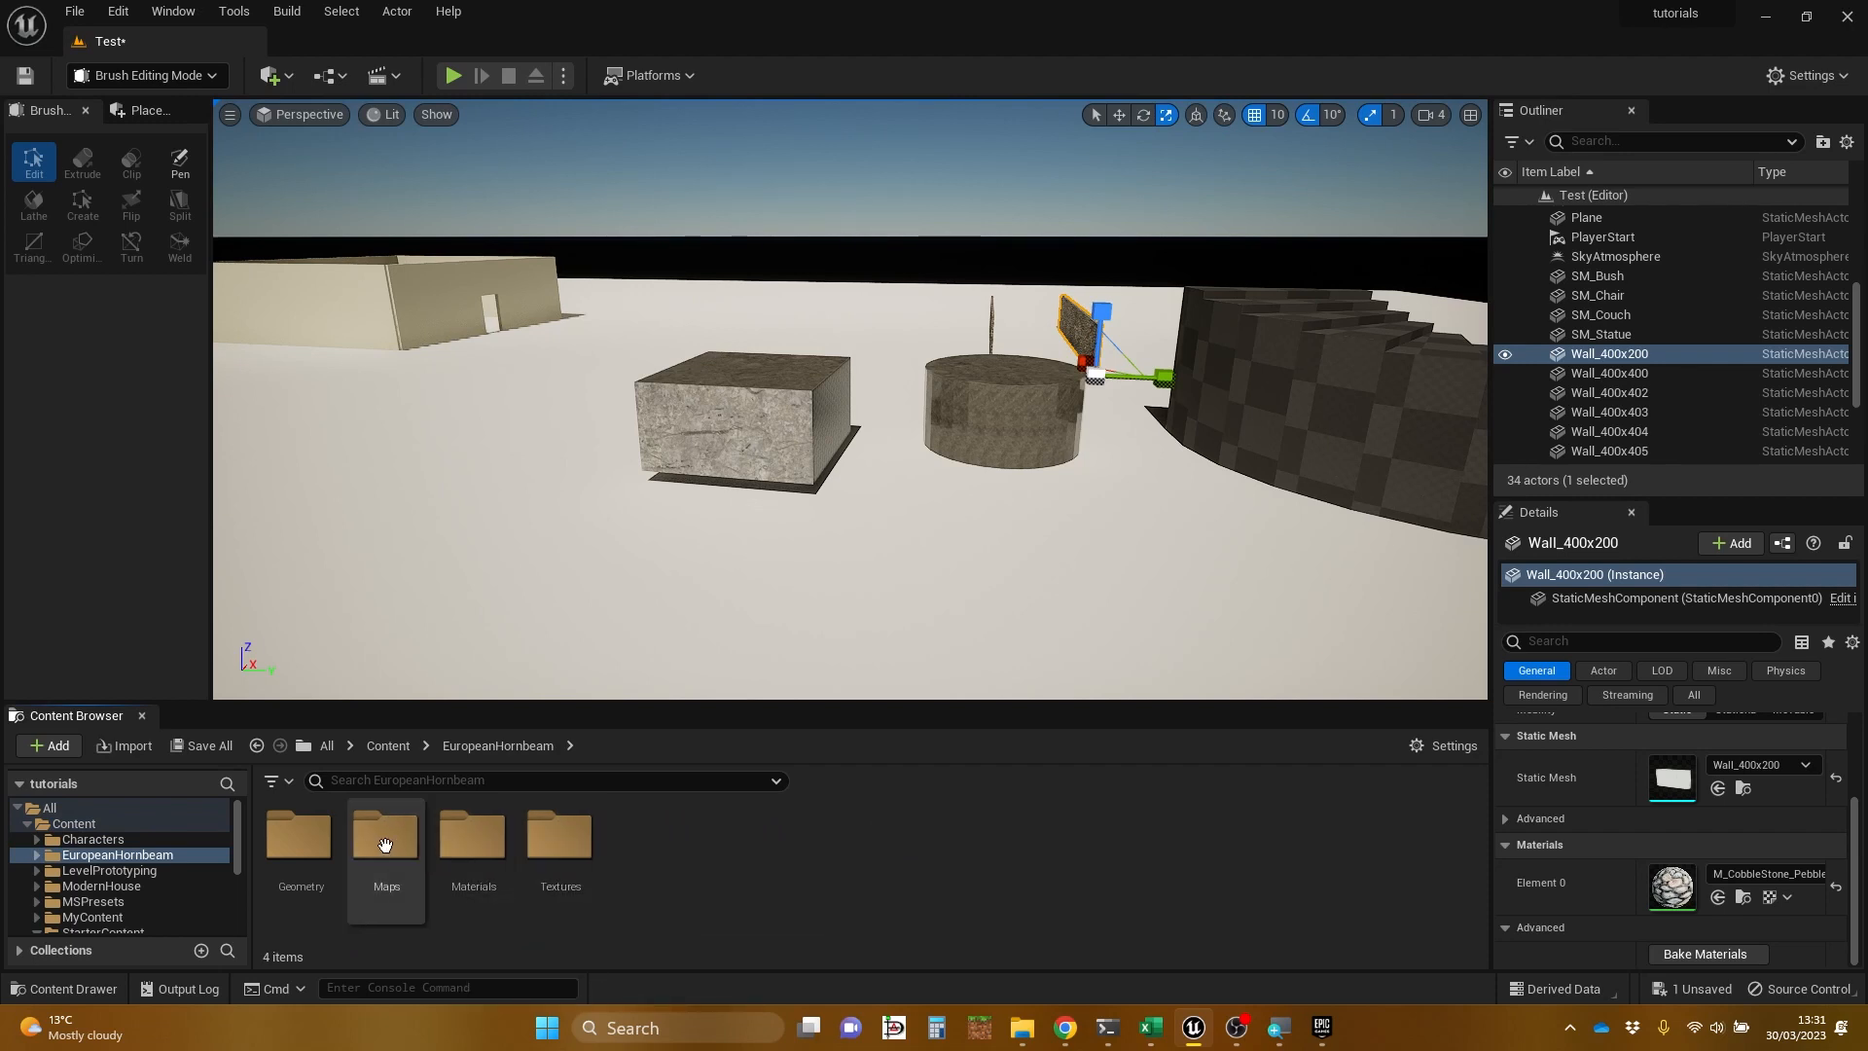
double_click(307, 837)
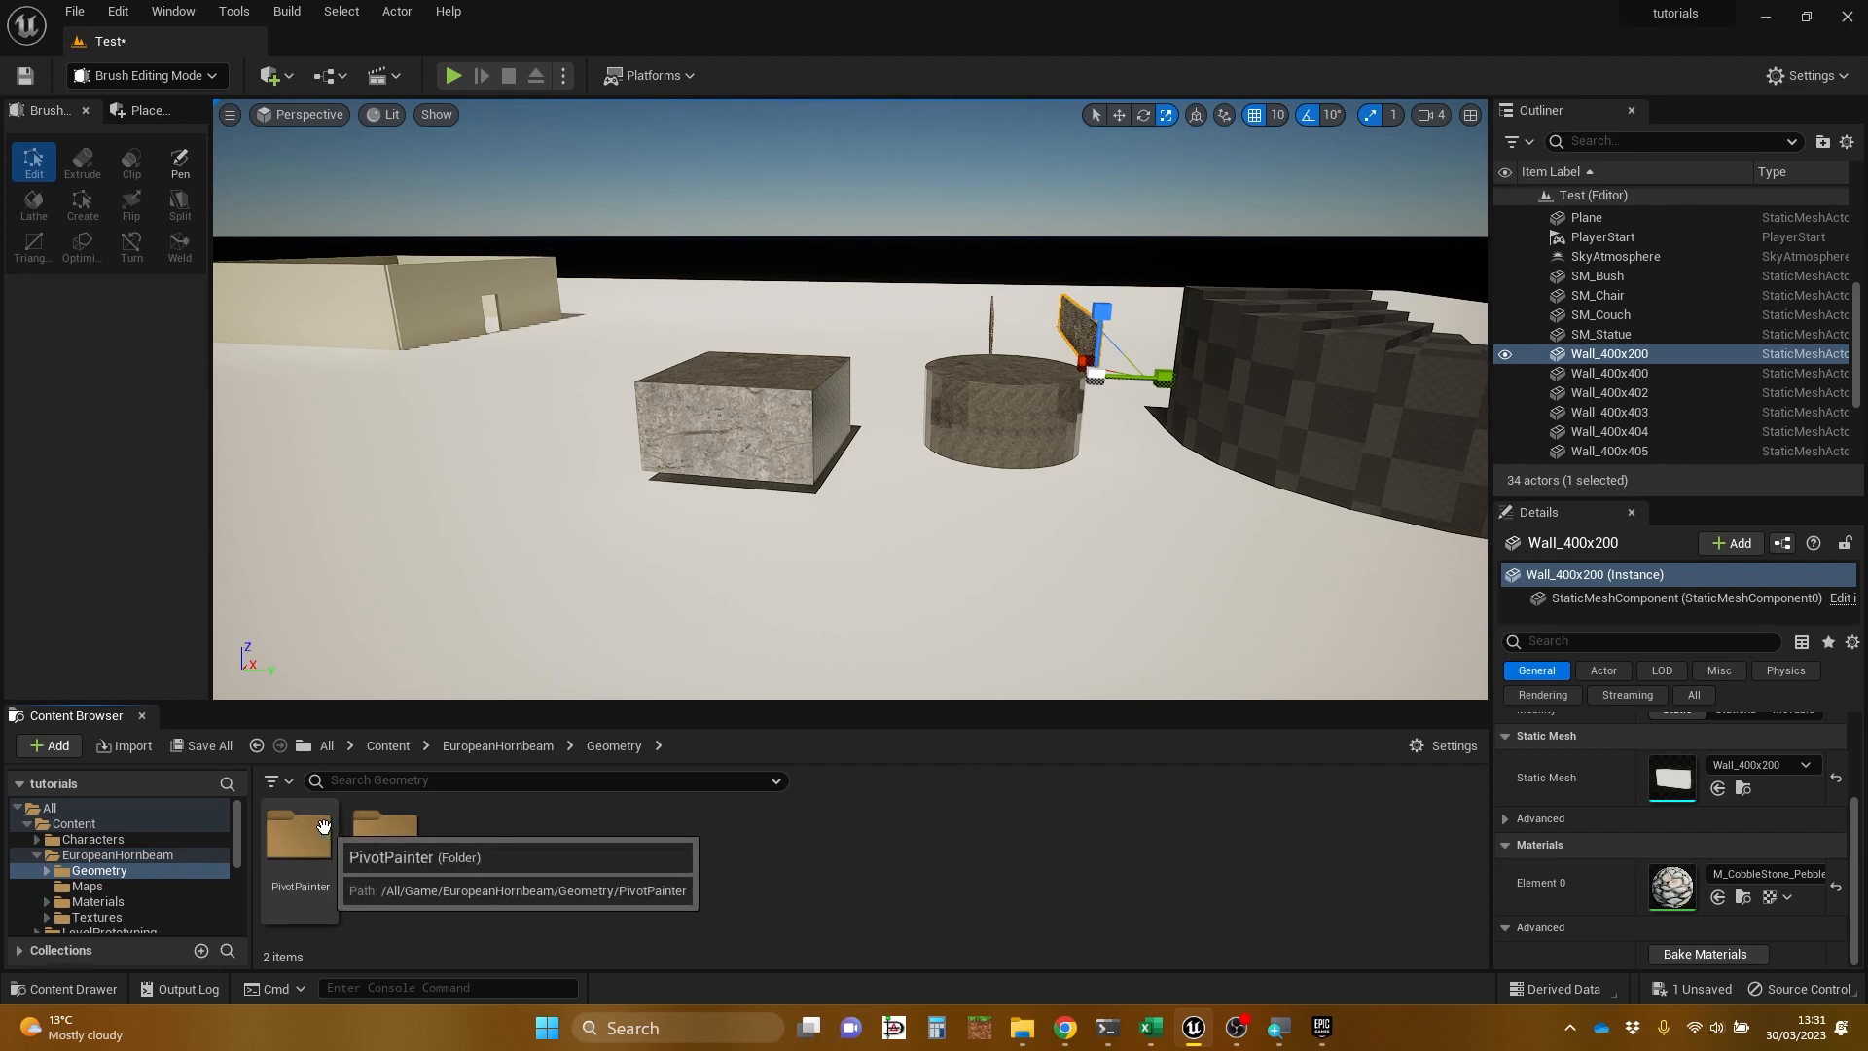
double_click(385, 829)
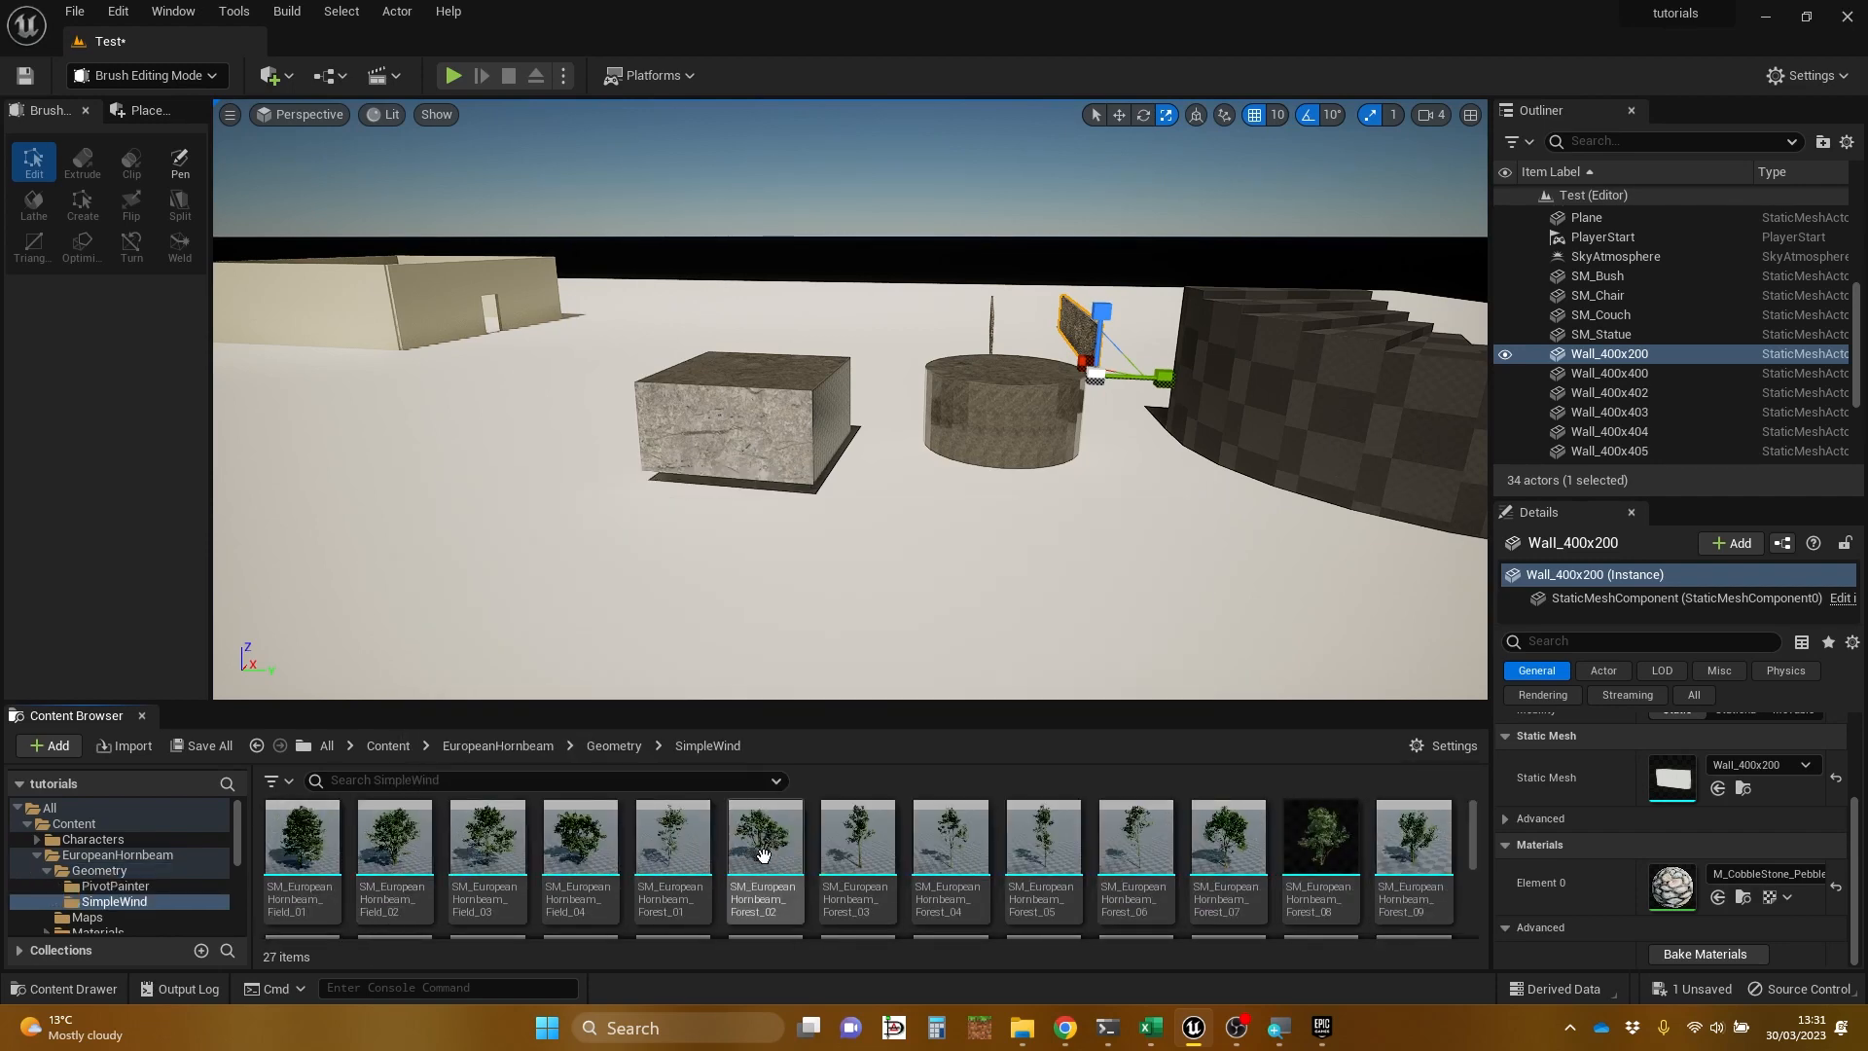
Step: Place the SM_EuropeanHornbeam_Forest_02 tree on the floor in front of the box brush and focus on it
left_click(763, 854)
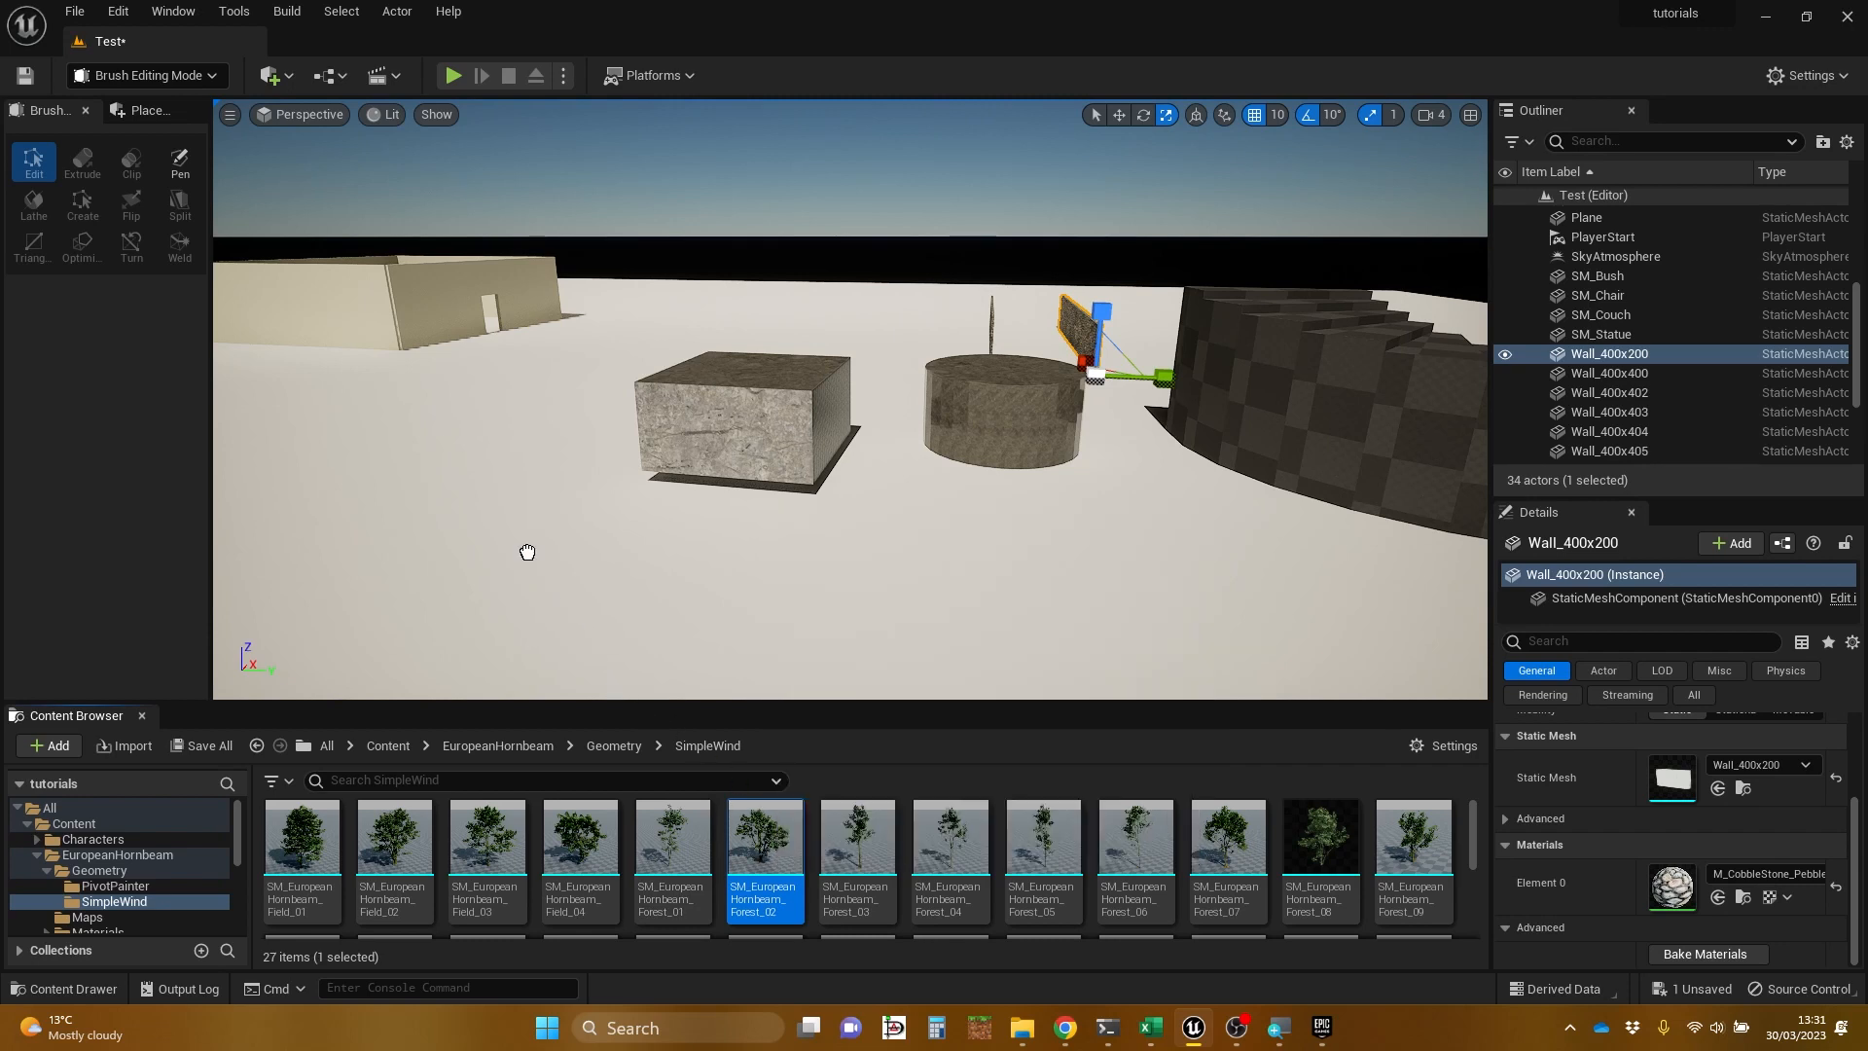
left_click_drag(508, 551, 528, 553)
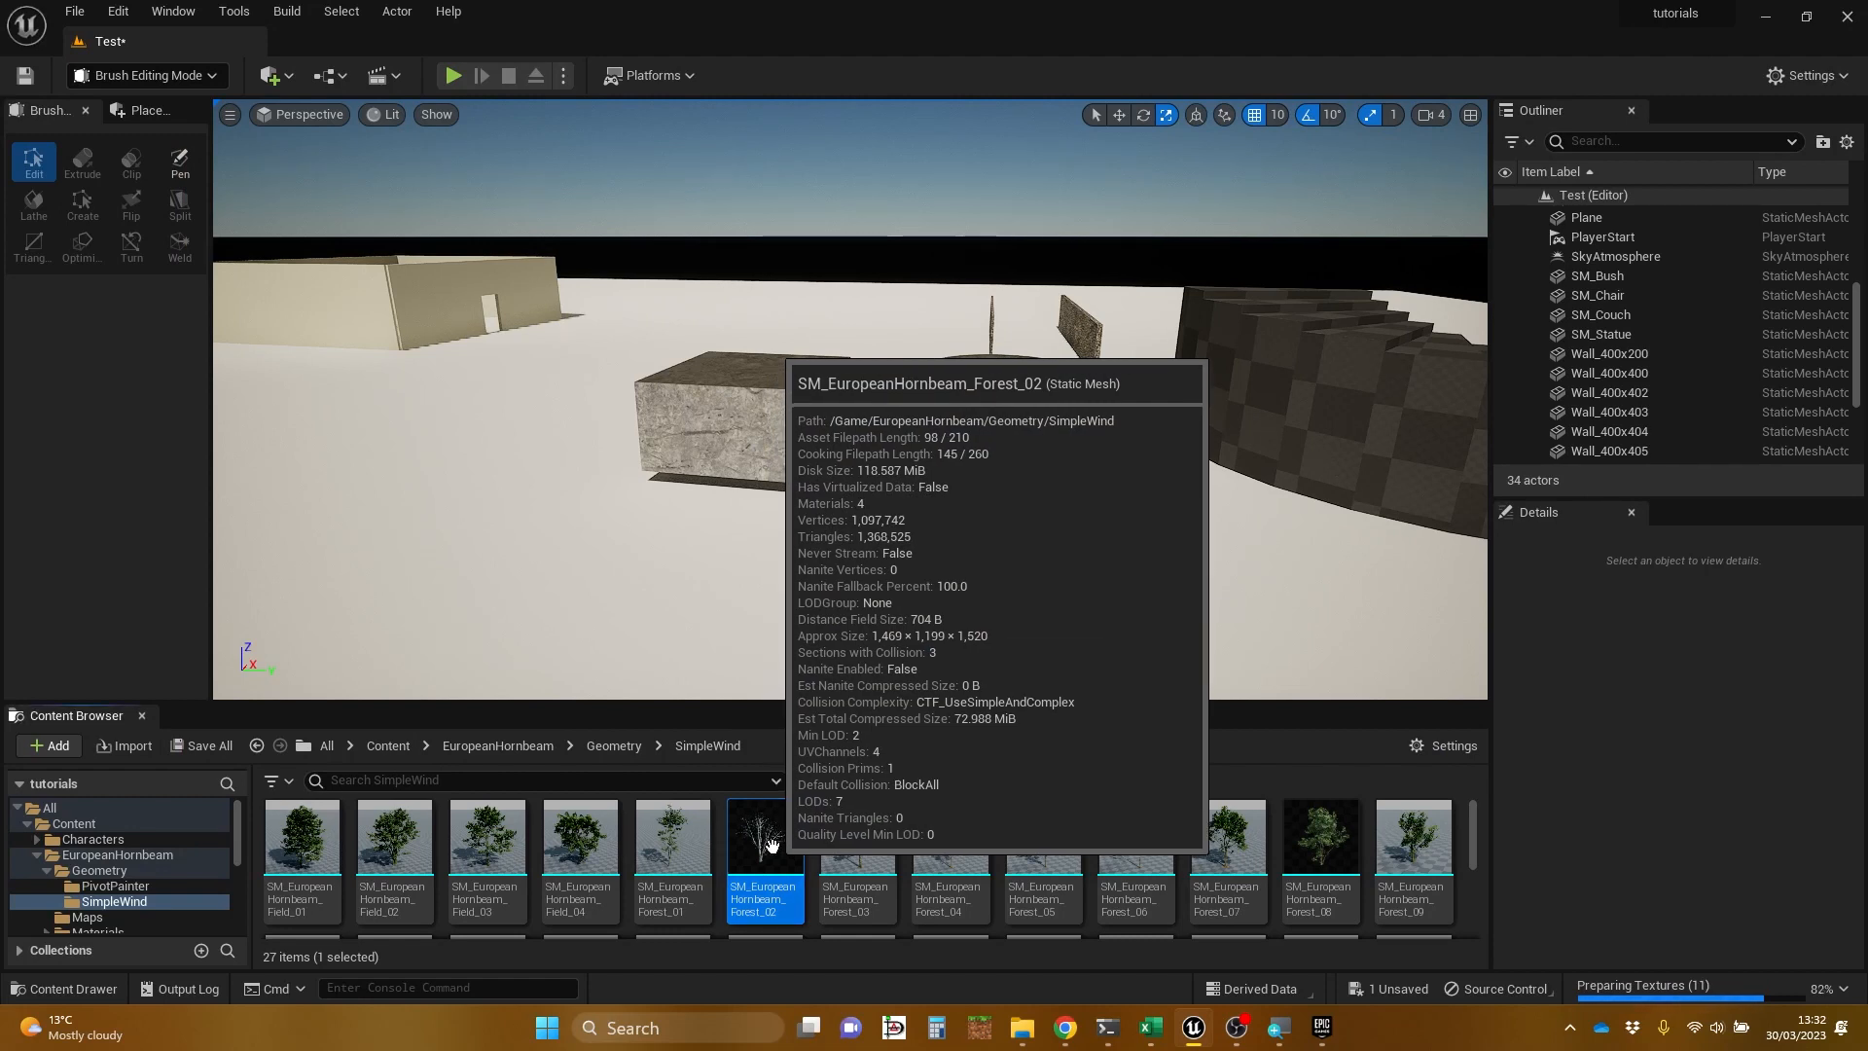
left_click_drag(772, 844, 481, 565)
key("f")
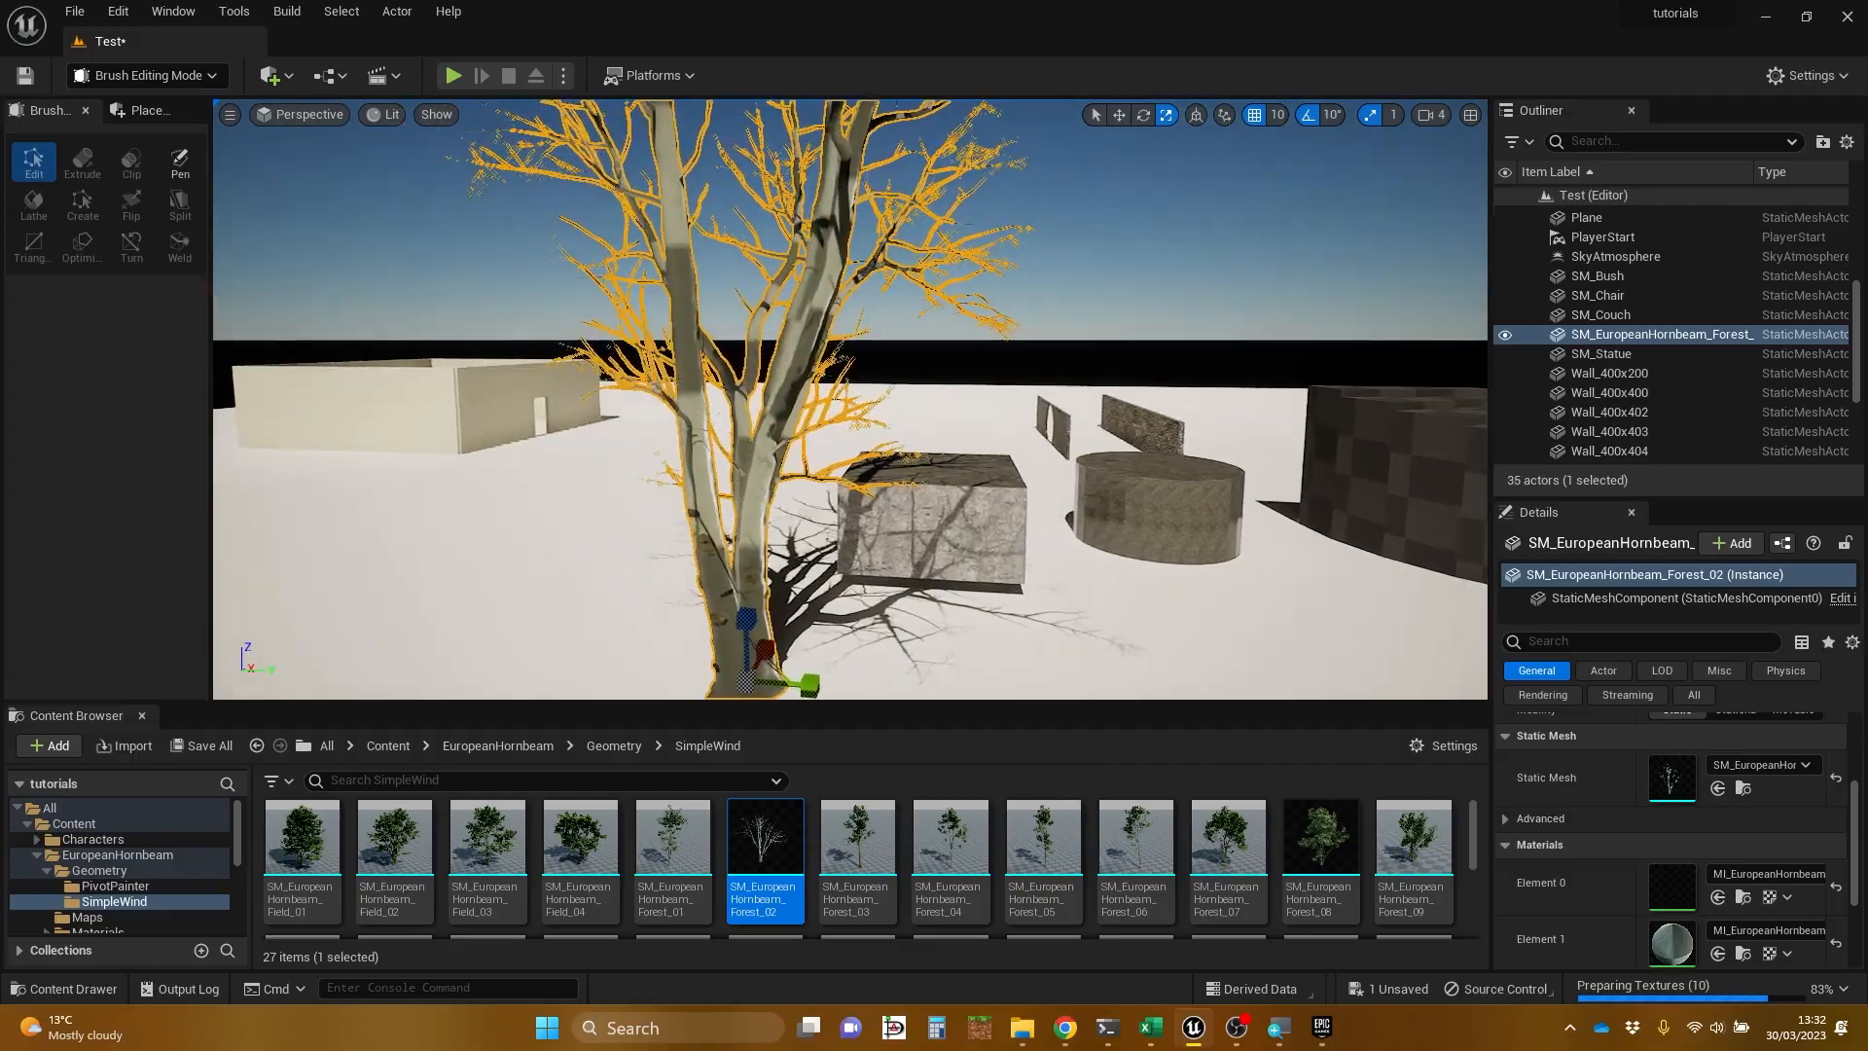
Step: Play the level, run the character over to the hornbeam tree and around it, and stop the play session
right_click_drag(481, 564, 418, 592)
key("s")
key("w")
key("d")
key("s")
key("w")
right_click_drag(600, 554, 600, 554)
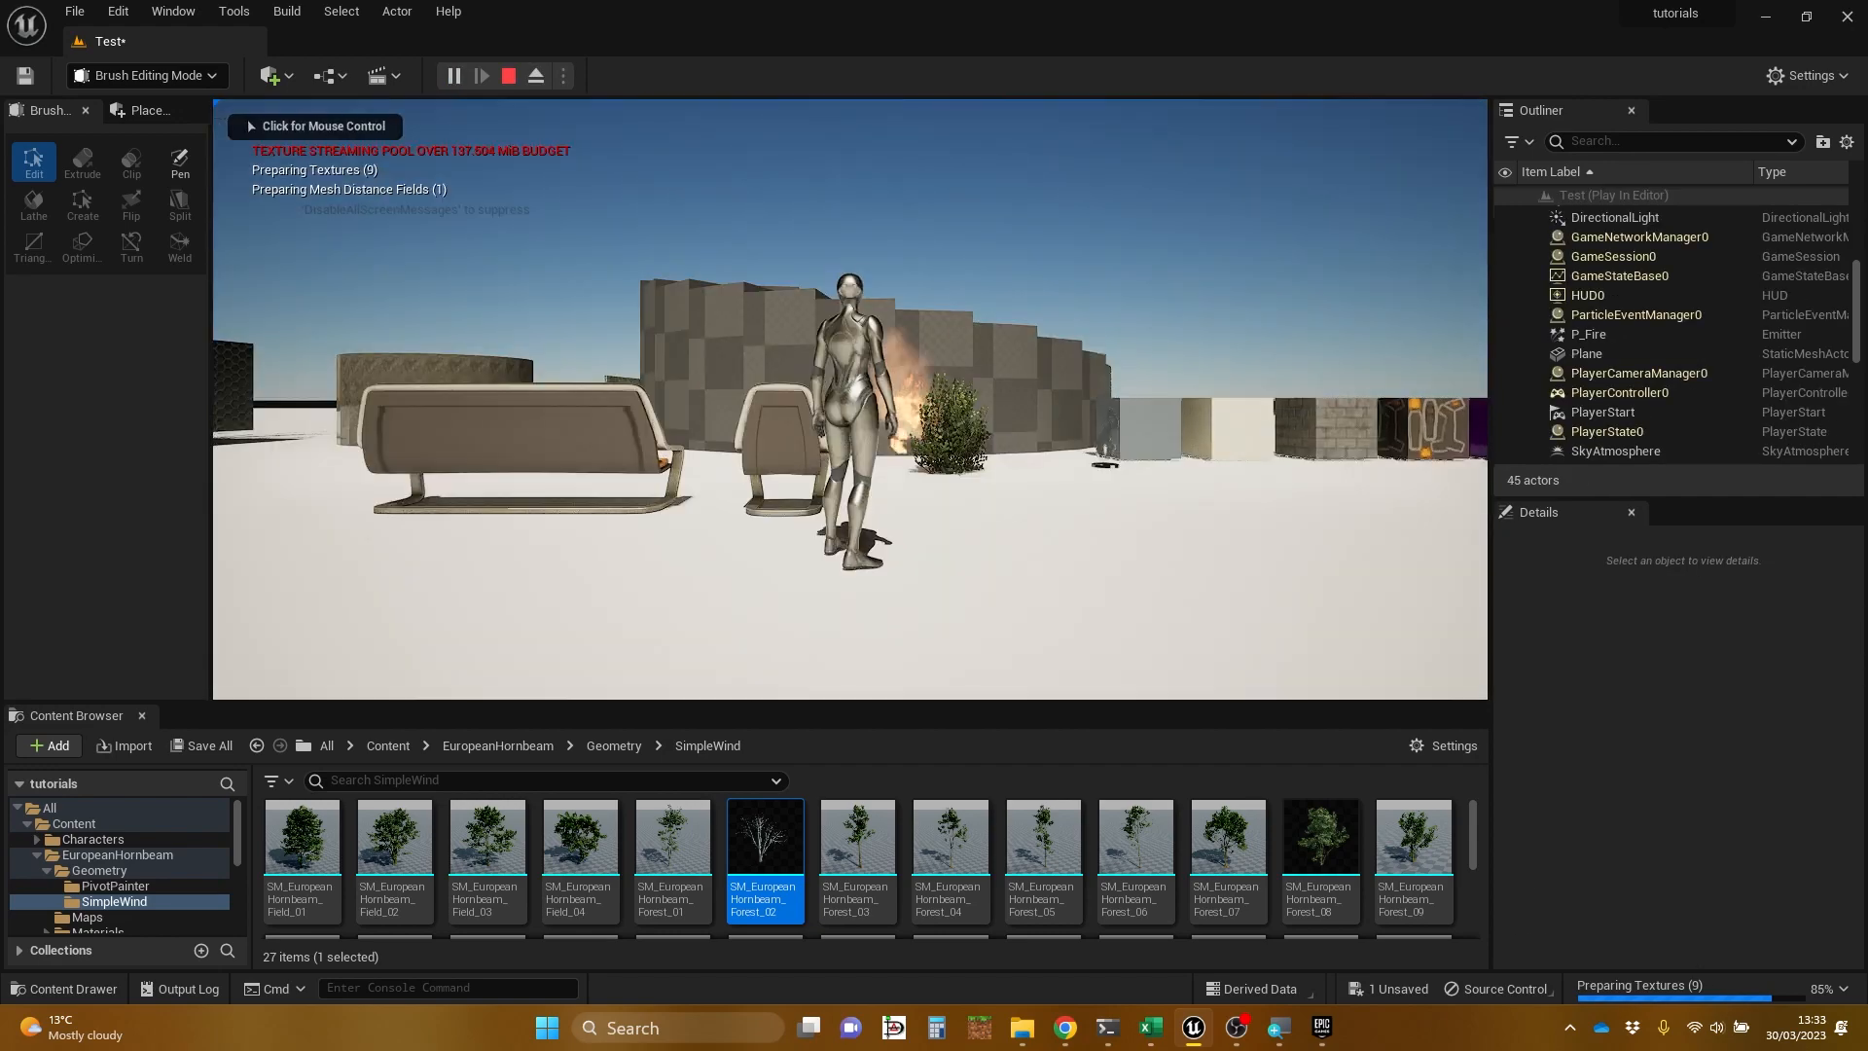
left_click(948, 446)
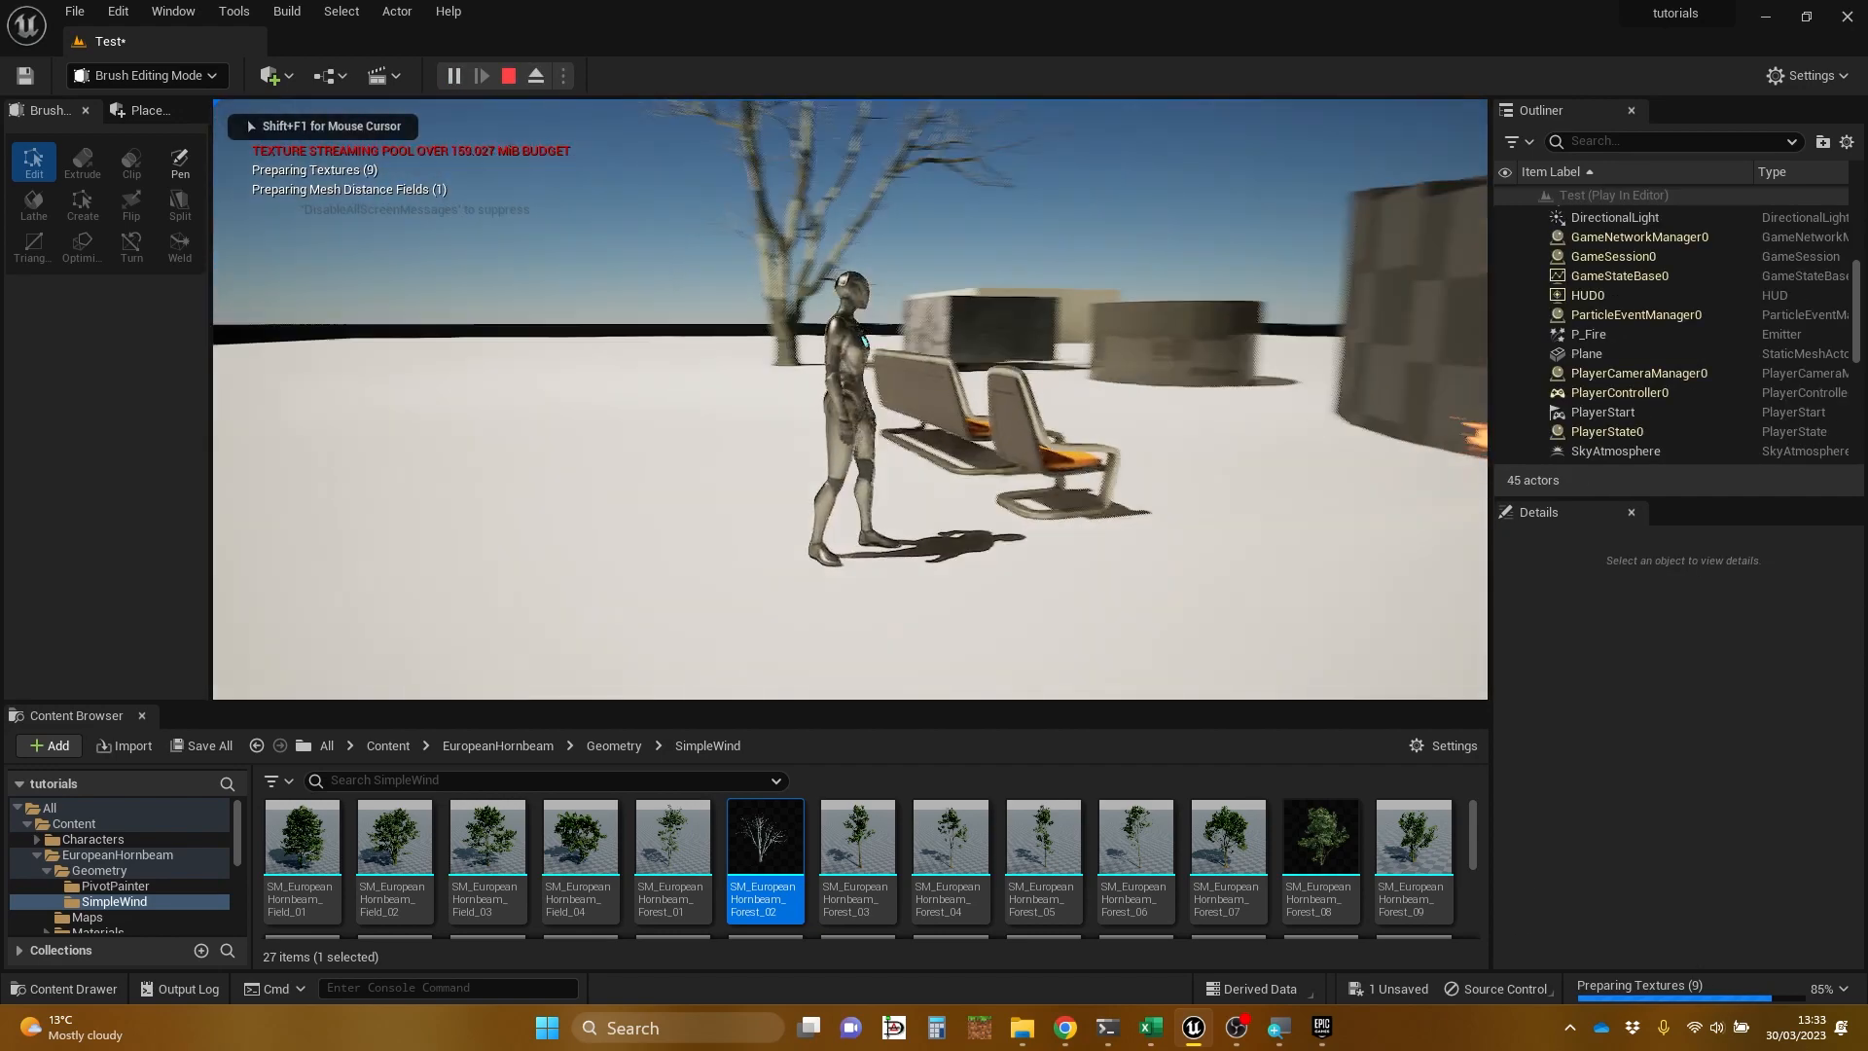
key("w")
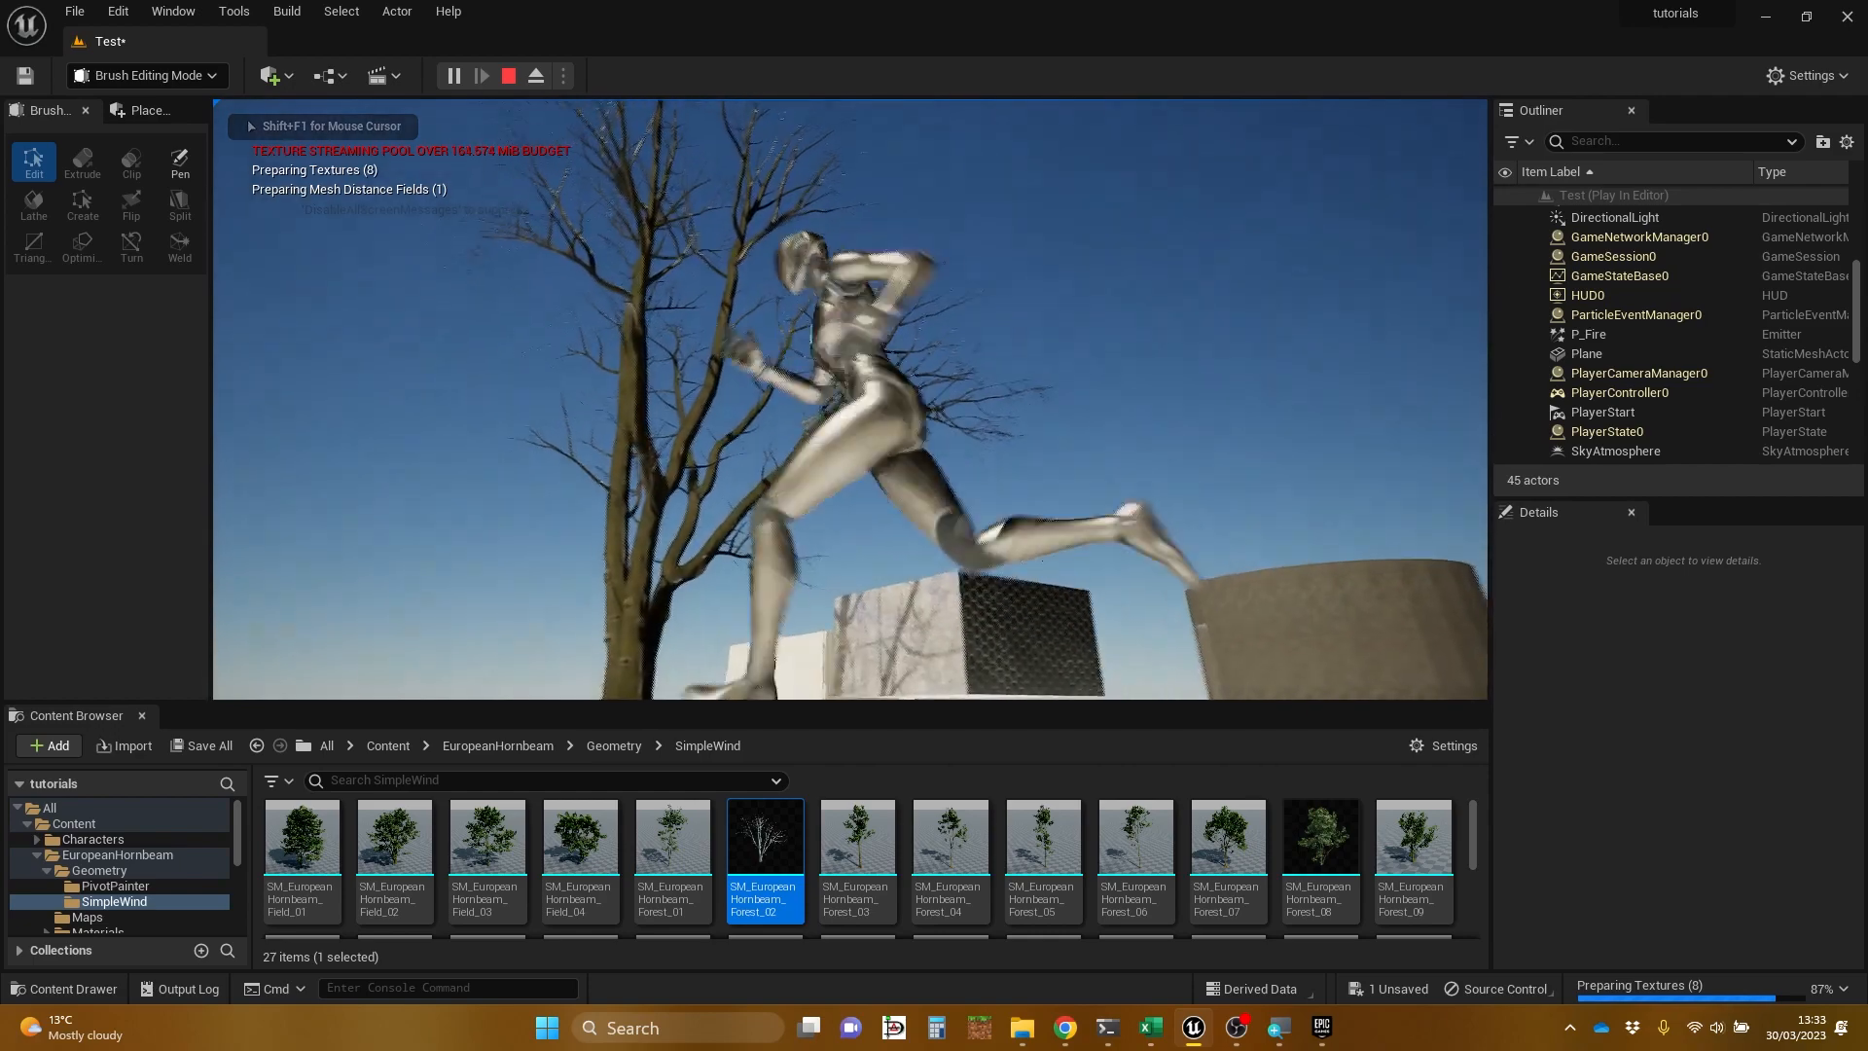
key("w")
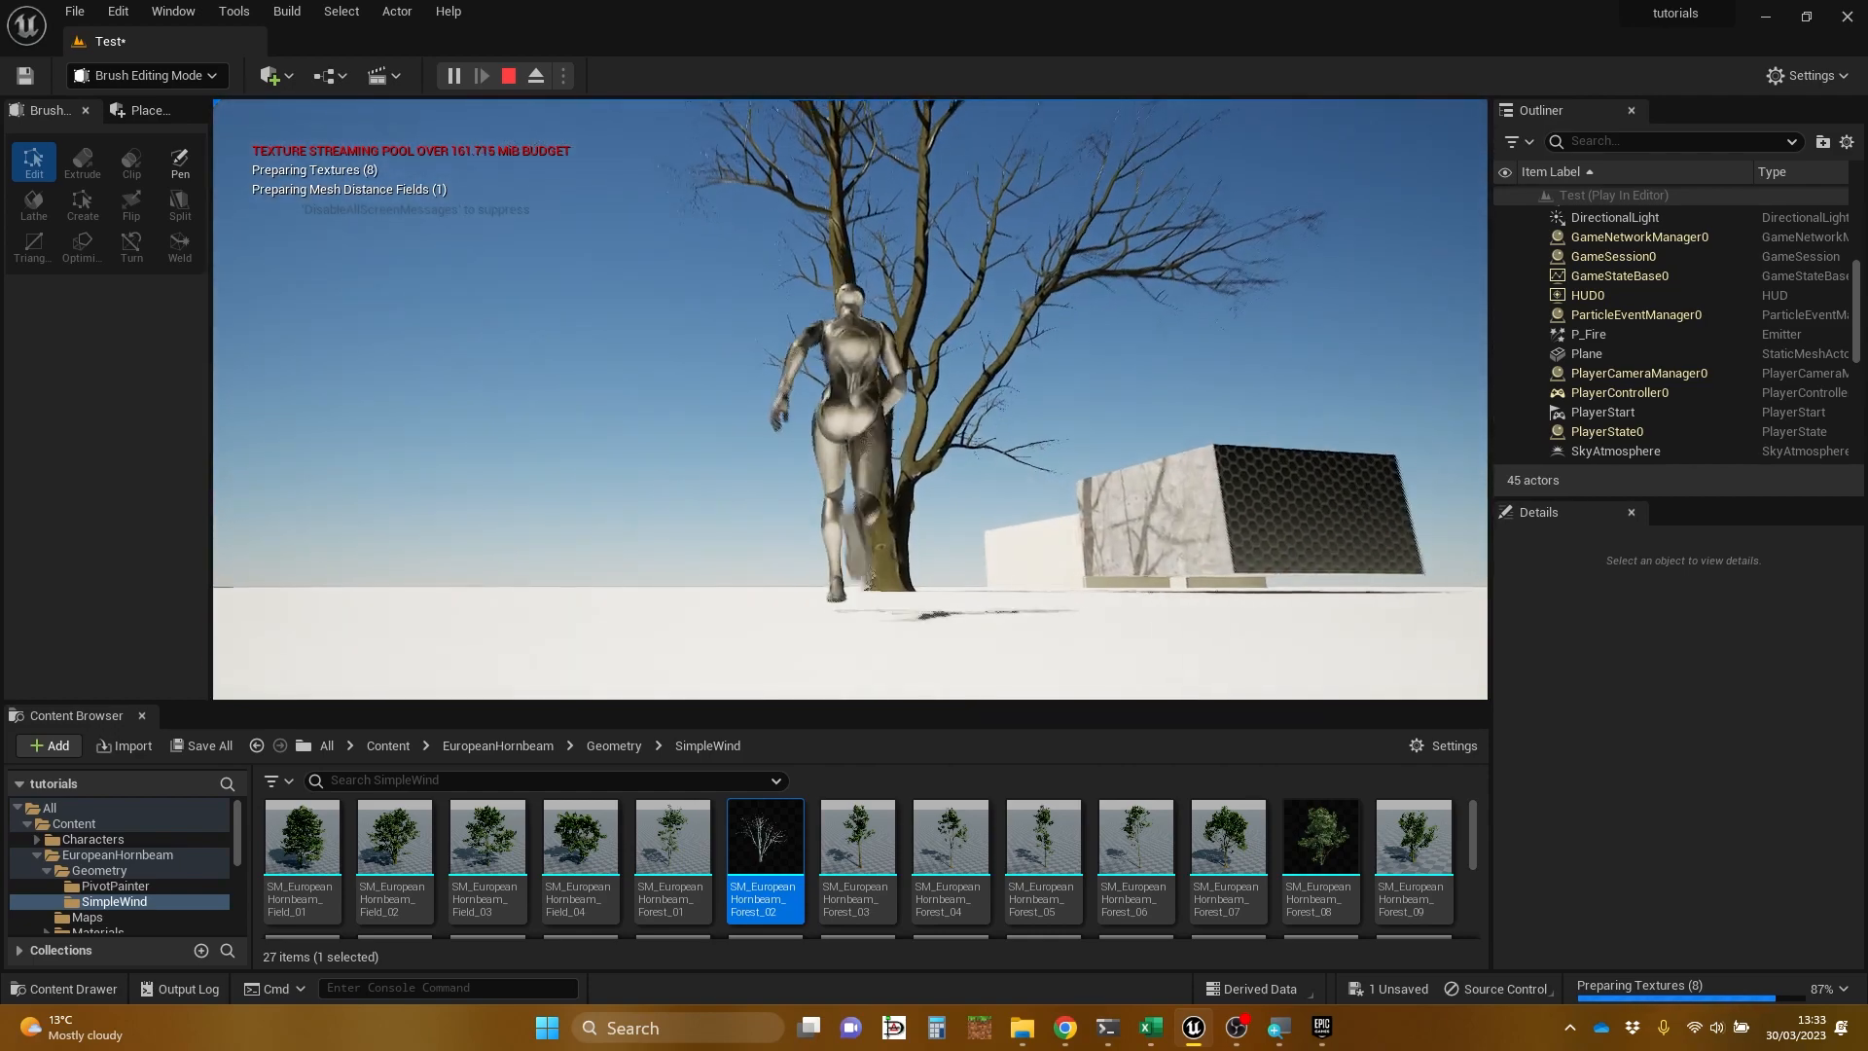
key("s")
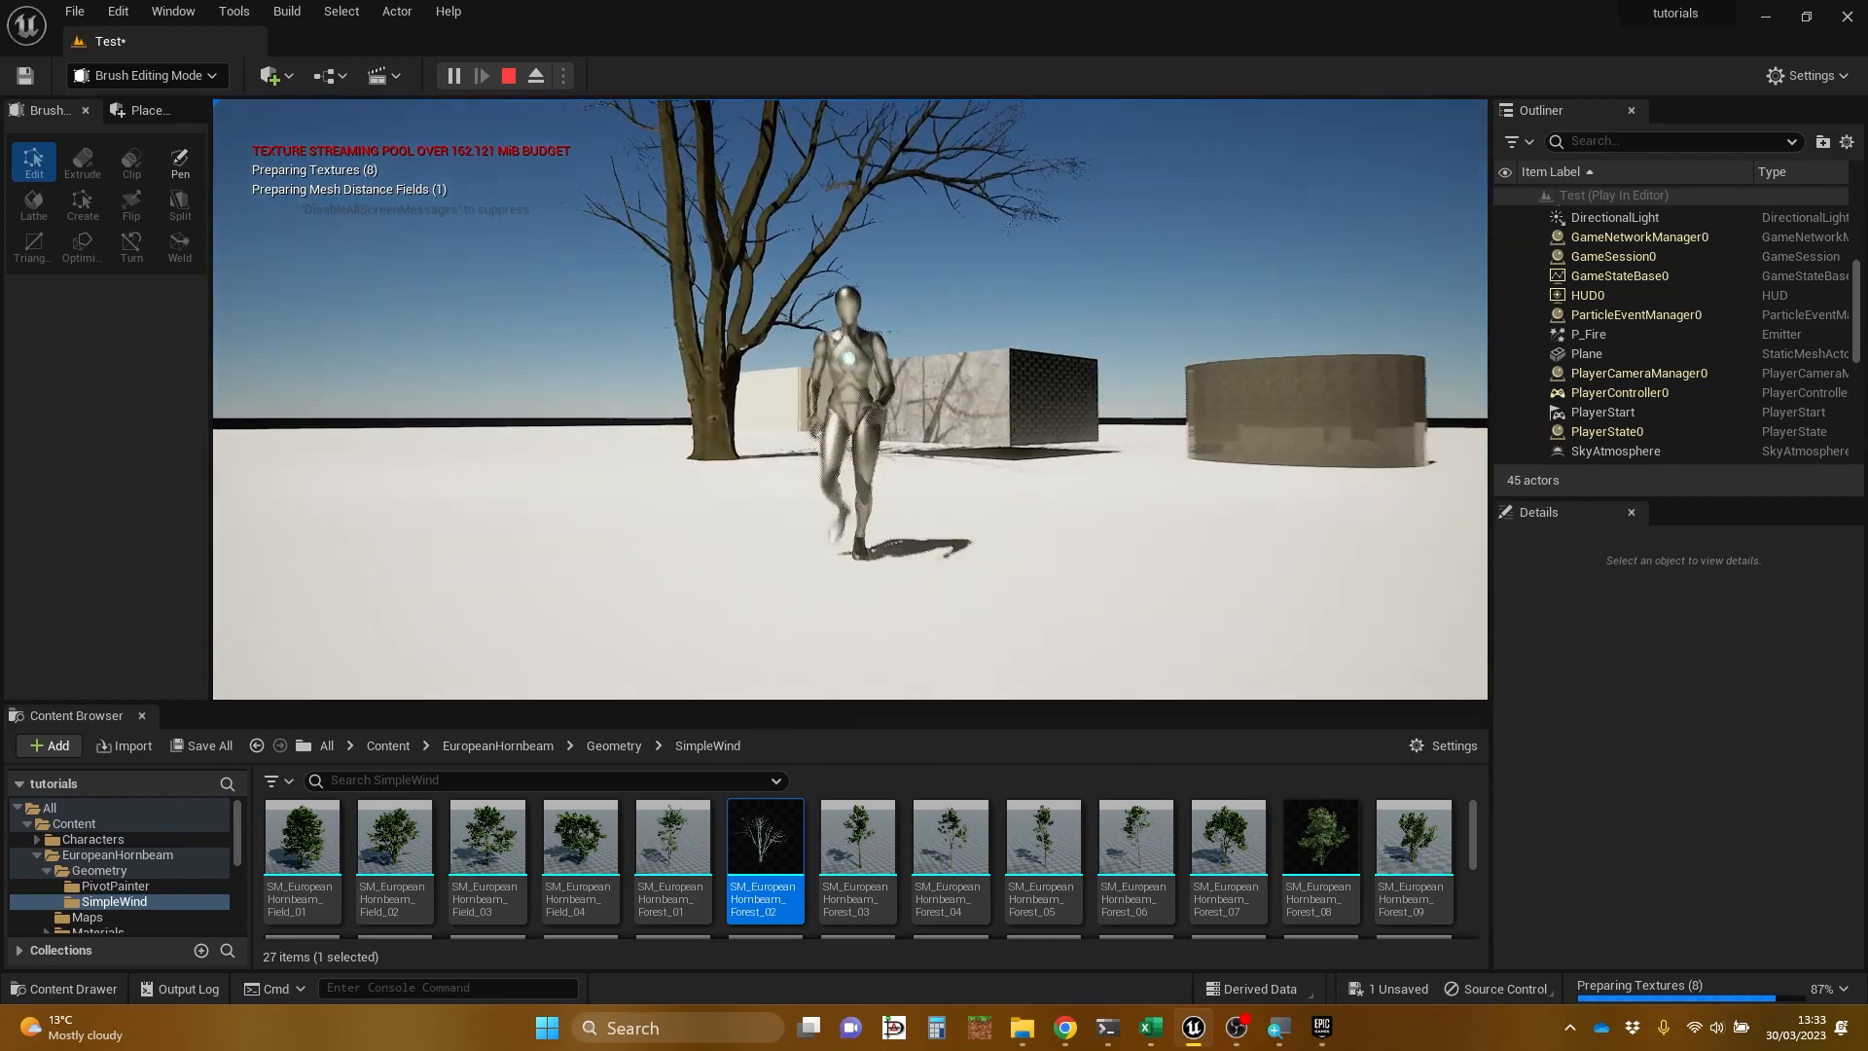
key("Escape")
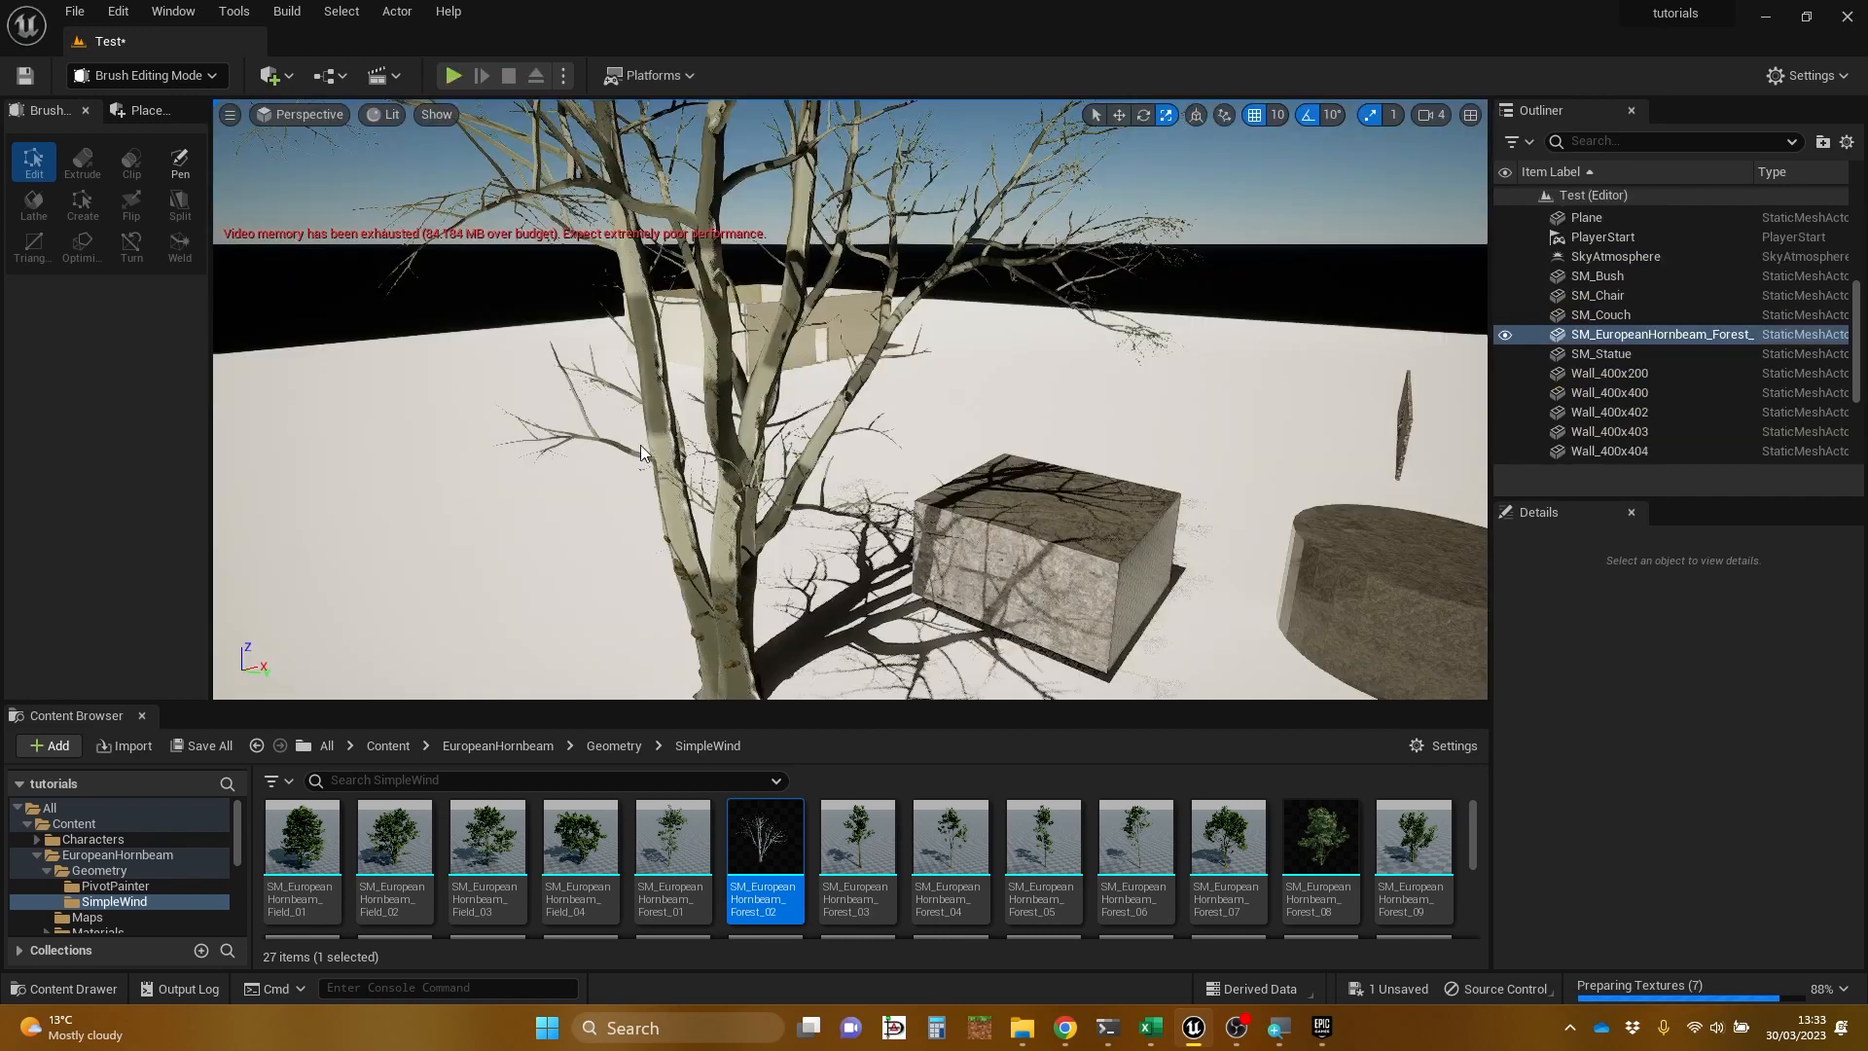
Step: Check the Maps folder of the ModernHouse content, and open its Meshes folder
left_click(407, 750)
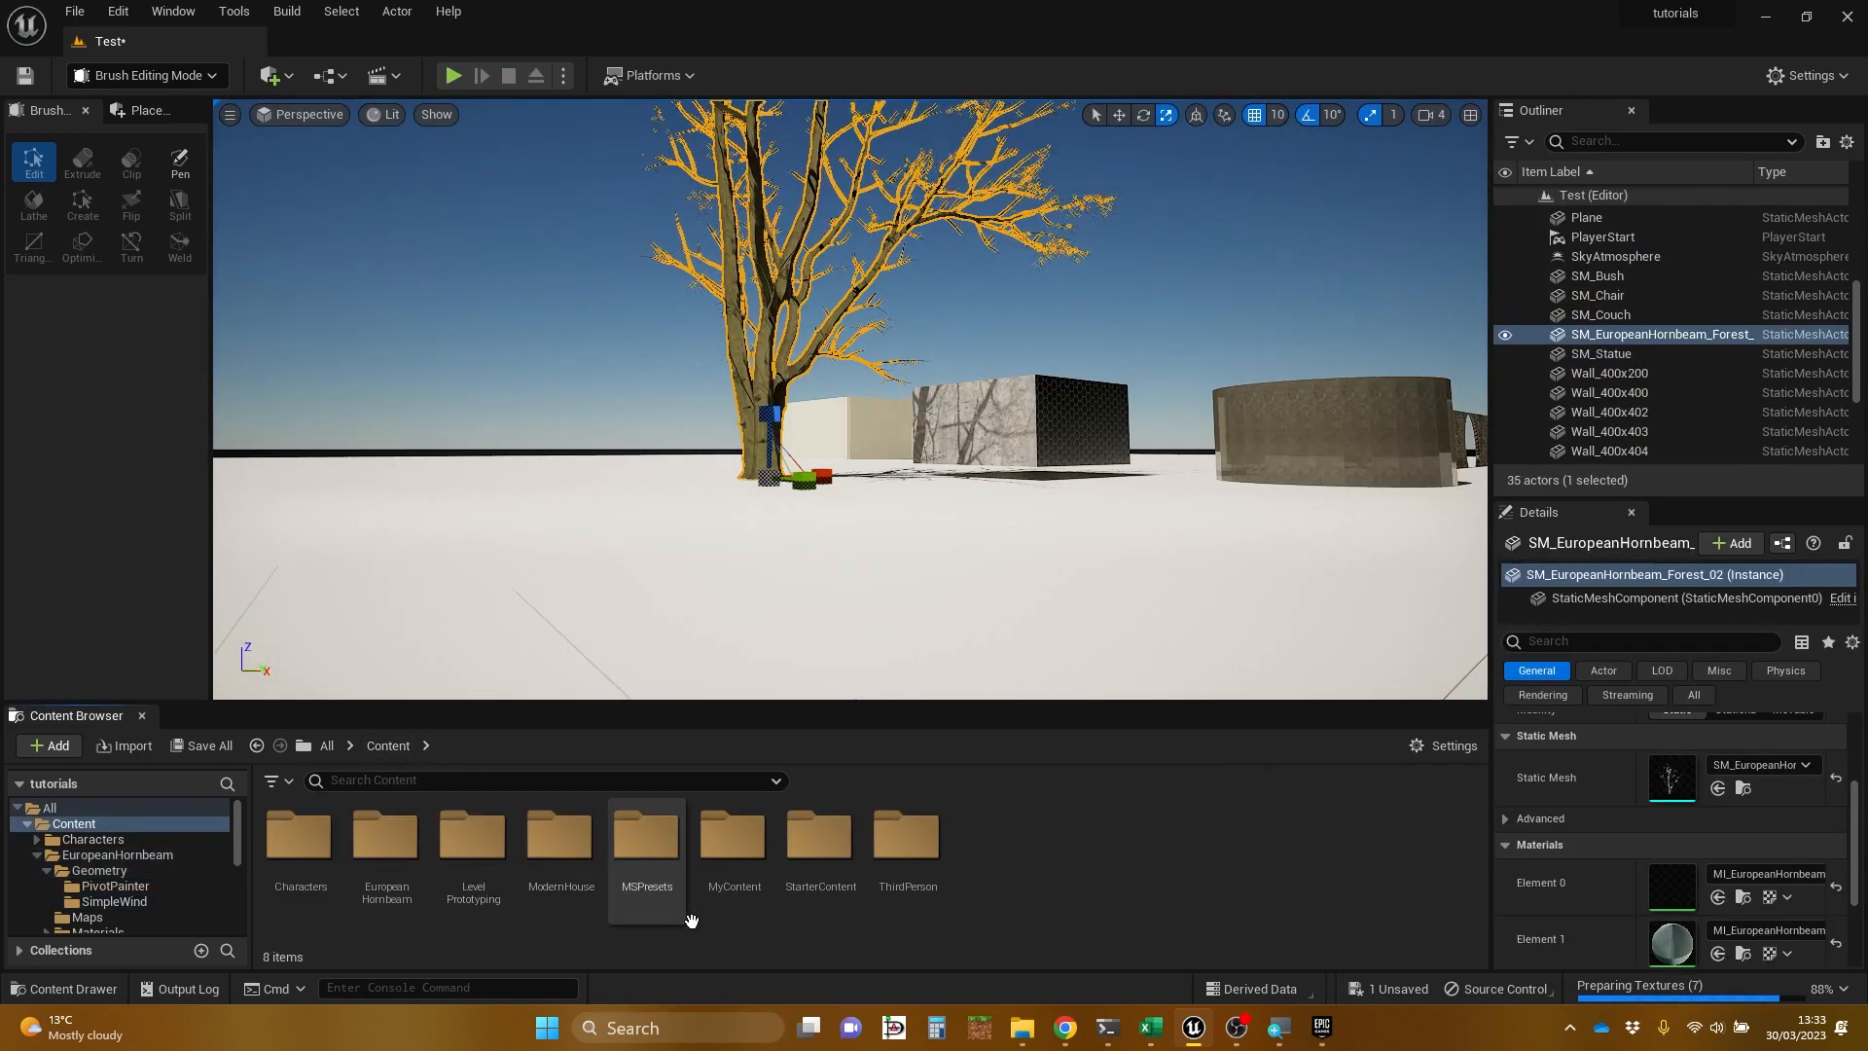
left_click(552, 857)
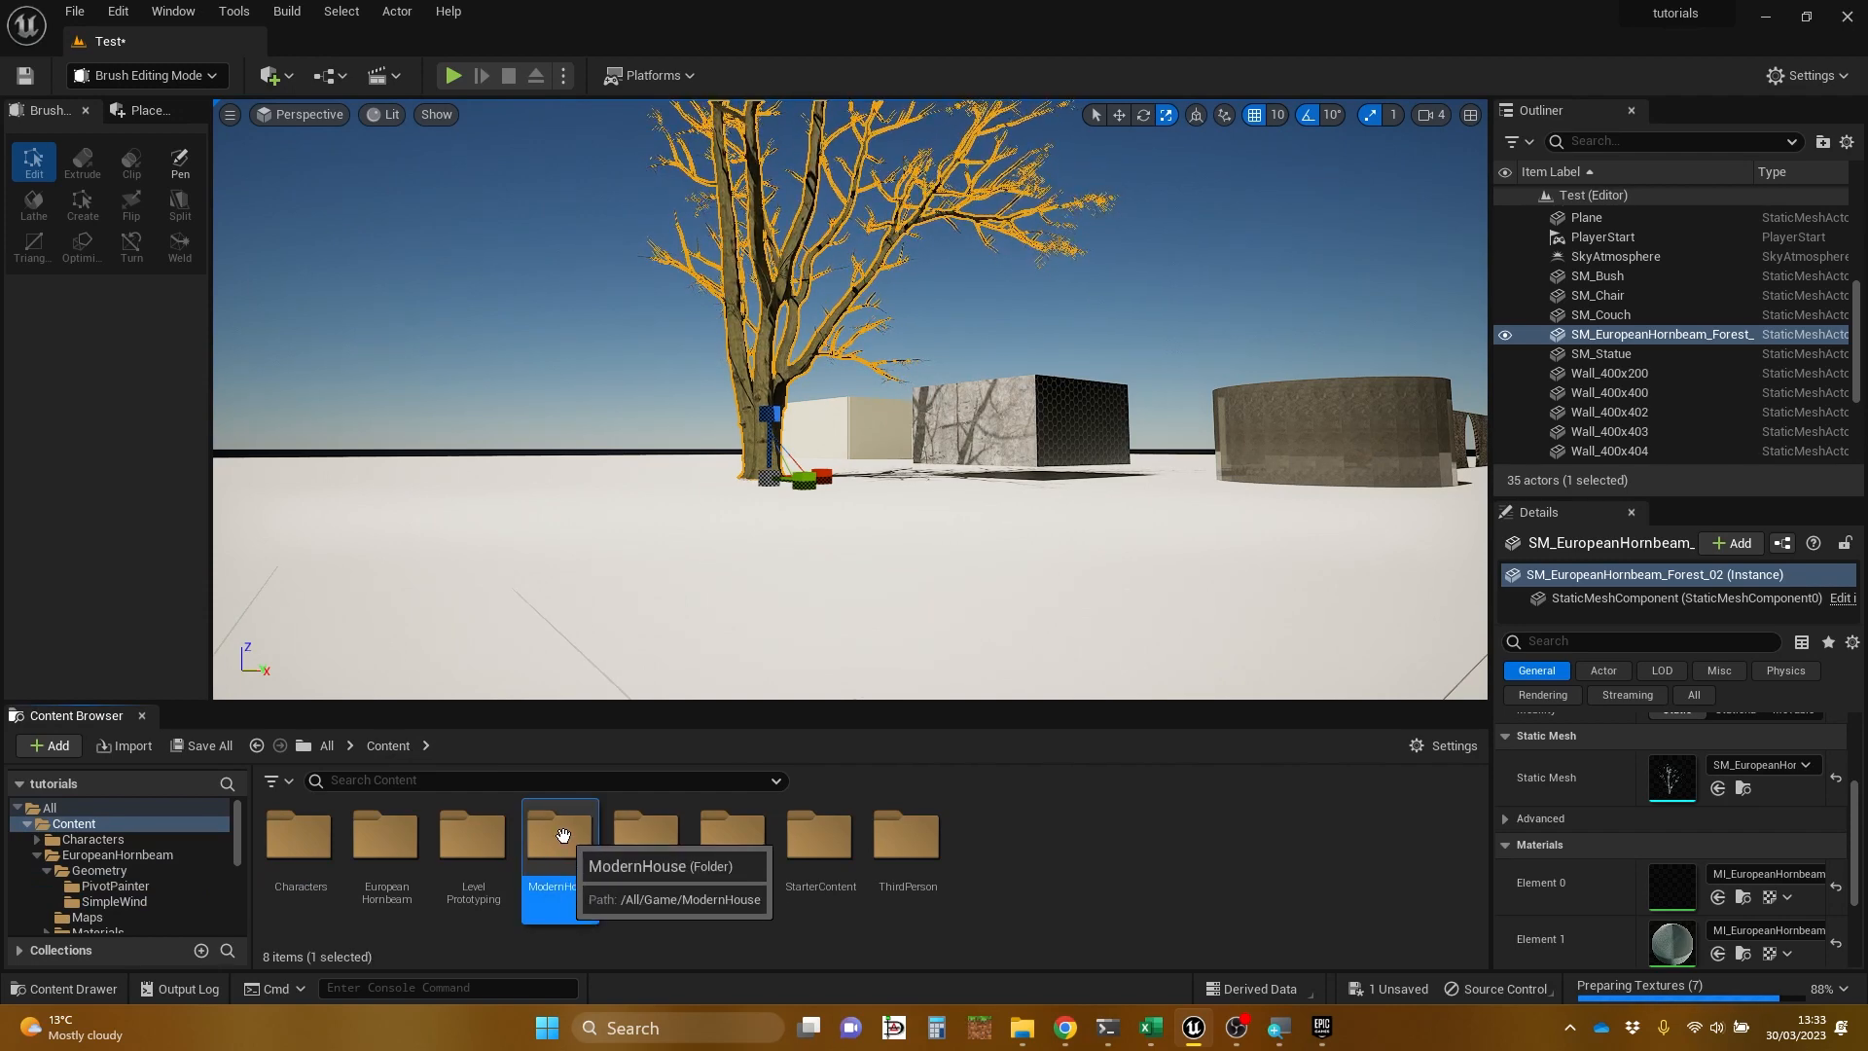
double_click(563, 837)
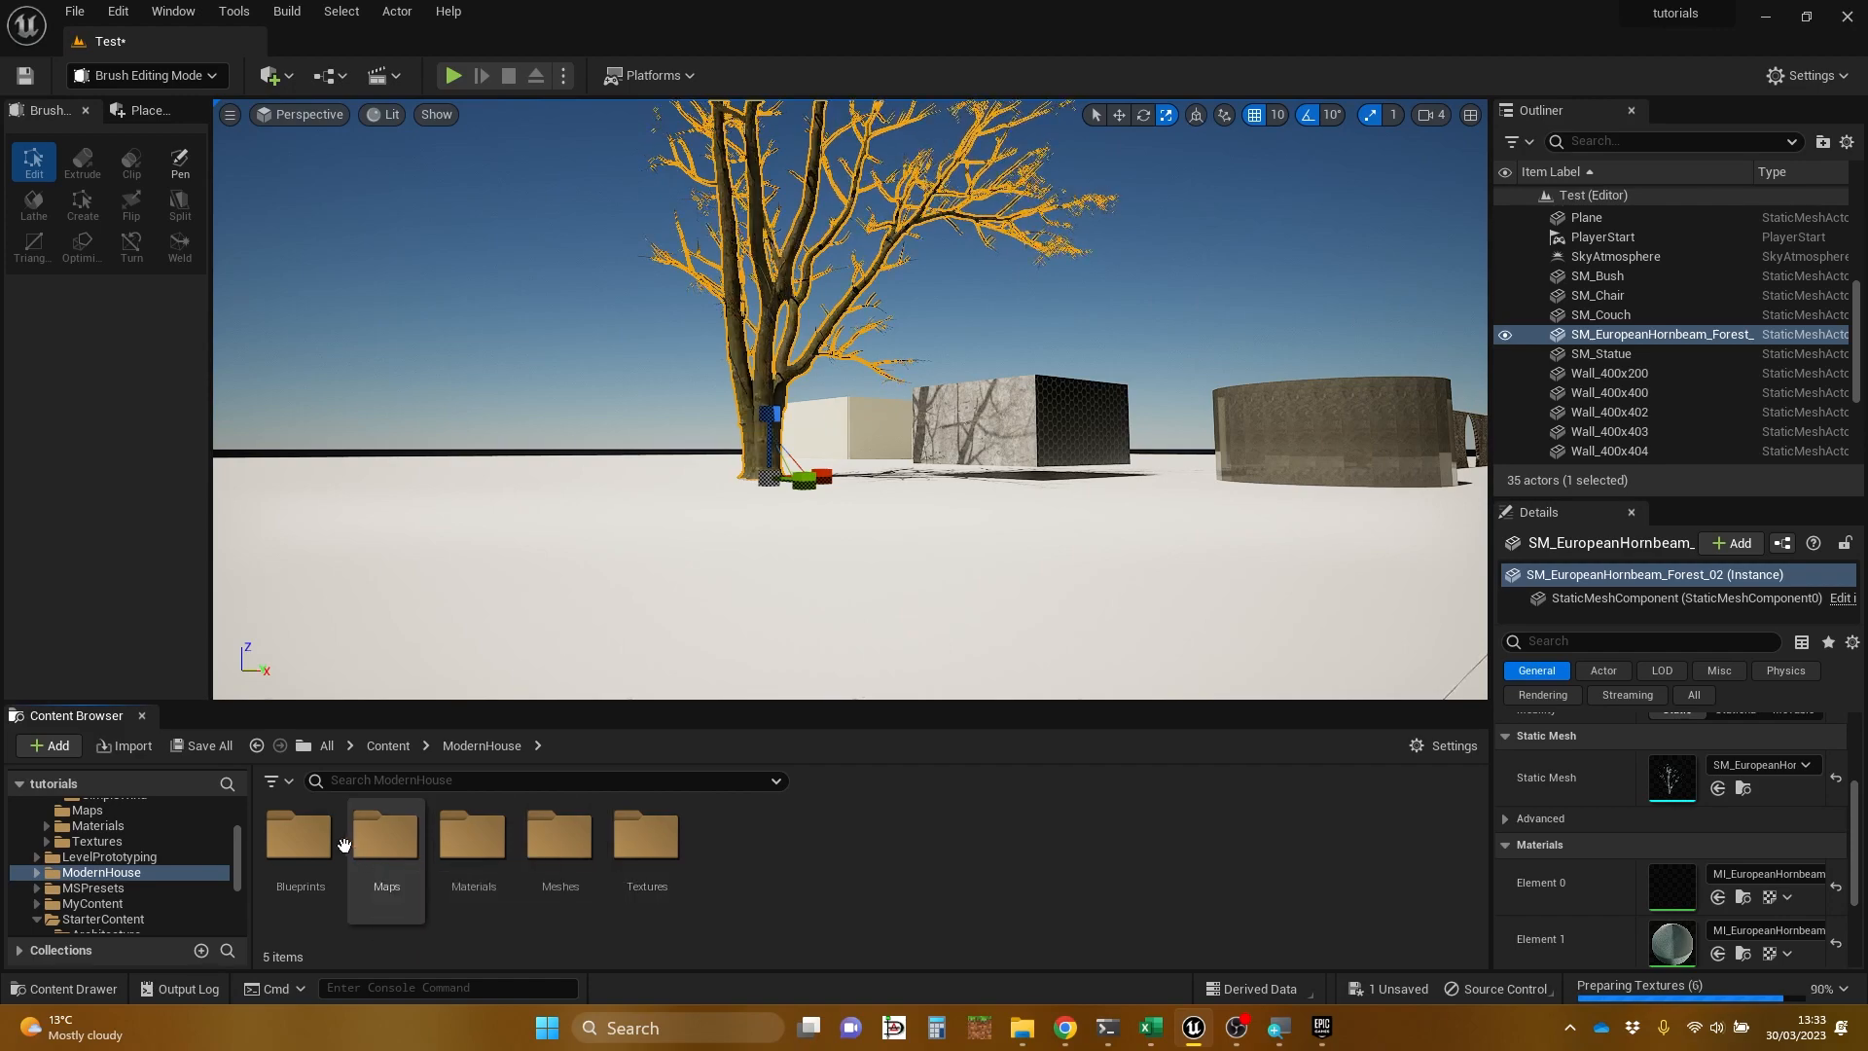
double_click(385, 838)
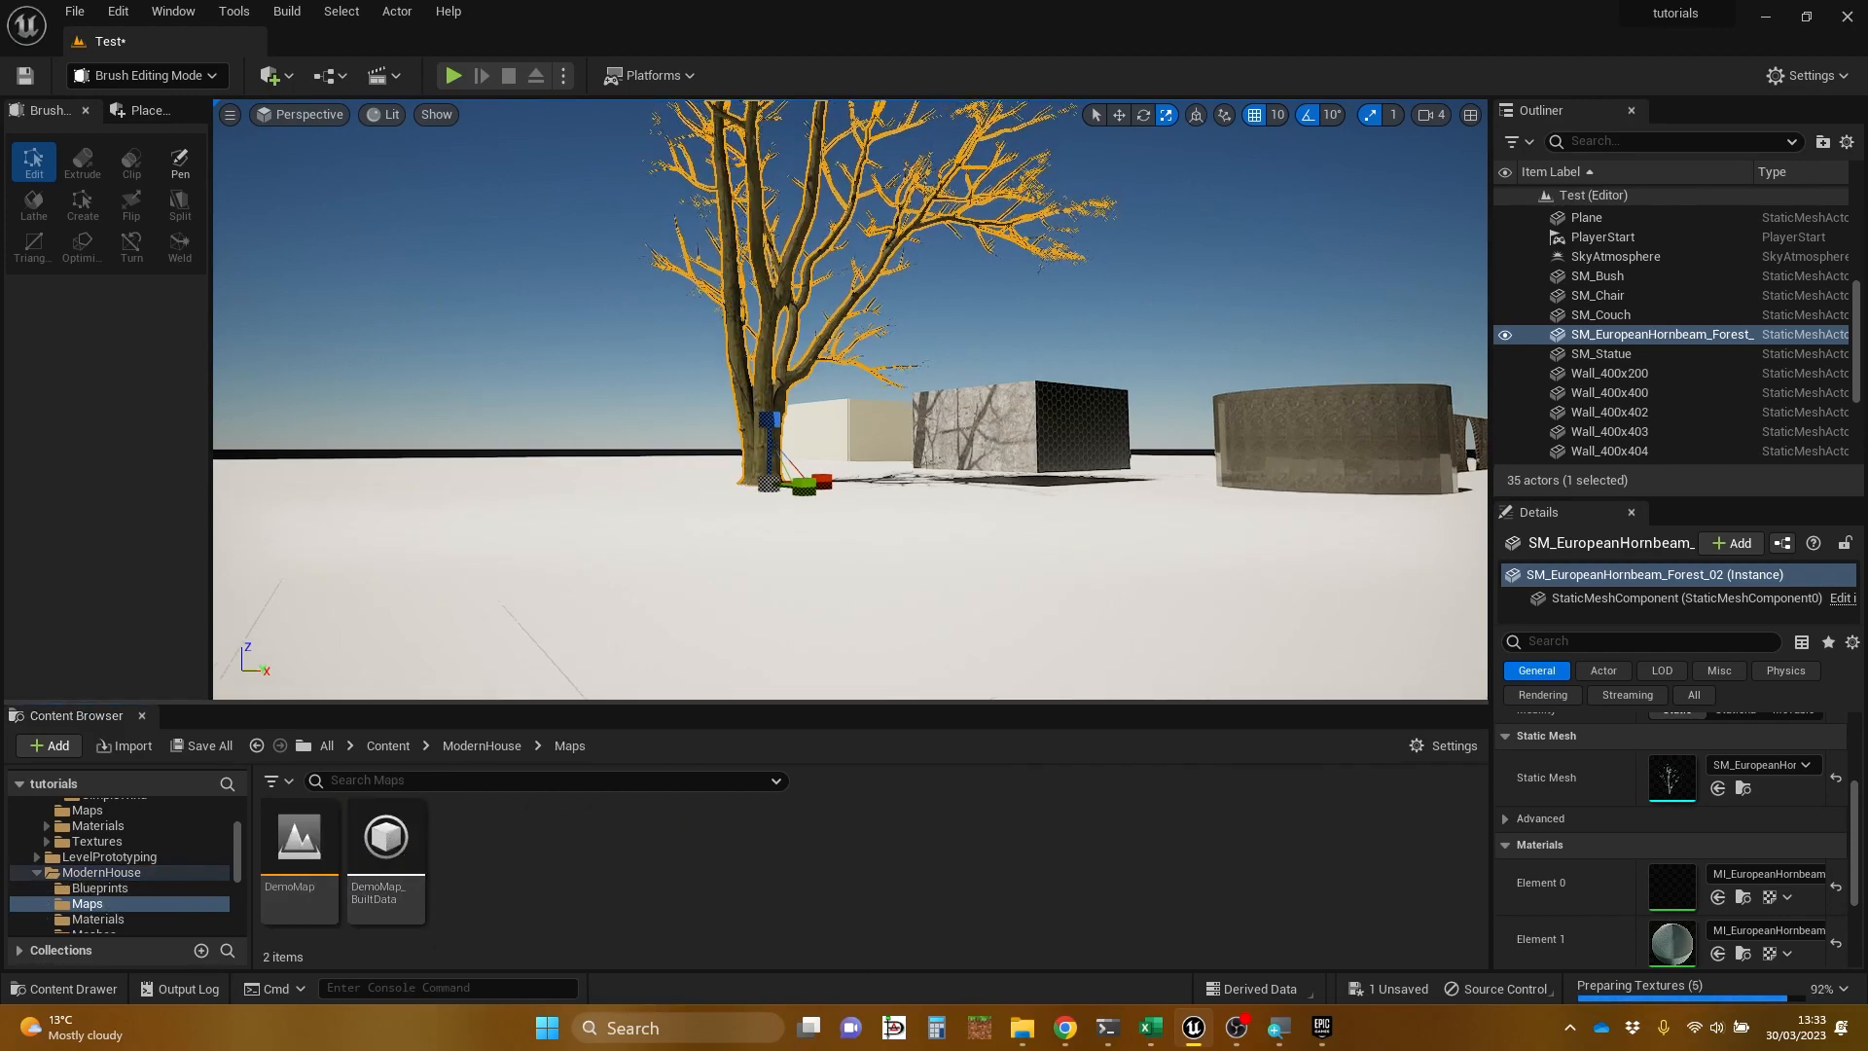
right_click_drag(850, 400, 1036, 521)
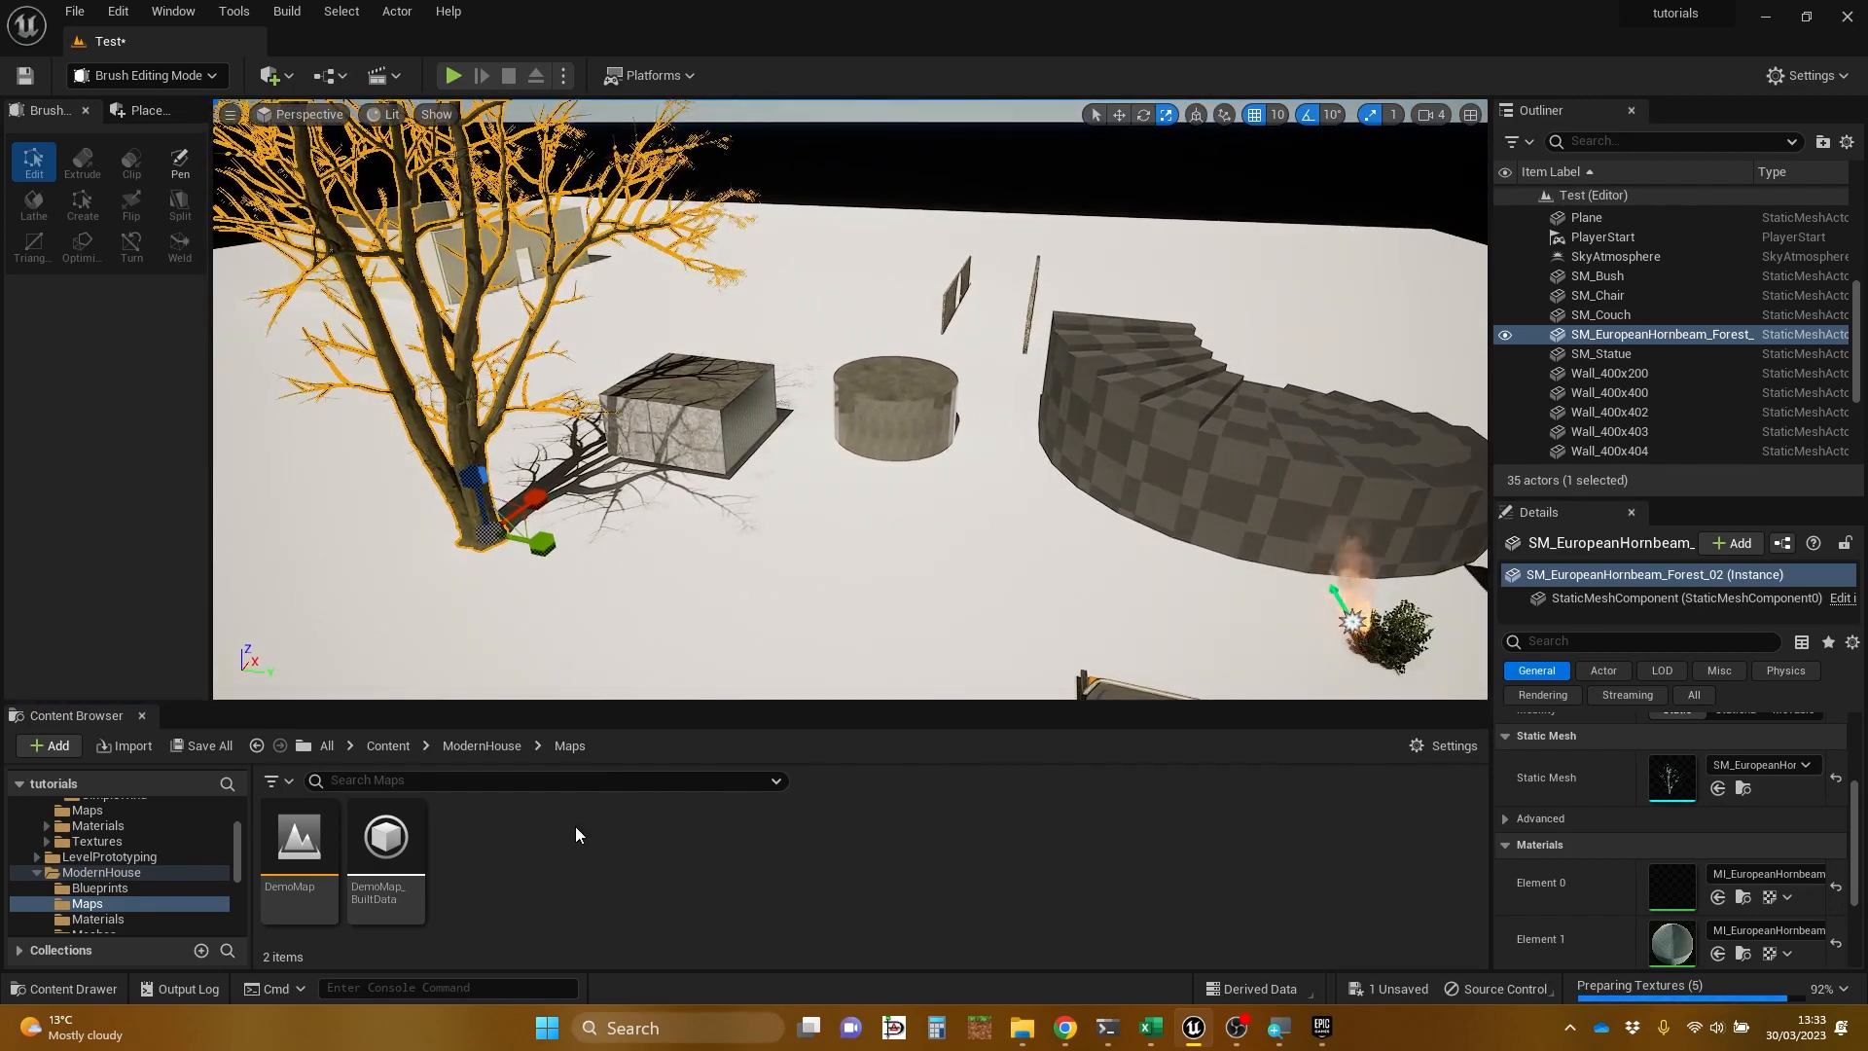
left_click(481, 746)
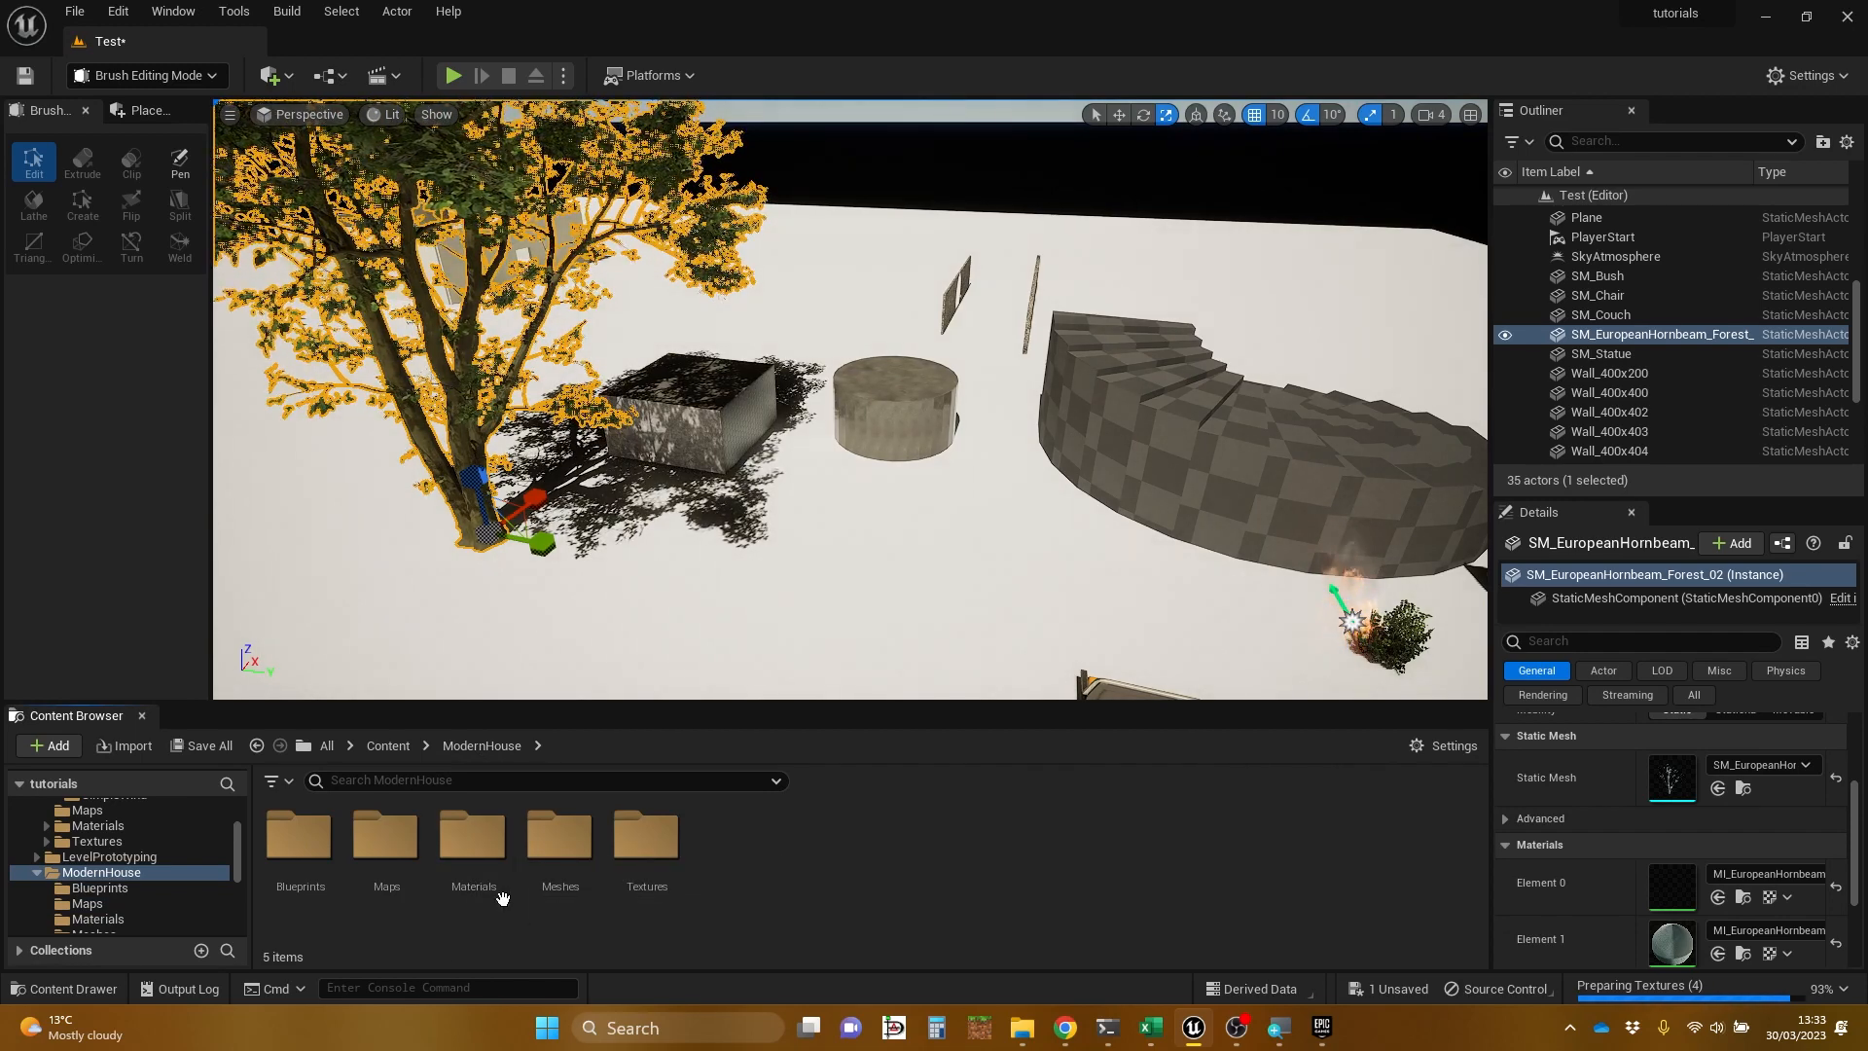
double_click(569, 854)
left_click(569, 853)
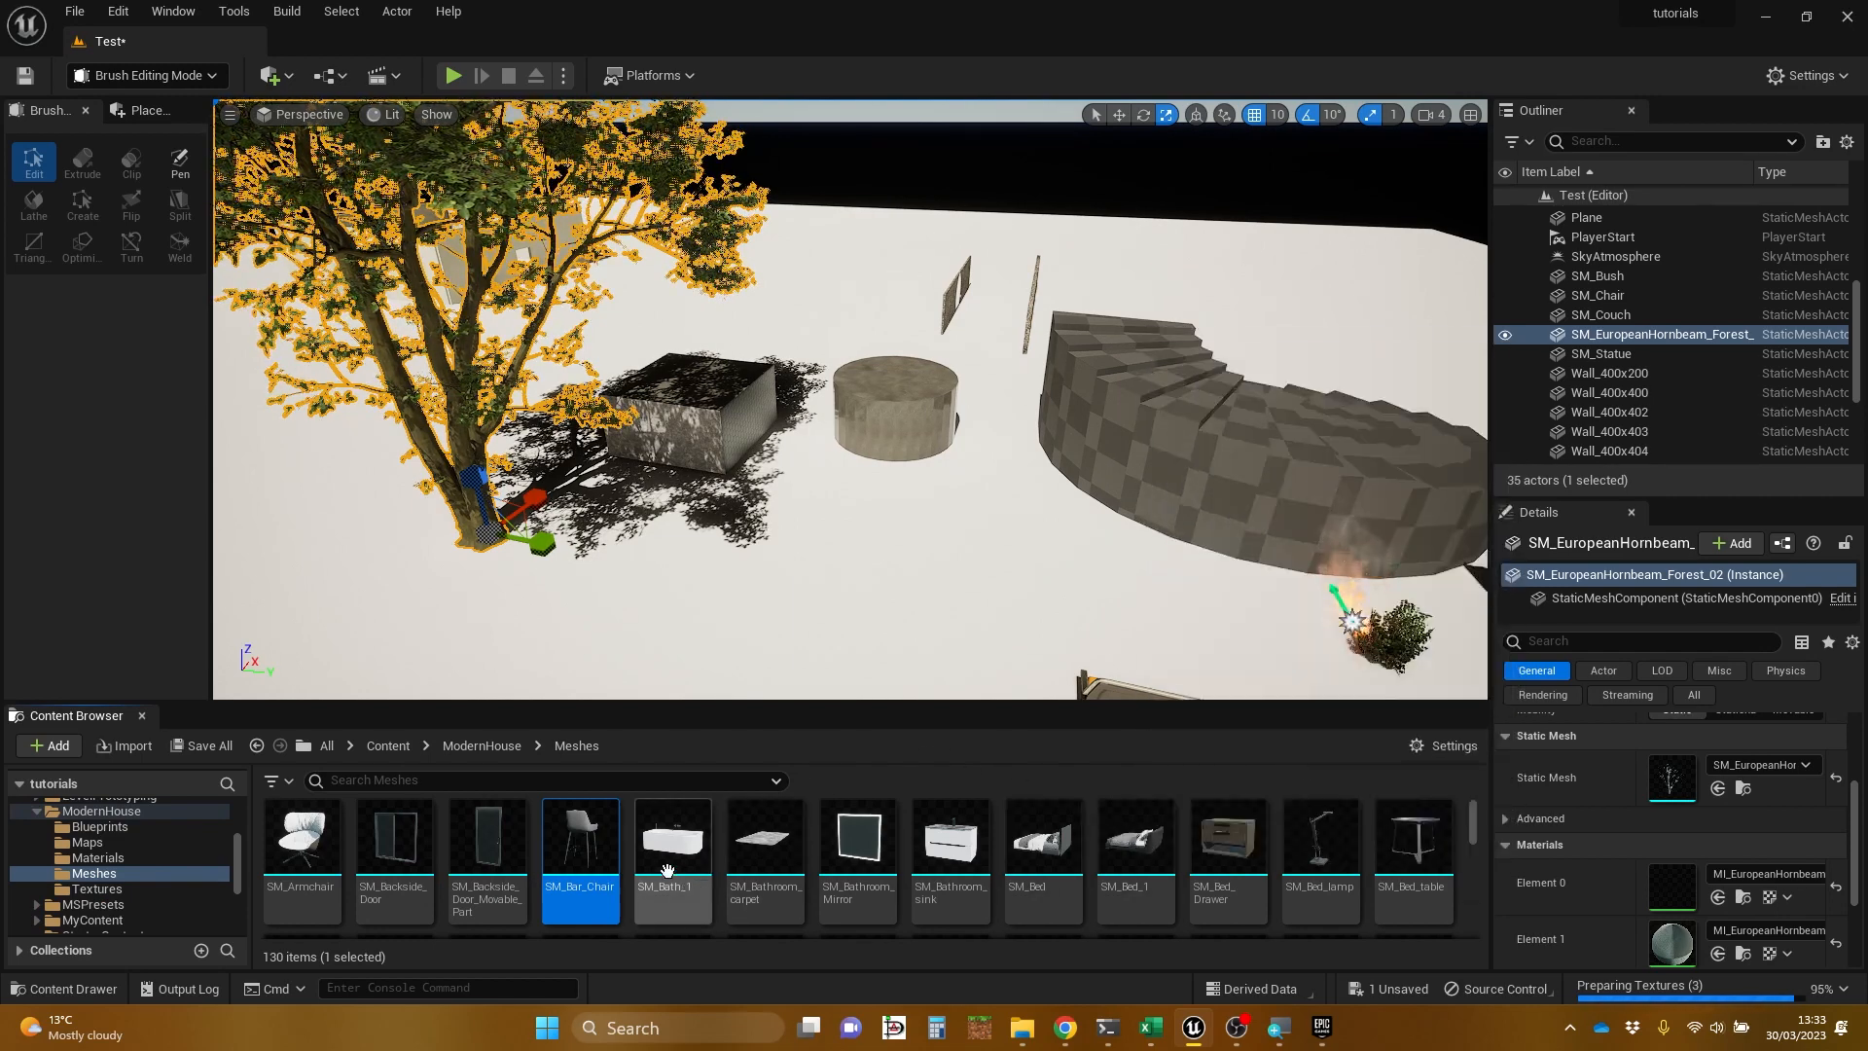
Step: Place SM_Armchair on the floor in front of the box and cylinder brushes, with SM_Bar_Chair beside it
left_click_drag(302, 846, 825, 587)
scroll(848, 589, "up", 2)
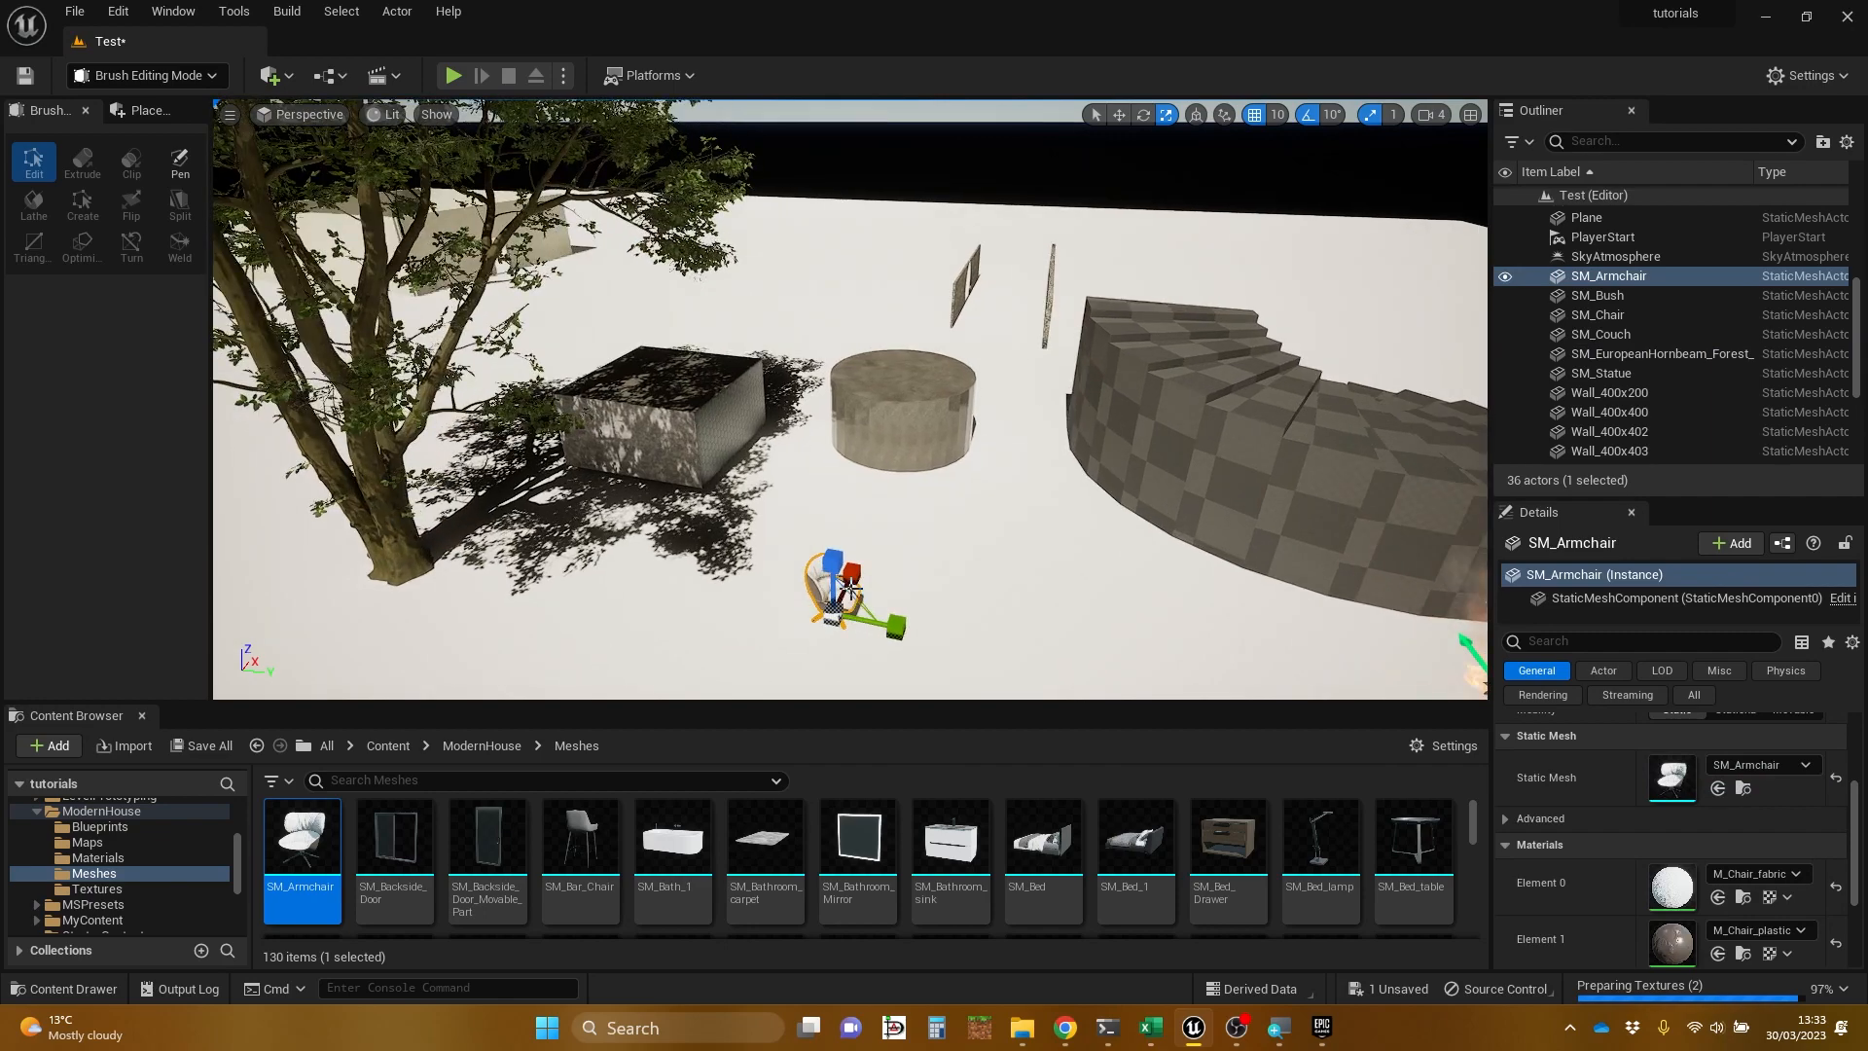
right_click_drag(850, 588, 963, 611)
key("w")
key("s")
key("w")
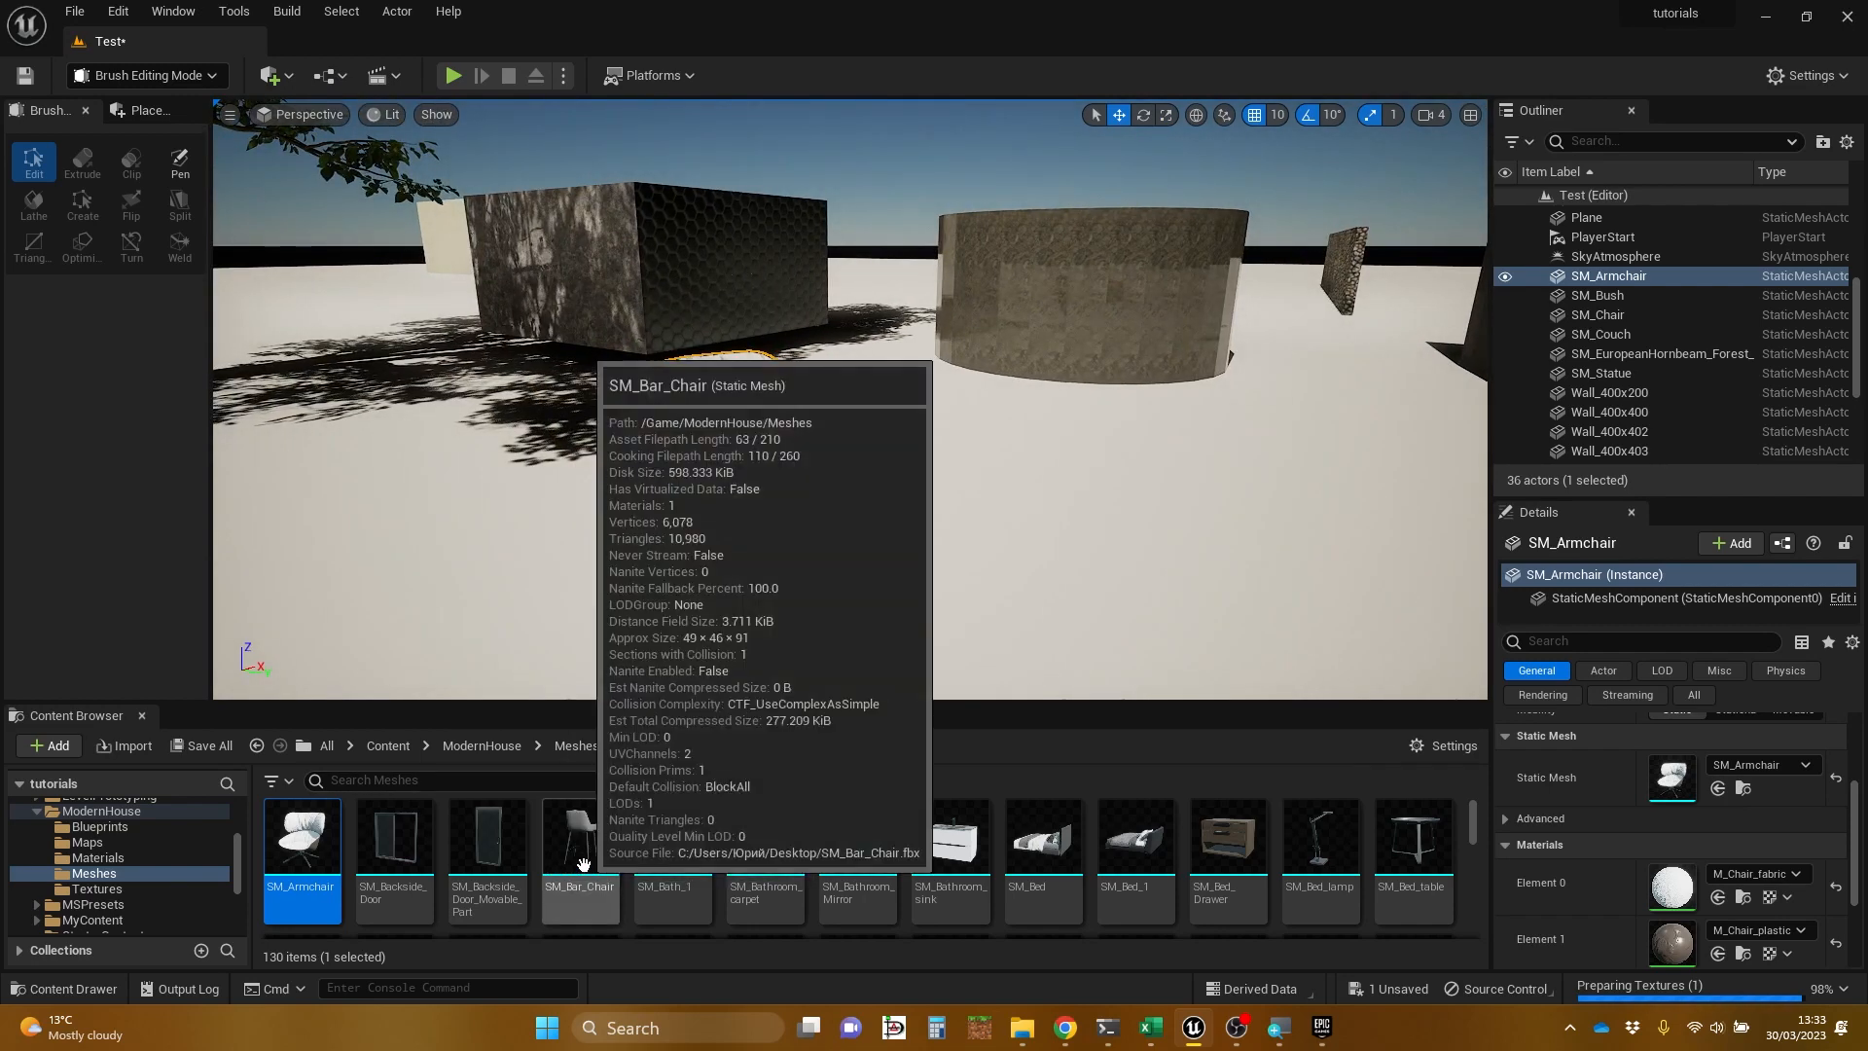
left_click_drag(583, 864, 1017, 506)
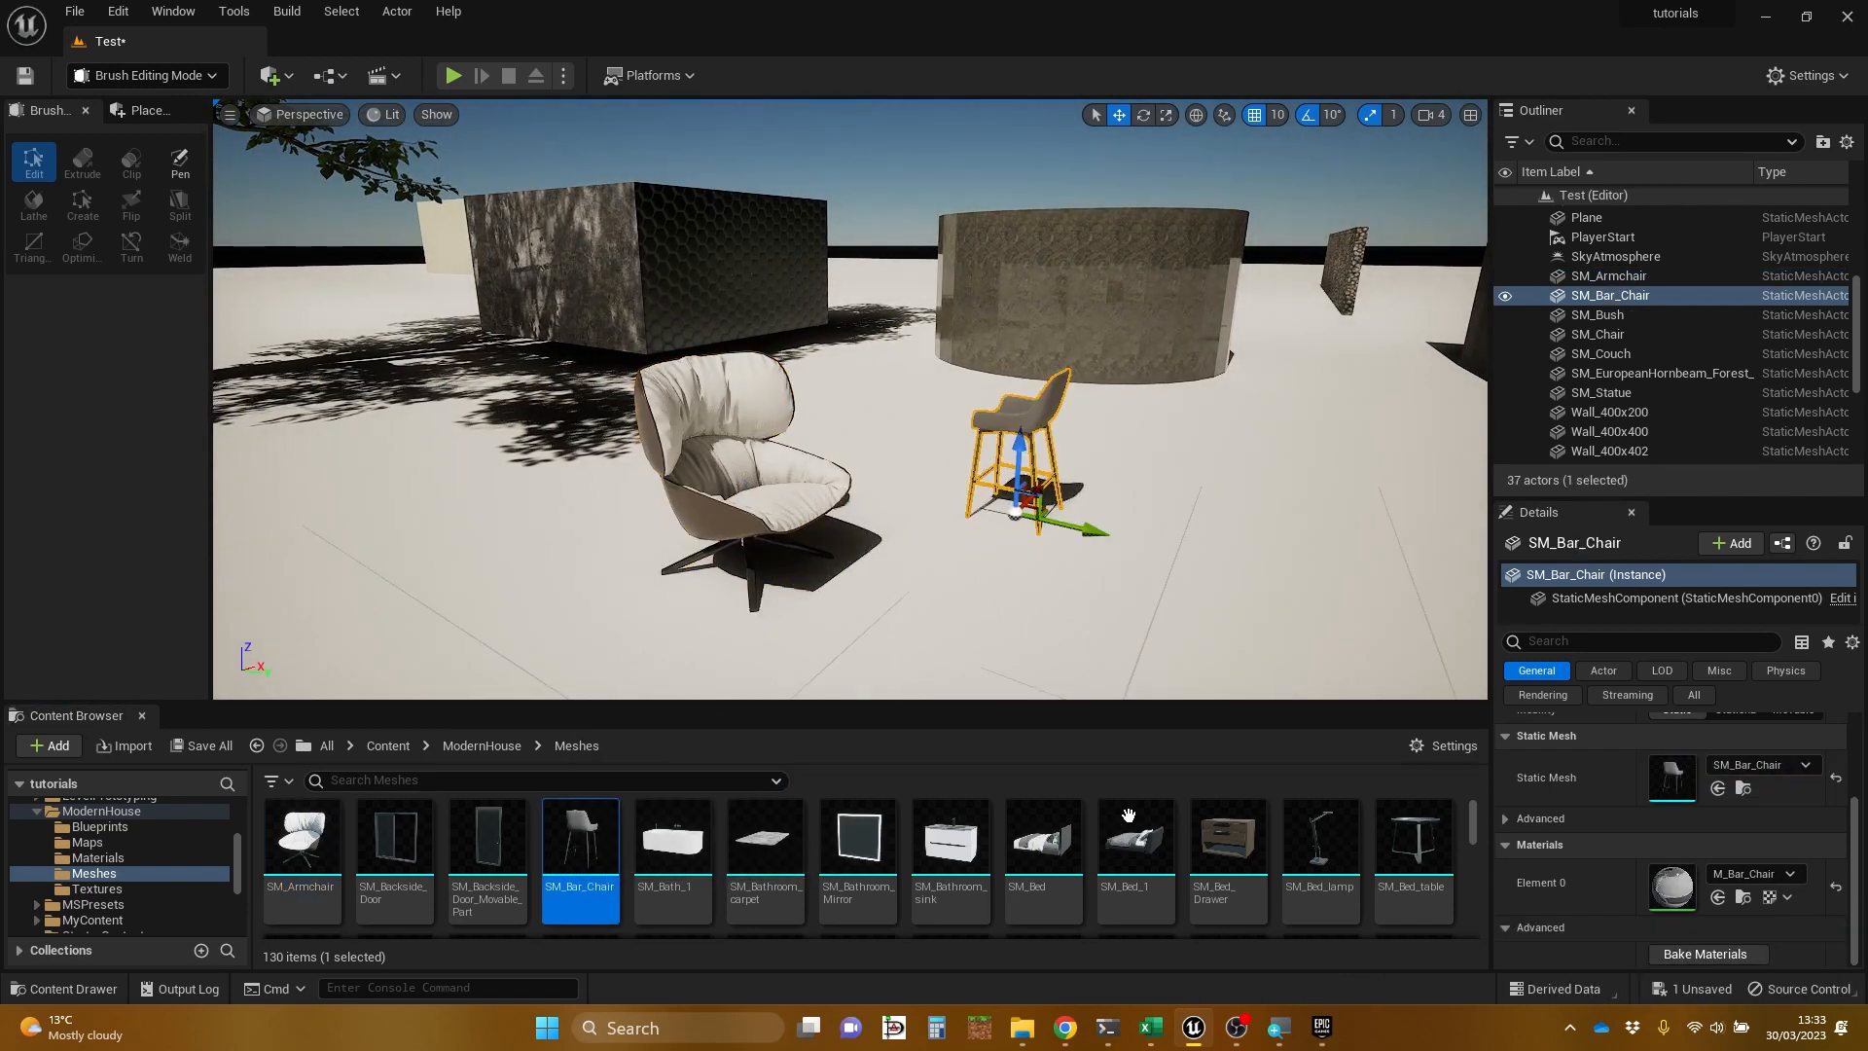
Step: Place SM_Bed_1 on the floor beside the bar chair and SM_Bed_Drawer on the bed's far side
left_click_drag(1129, 816, 1323, 538)
key("d")
mouse_move(939, 587)
right_mouse_down()
mouse_move(1060, 590)
mouse_move(786, 638)
mouse_move(1007, 613)
mouse_move(948, 609)
right_mouse_up()
key("w")
key("d")
key("s")
key("w")
key("a")
key("s")
key("d")
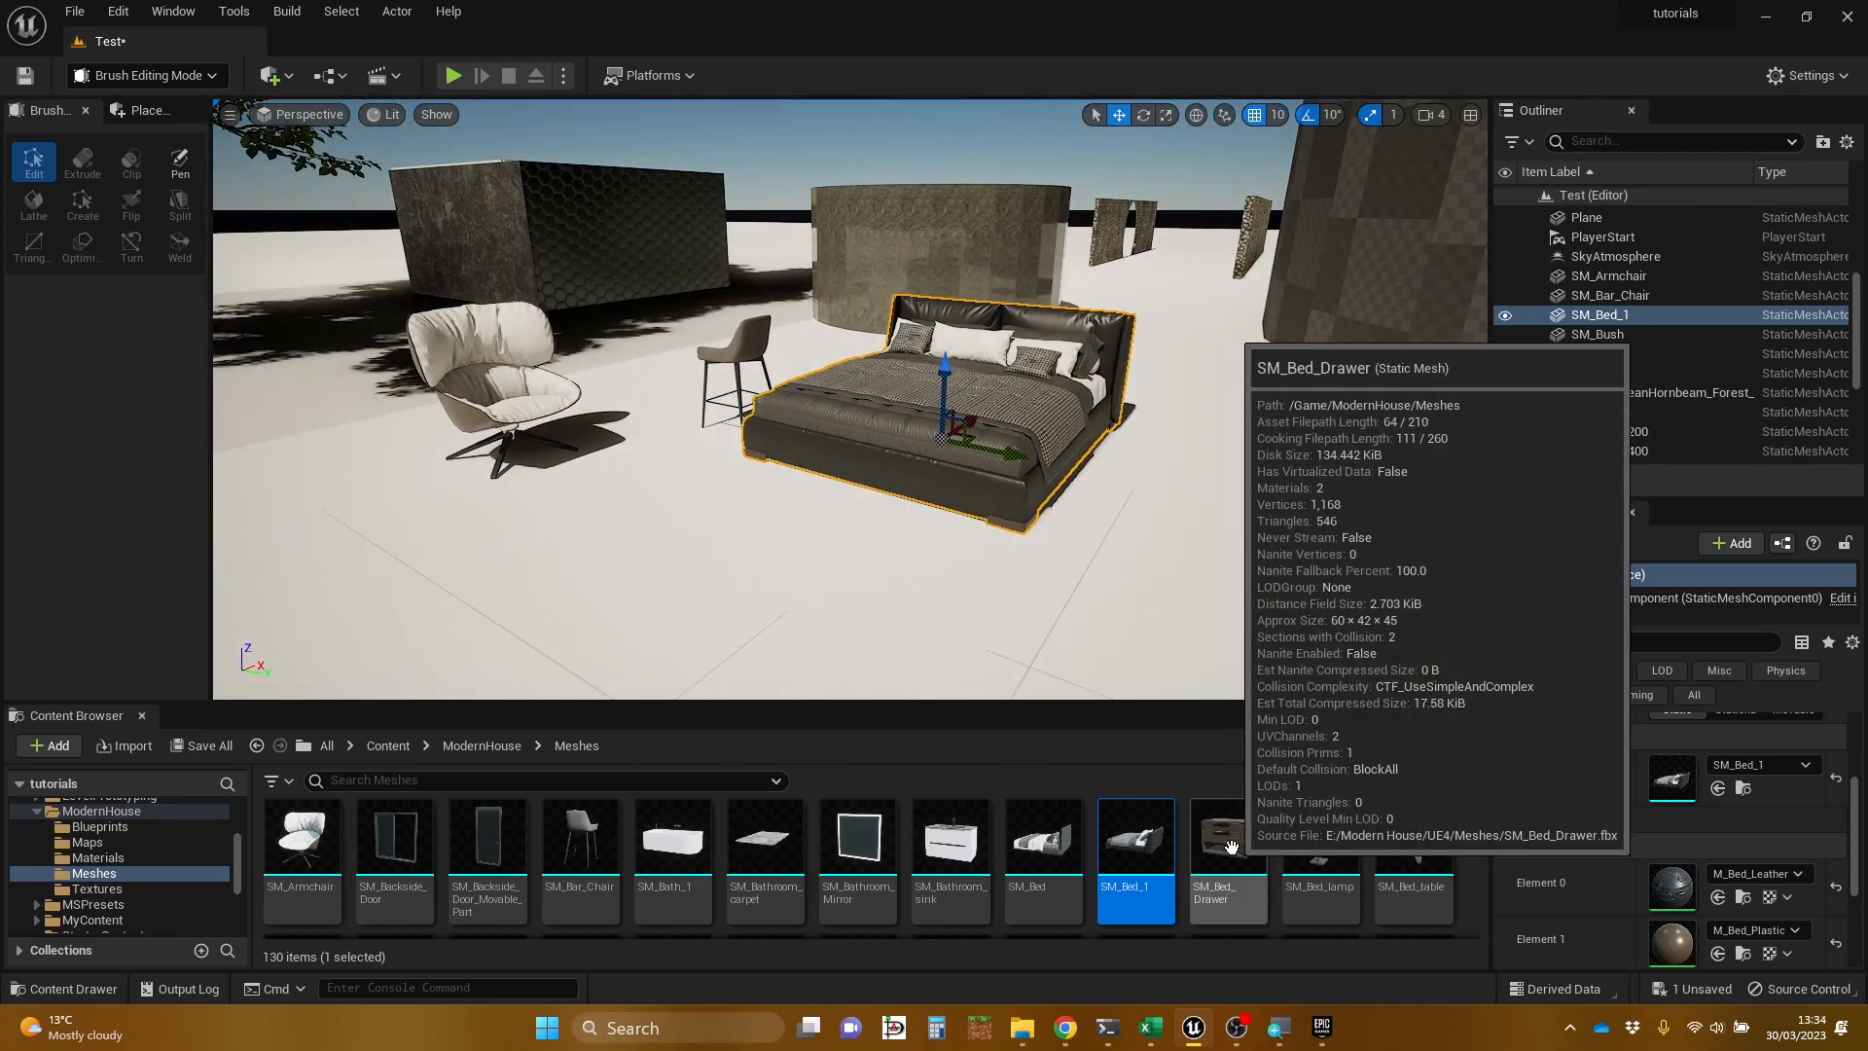
left_click_drag(1230, 842, 1222, 521)
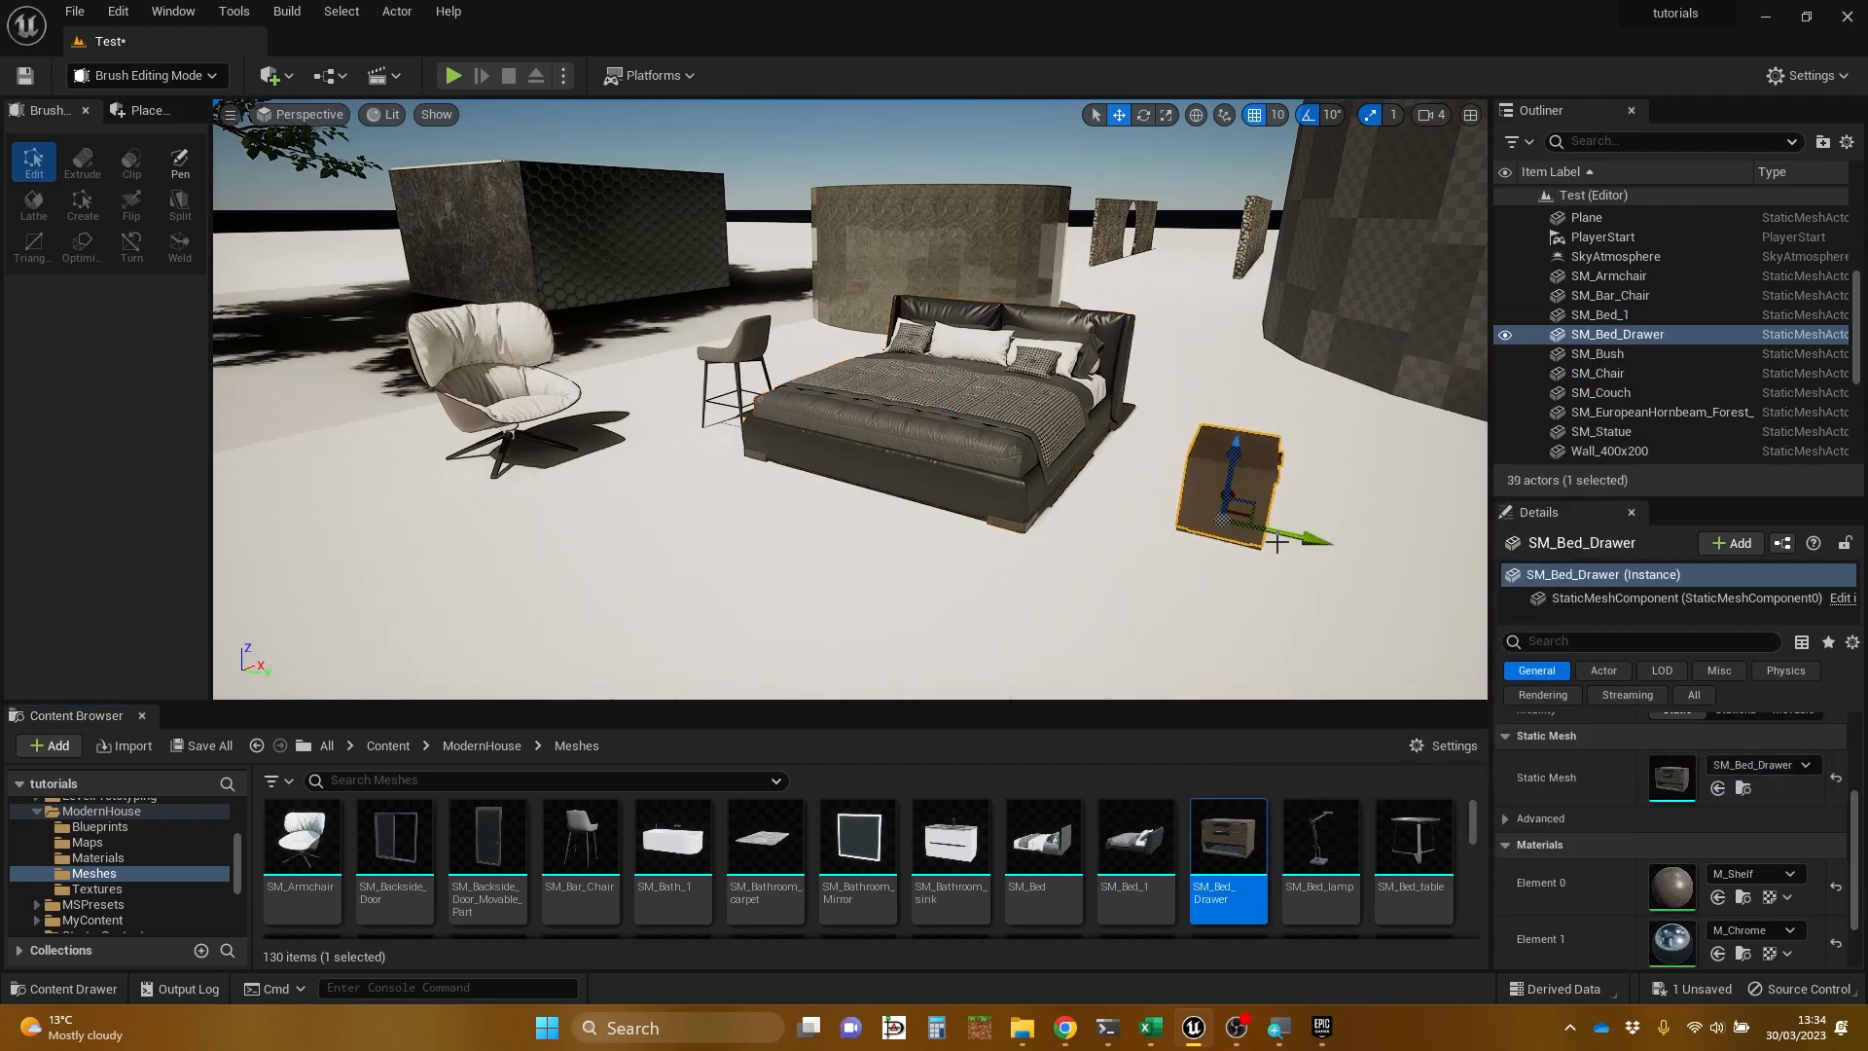
Step: Look over the row of placed furniture from above and return to the root Content folder
key("d")
right_click_drag(1265, 541, 1180, 596)
key("w")
key("s")
key("w")
key("e")
key("s")
key("a")
key("s")
key("e")
key("a")
key("d")
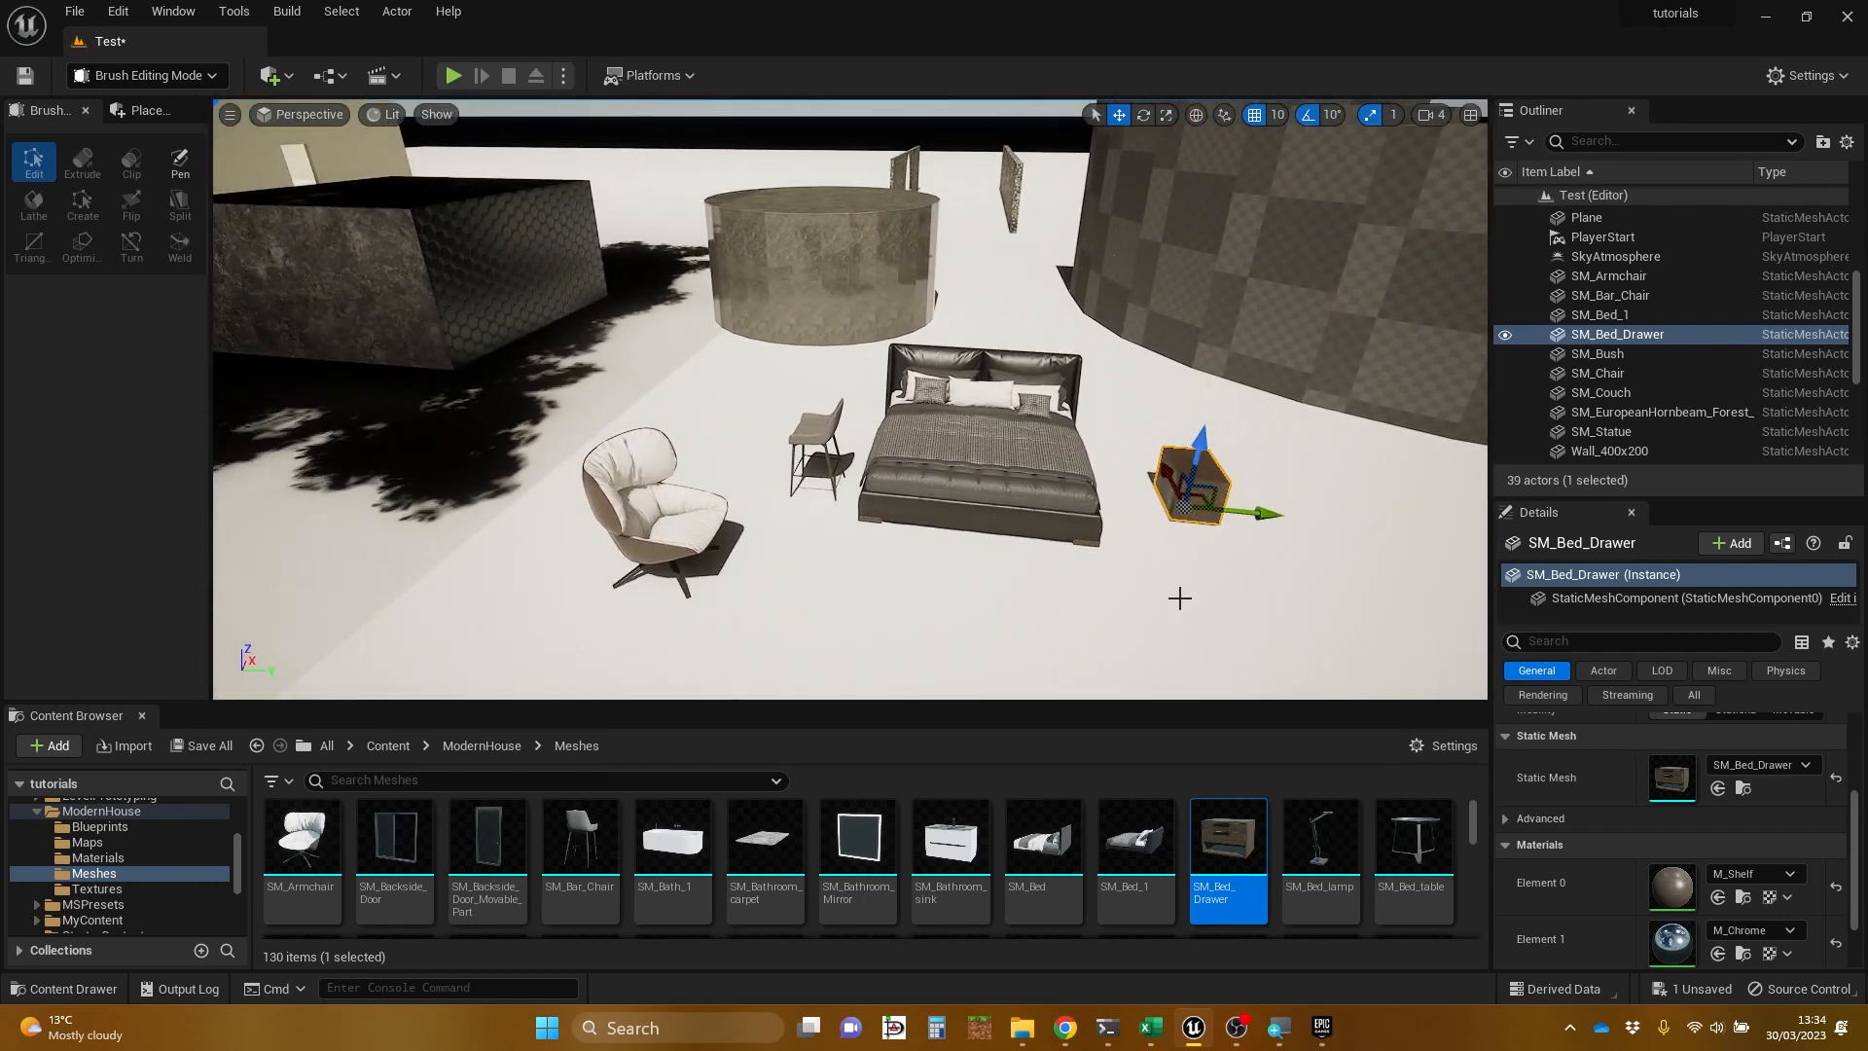
left_click(400, 751)
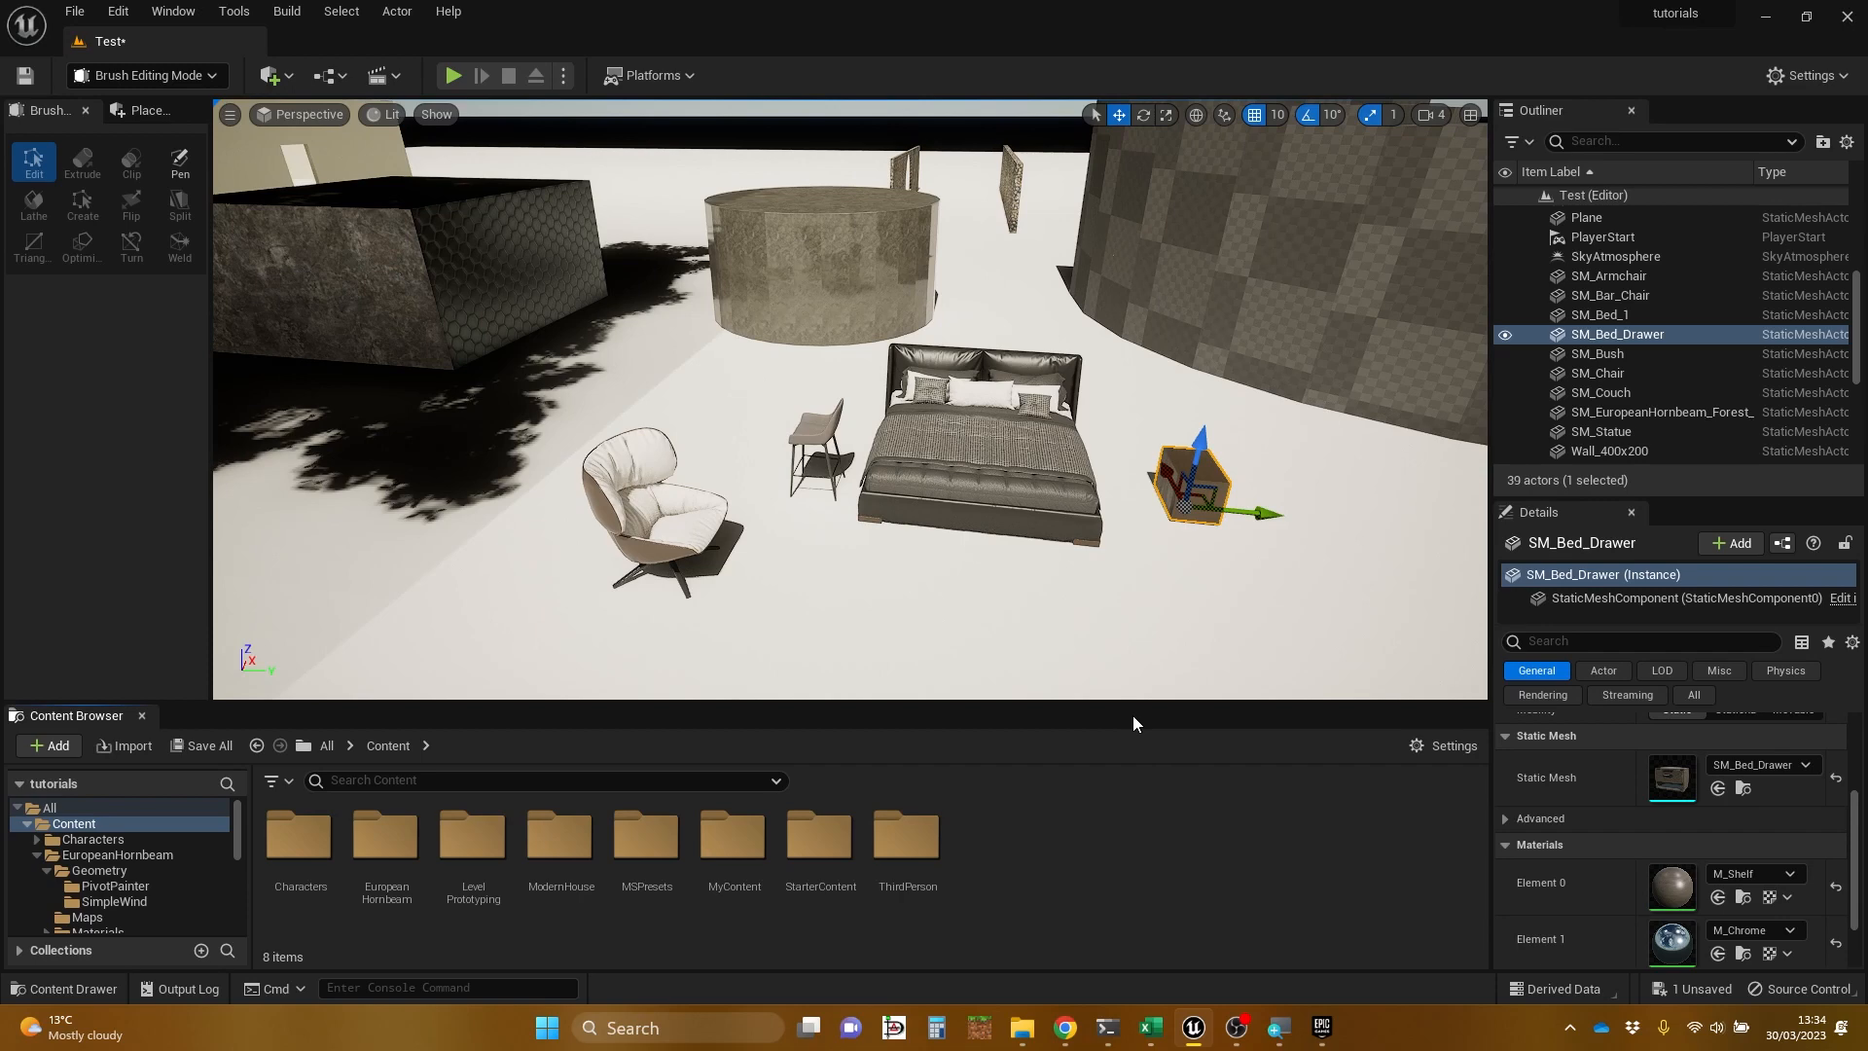
Step: Switch to Chrome and examine the TurboSquid home page, including its account options and model categories
mouse_move(1061, 1037)
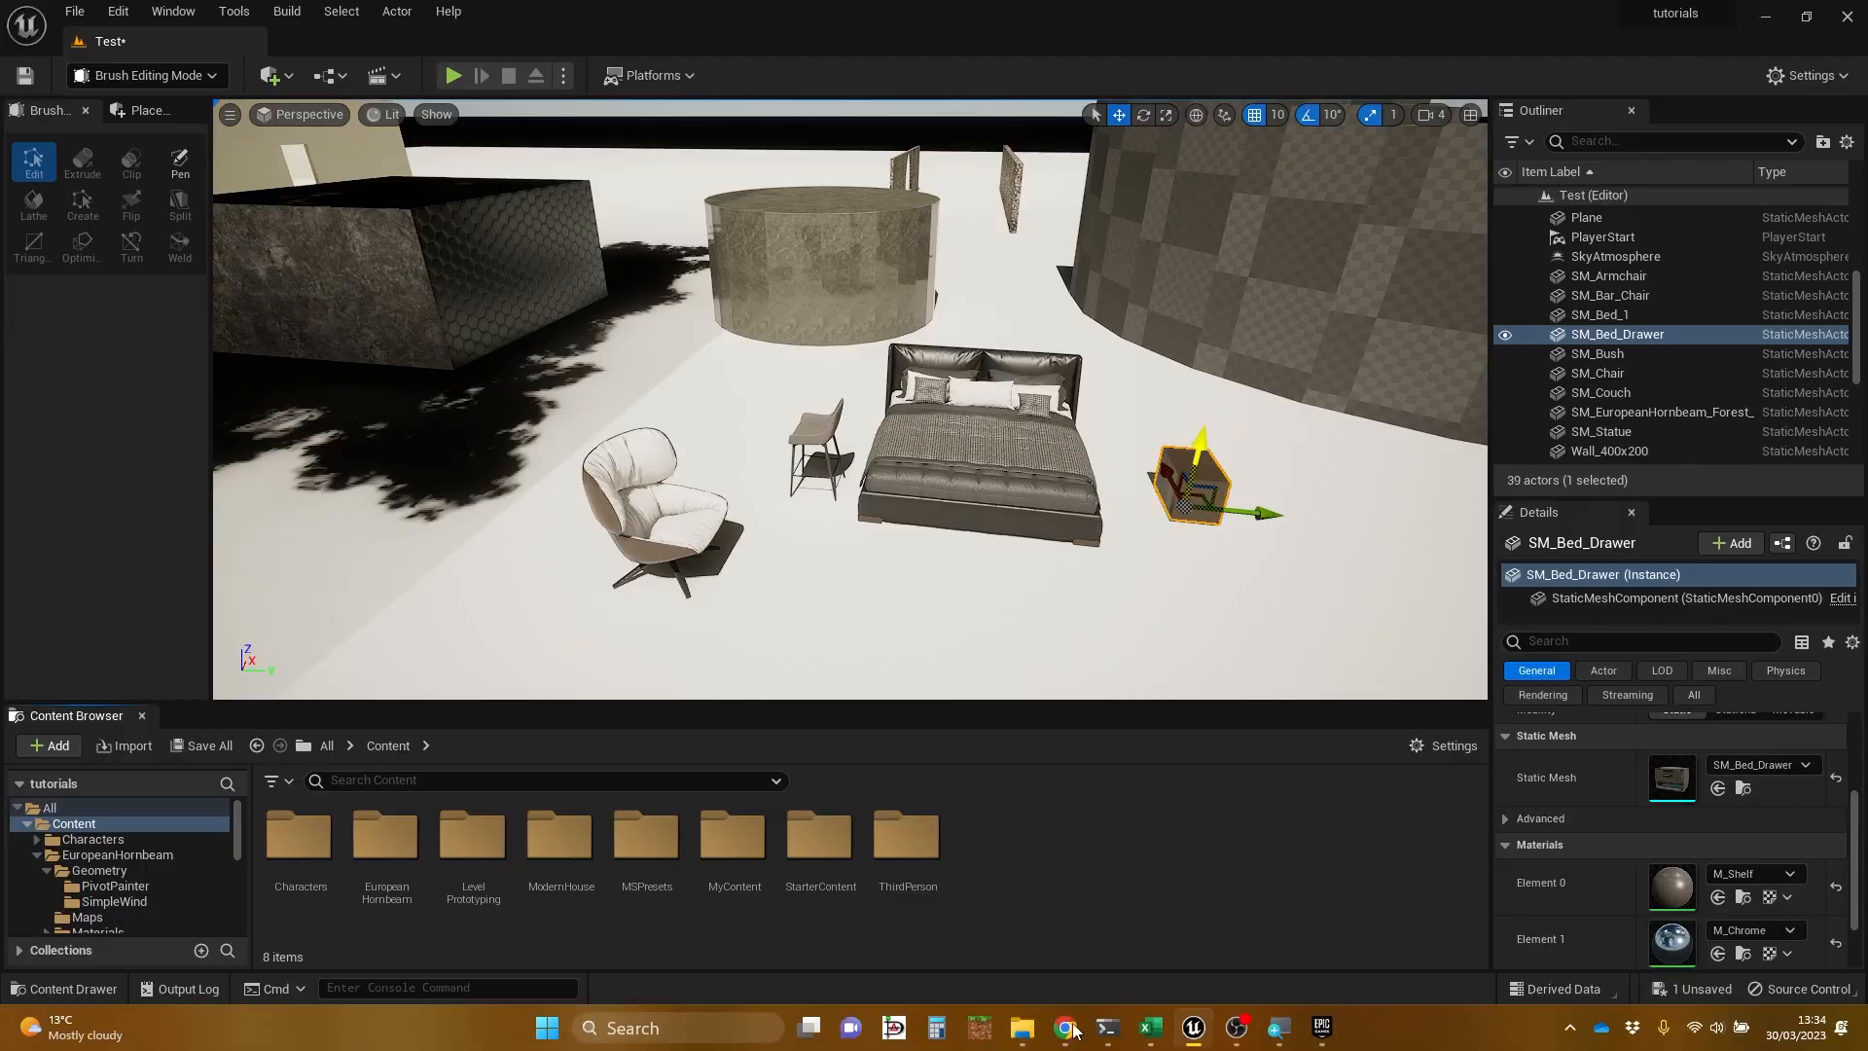
left_click(1065, 1030)
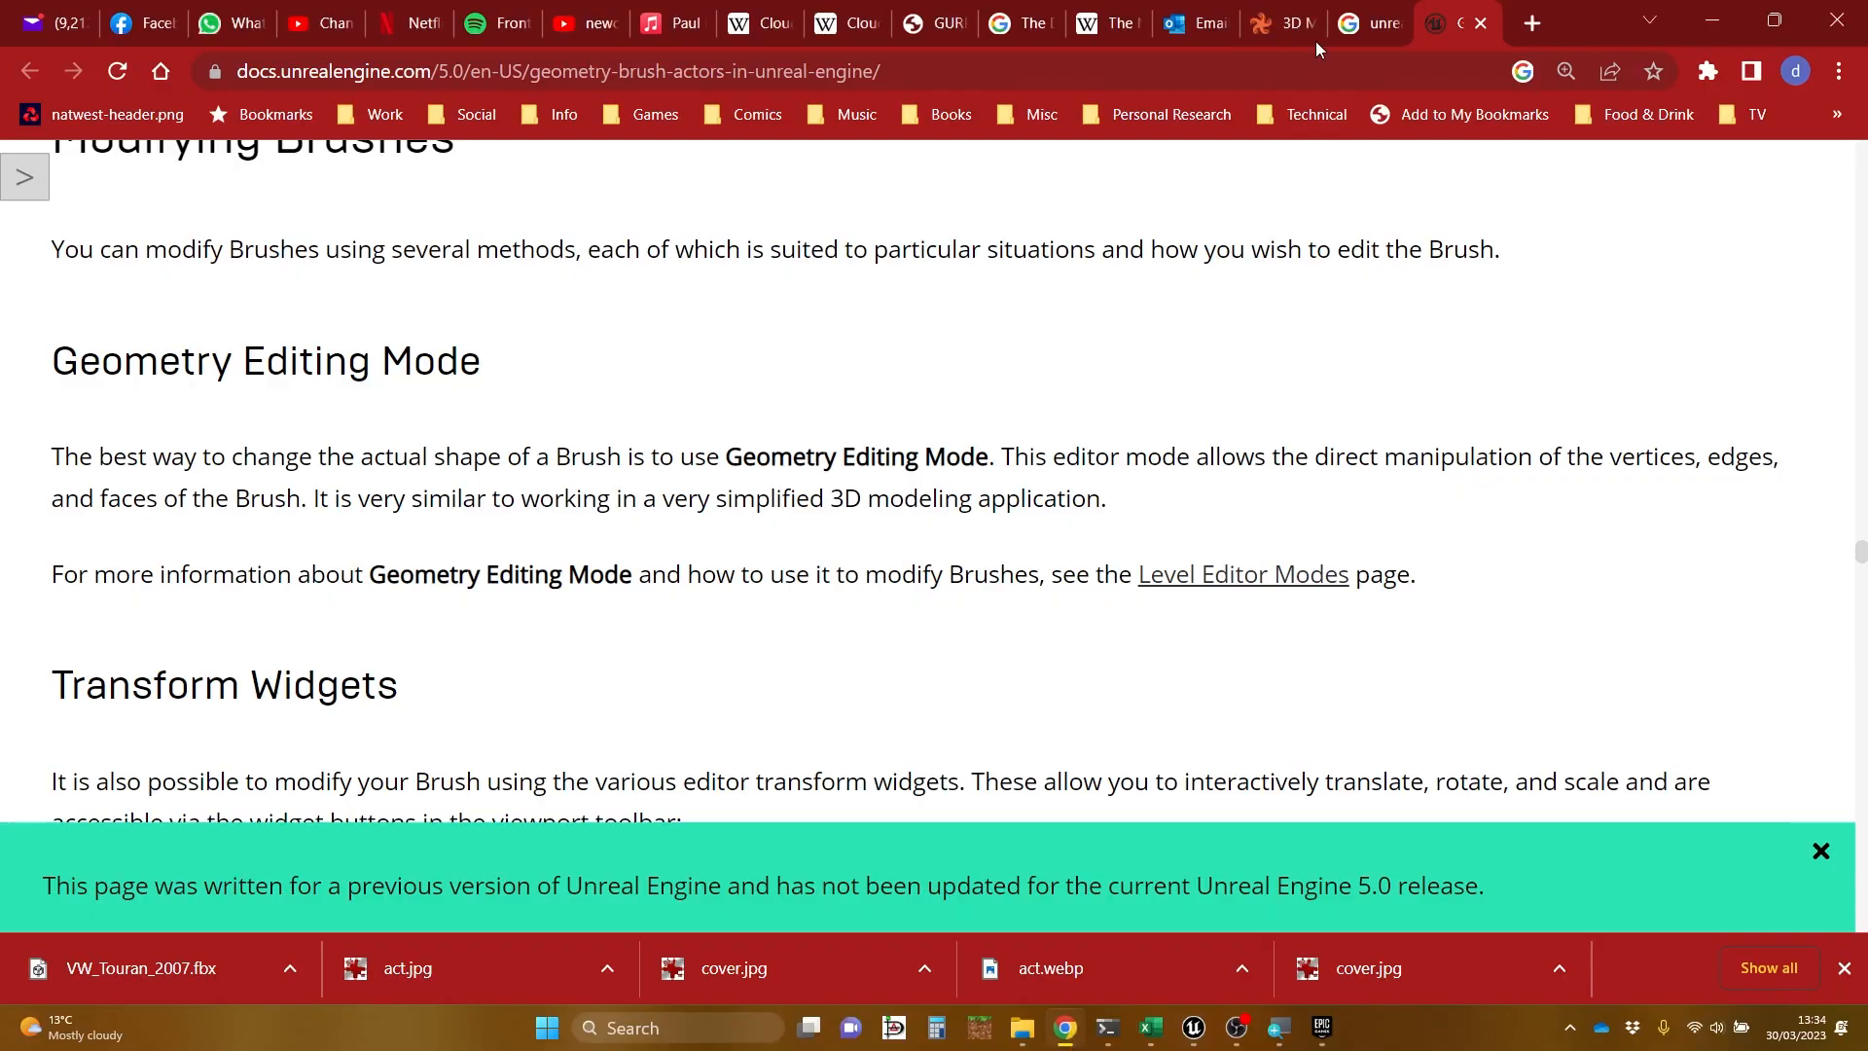
left_click(1292, 23)
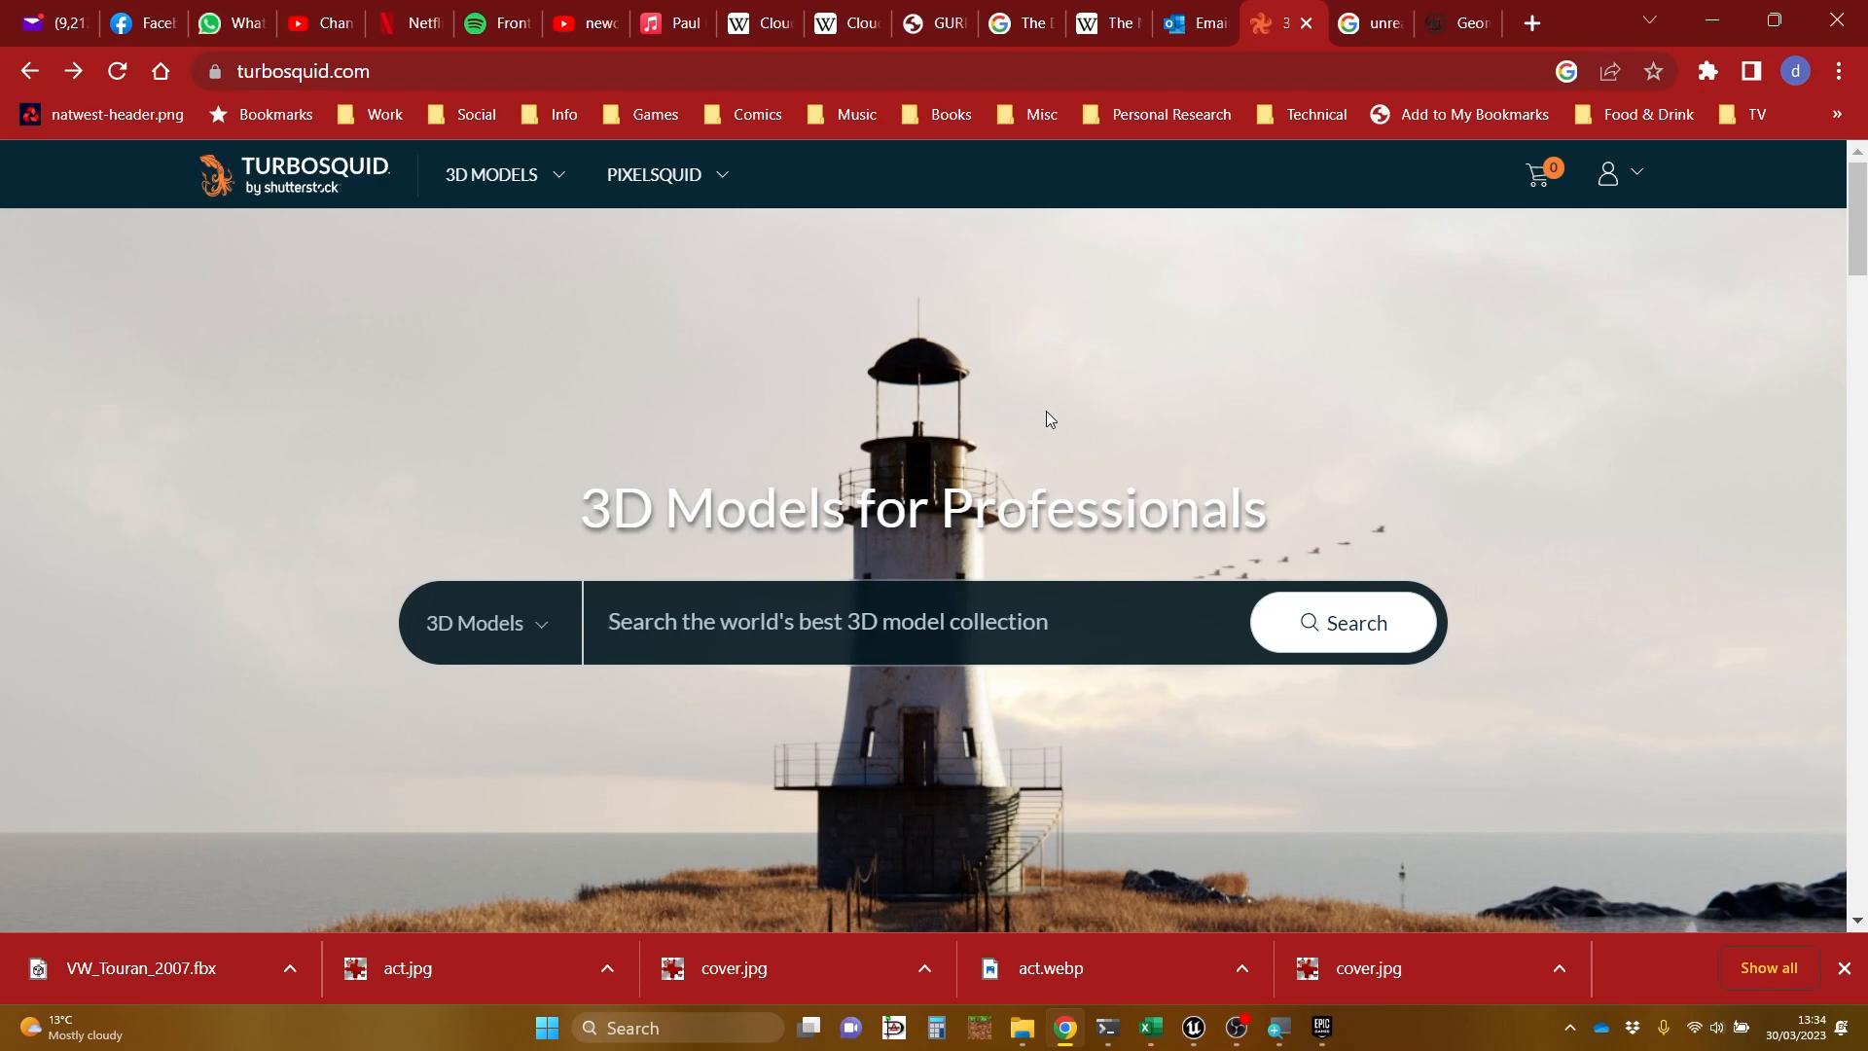
scroll(1024, 422, "down", 5)
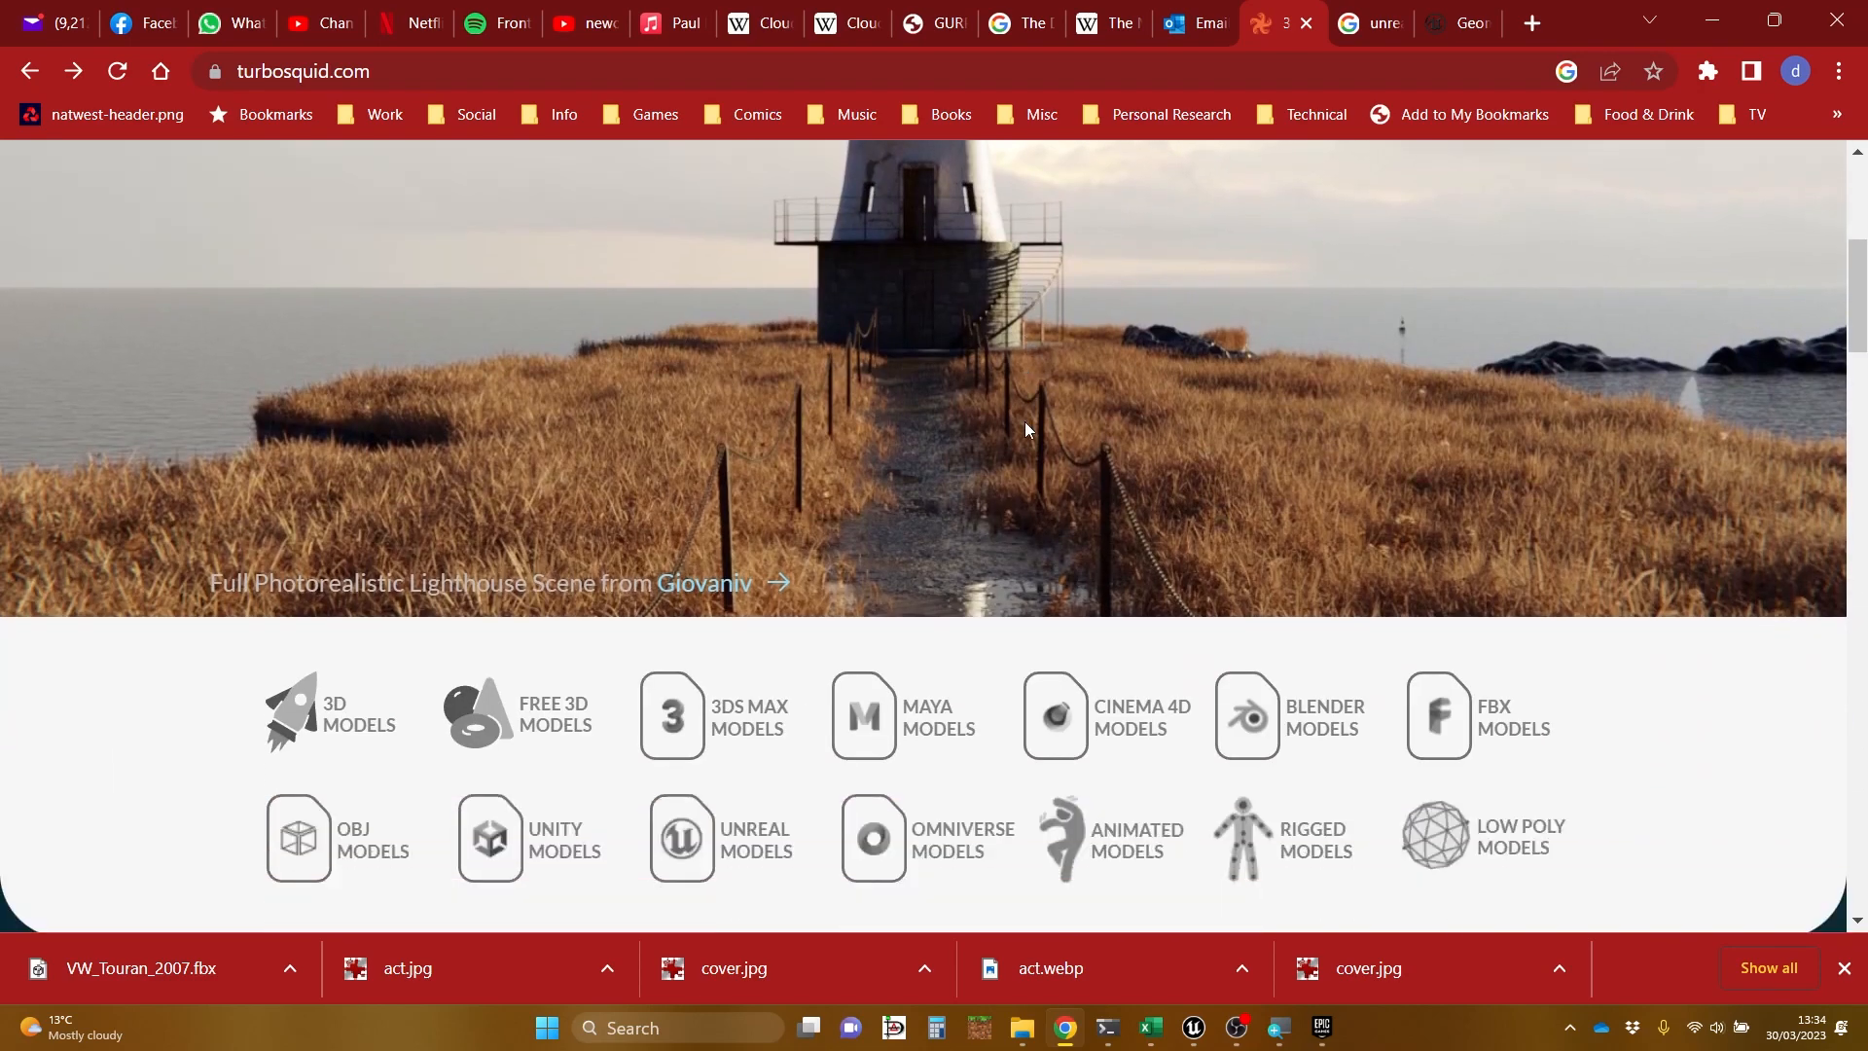
scroll(1002, 355, "down", 1)
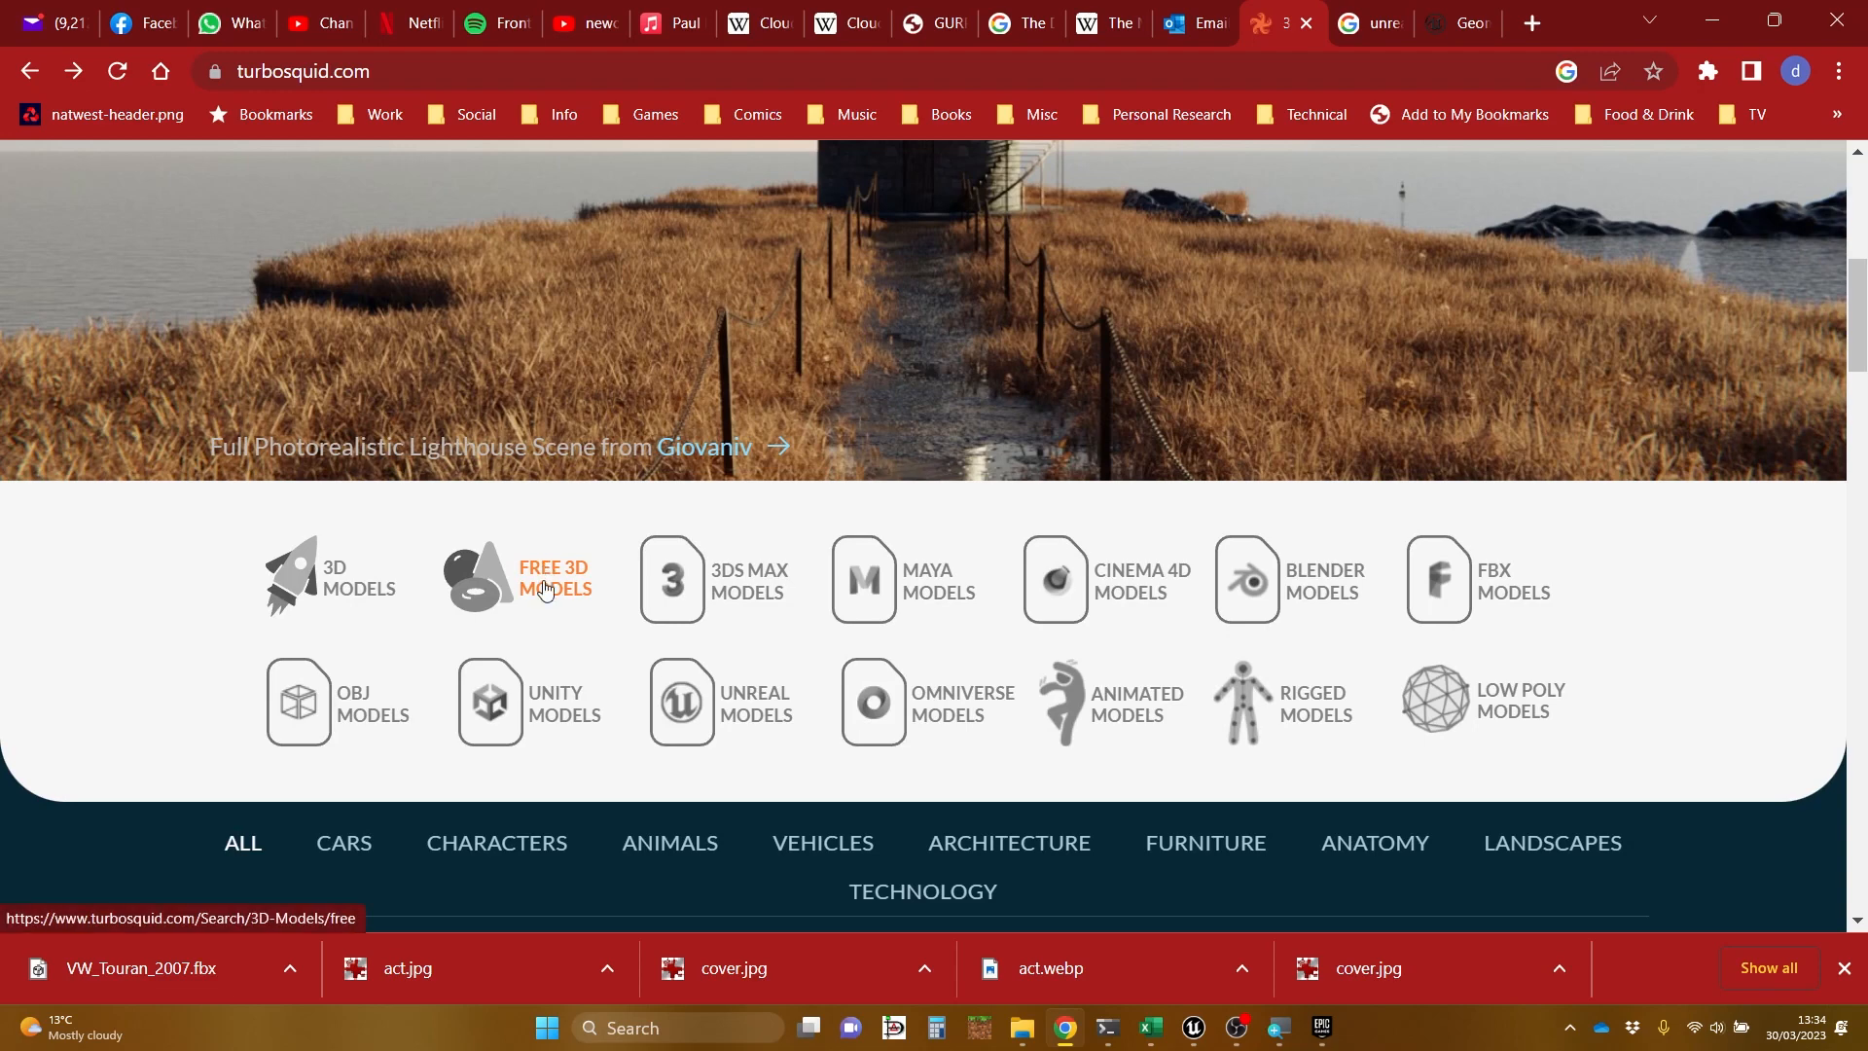
scroll(1102, 368, "up", 7)
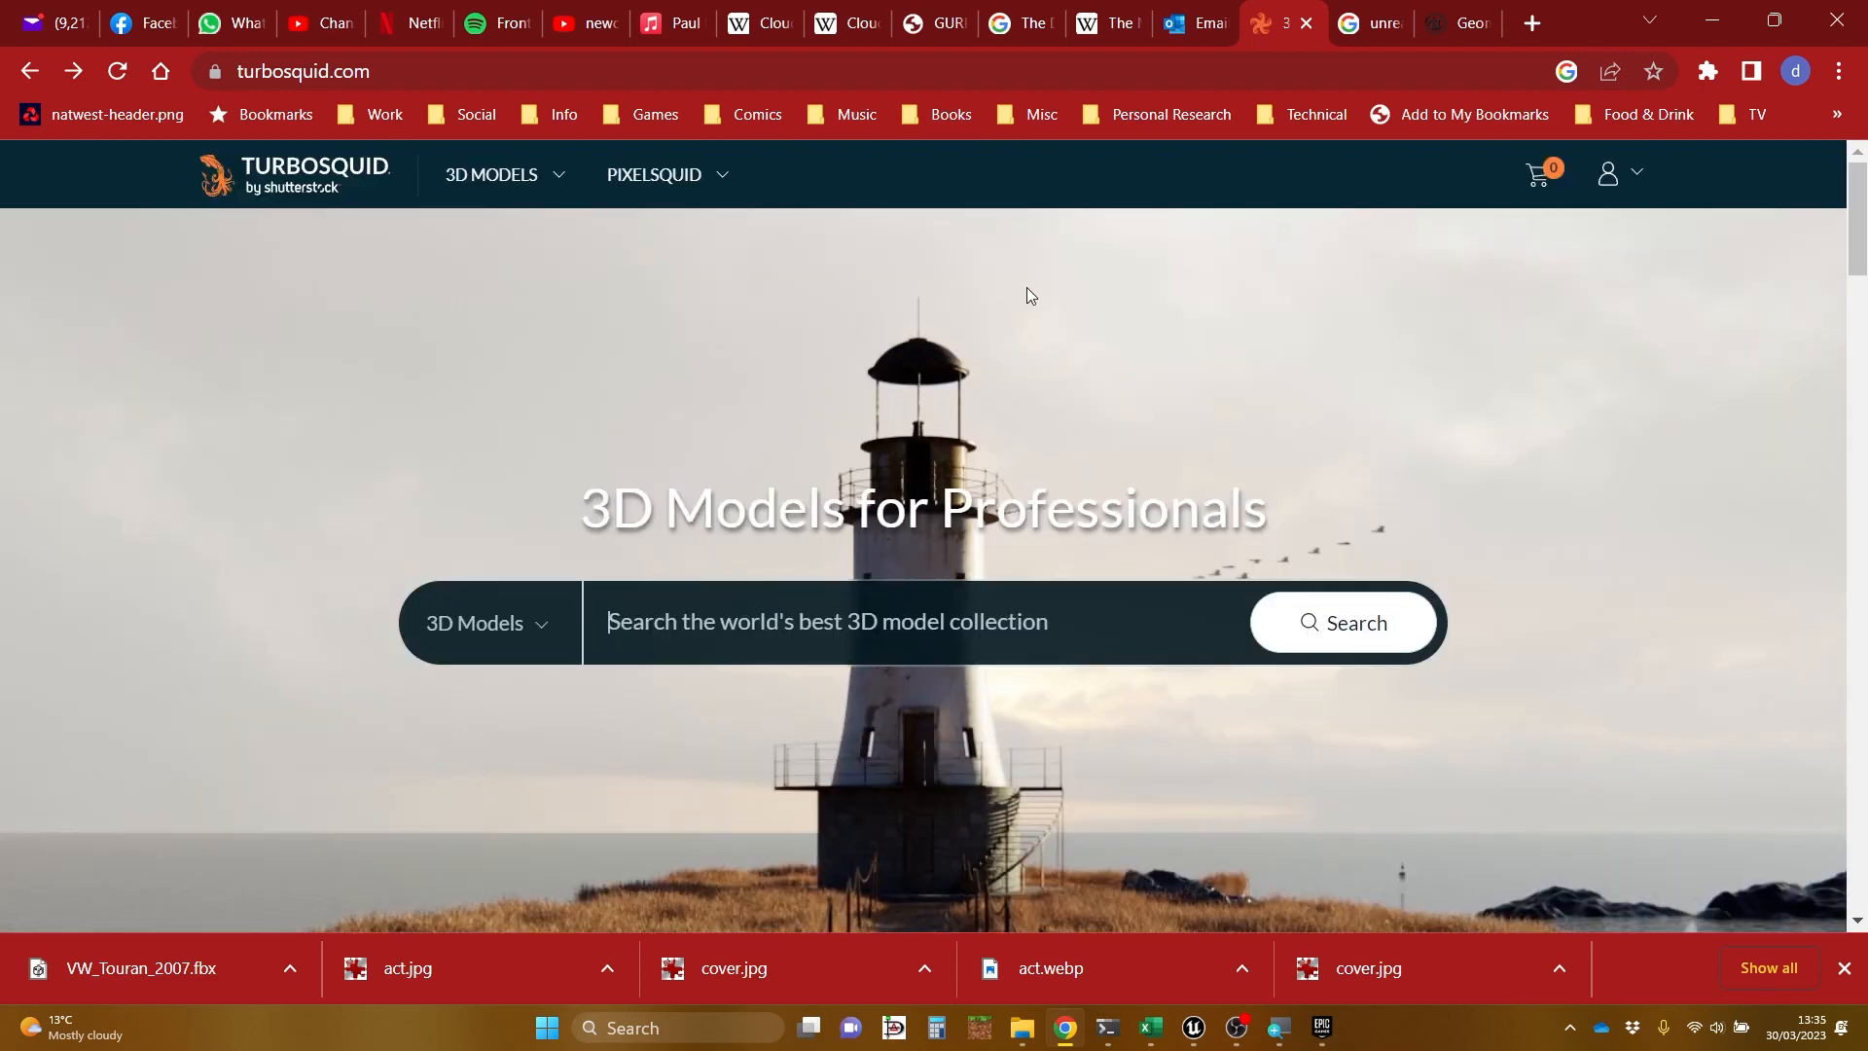
mouse_move(1608, 177)
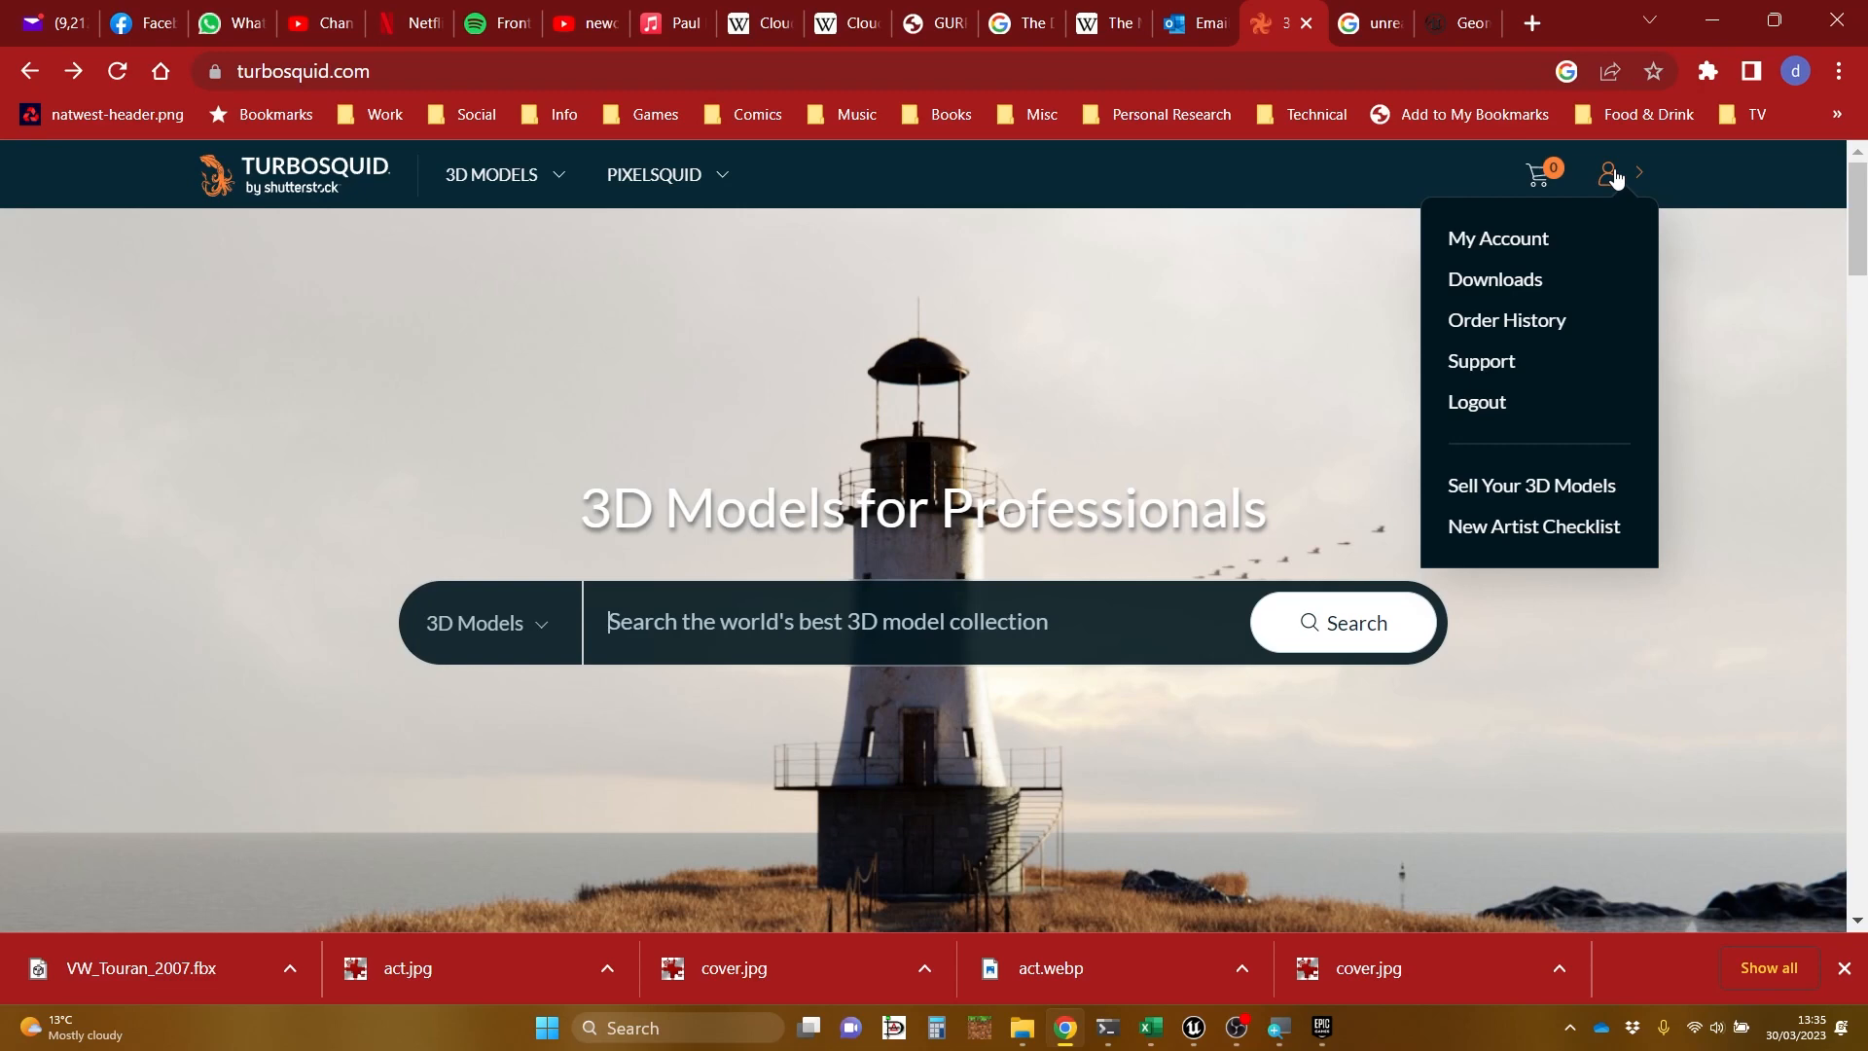
scroll(966, 697, "down", 6)
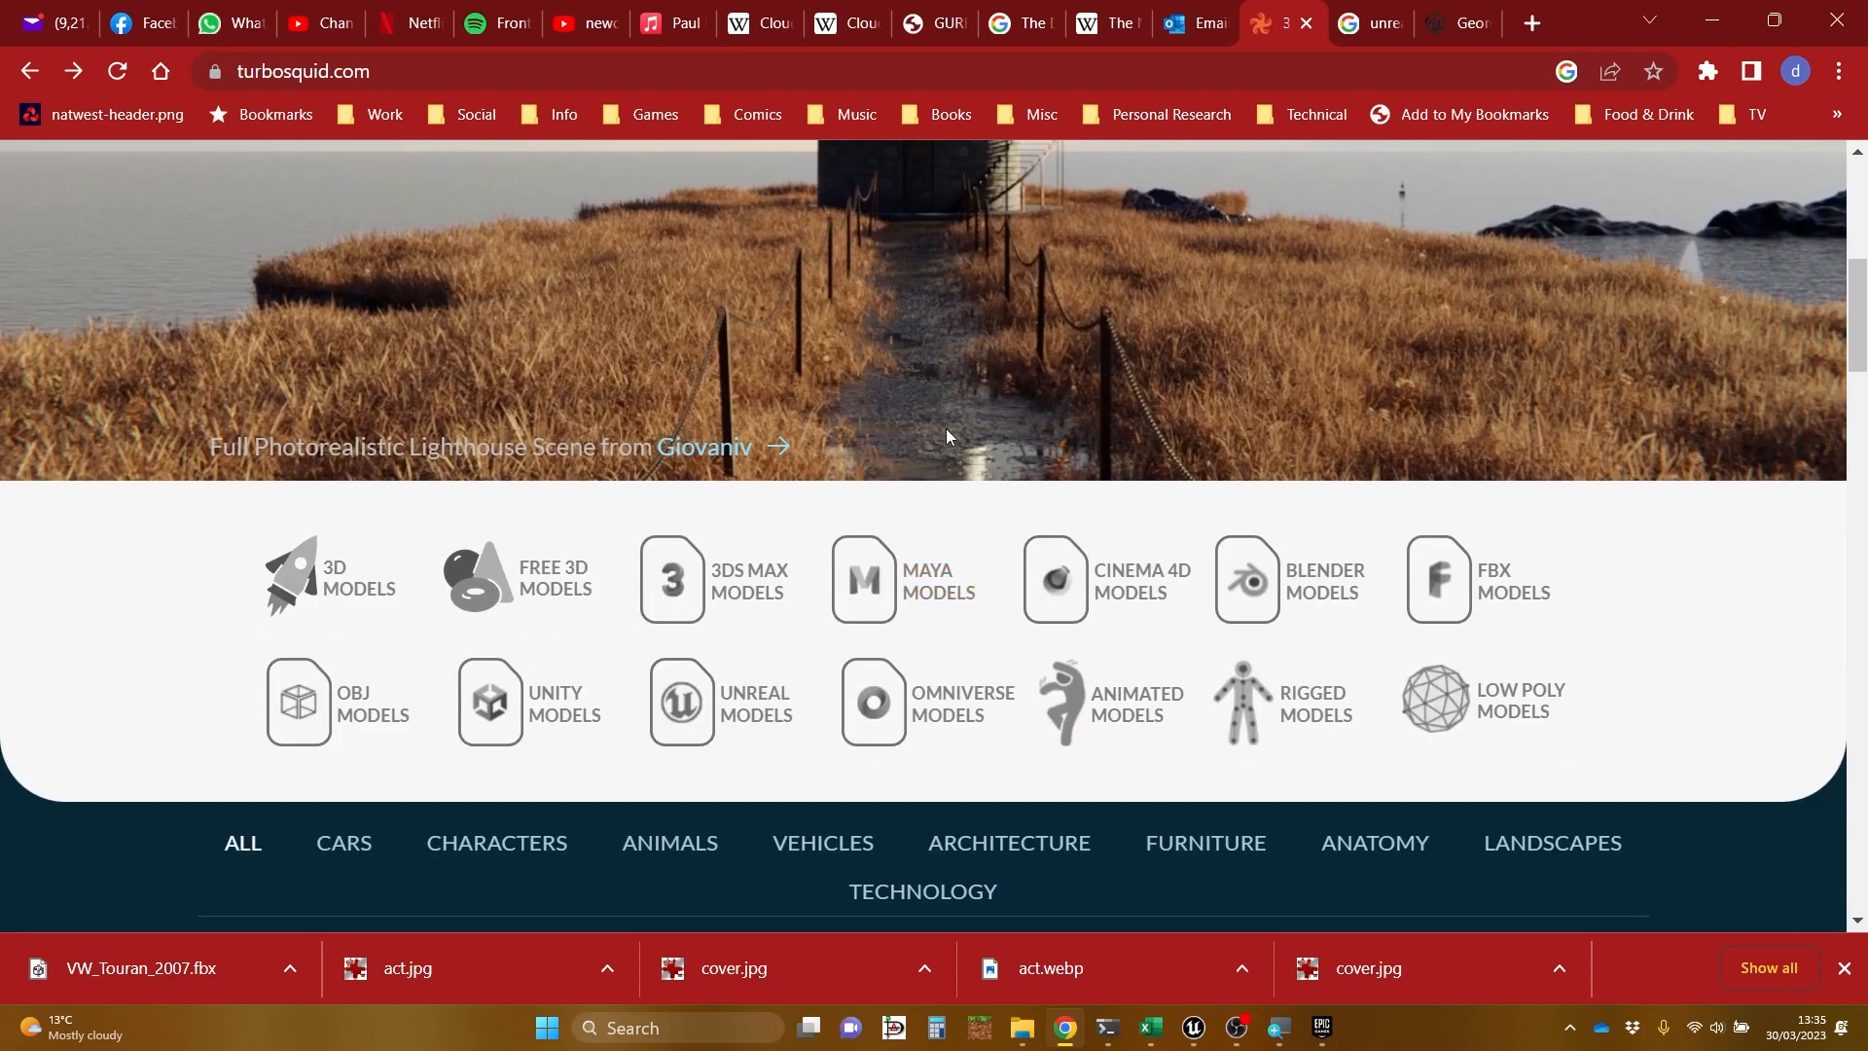
Step: Open TurboSquid's Free 3D Models listing and browse the models offered
left_click(548, 575)
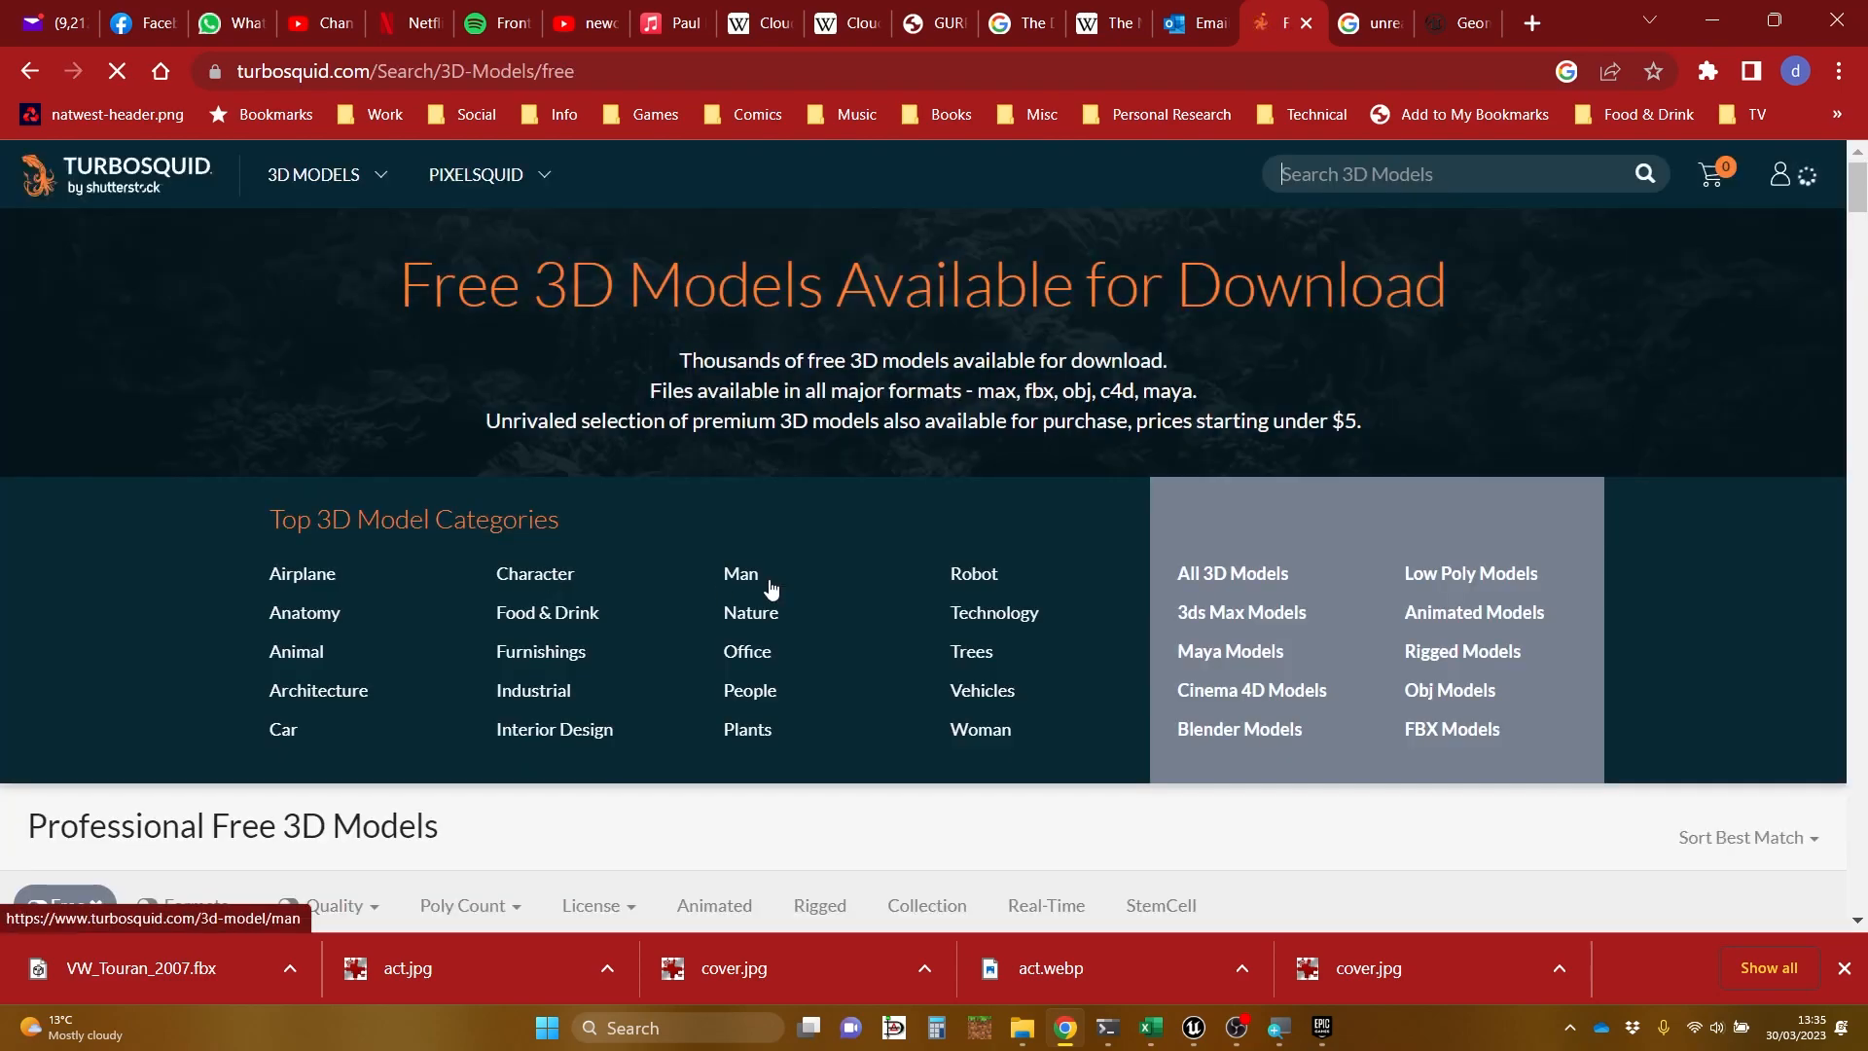
scroll(770, 588, "down", 2)
scroll(770, 588, "down", 4)
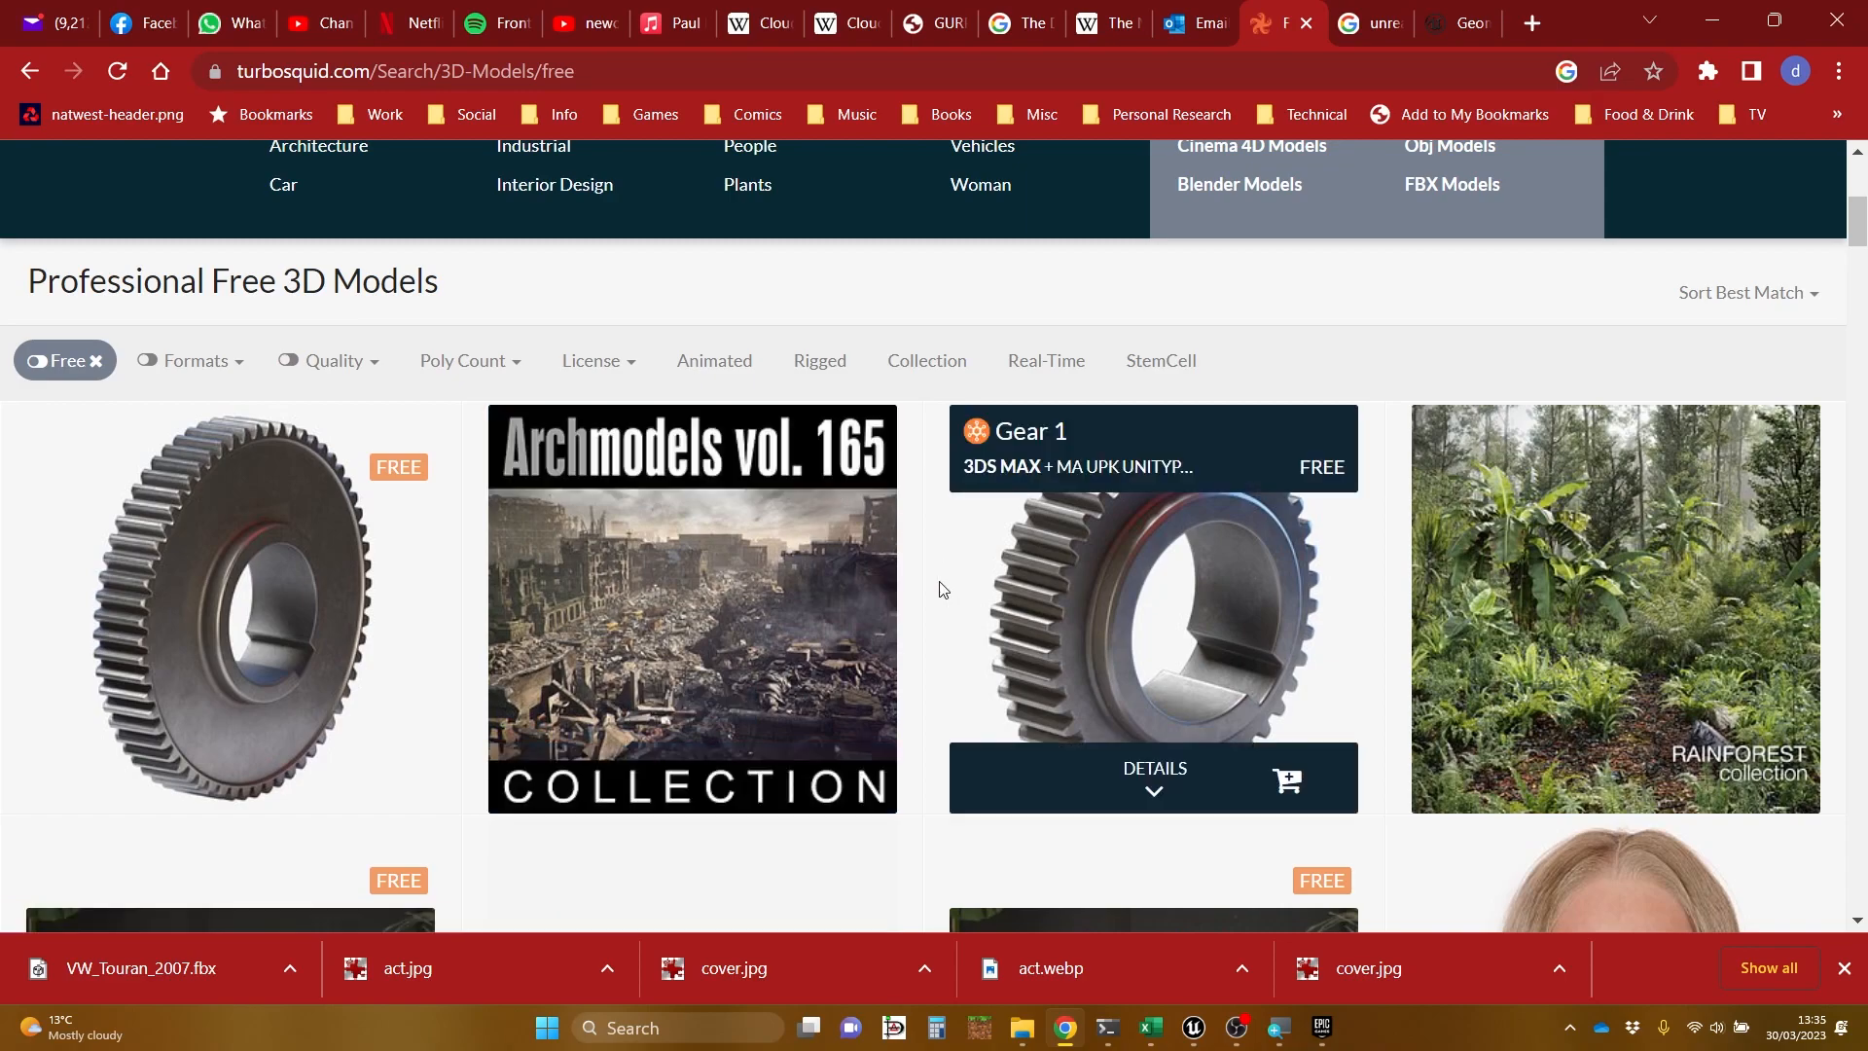
scroll(943, 588, "down", 5)
scroll(884, 508, "down", 8)
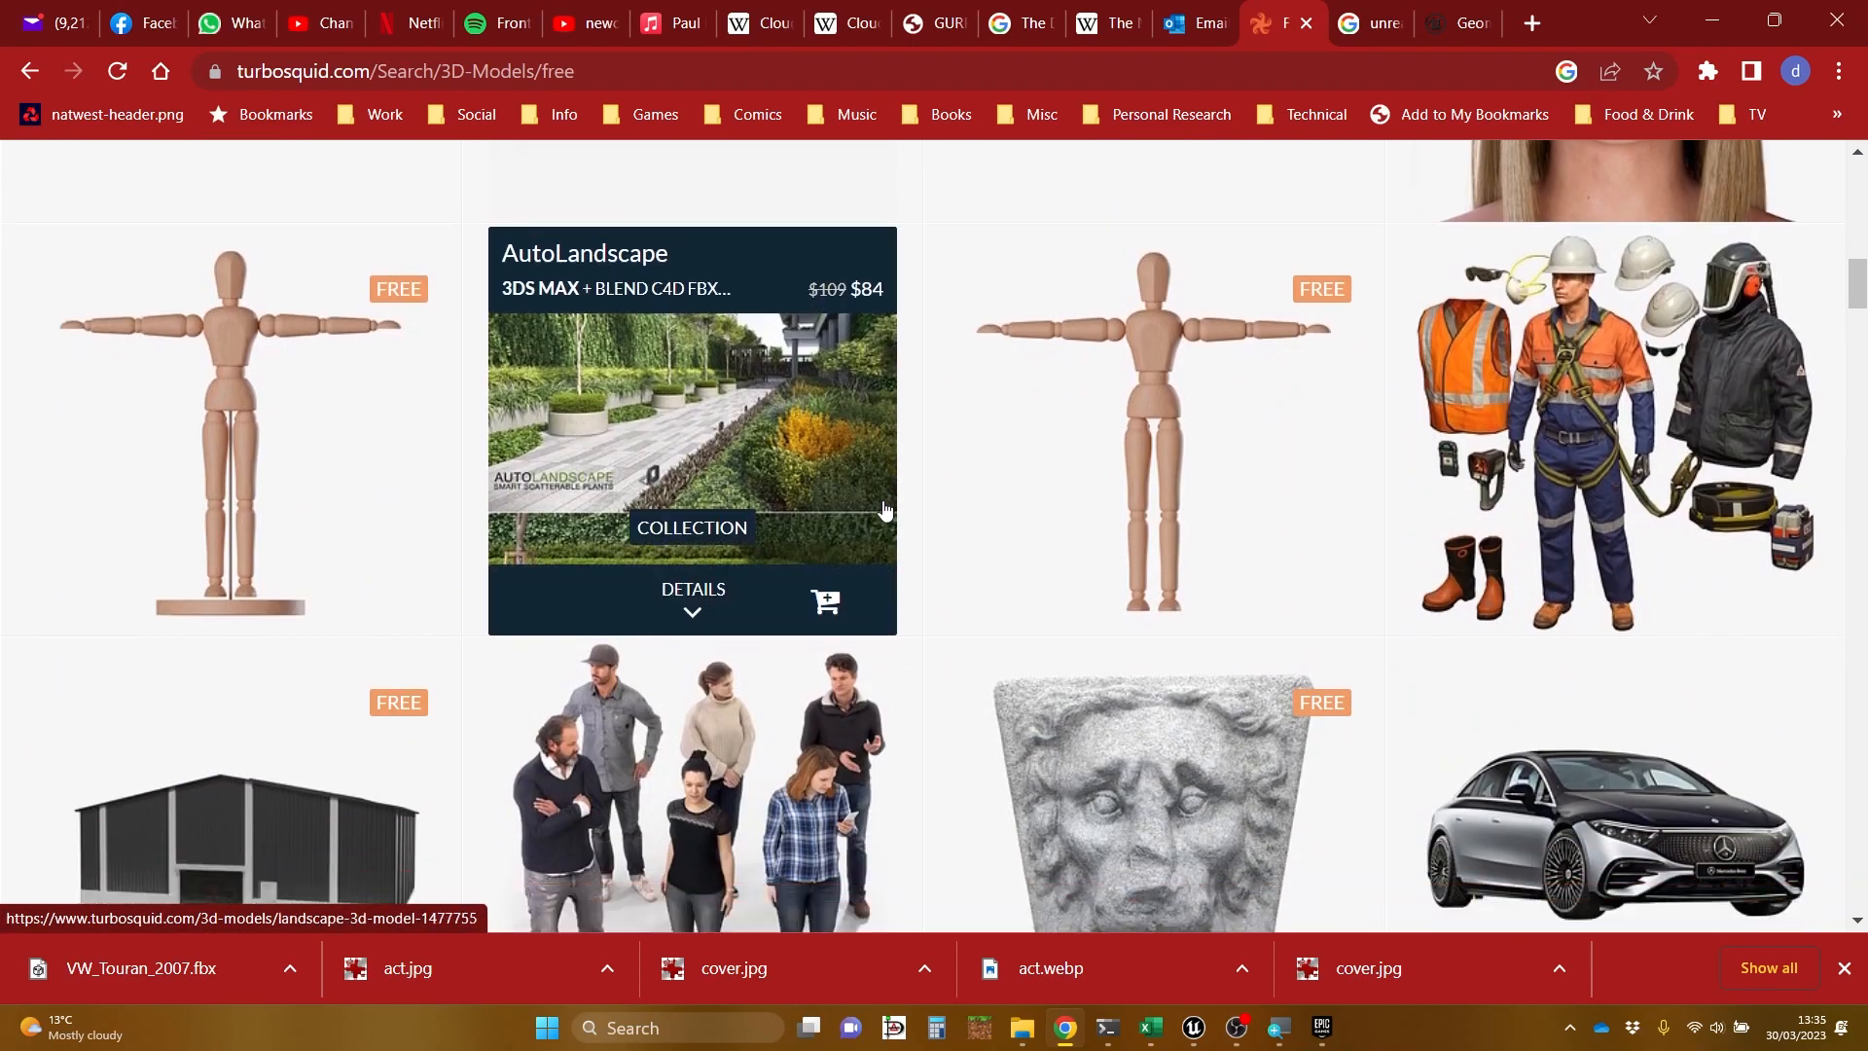
scroll(884, 508, "down", 9)
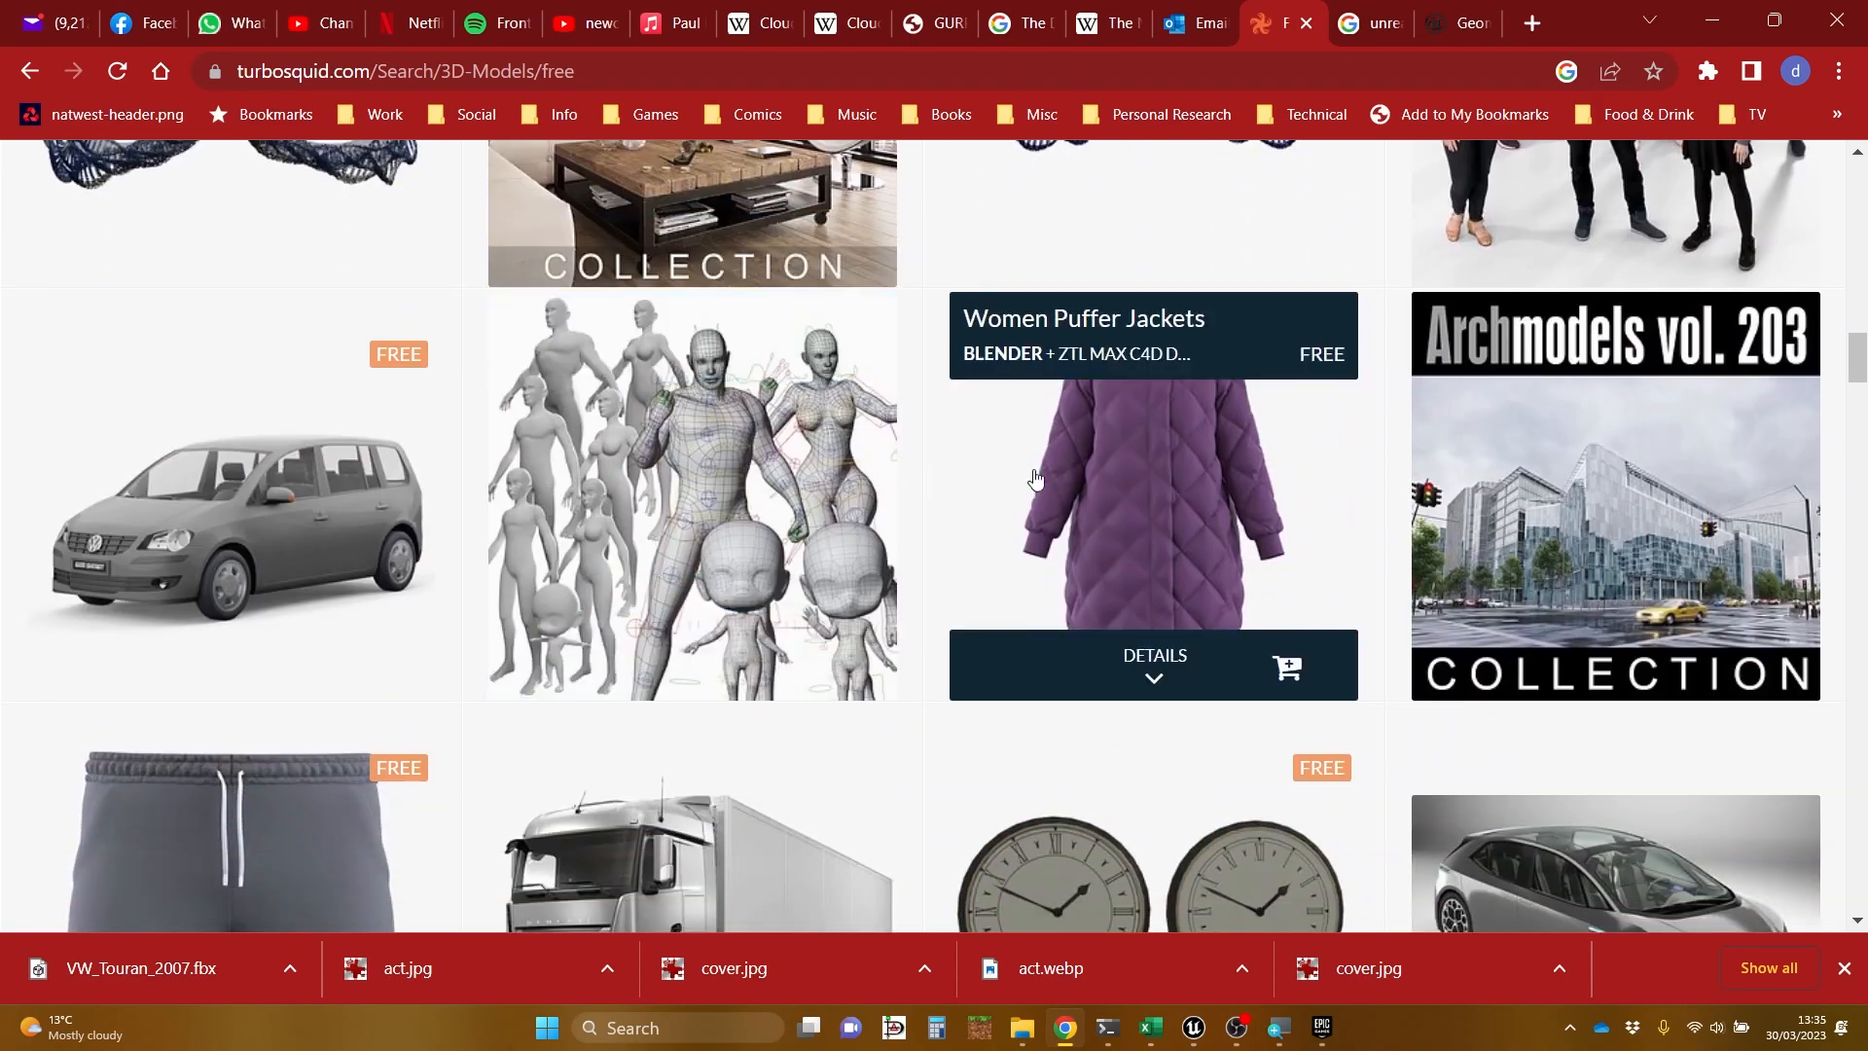
Step: Open the free Women Puffer Jackets model and review its available file formats and specifications
left_click(1156, 464)
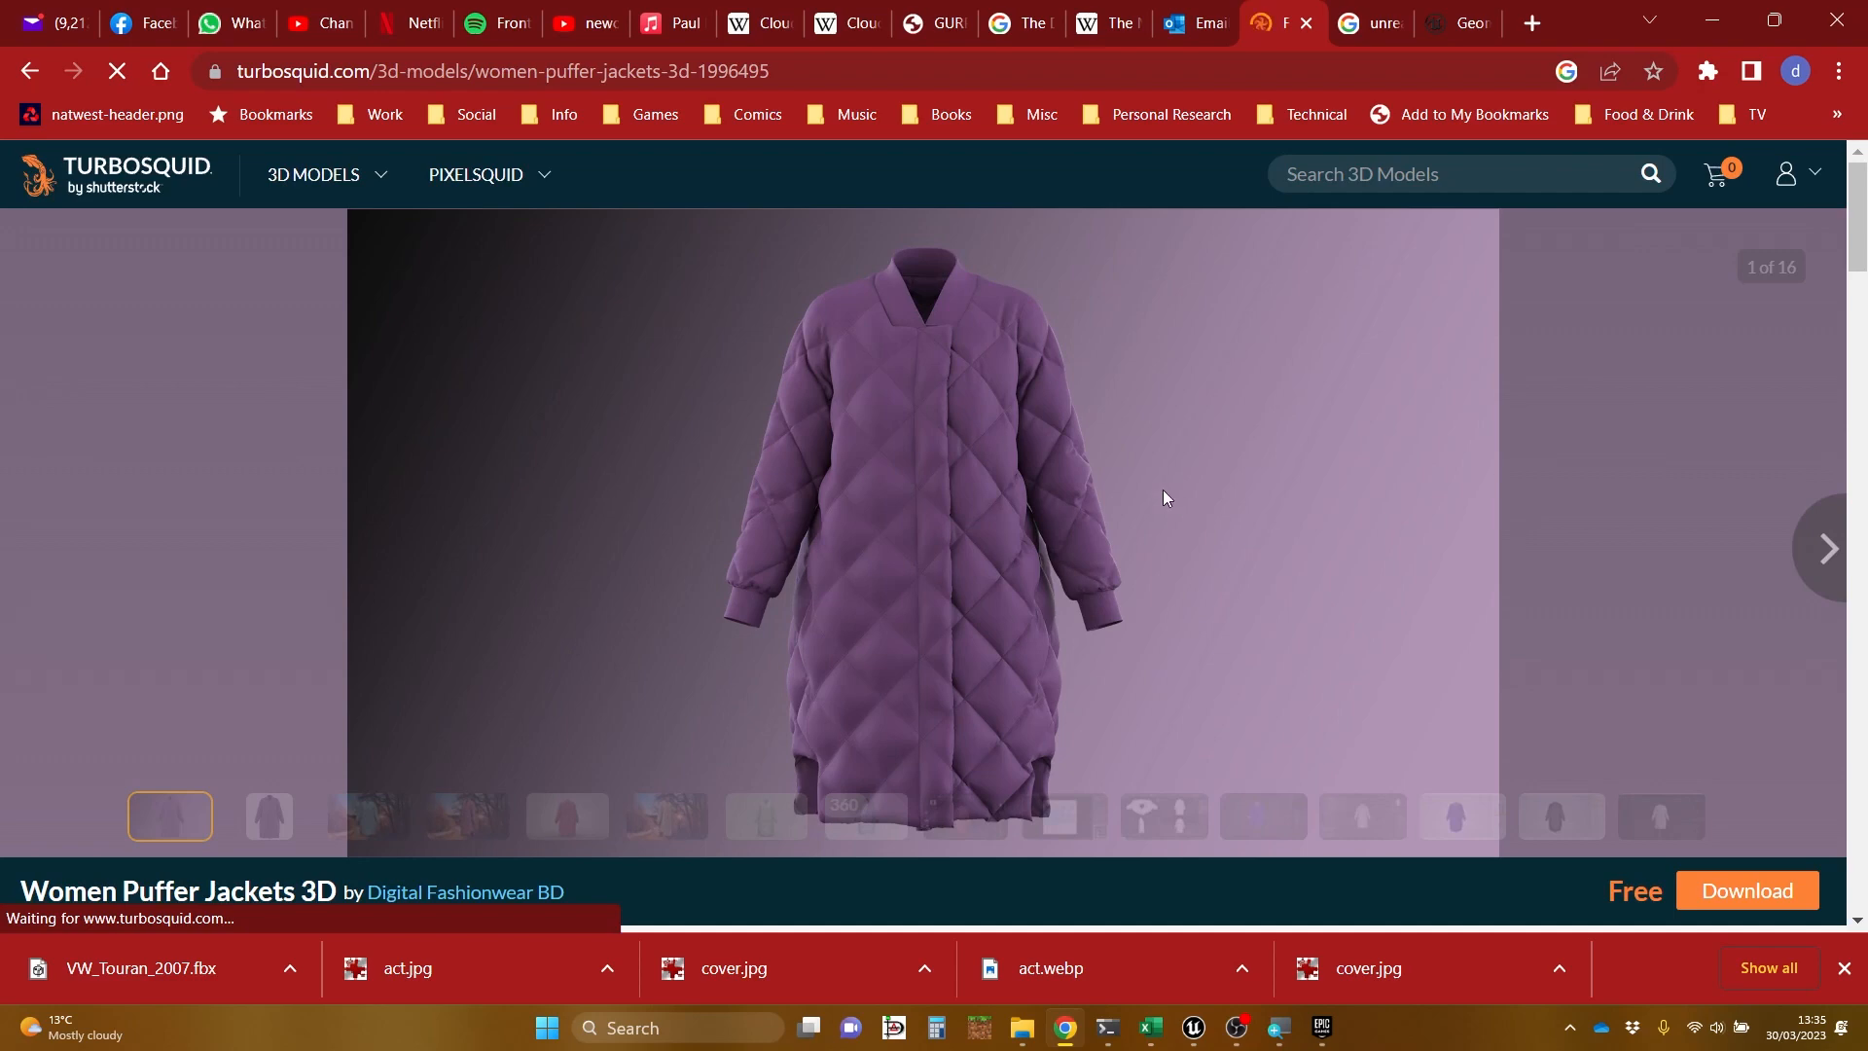
scroll(1163, 488, "down", 5)
scroll(1166, 497, "down", 3)
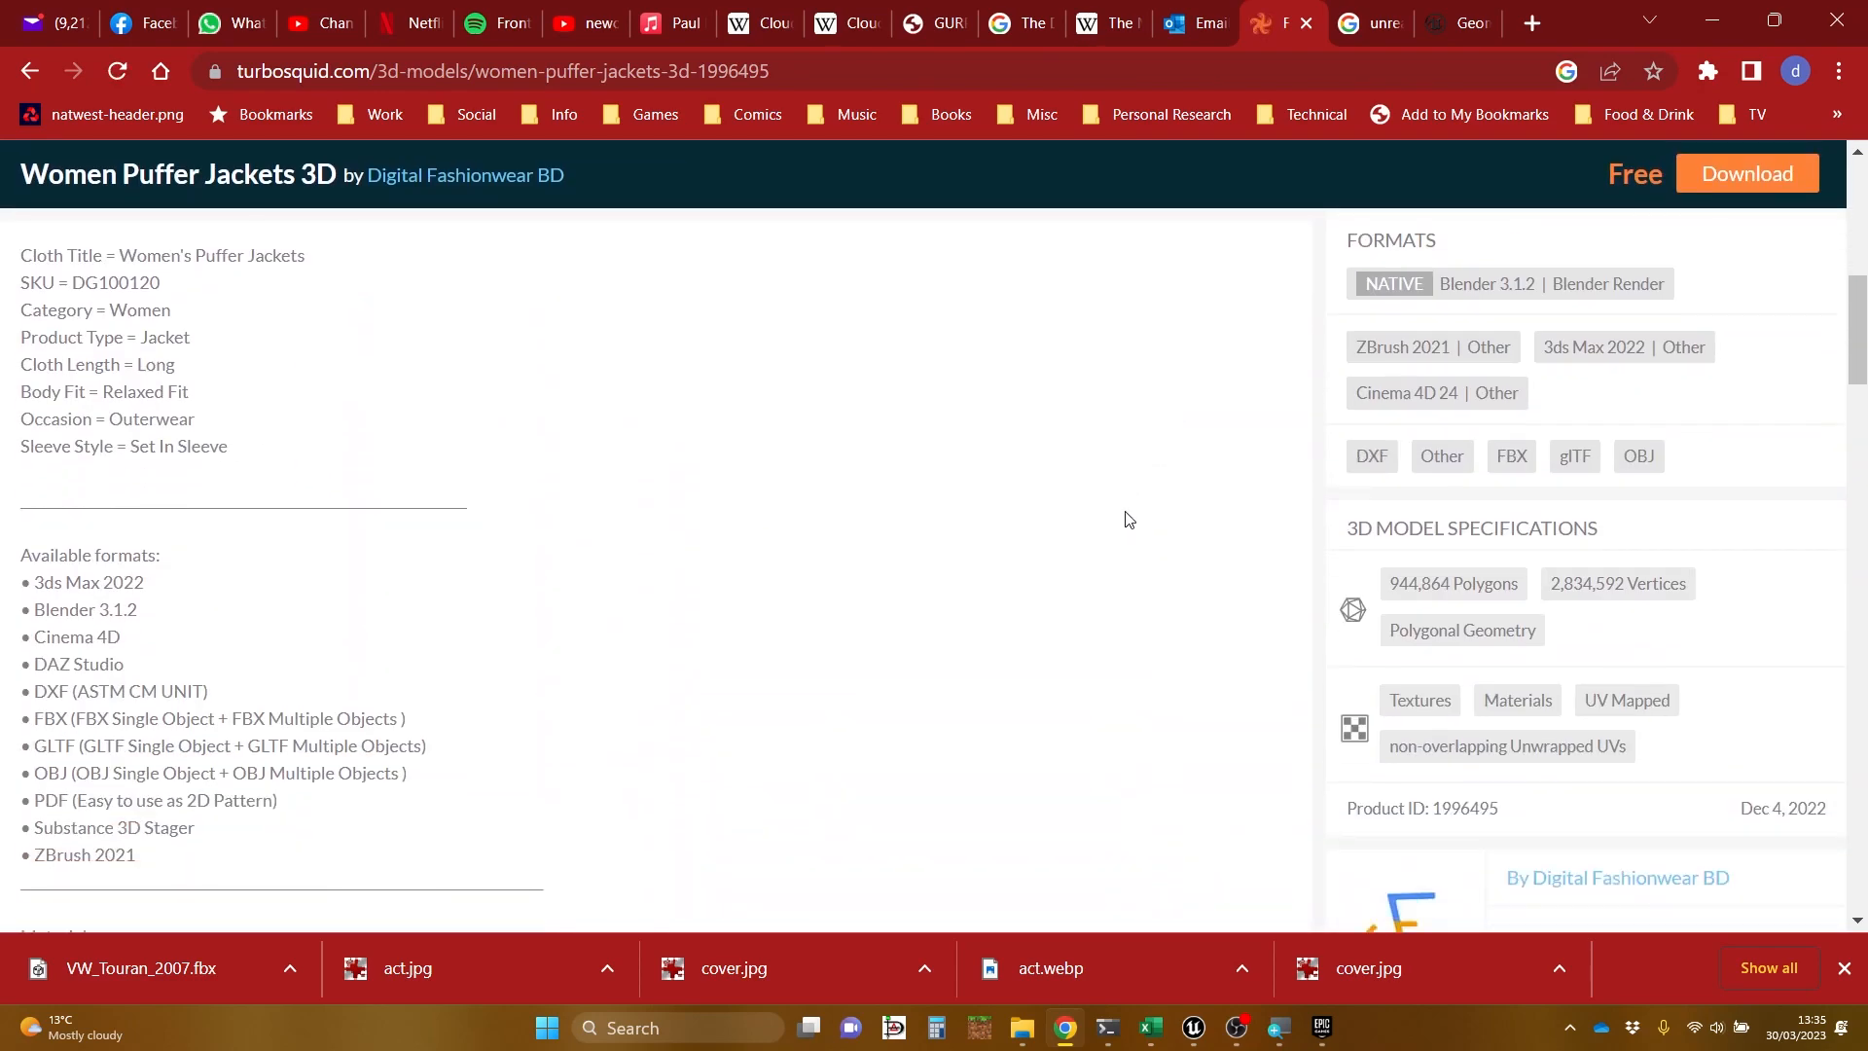
scroll(1160, 493, "up", 1)
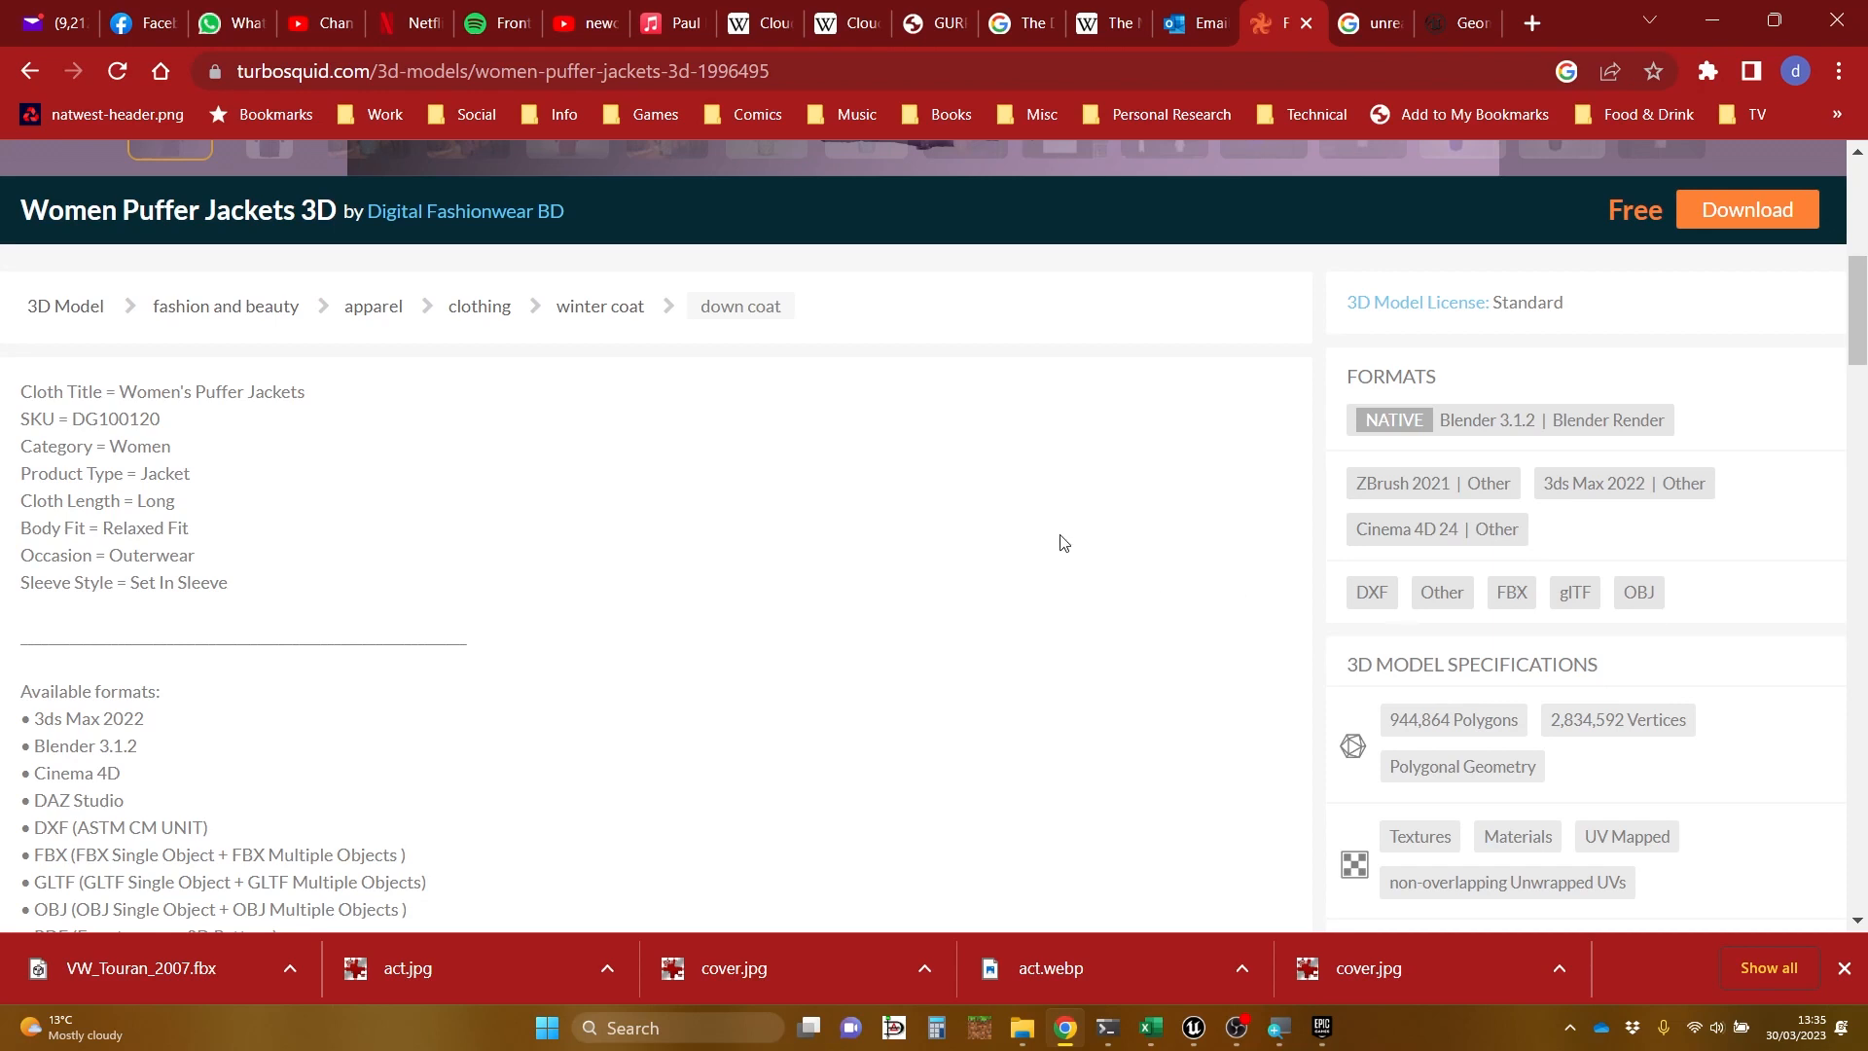
Step: Review the Women Puffer Jackets description, request the free download and find the model's files in the Downloads list
scroll(1060, 542, "up", 3)
scroll(1059, 542, "down", 2)
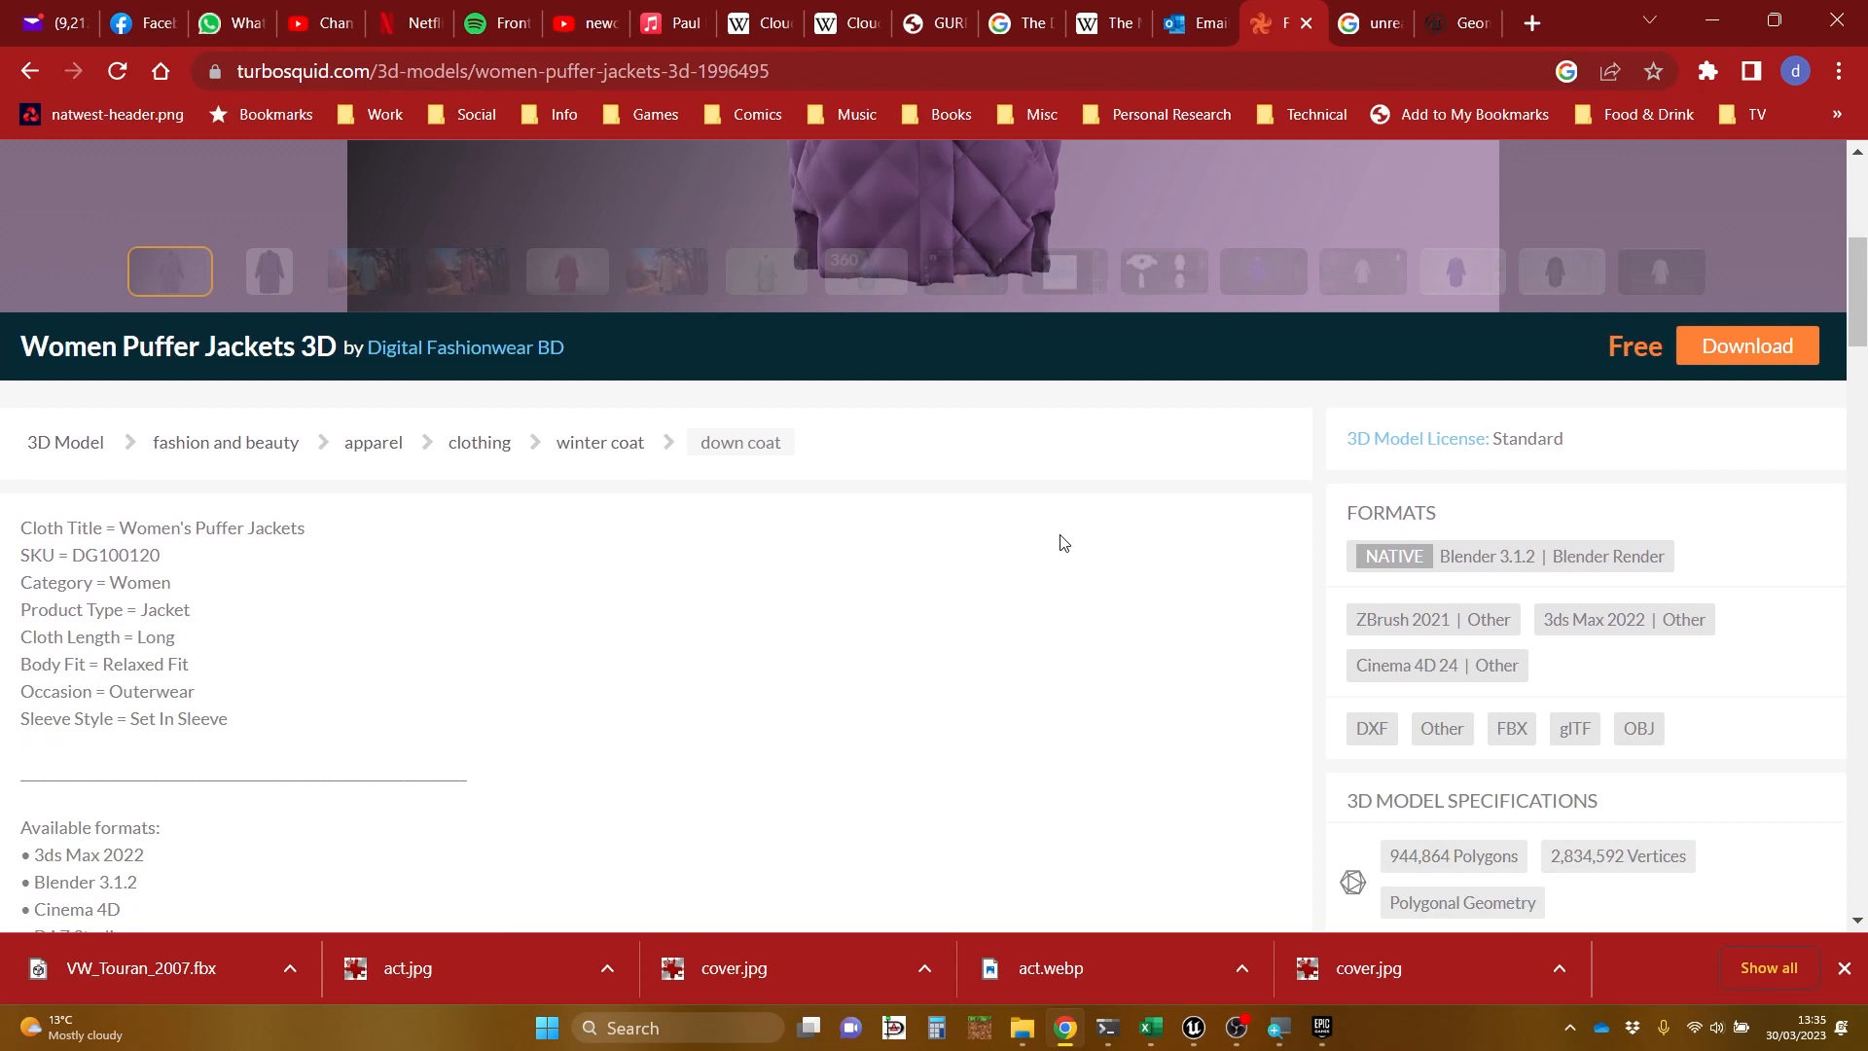
scroll(1062, 542, "up", 2)
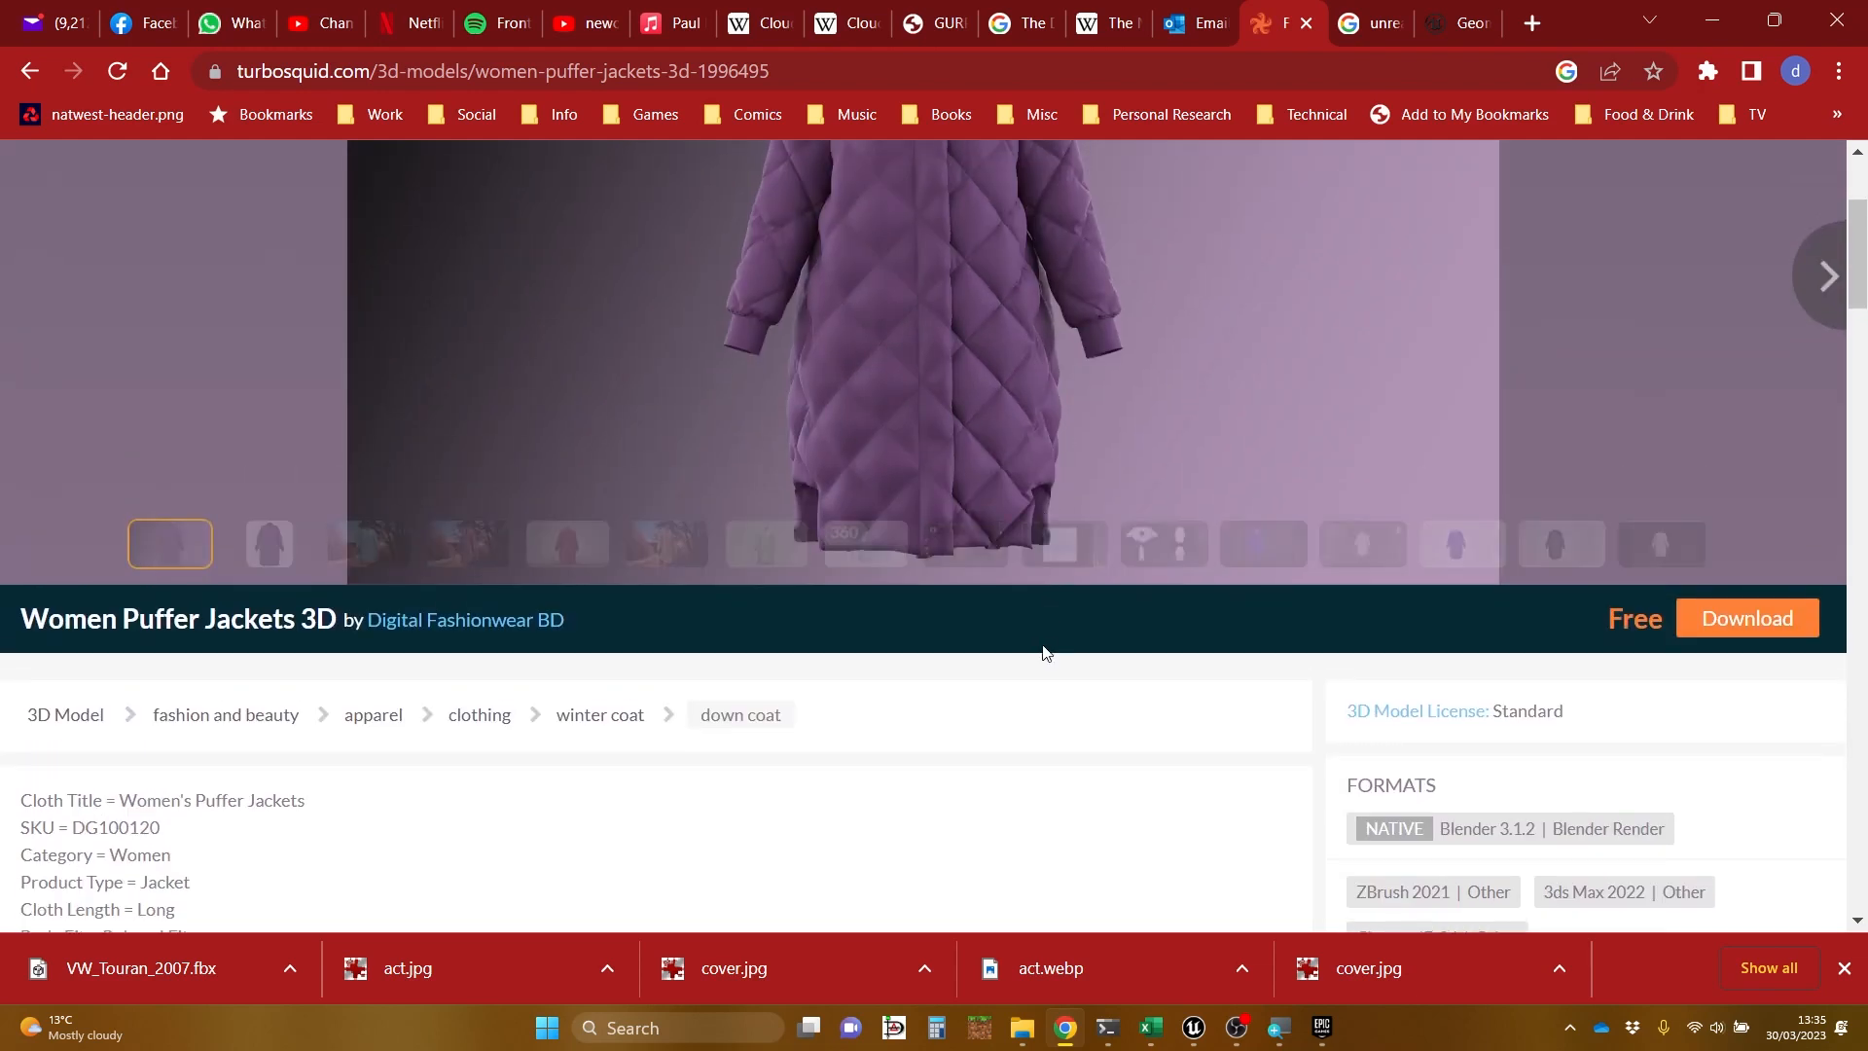
scroll(1038, 651, "down", 4)
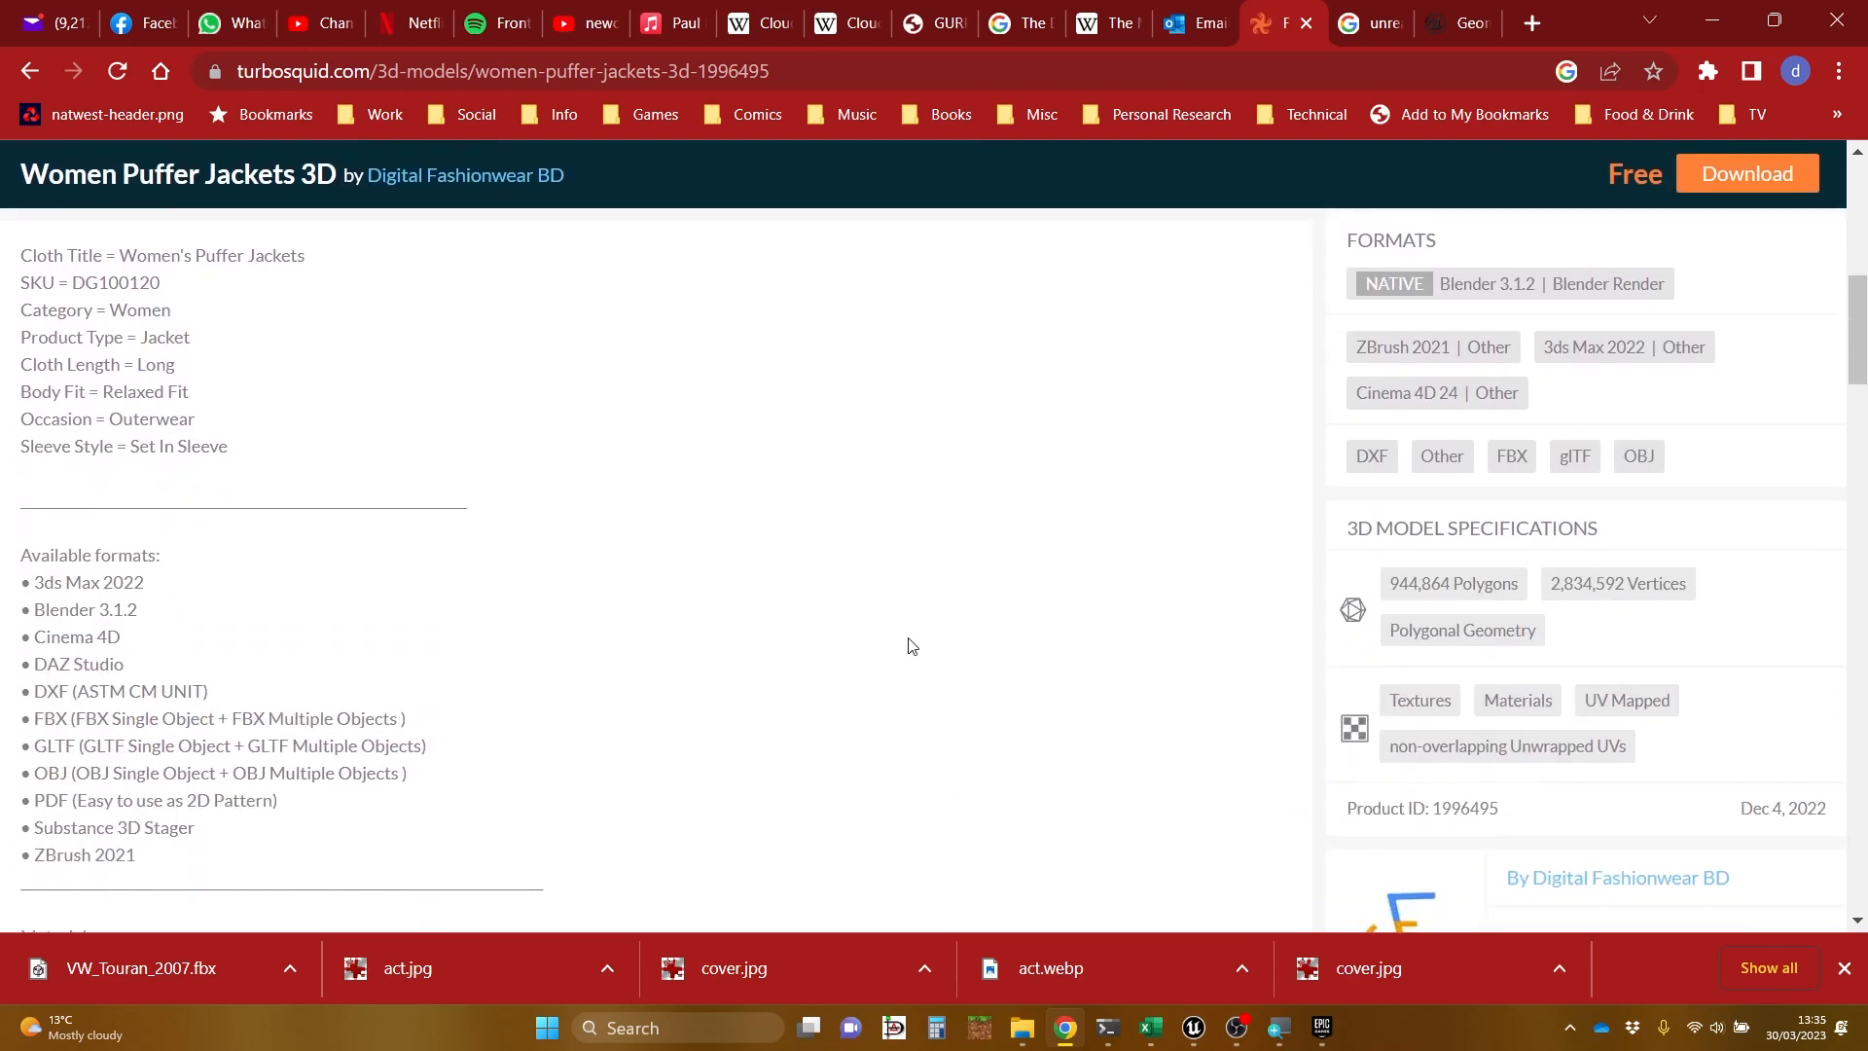
scroll(890, 631, "down", 5)
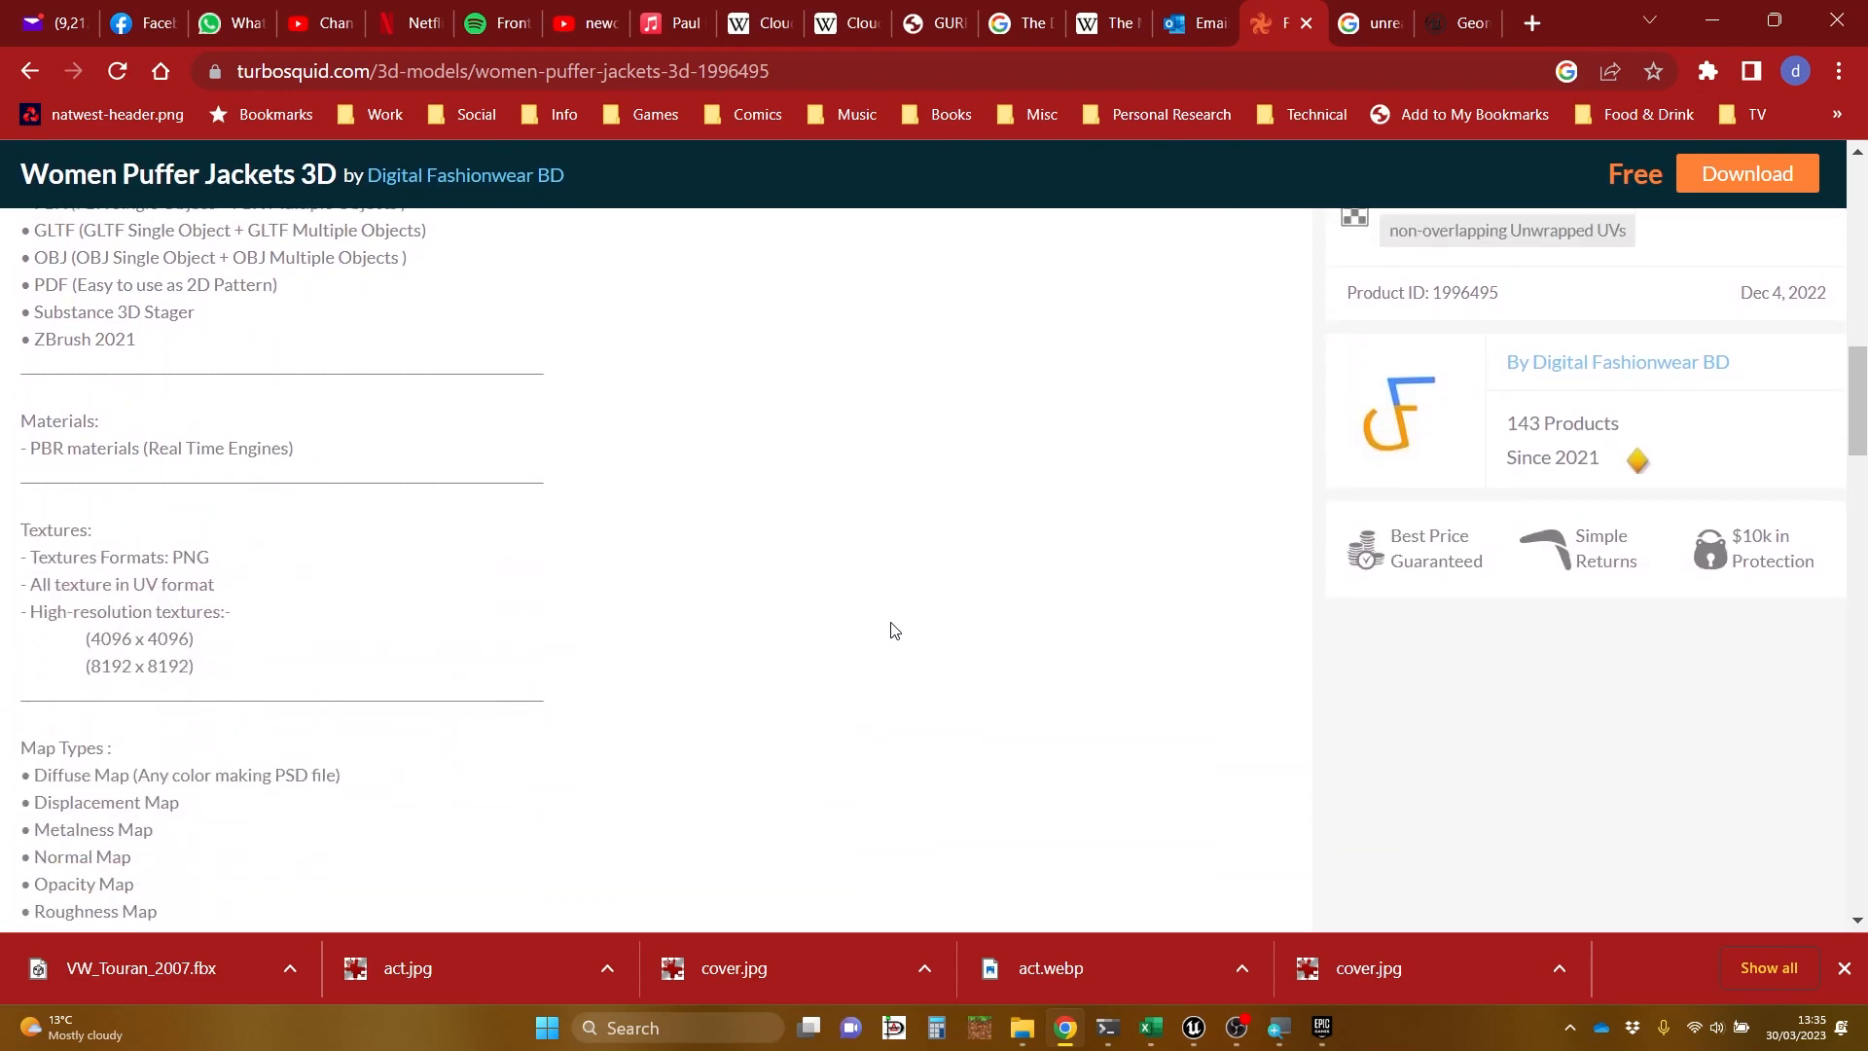
scroll(890, 628, "up", 10)
scroll(890, 622, "down", 2)
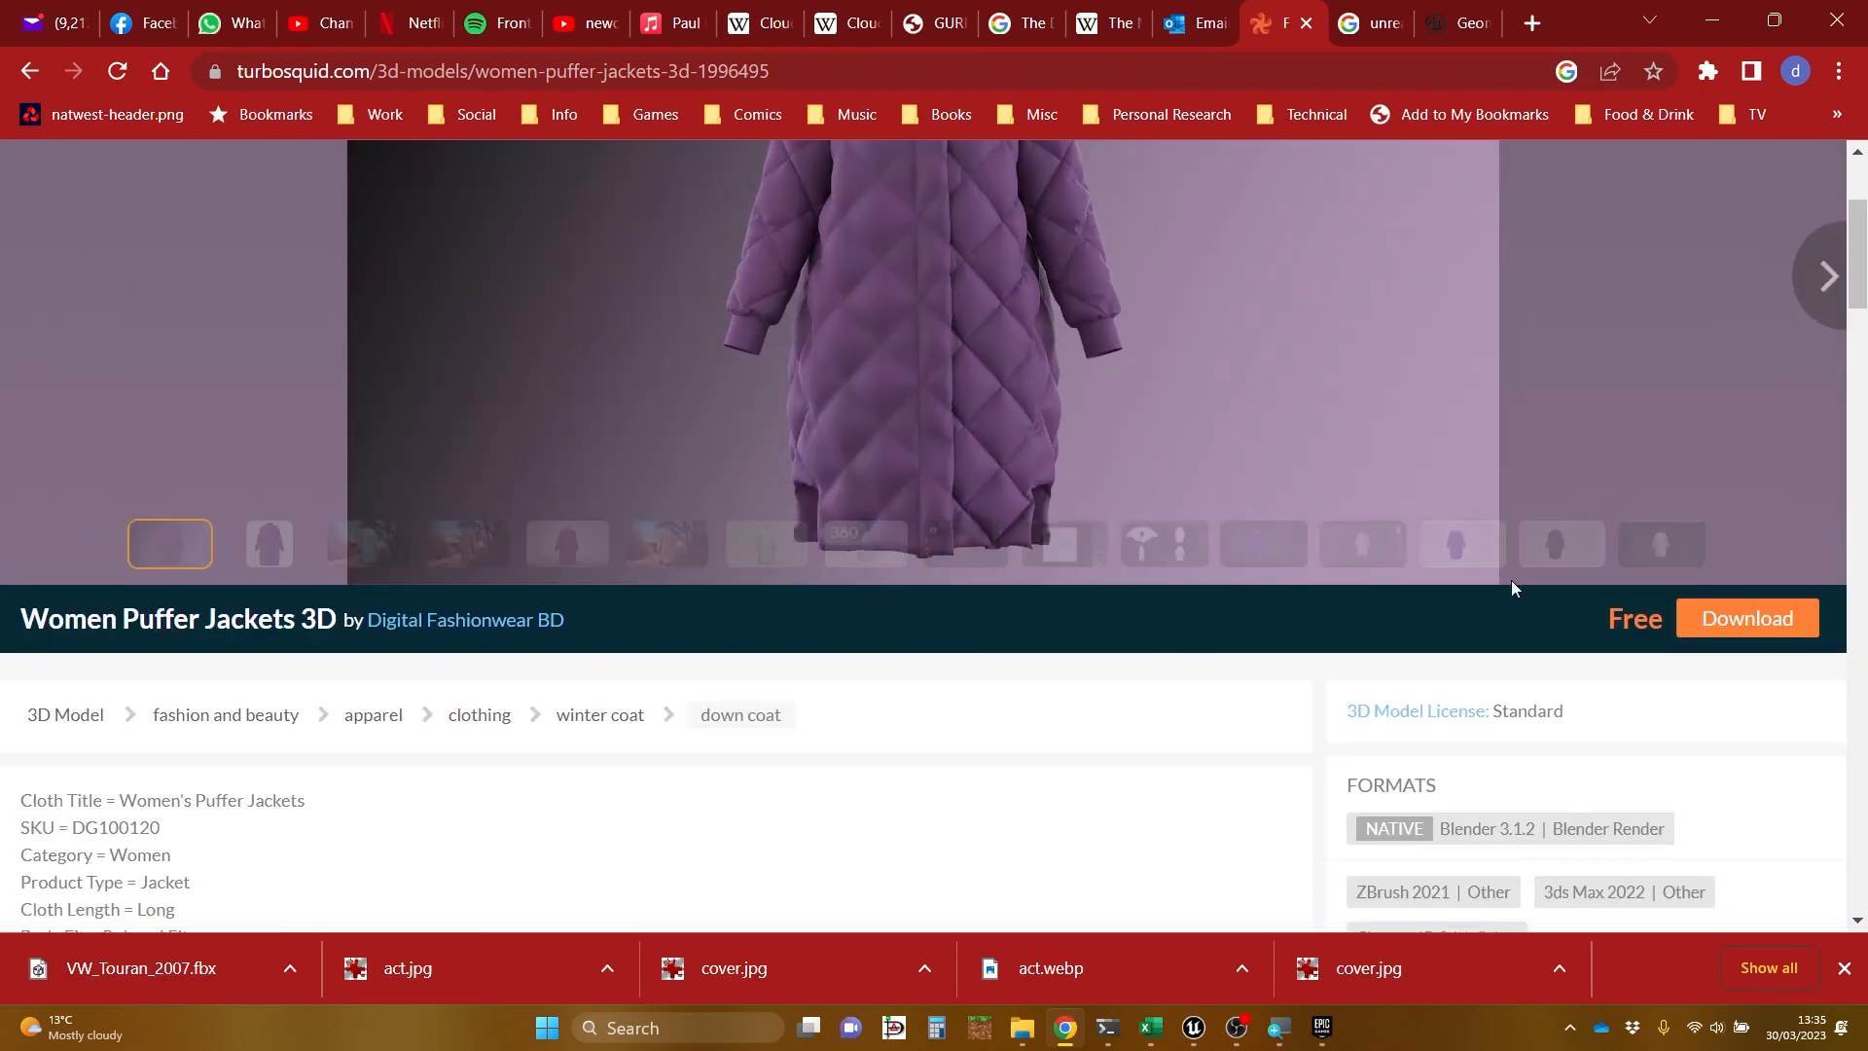
left_click(1747, 618)
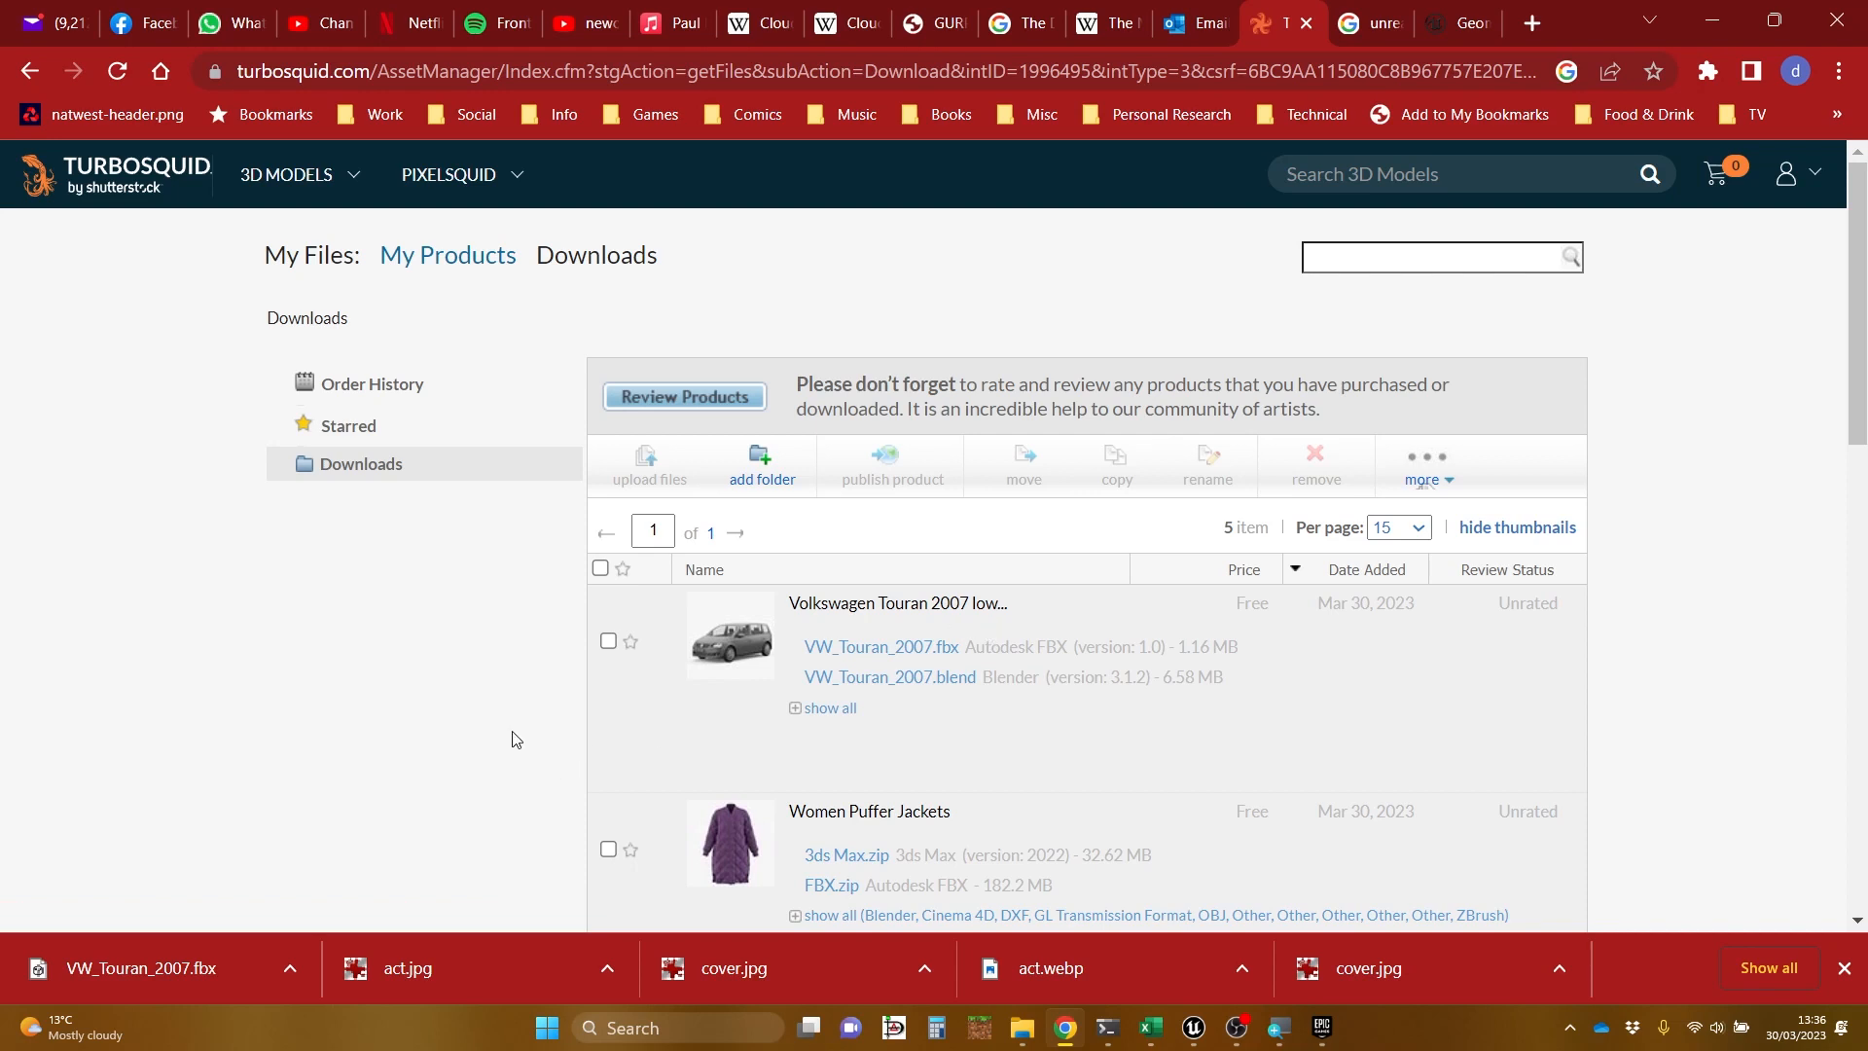
scroll(515, 738, "down", 4)
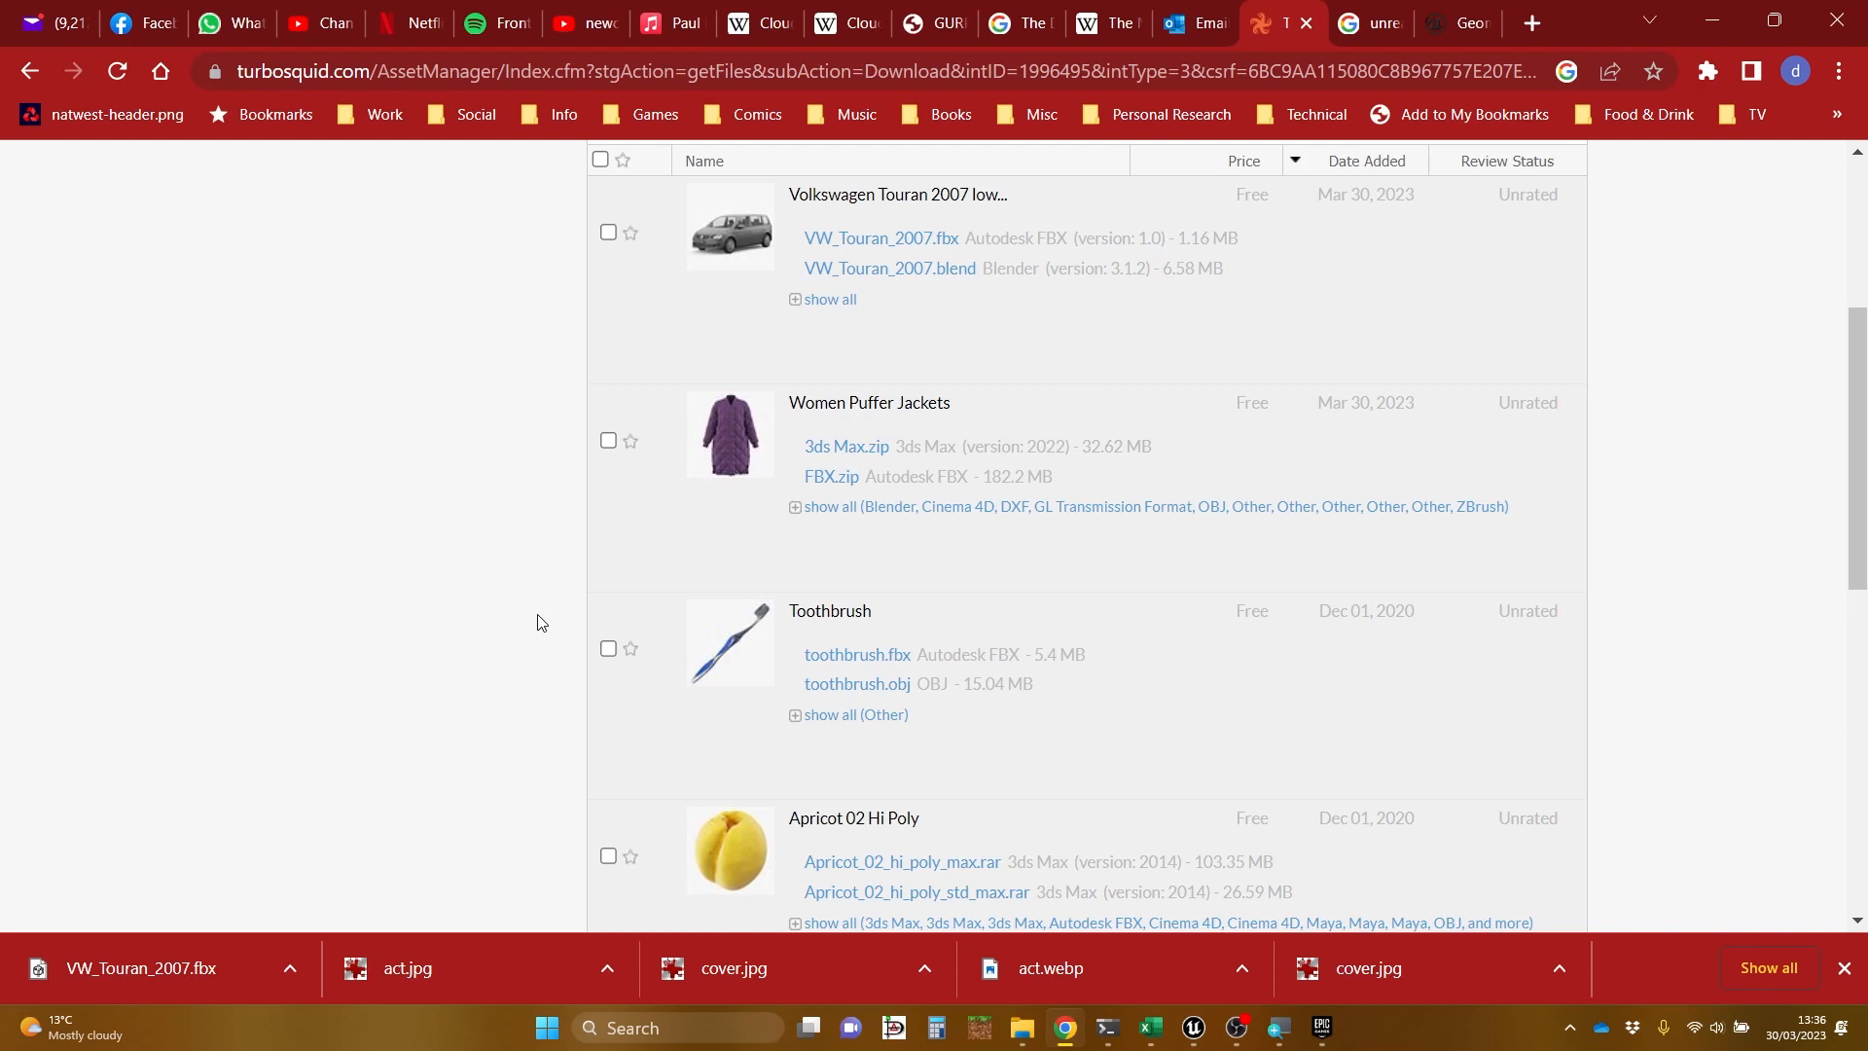
Step: Start saving the jacket's FBX.zip, delete the old FBX folder and FBX.zip from MyContent, and cancel the save
left_click(842, 485)
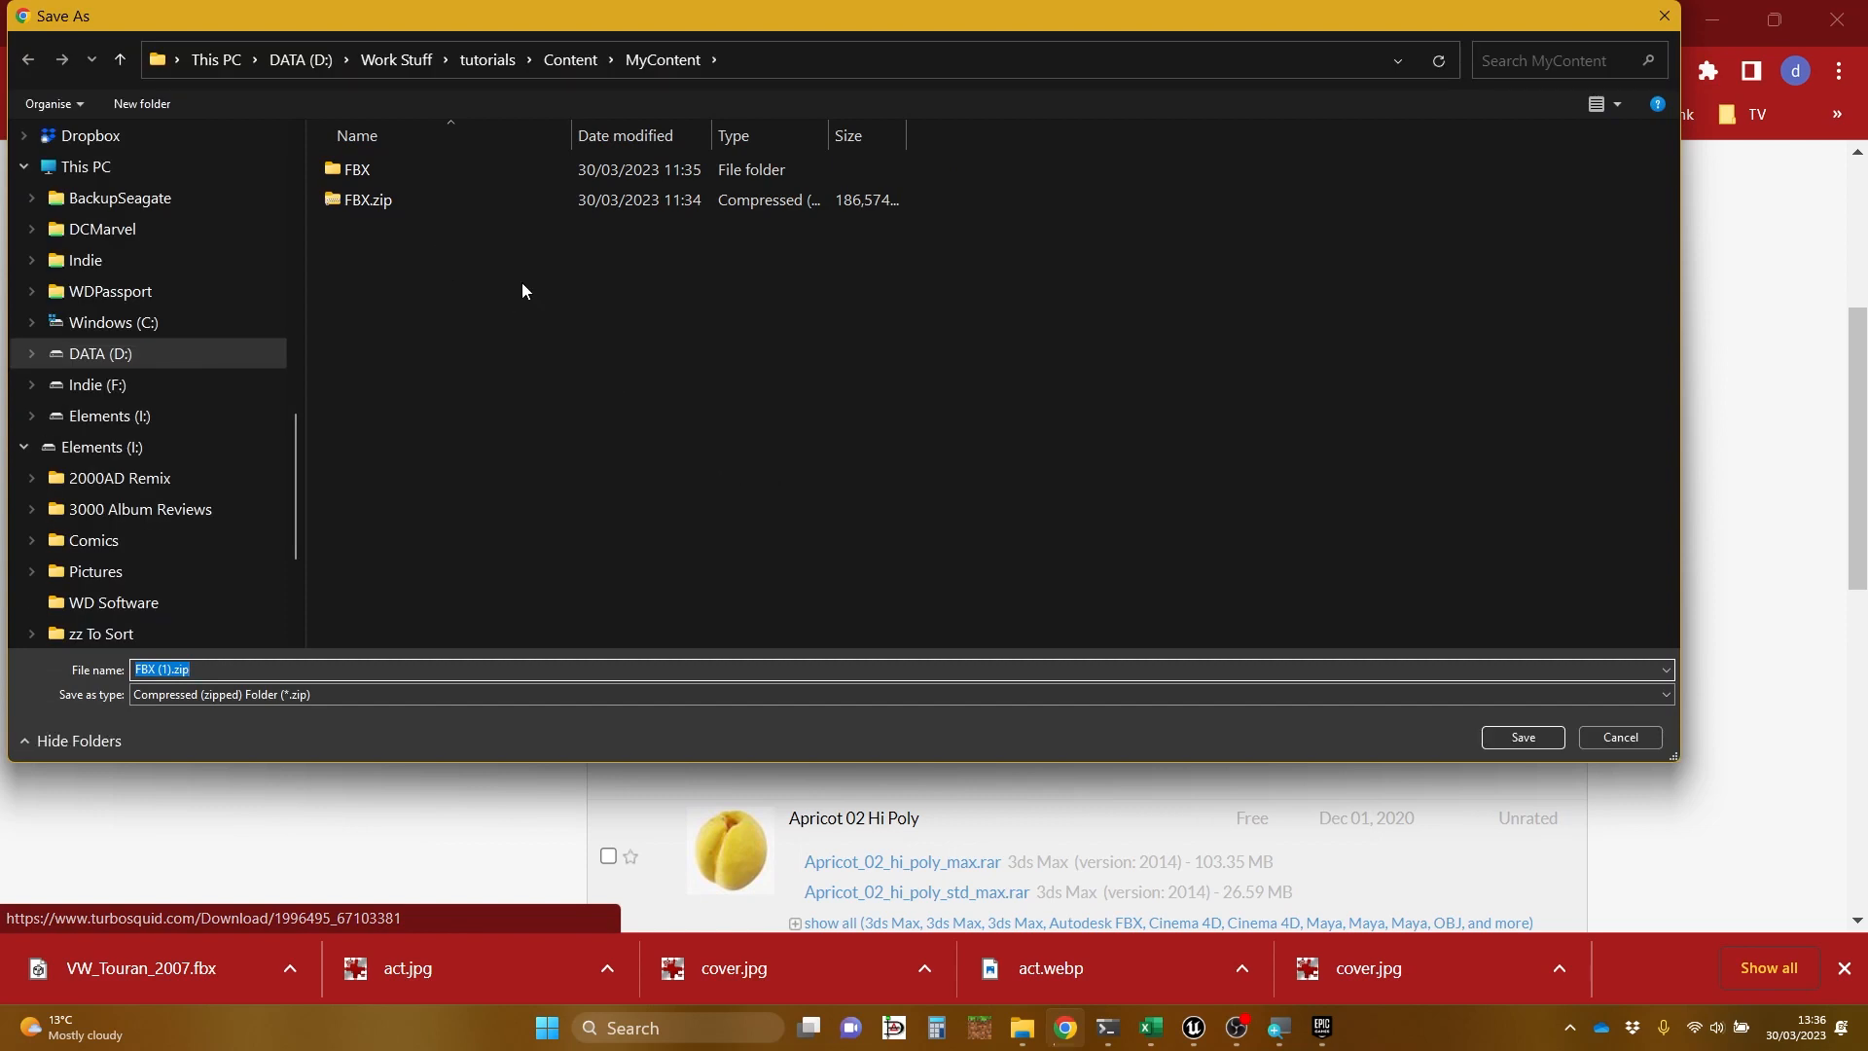
left_click(381, 169)
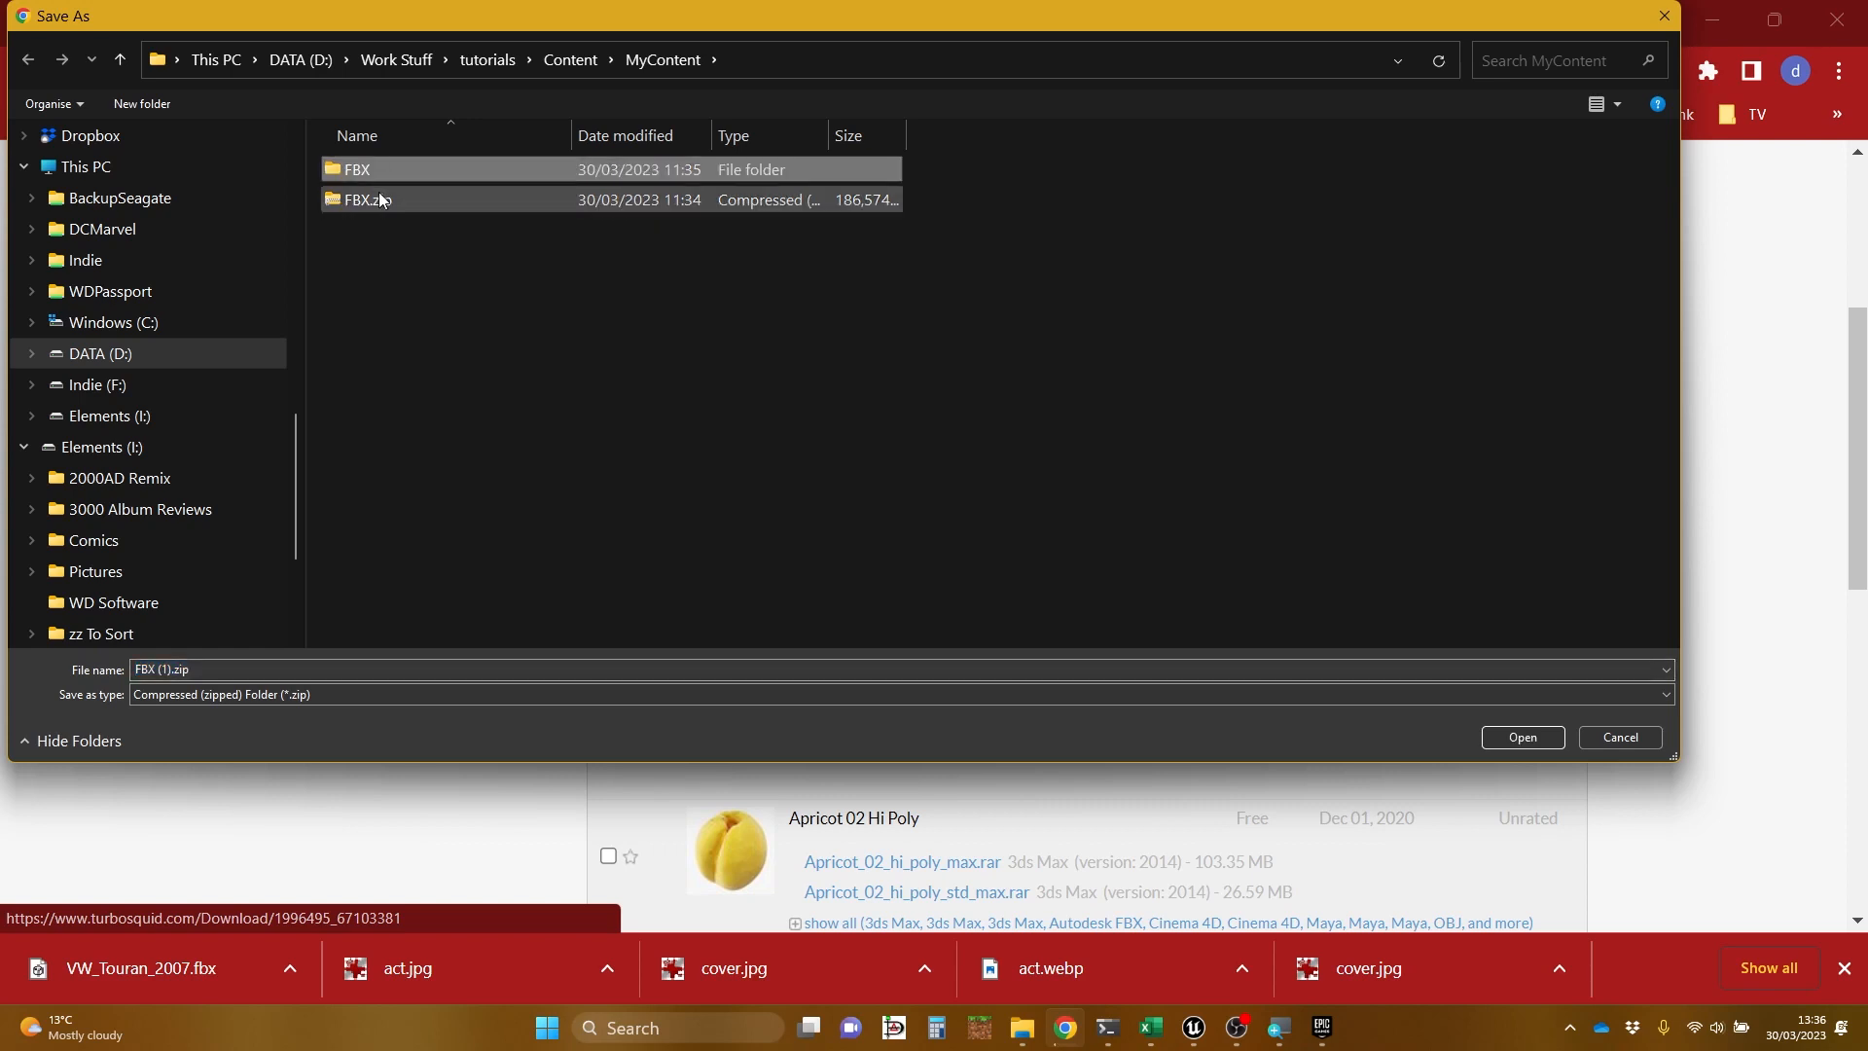
left_click(379, 200)
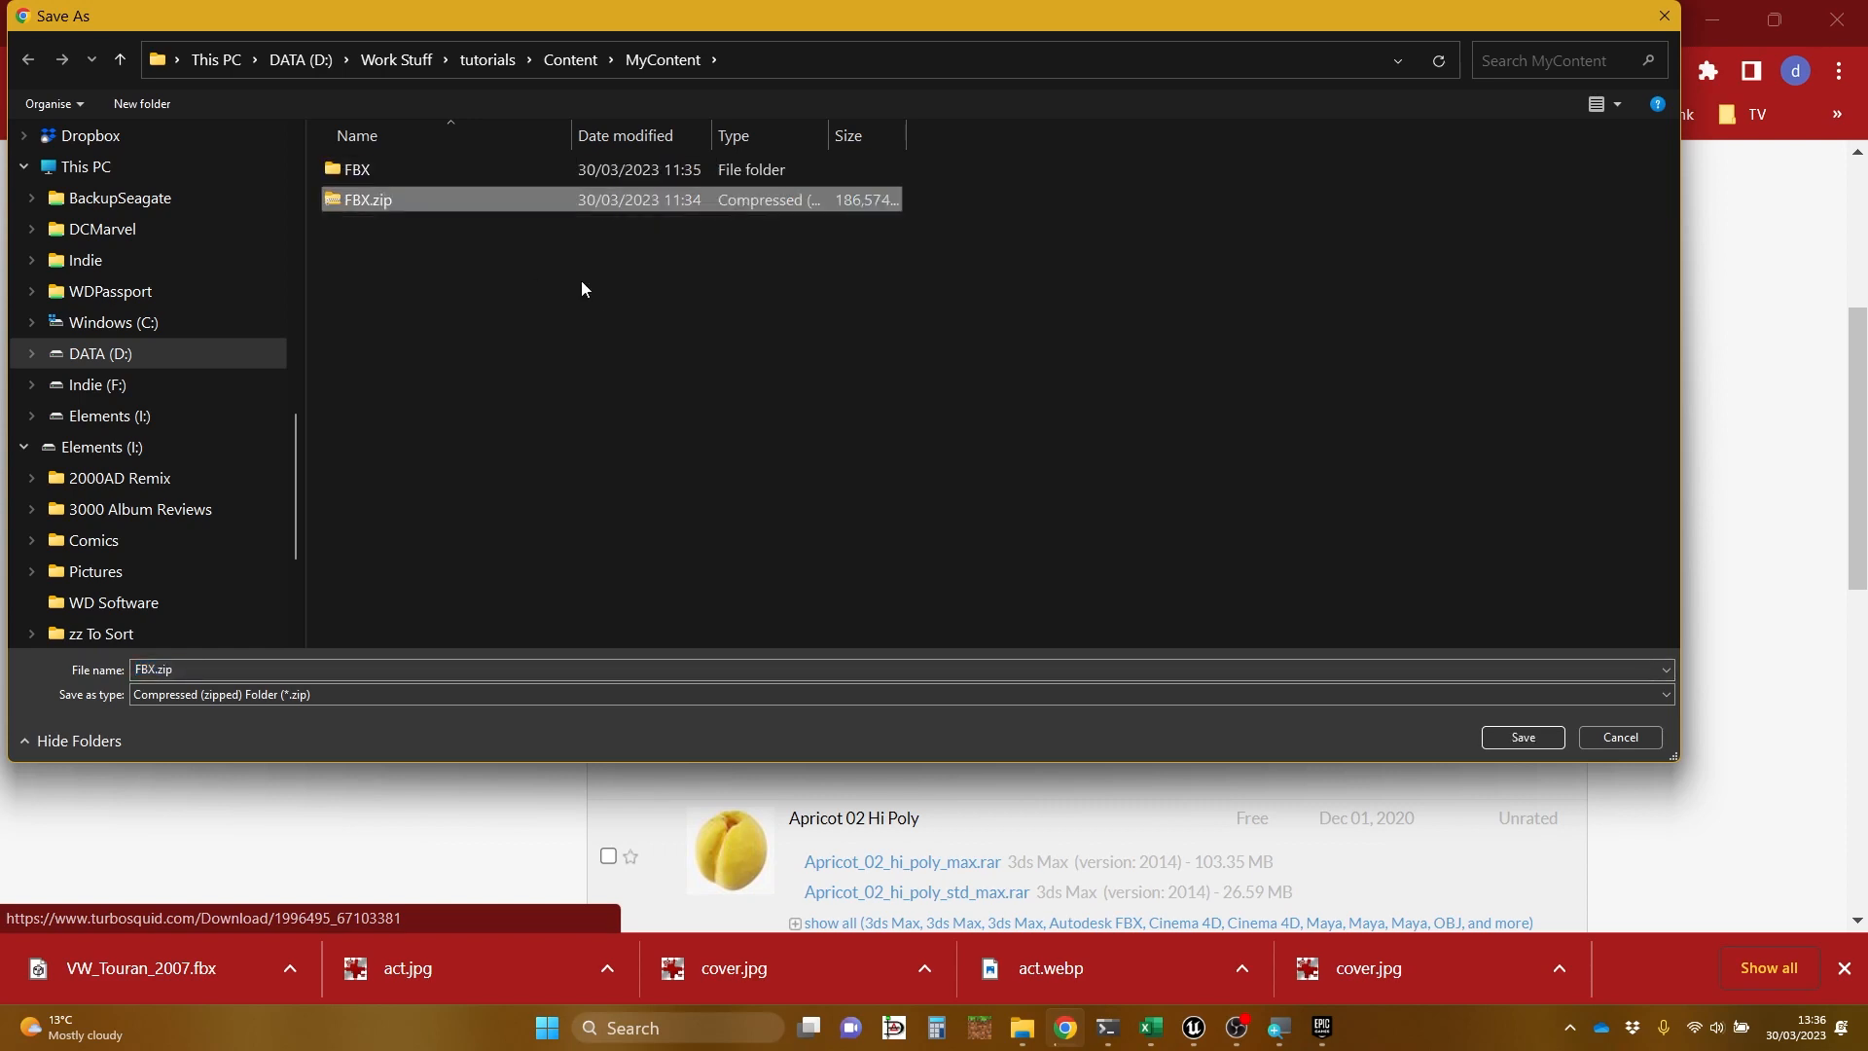
key("Delete")
left_click(436, 170)
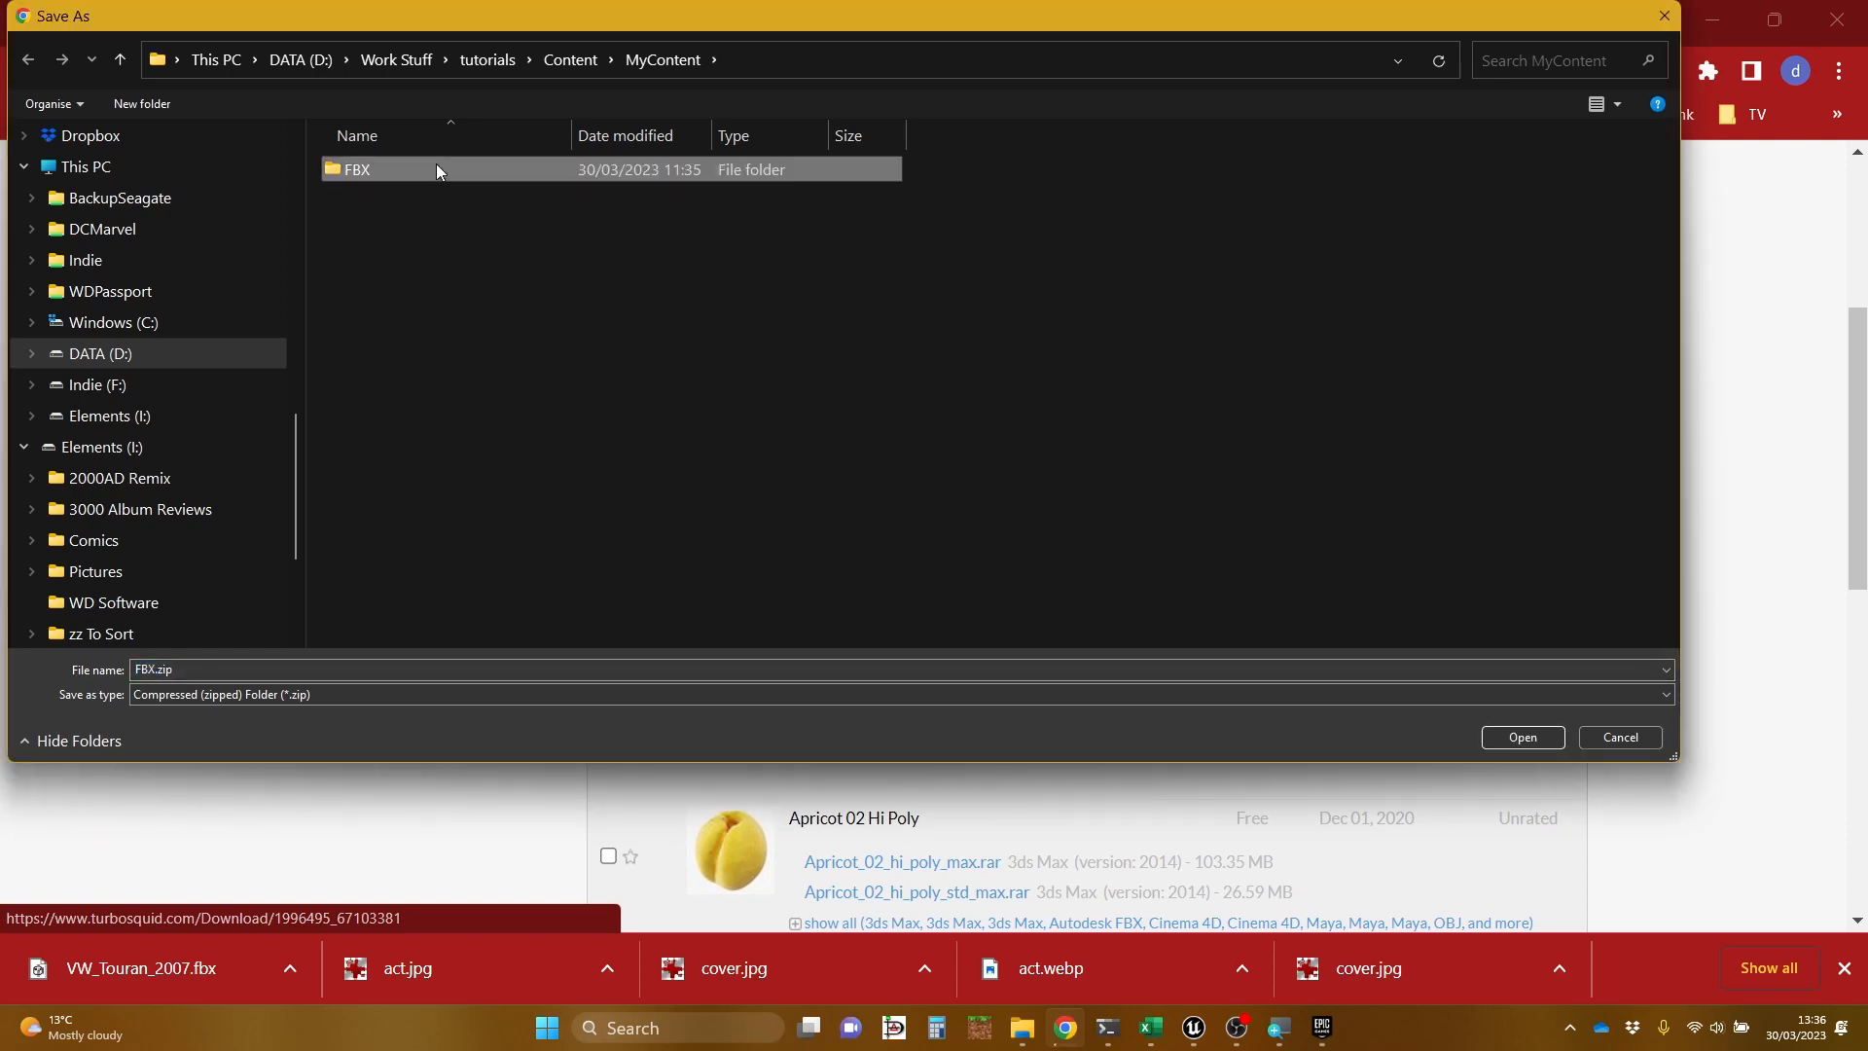
key("Delete")
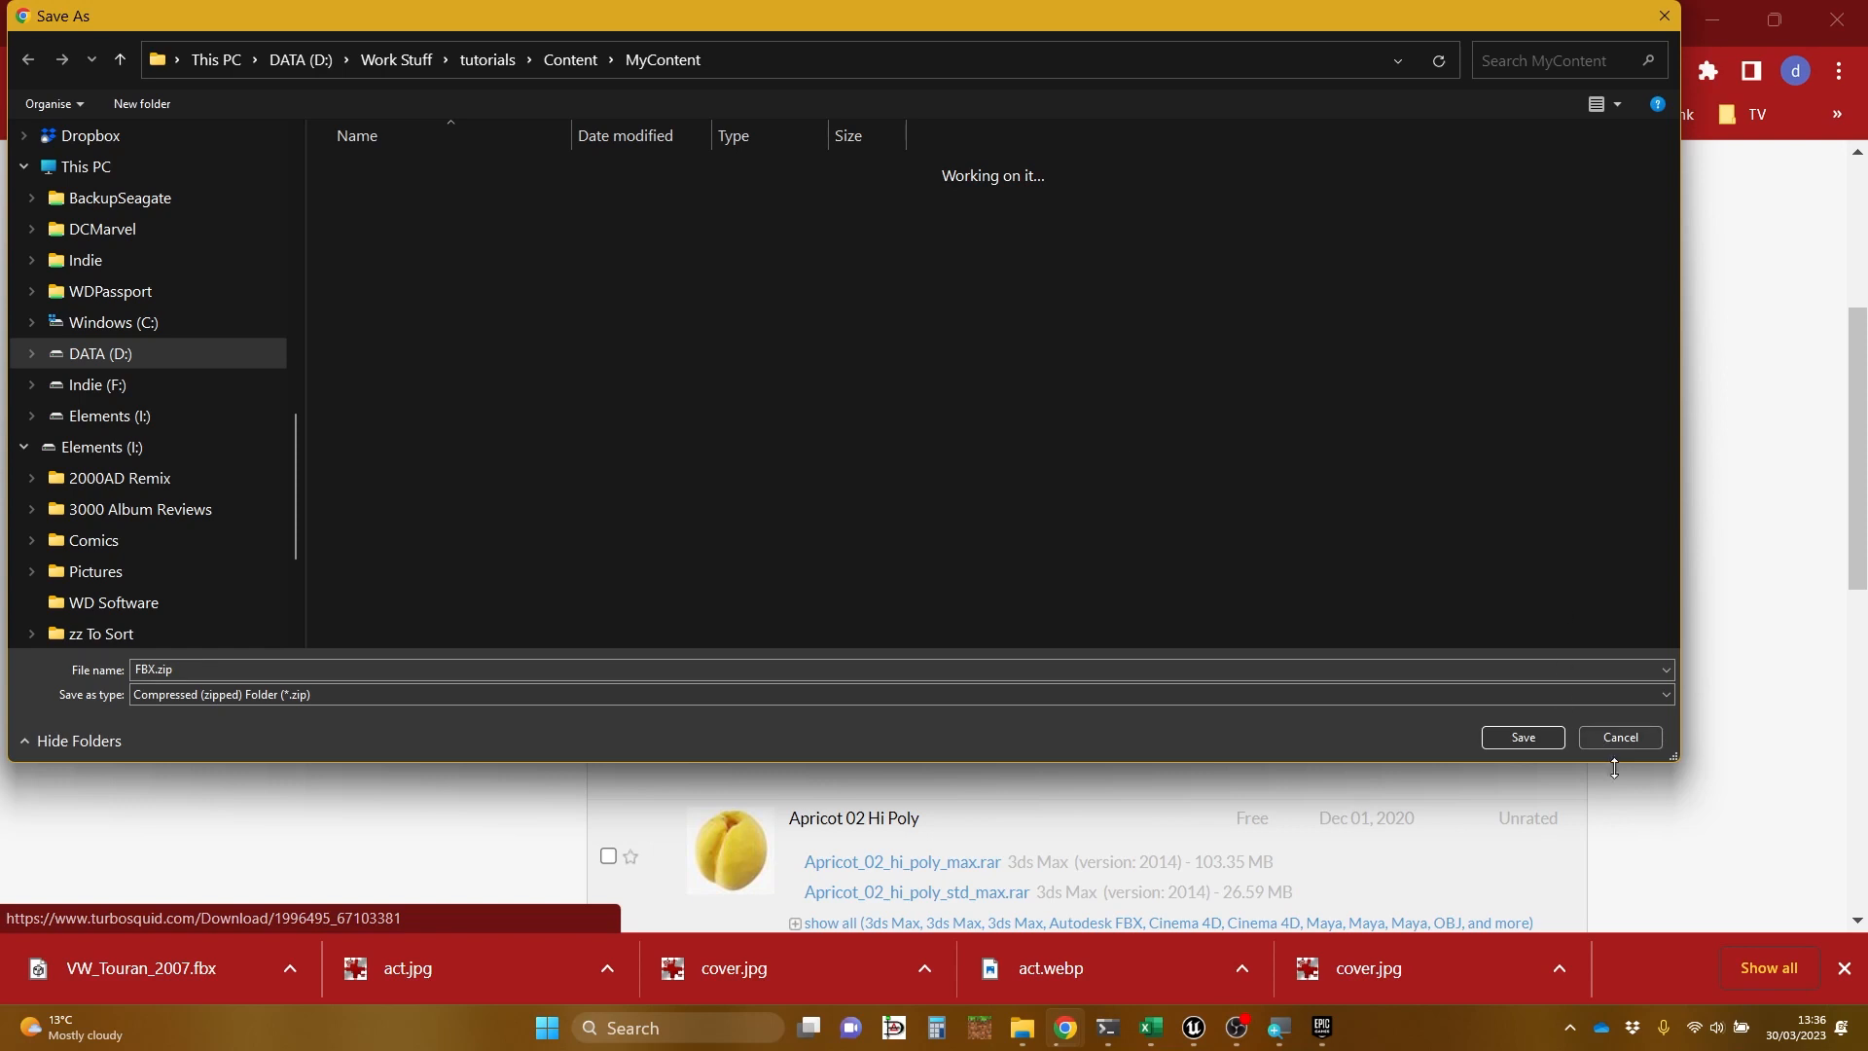
left_click(1632, 739)
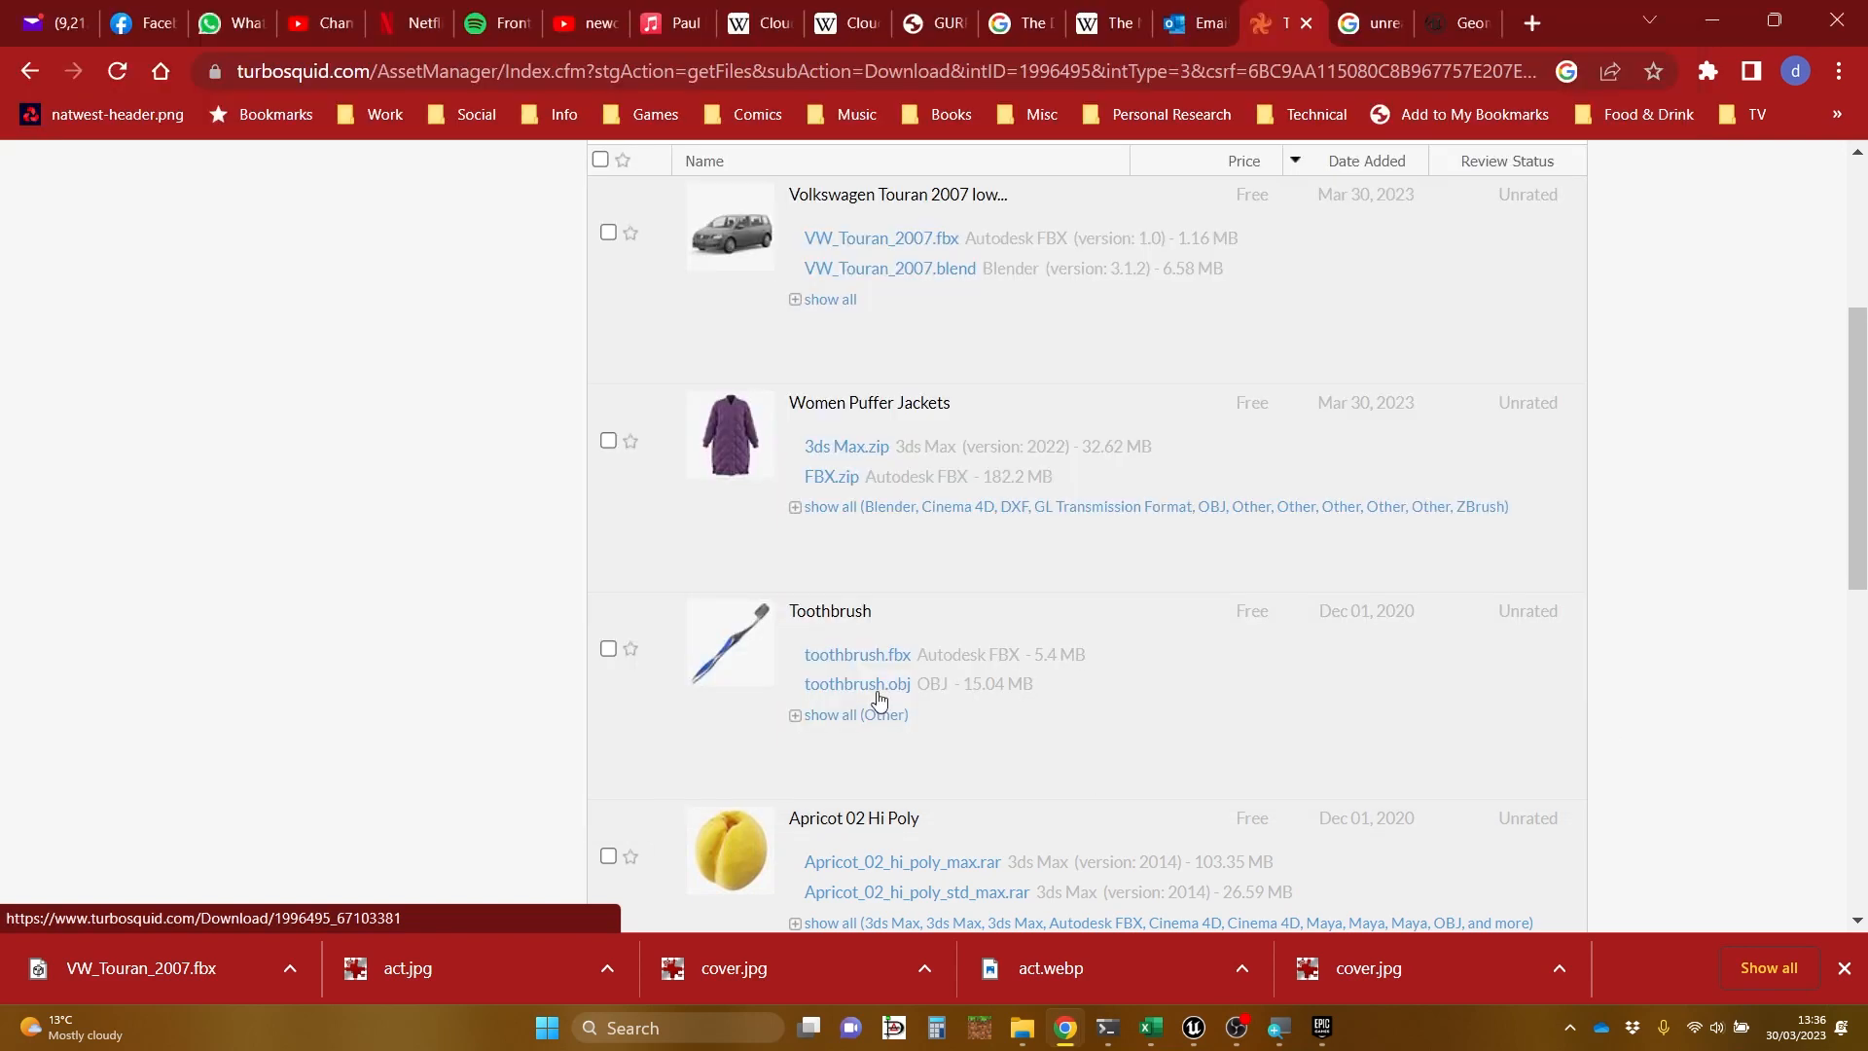
Step: Download the Women Puffer Jackets FBX.zip into the Work Stuff folder on the DATA (D:) drive
left_click(845, 473)
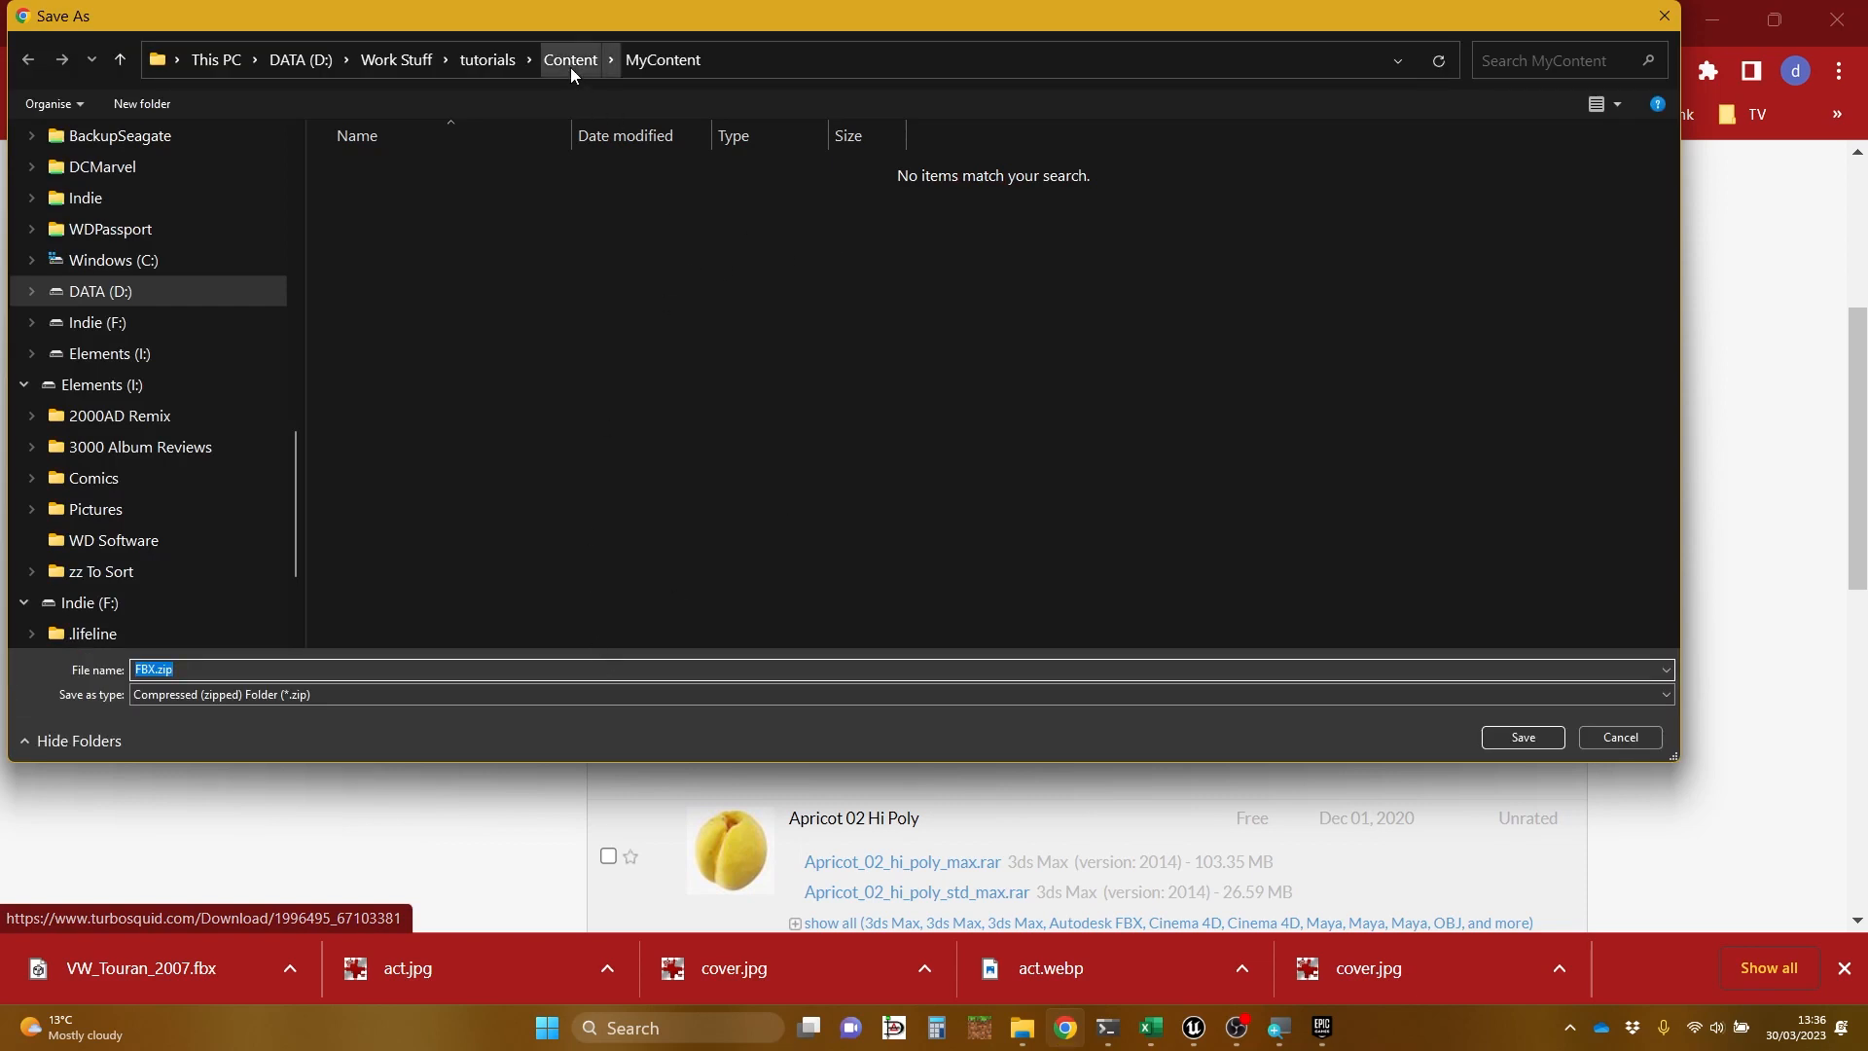
left_click(502, 62)
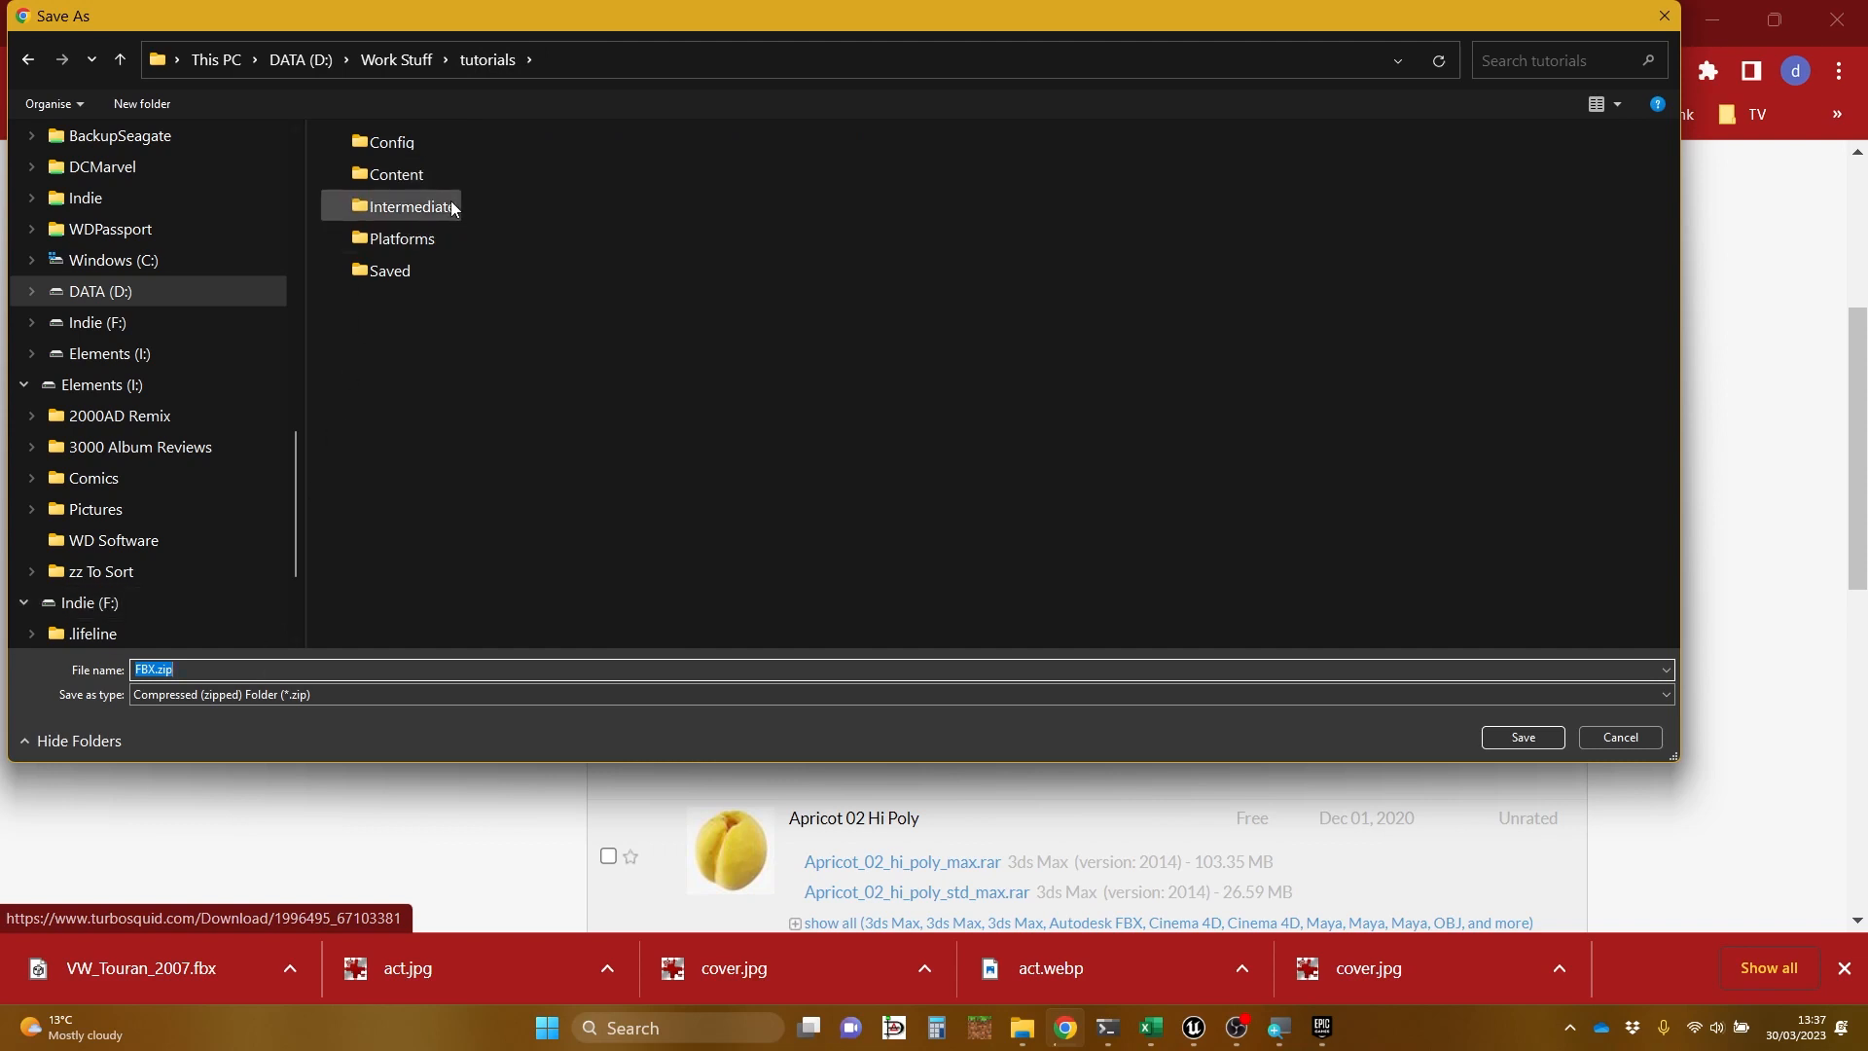
left_click(409, 63)
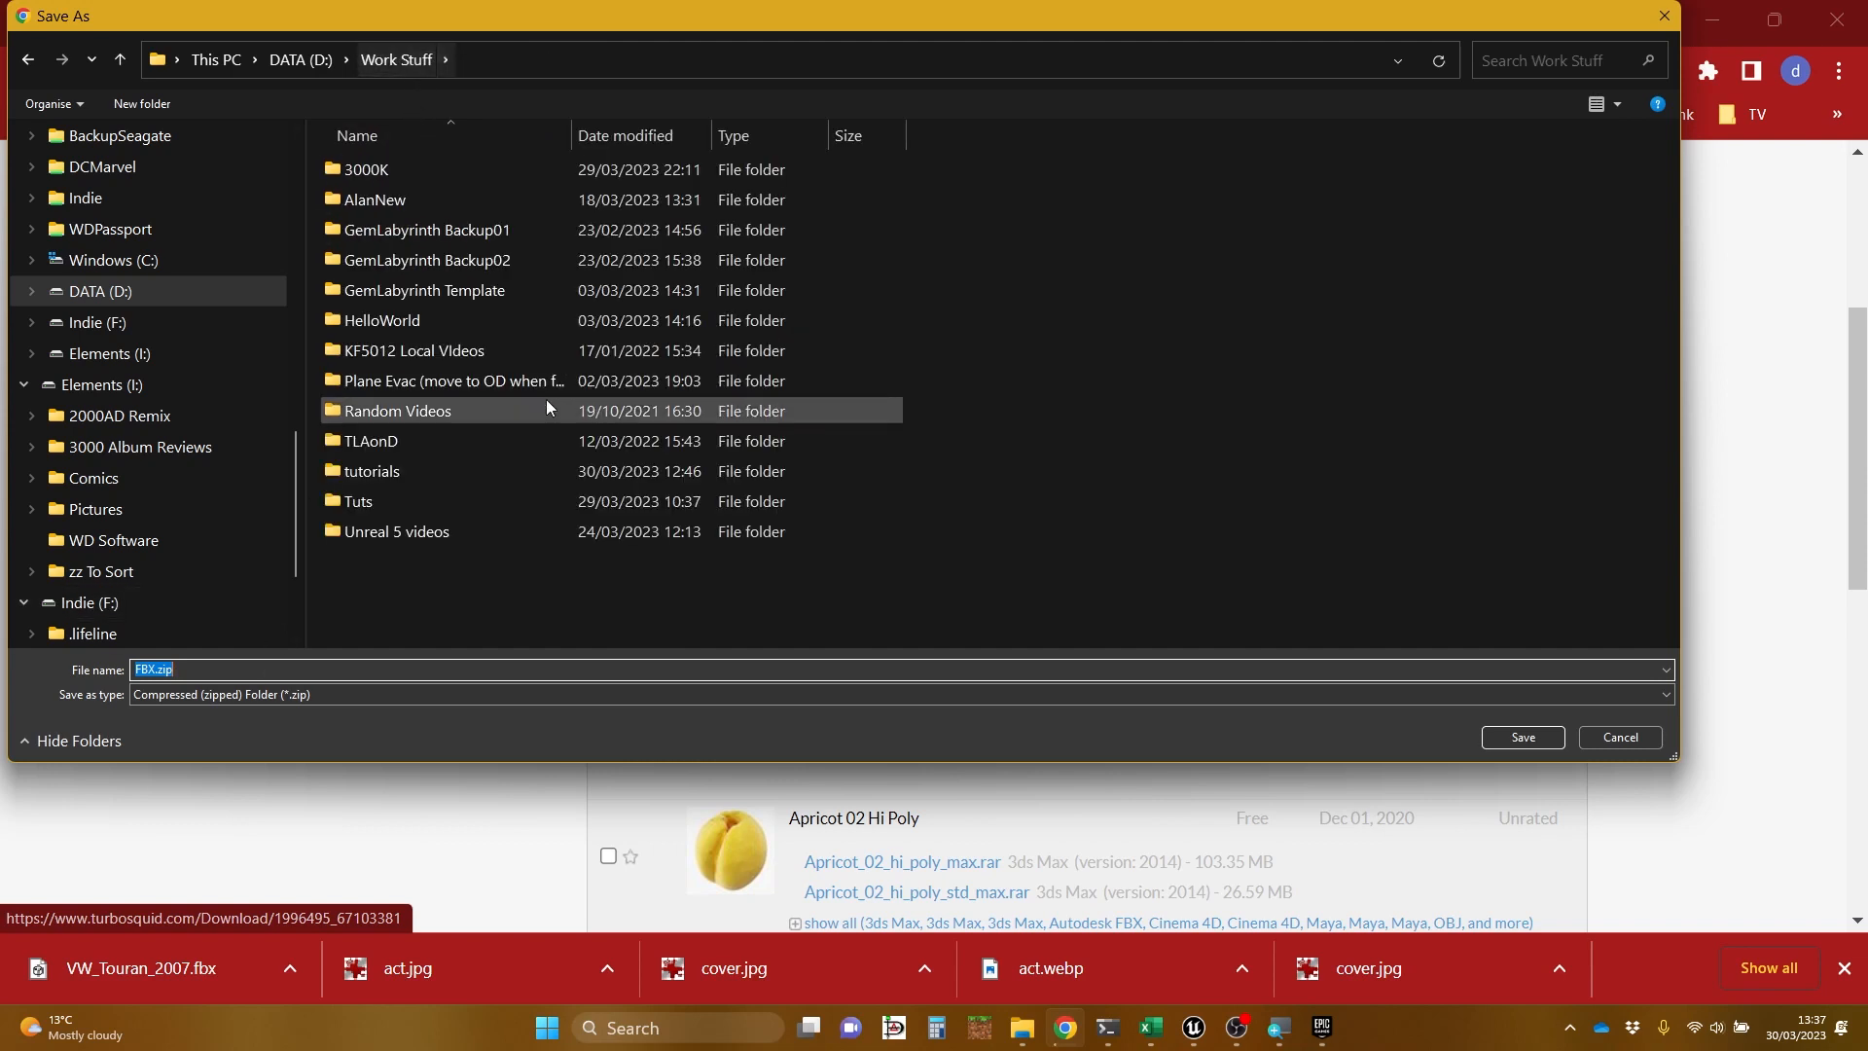
left_click(1521, 739)
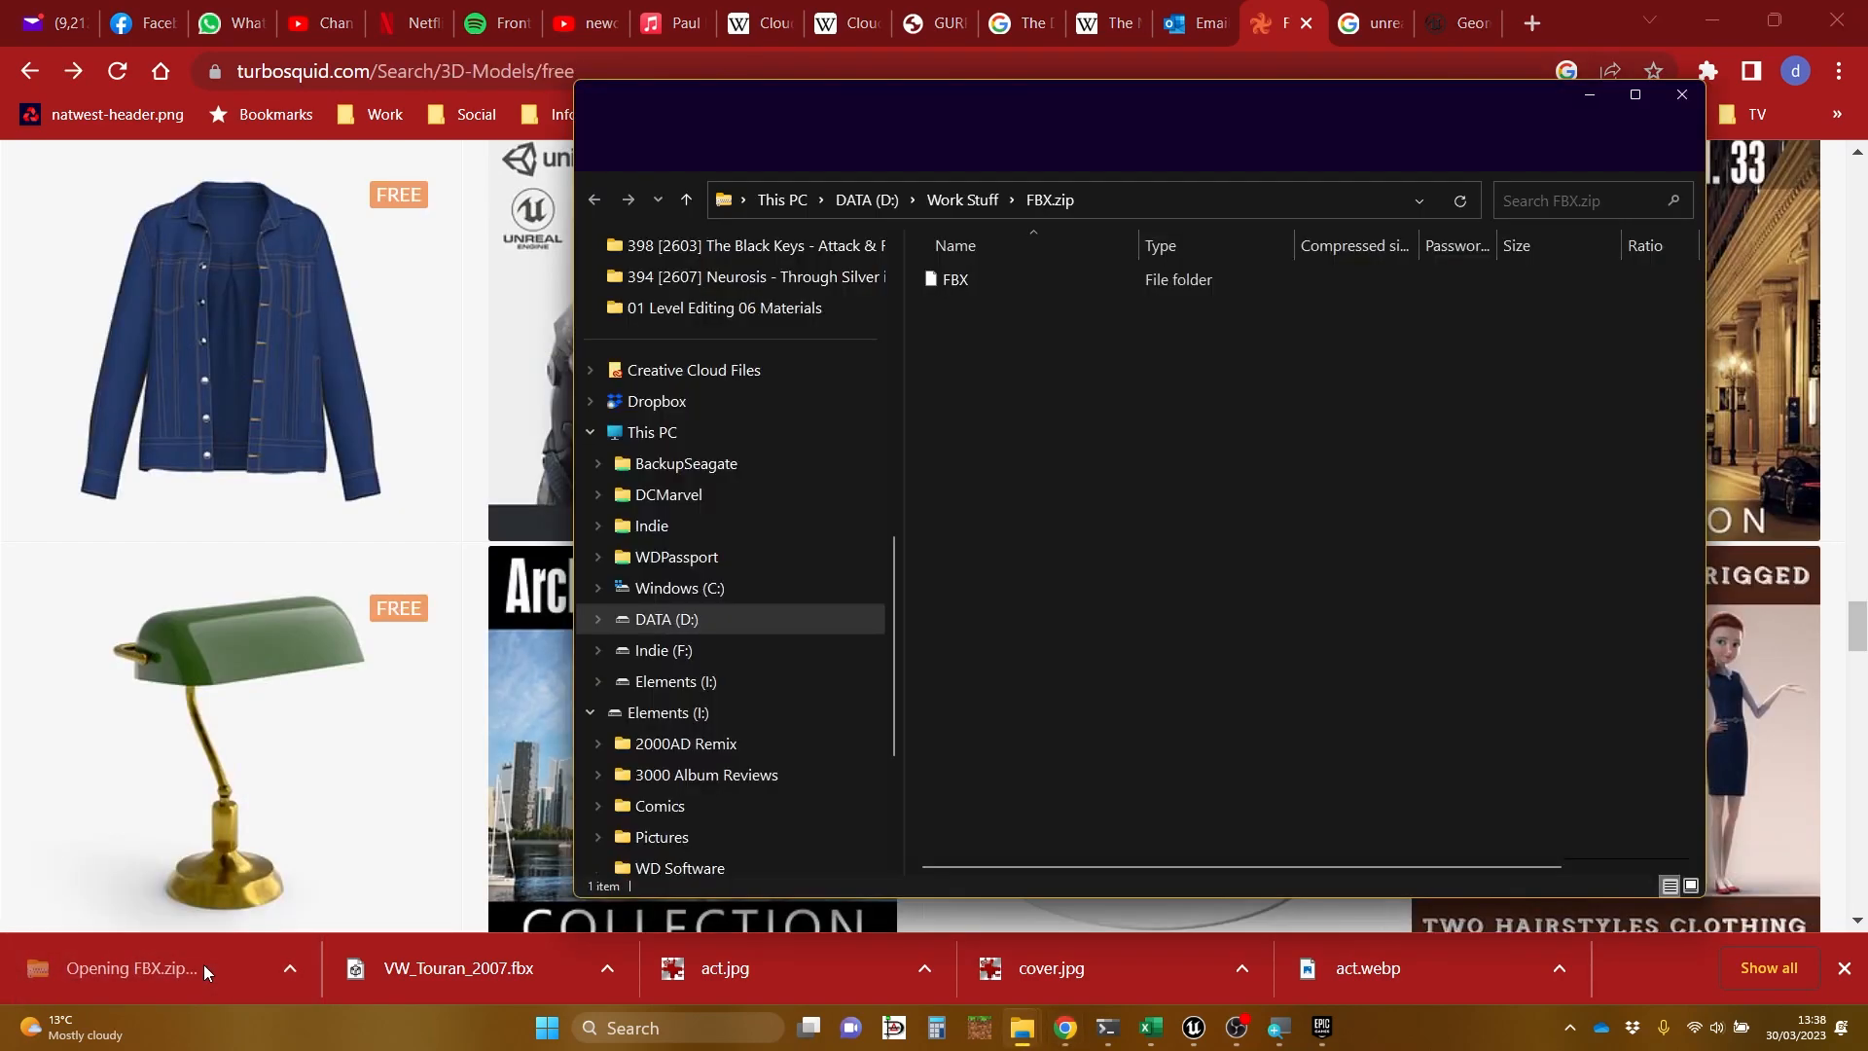
Step: Copy the FBX folder from FBX.zip into the project's Work Stuff/tutorials/Content/MyContent folder
left_click(972, 282)
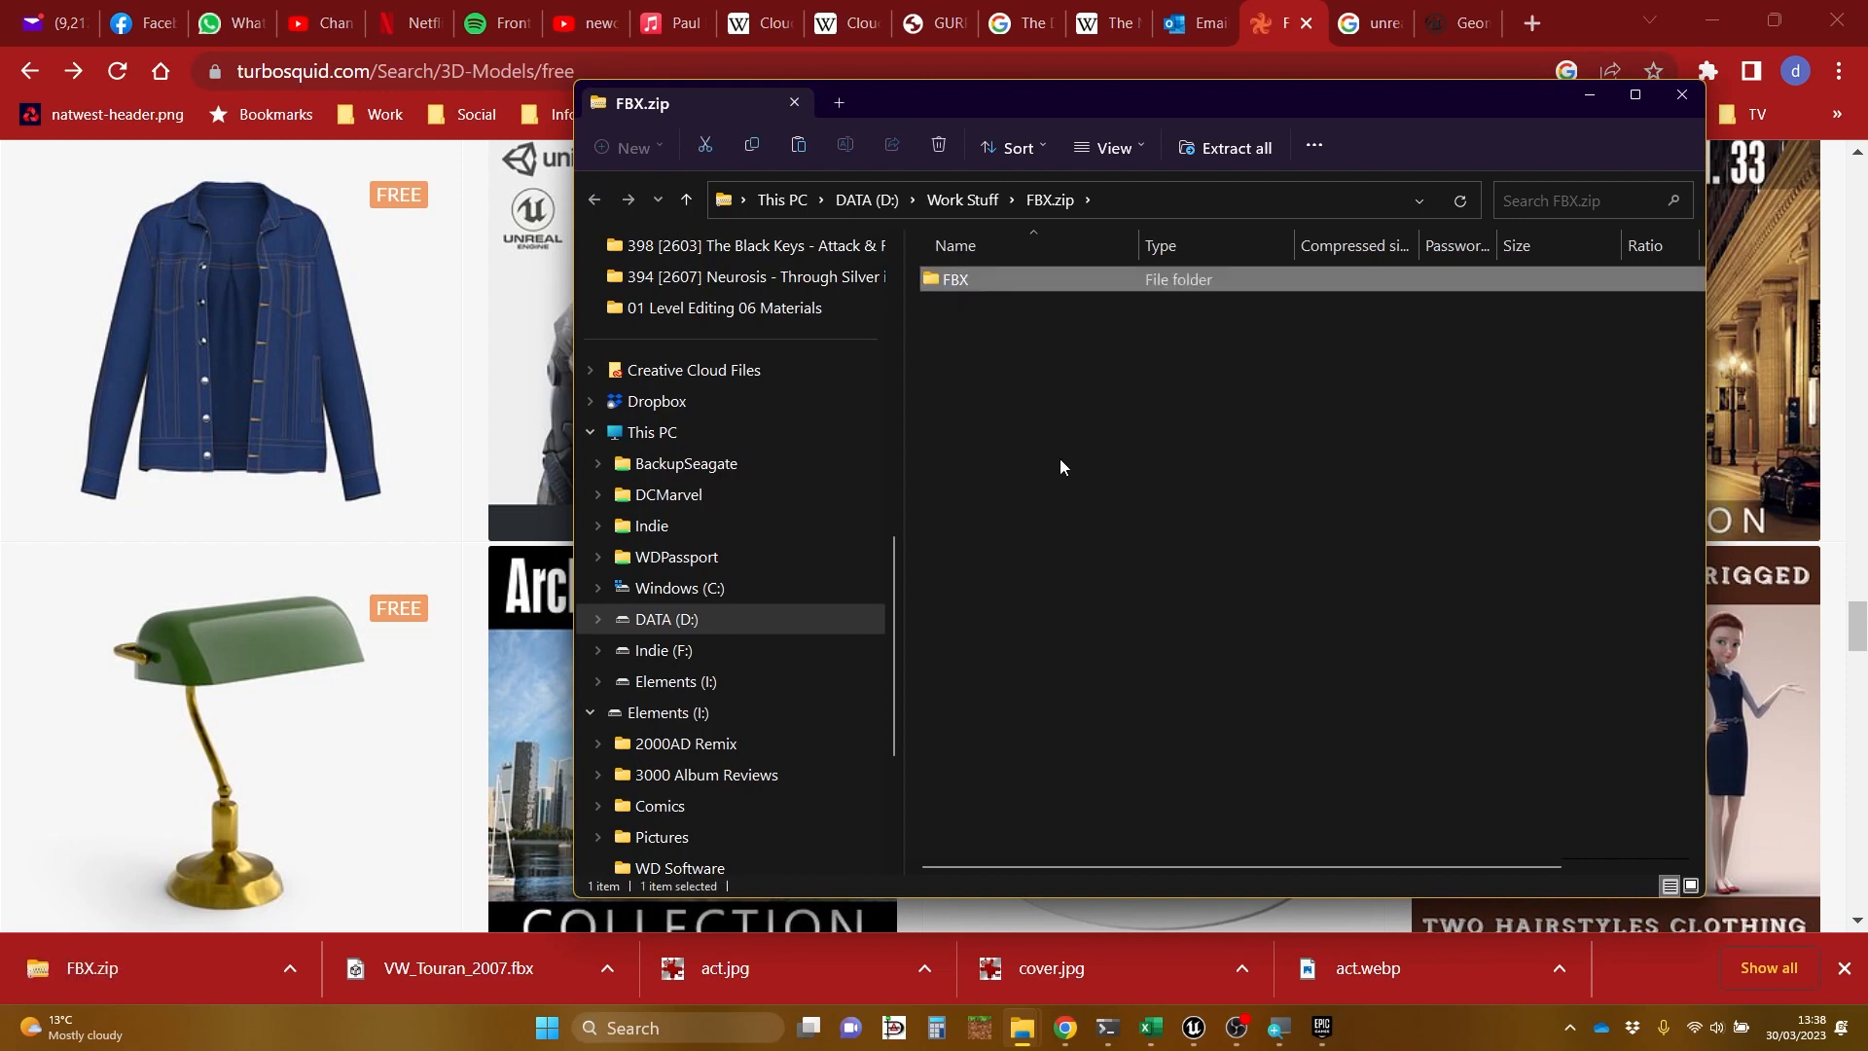
left_click(972, 201)
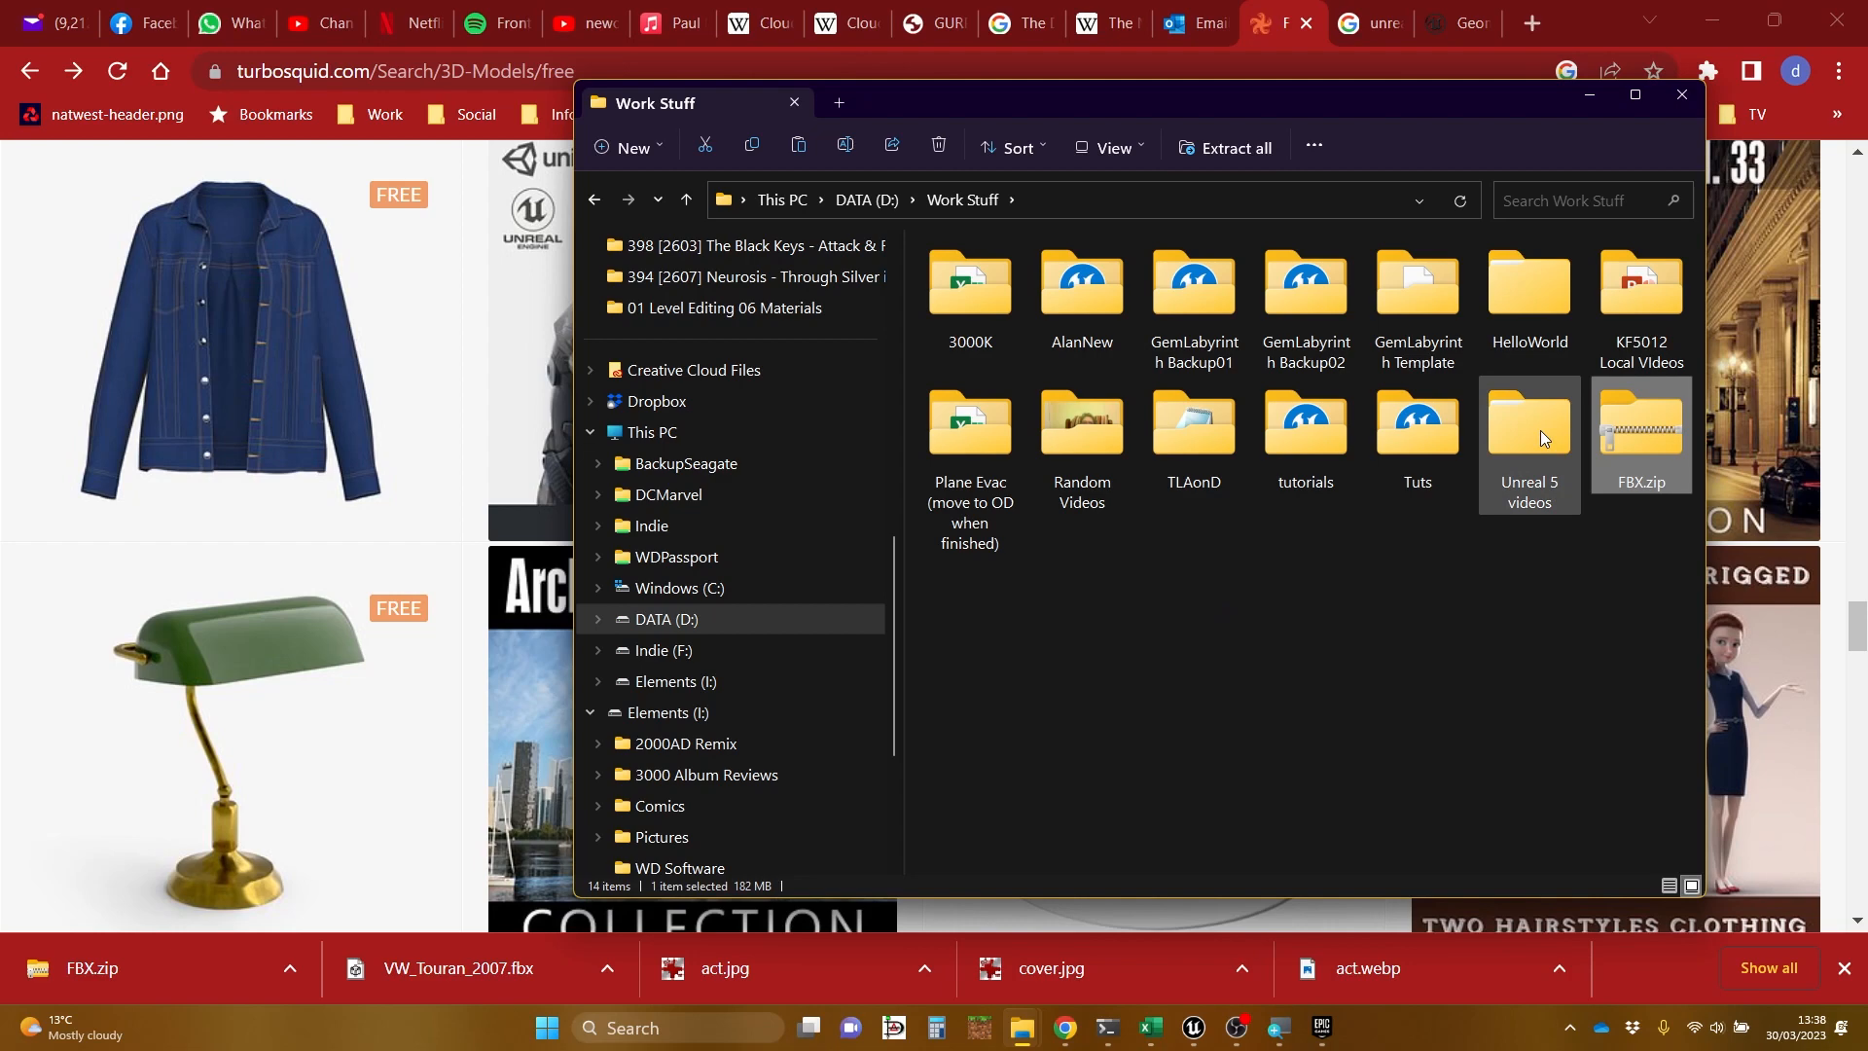
left_click(1298, 438)
double_click(1299, 438)
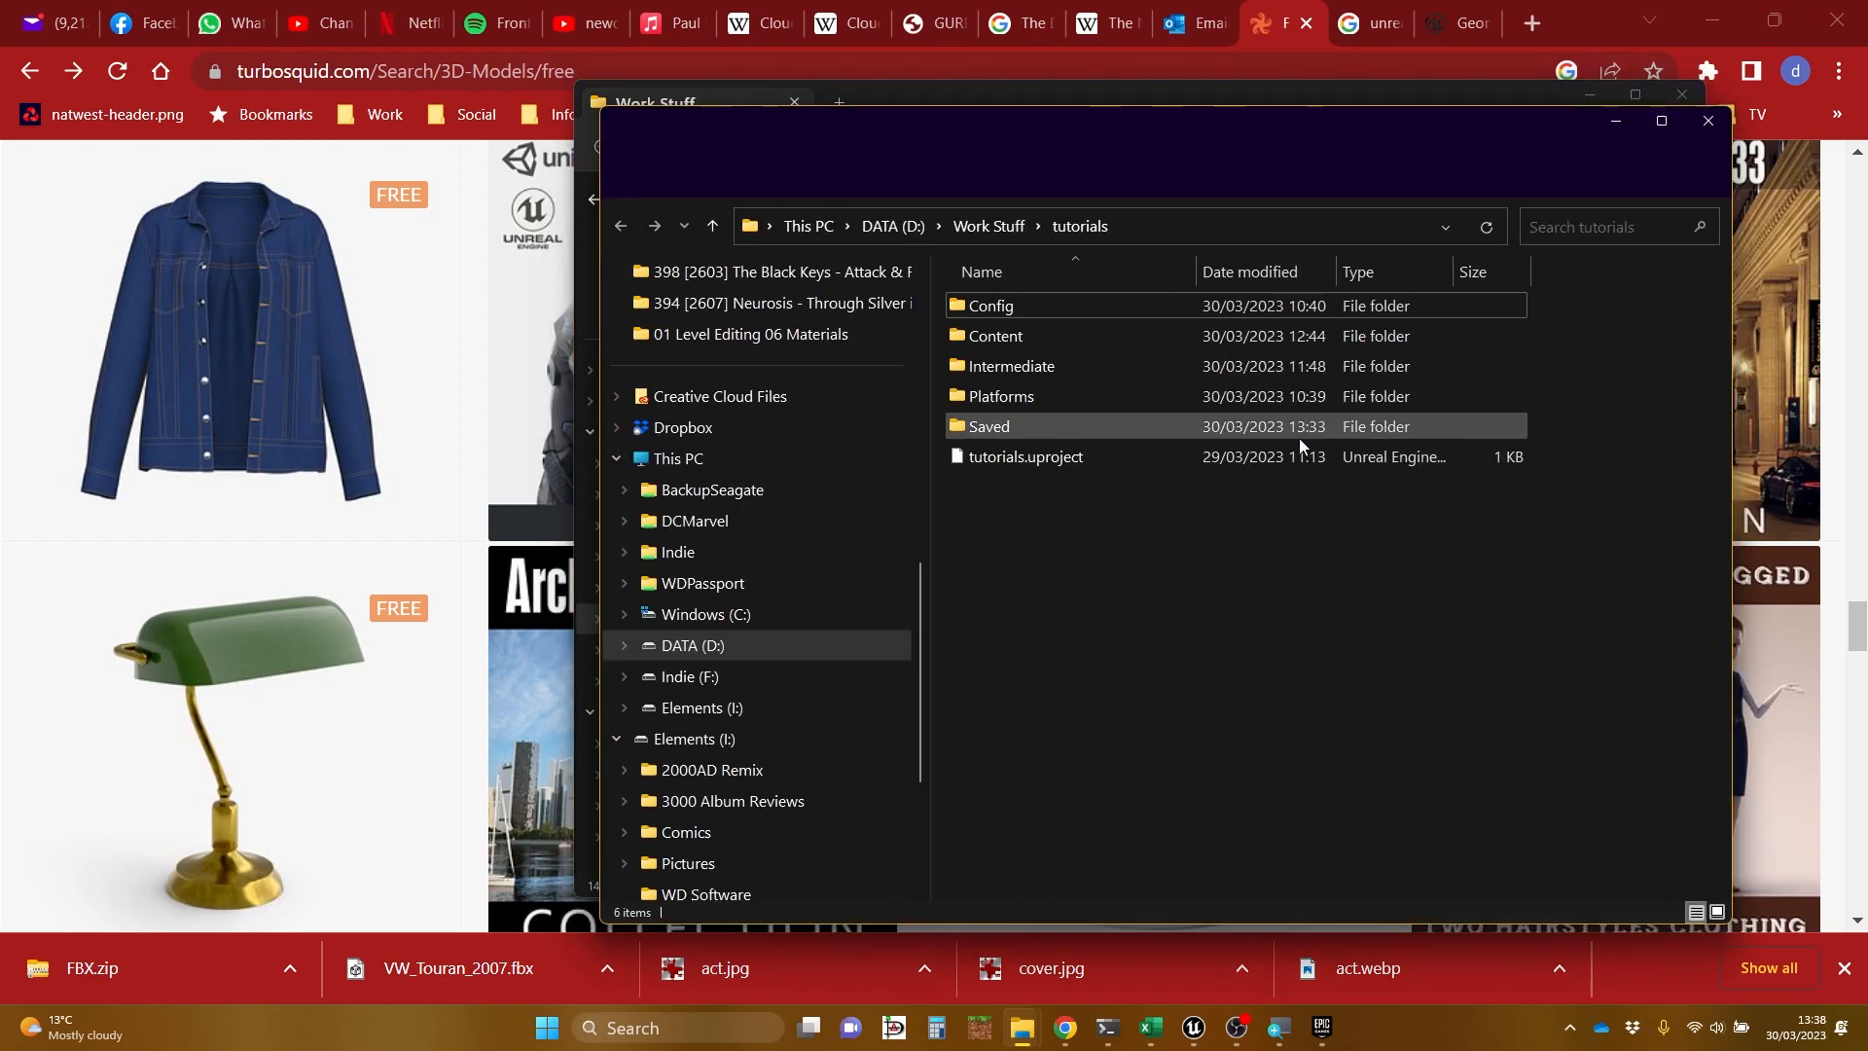
double_click(1013, 341)
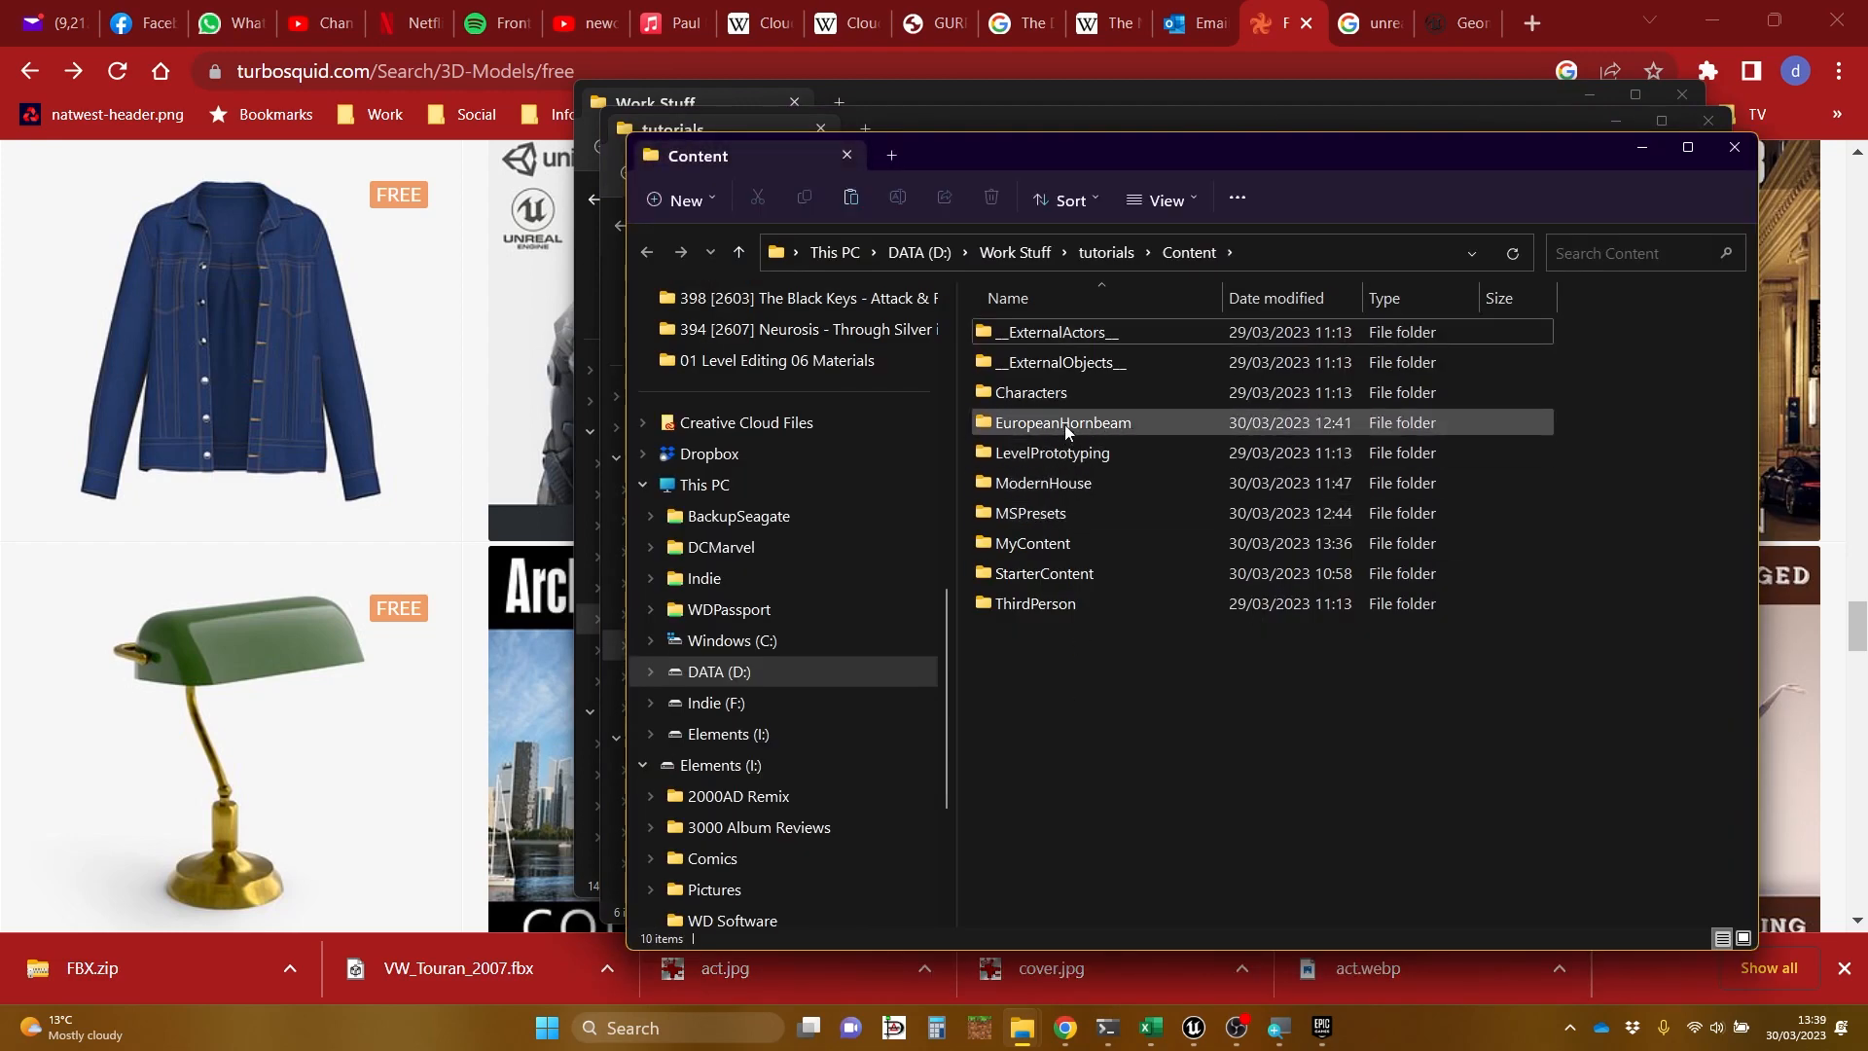
double_click(1041, 547)
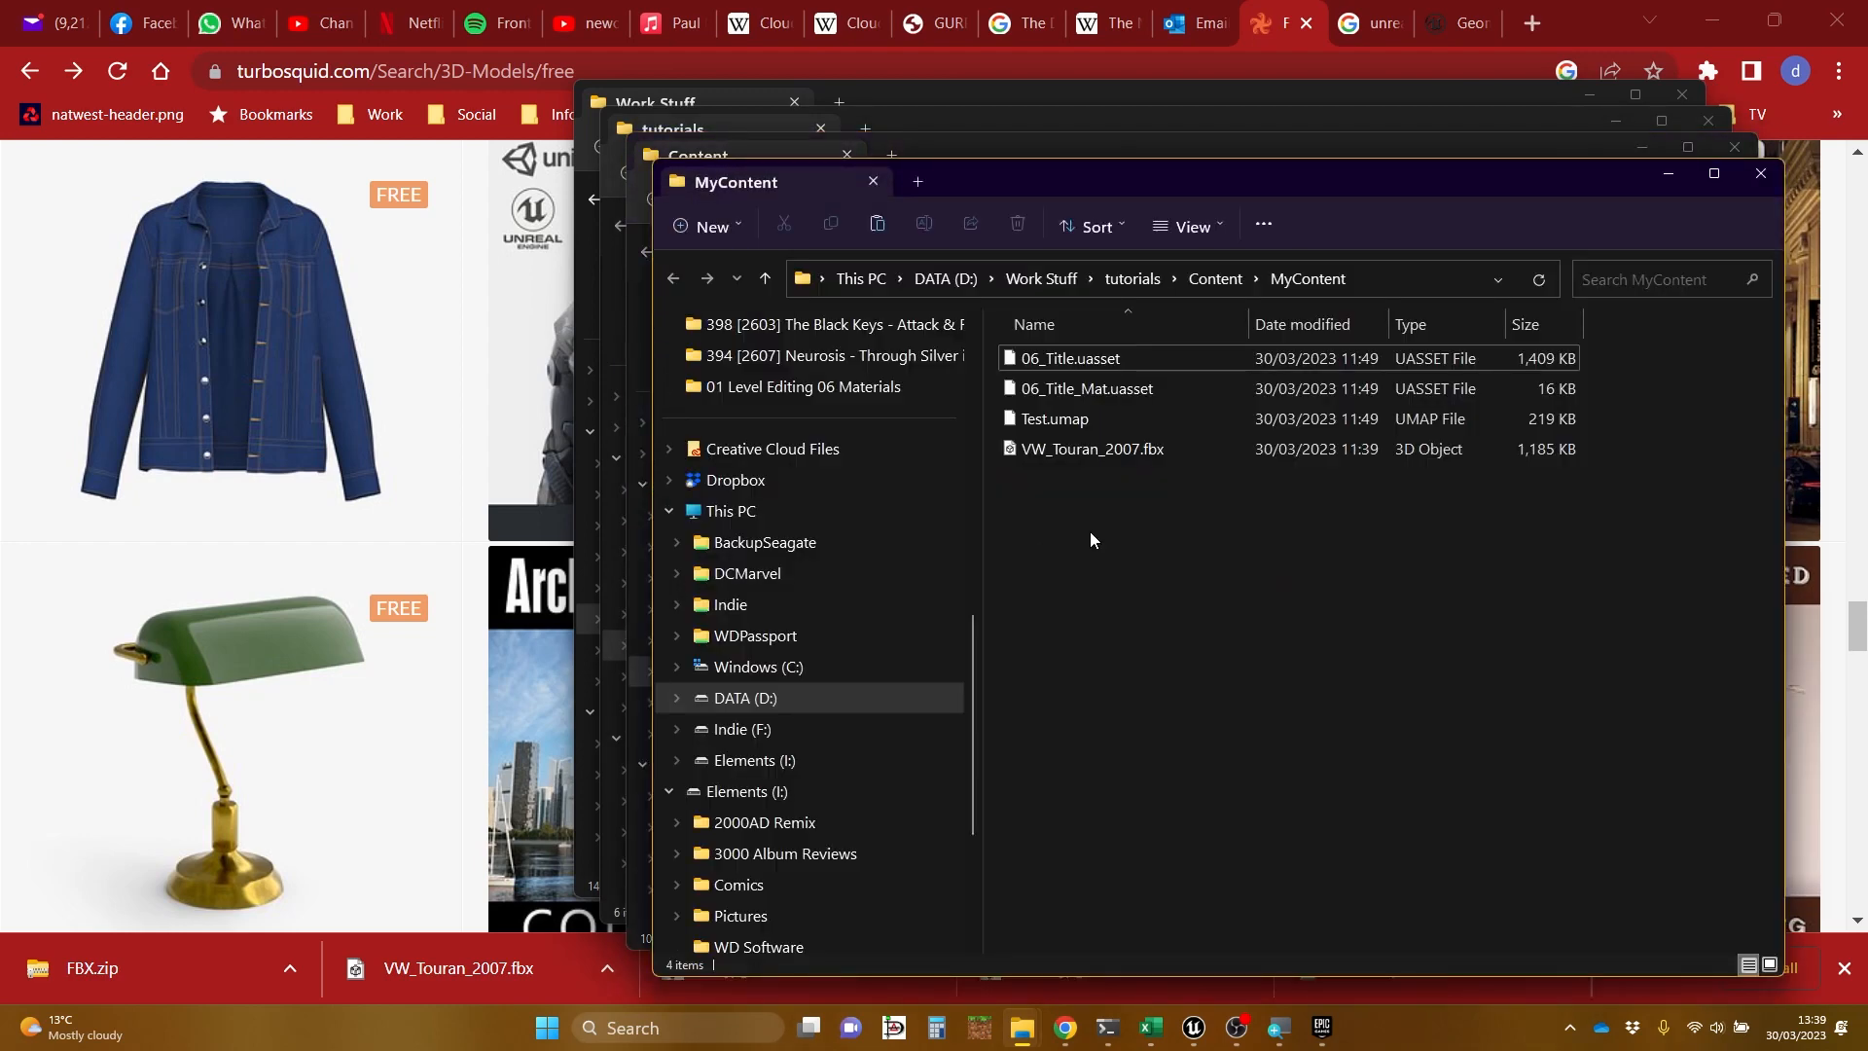
key("ctrl+v")
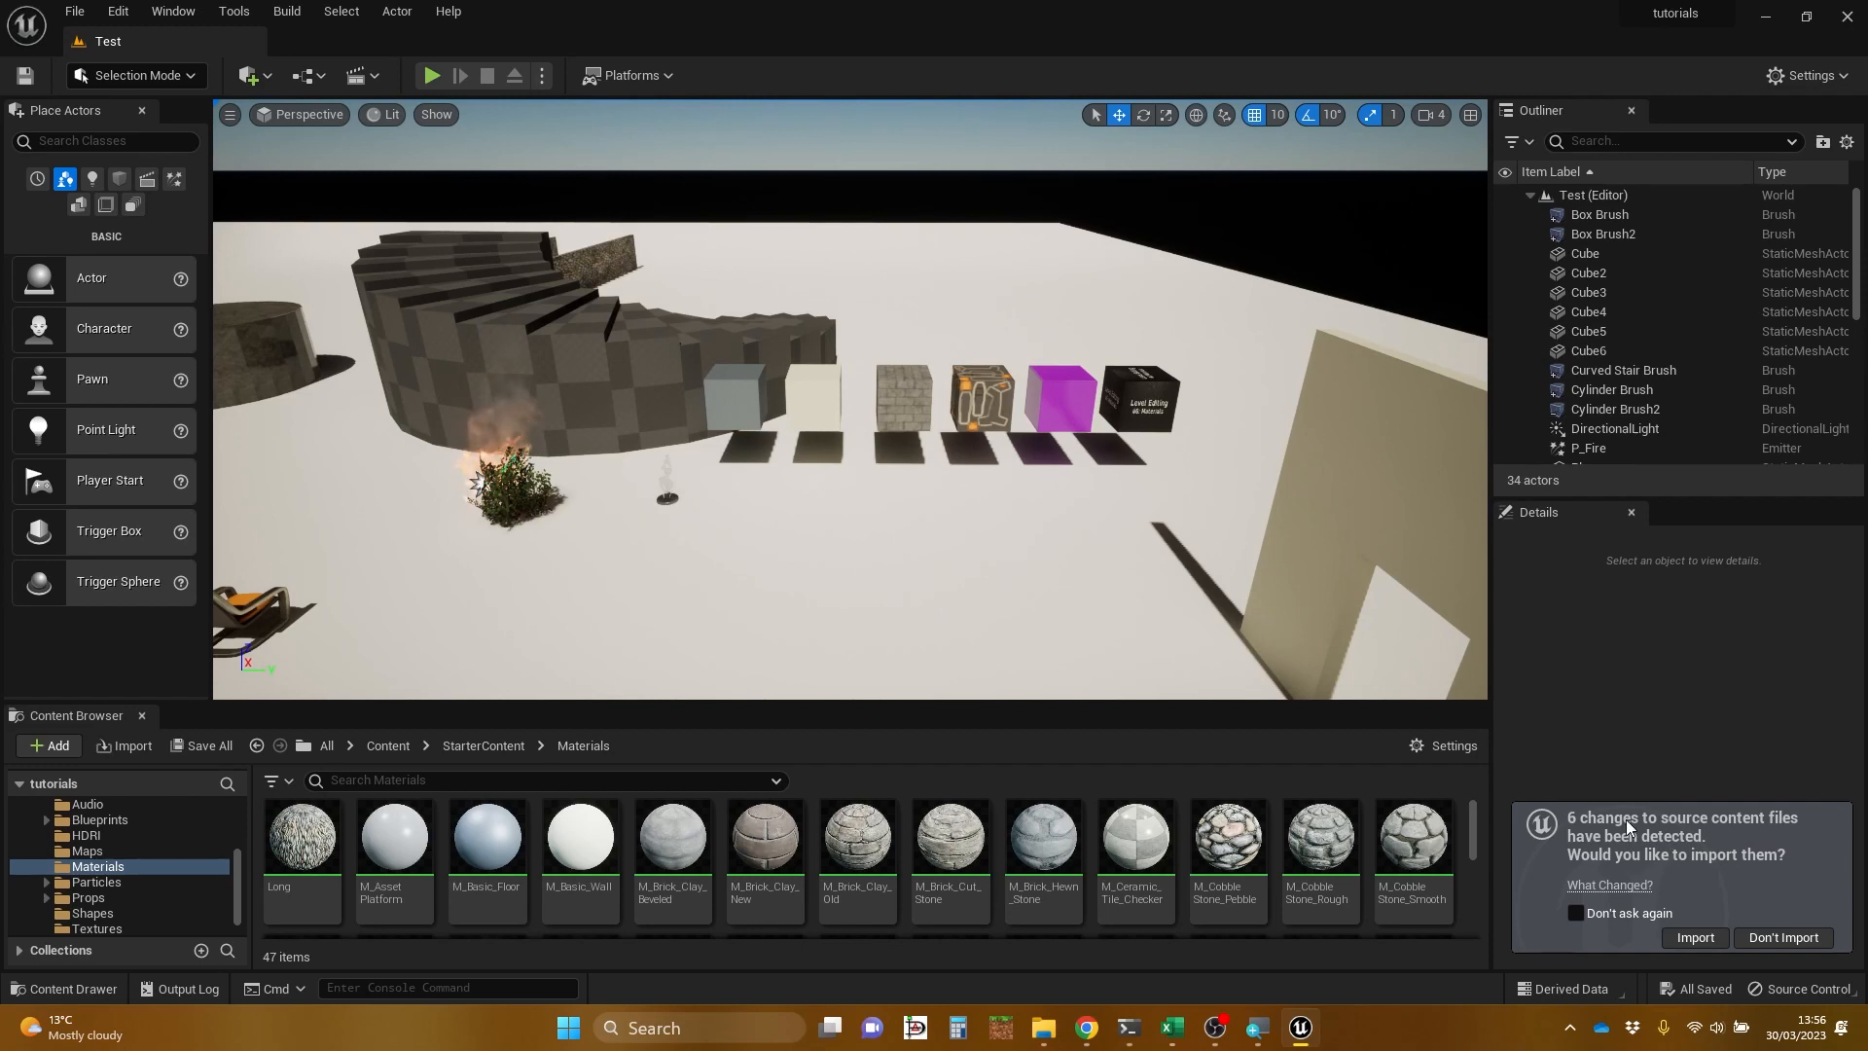
Step: In Unreal Editor, import all detected source files with Create New Materials as the material method, and close the message log
left_click(1695, 938)
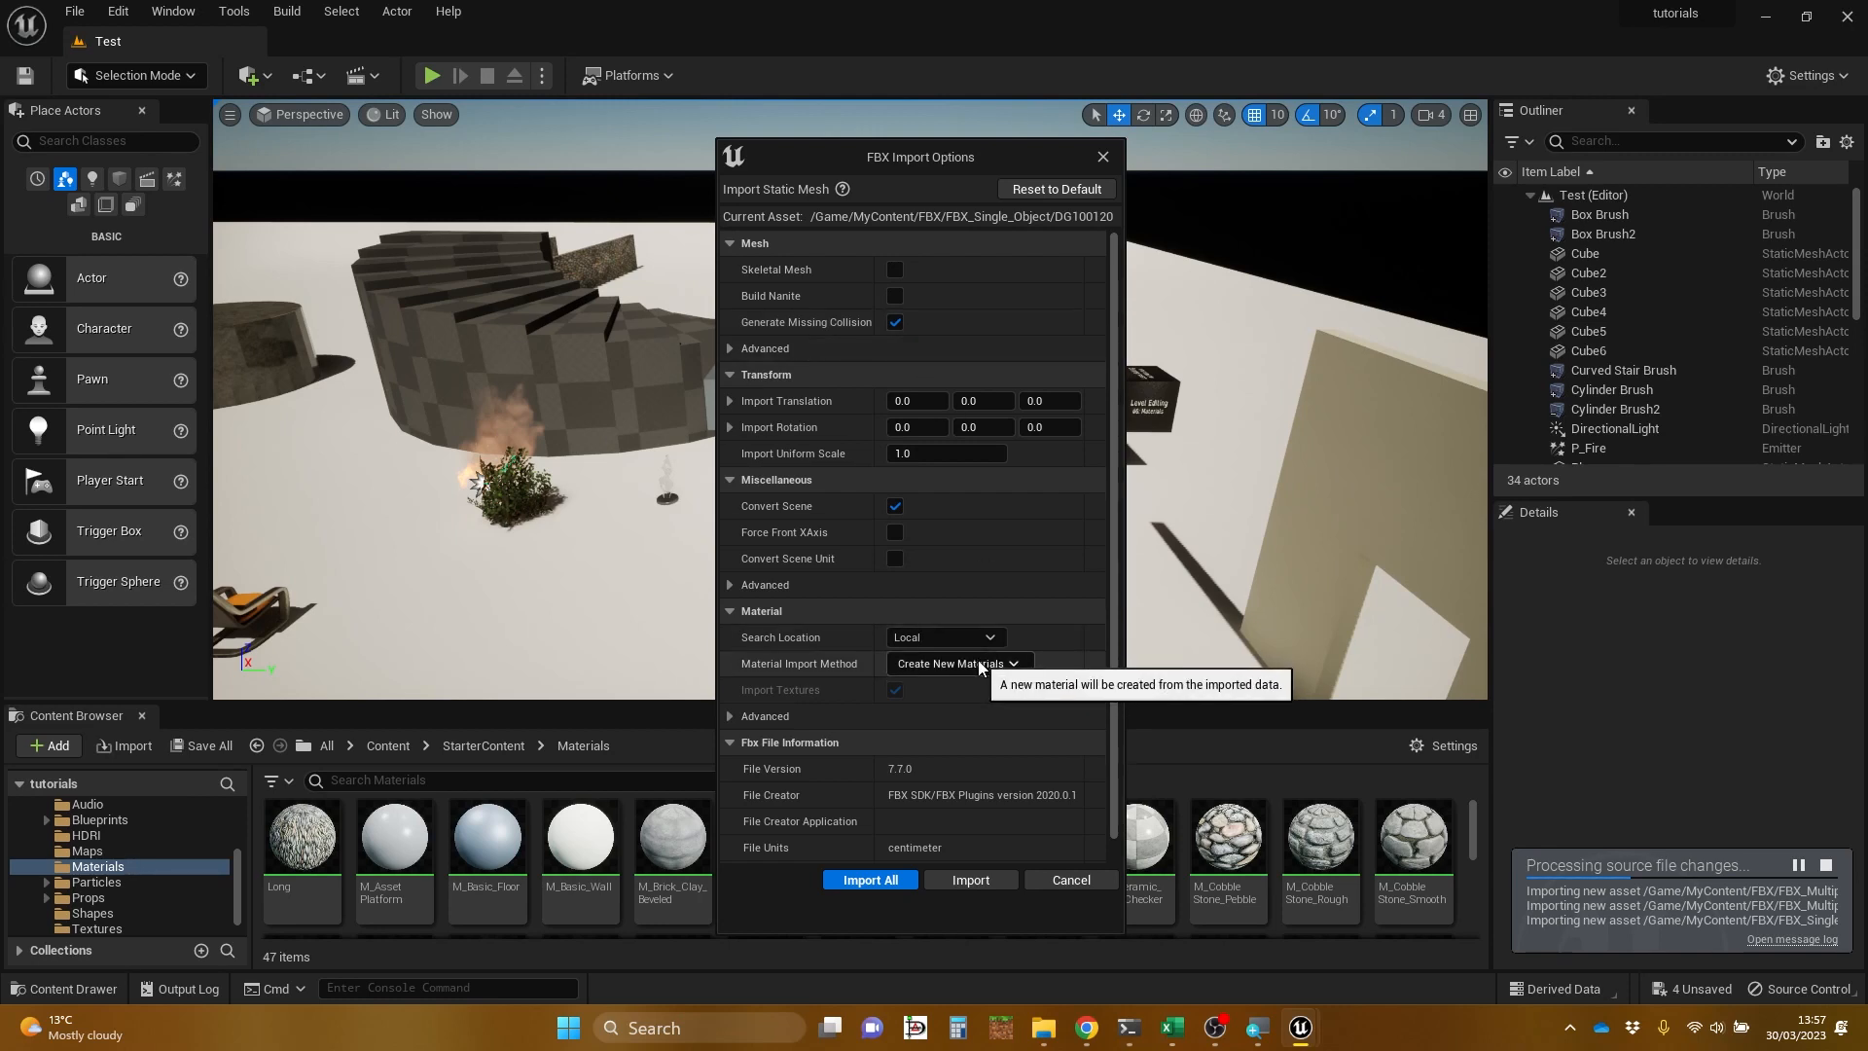
left_click(879, 882)
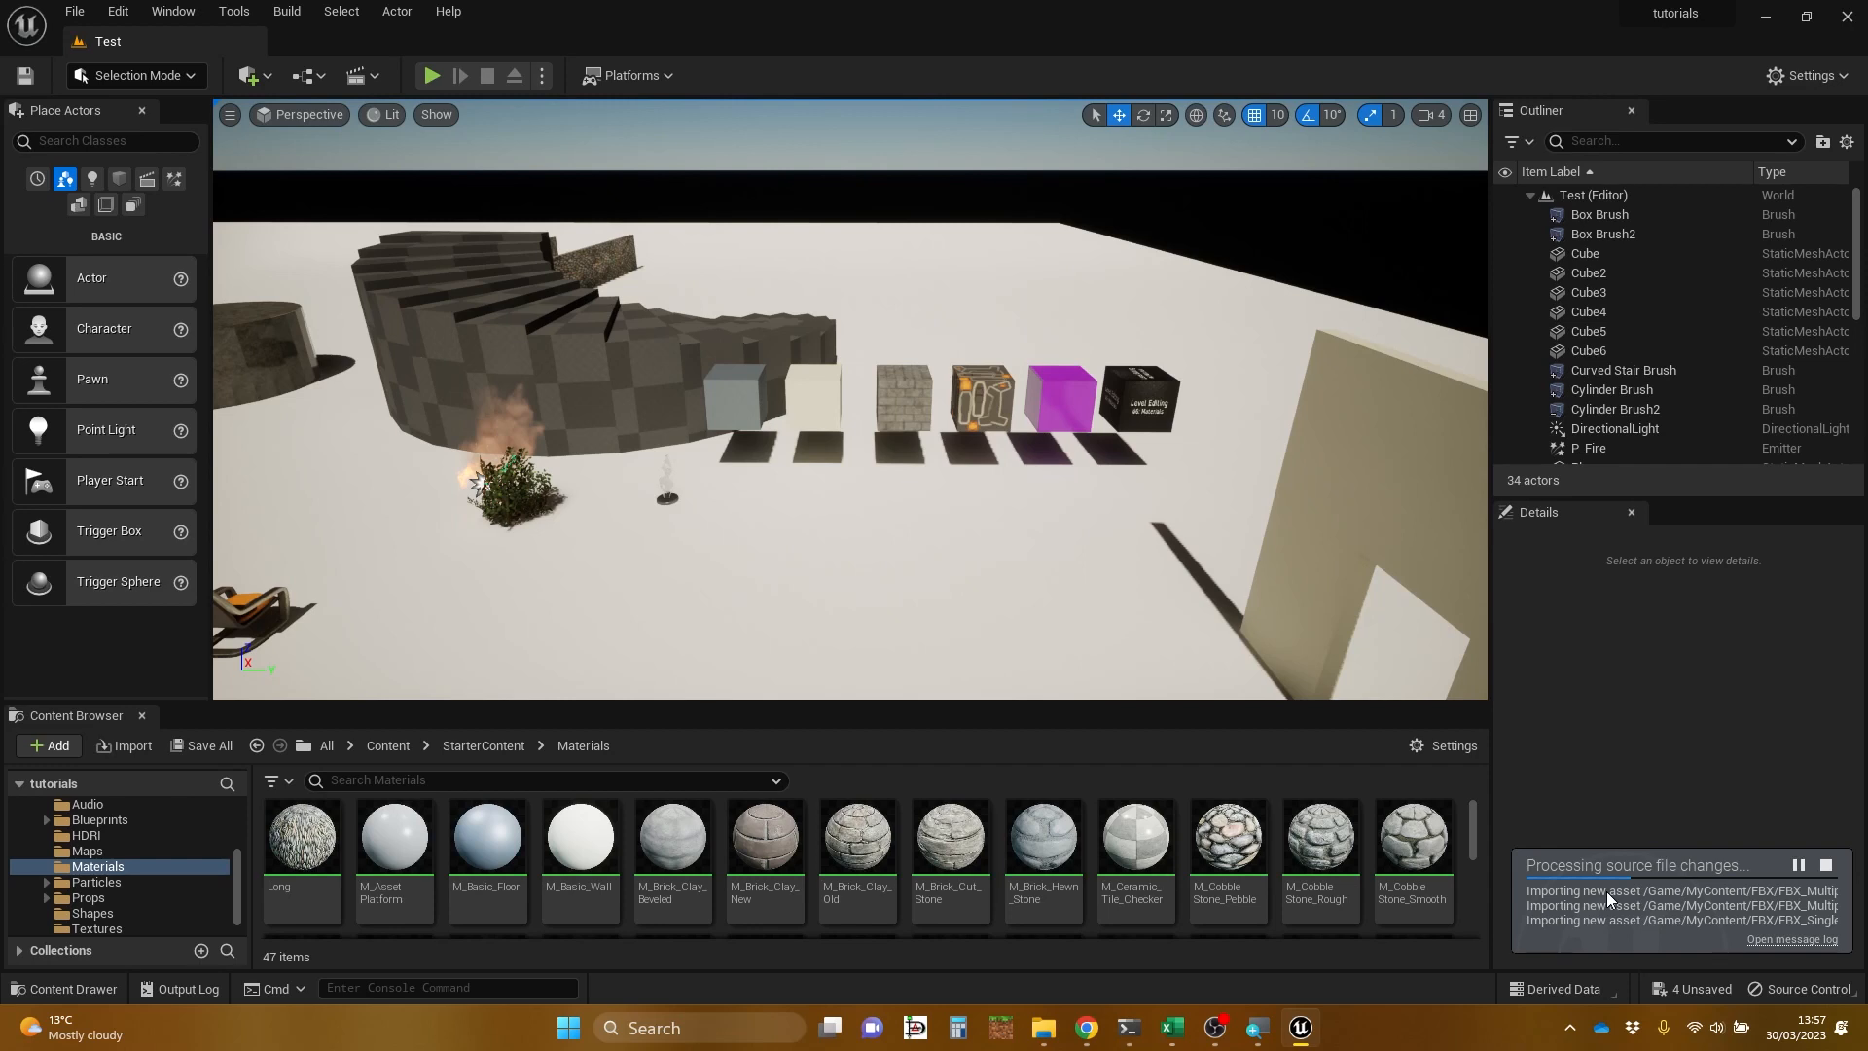
left_click(1806, 937)
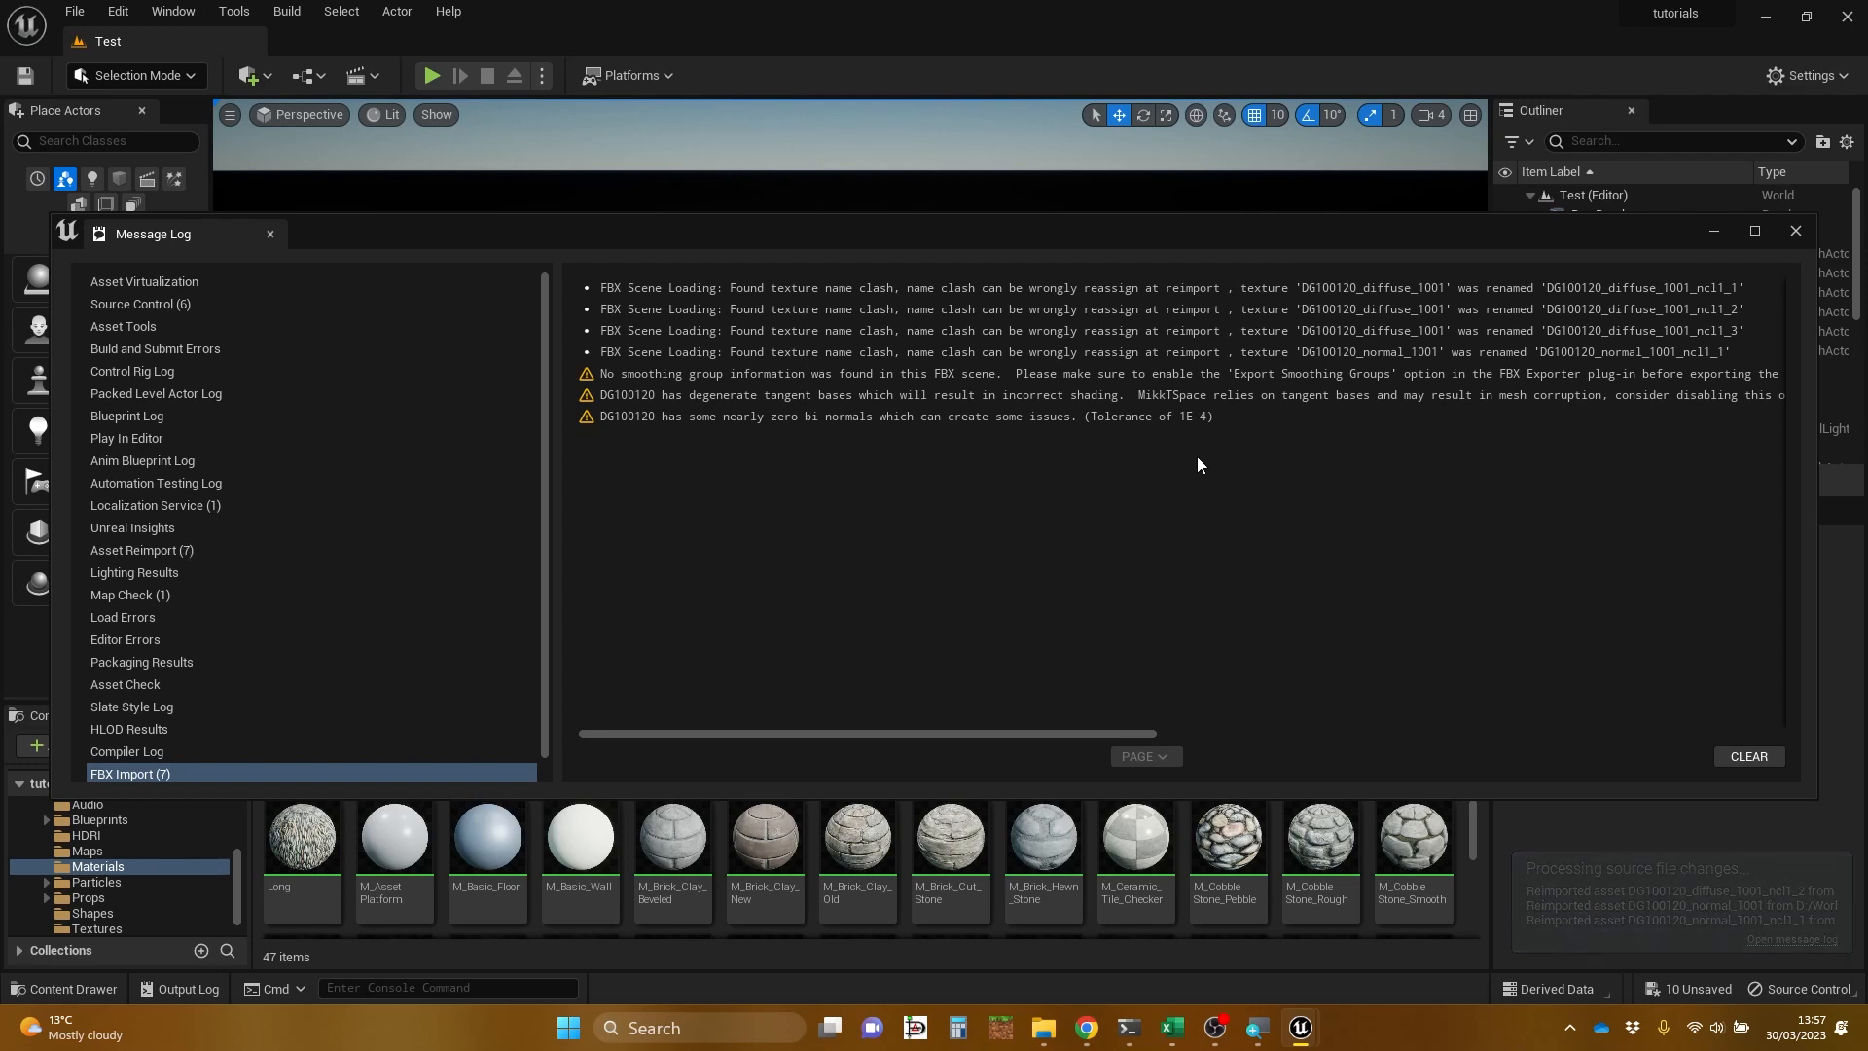
left_click(1796, 231)
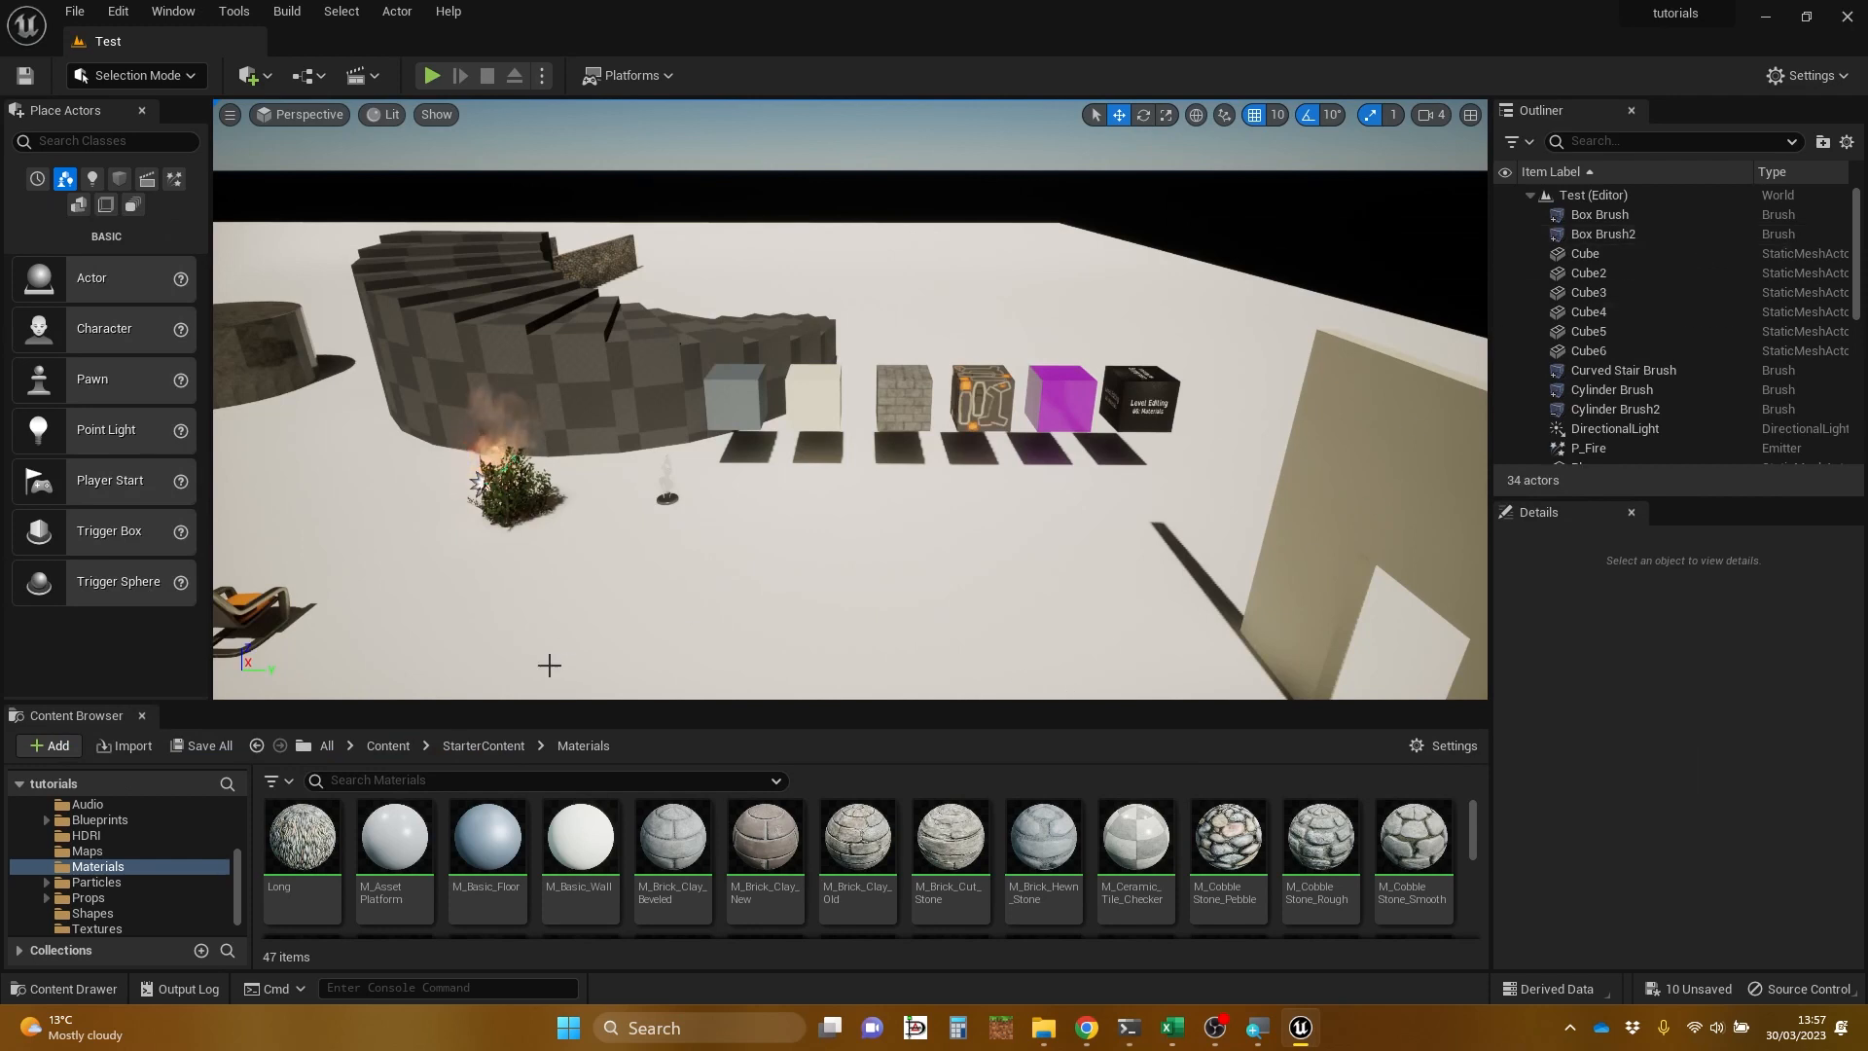
Step: Open the FBX_Single_Object folder inside MyContent/FBX and look at the imported DG100120 static mesh
left_click(389, 747)
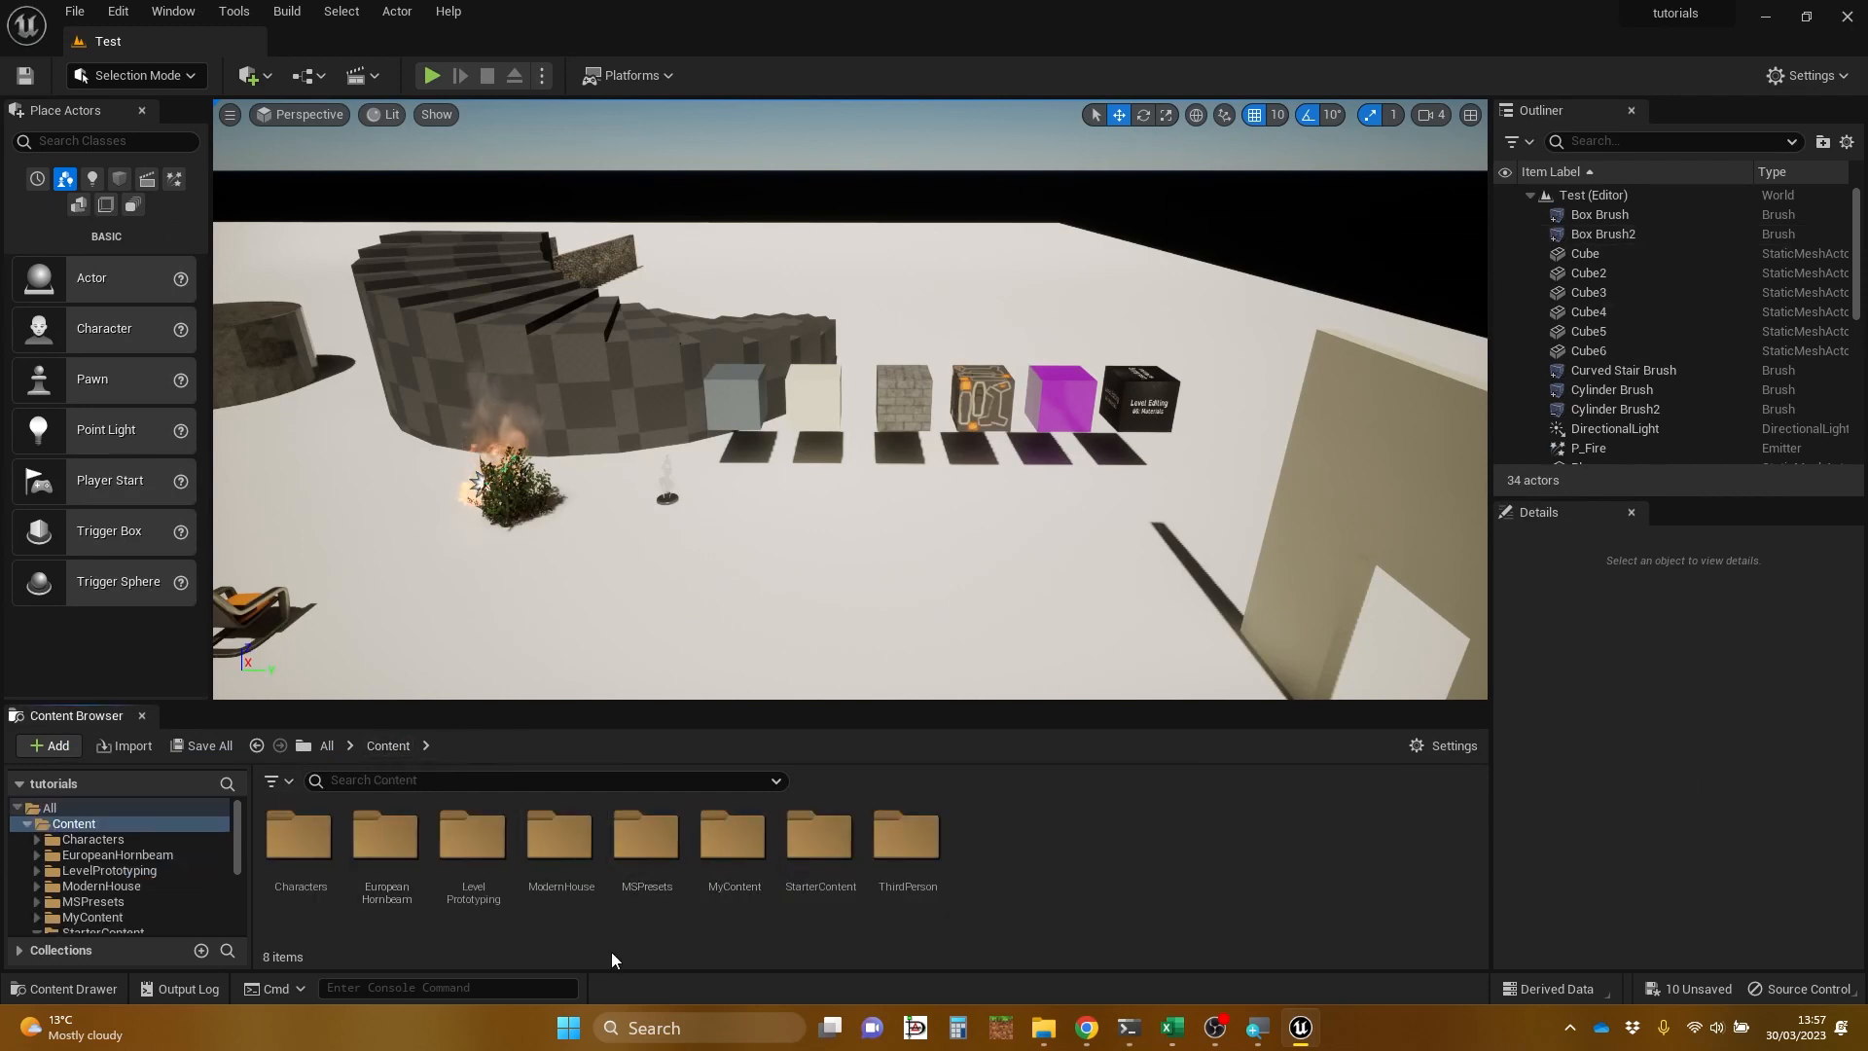
double_click(734, 839)
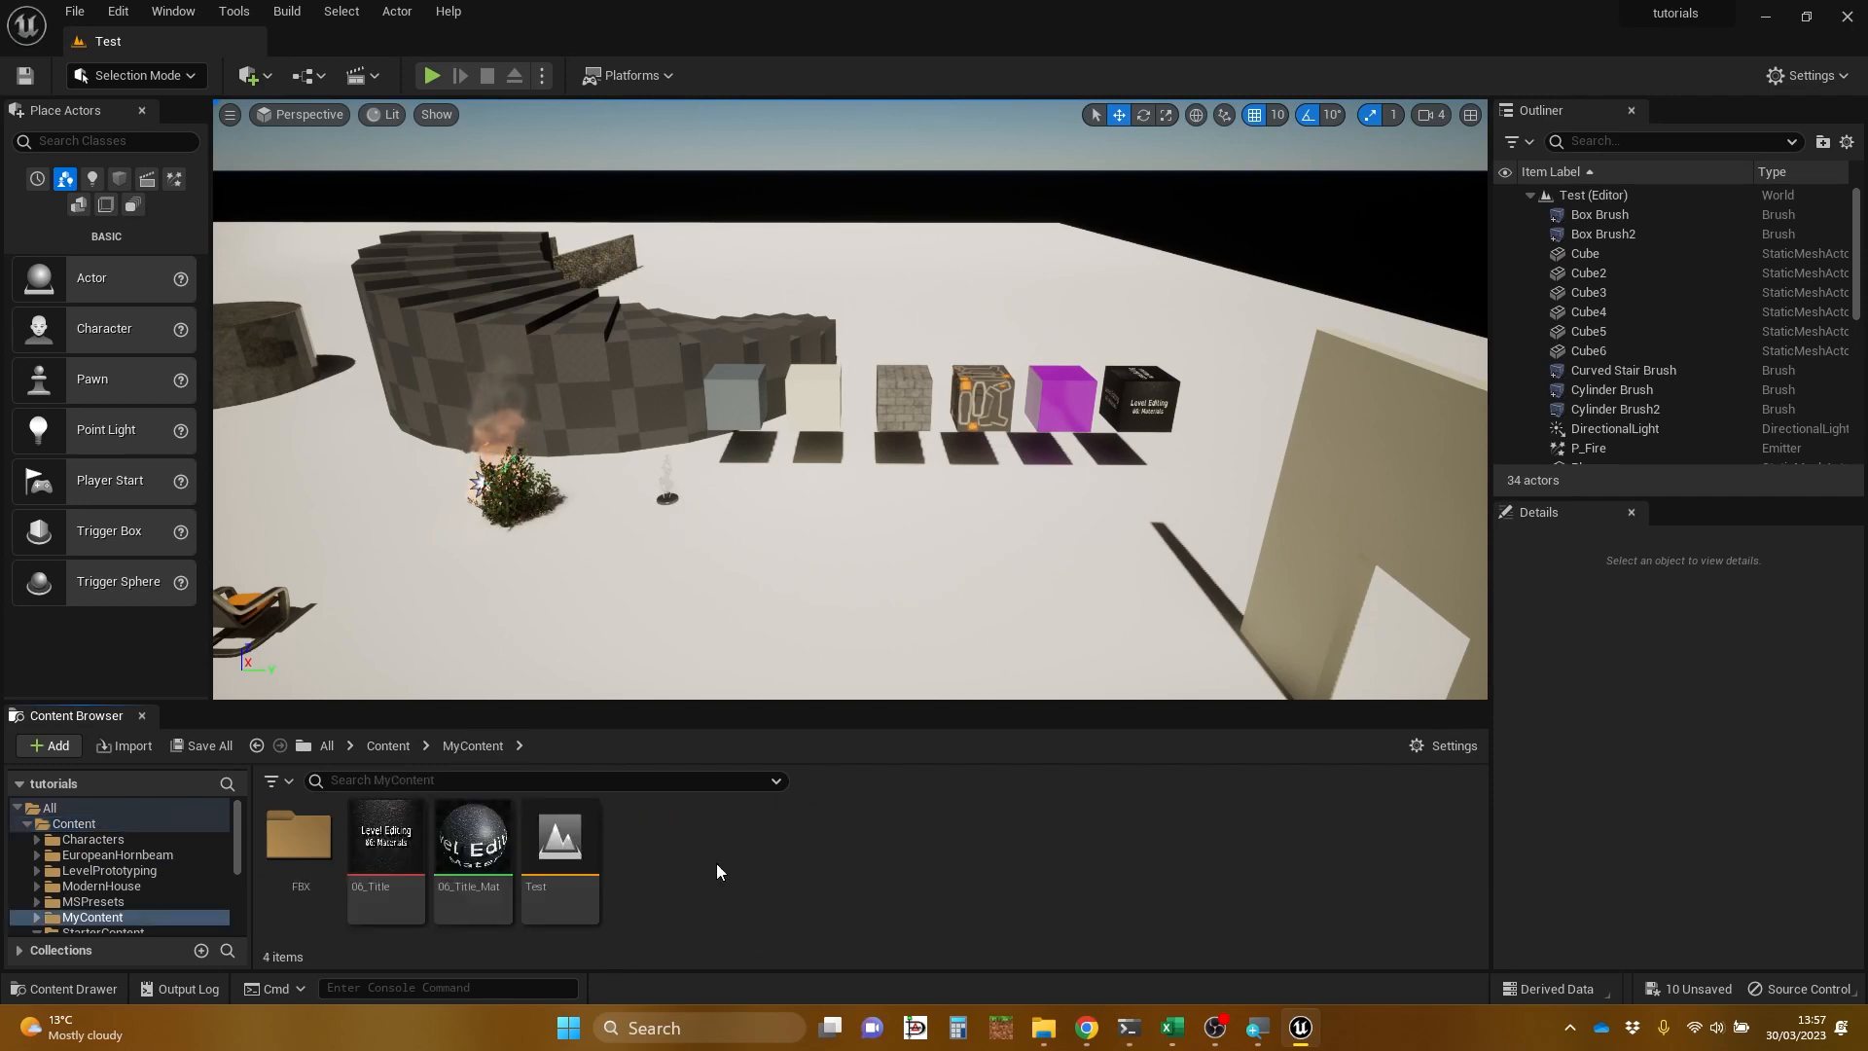
left_click(297, 830)
double_click(297, 829)
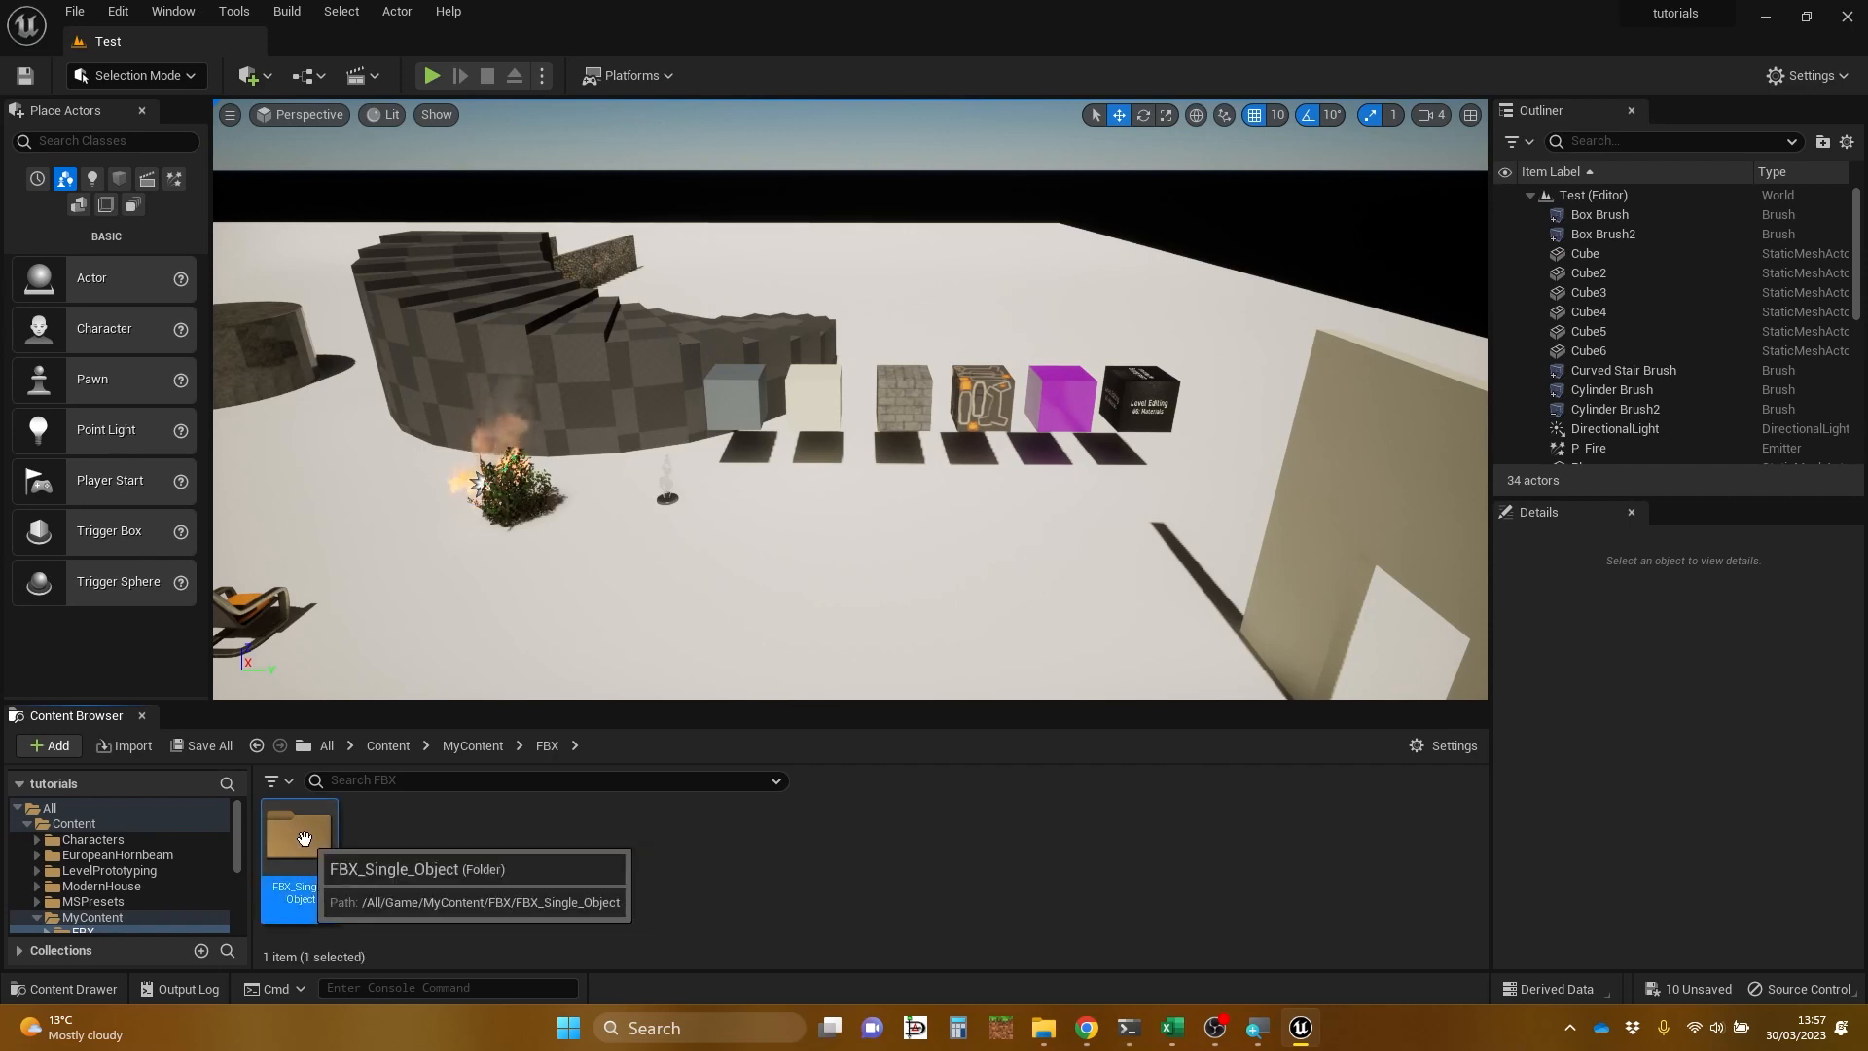
double_click(298, 834)
mouse_move(297, 829)
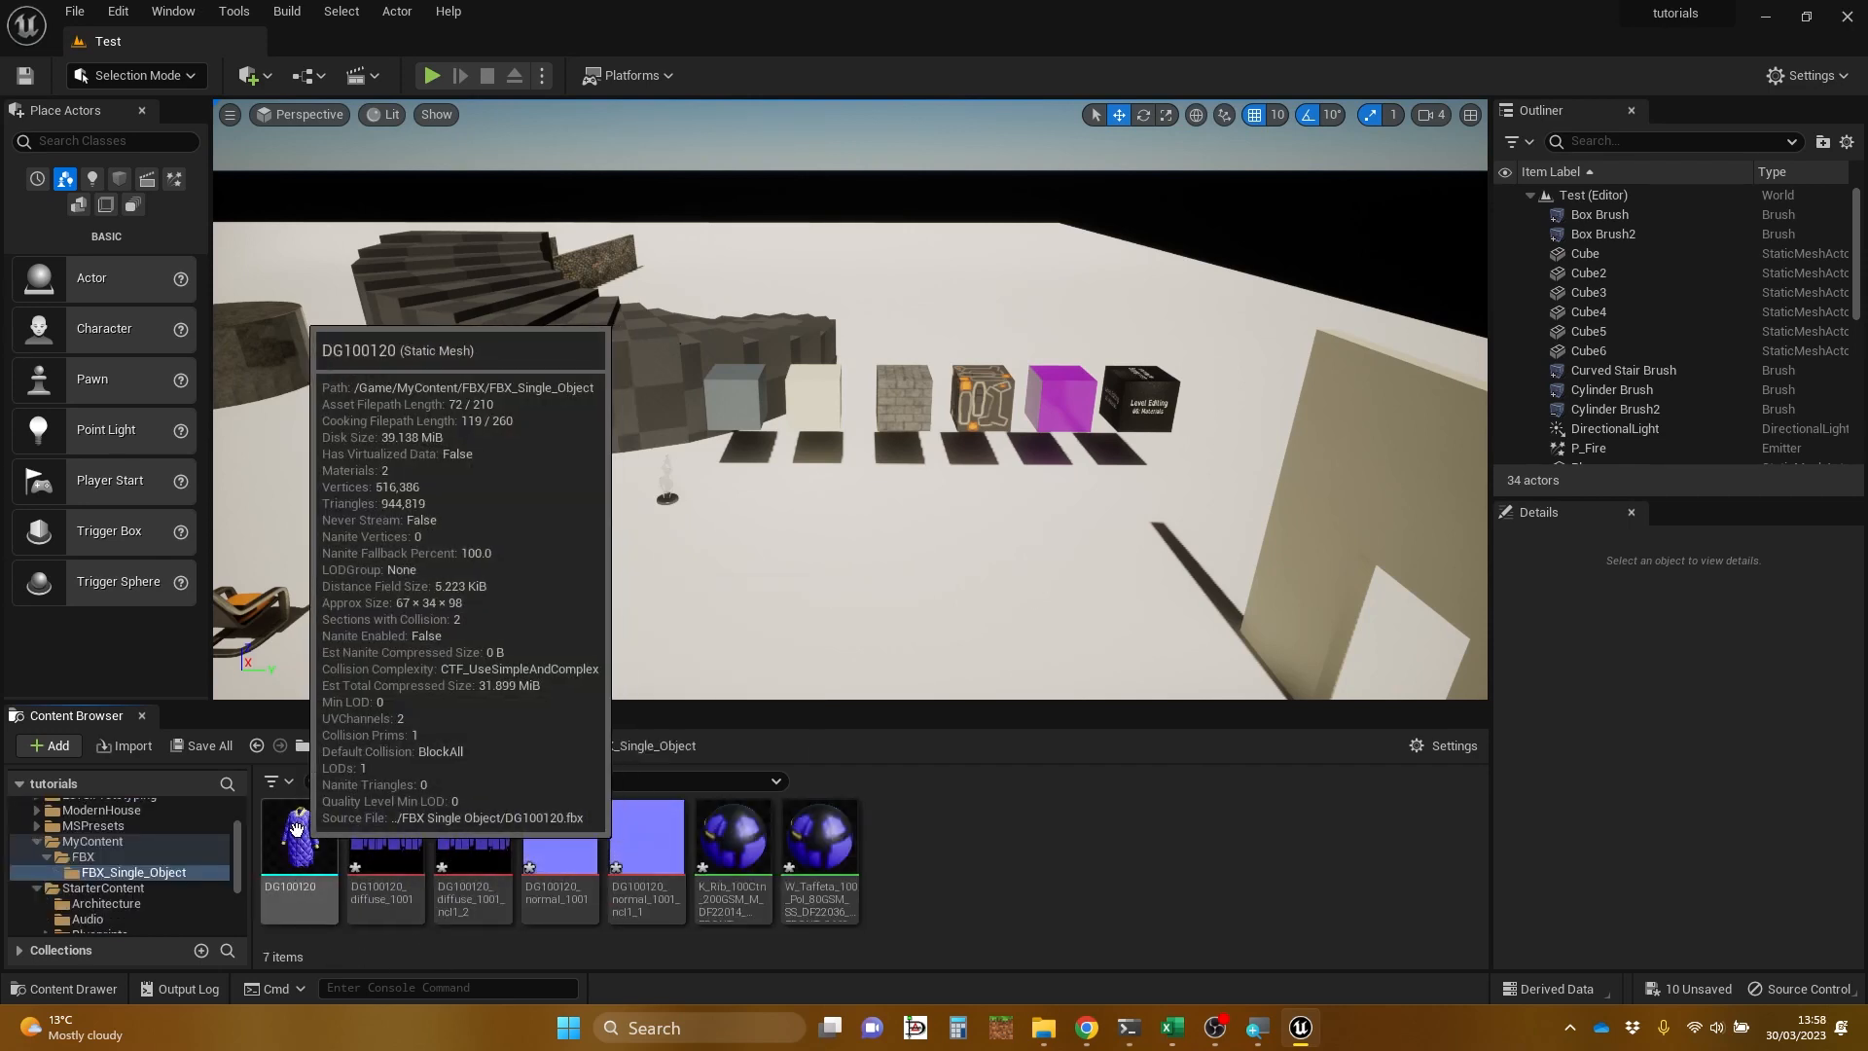
Step: Place the DG100120 jacket mesh on the open floor near the burning bush, at about X -1090, Y 2460
mouse_move(459, 827)
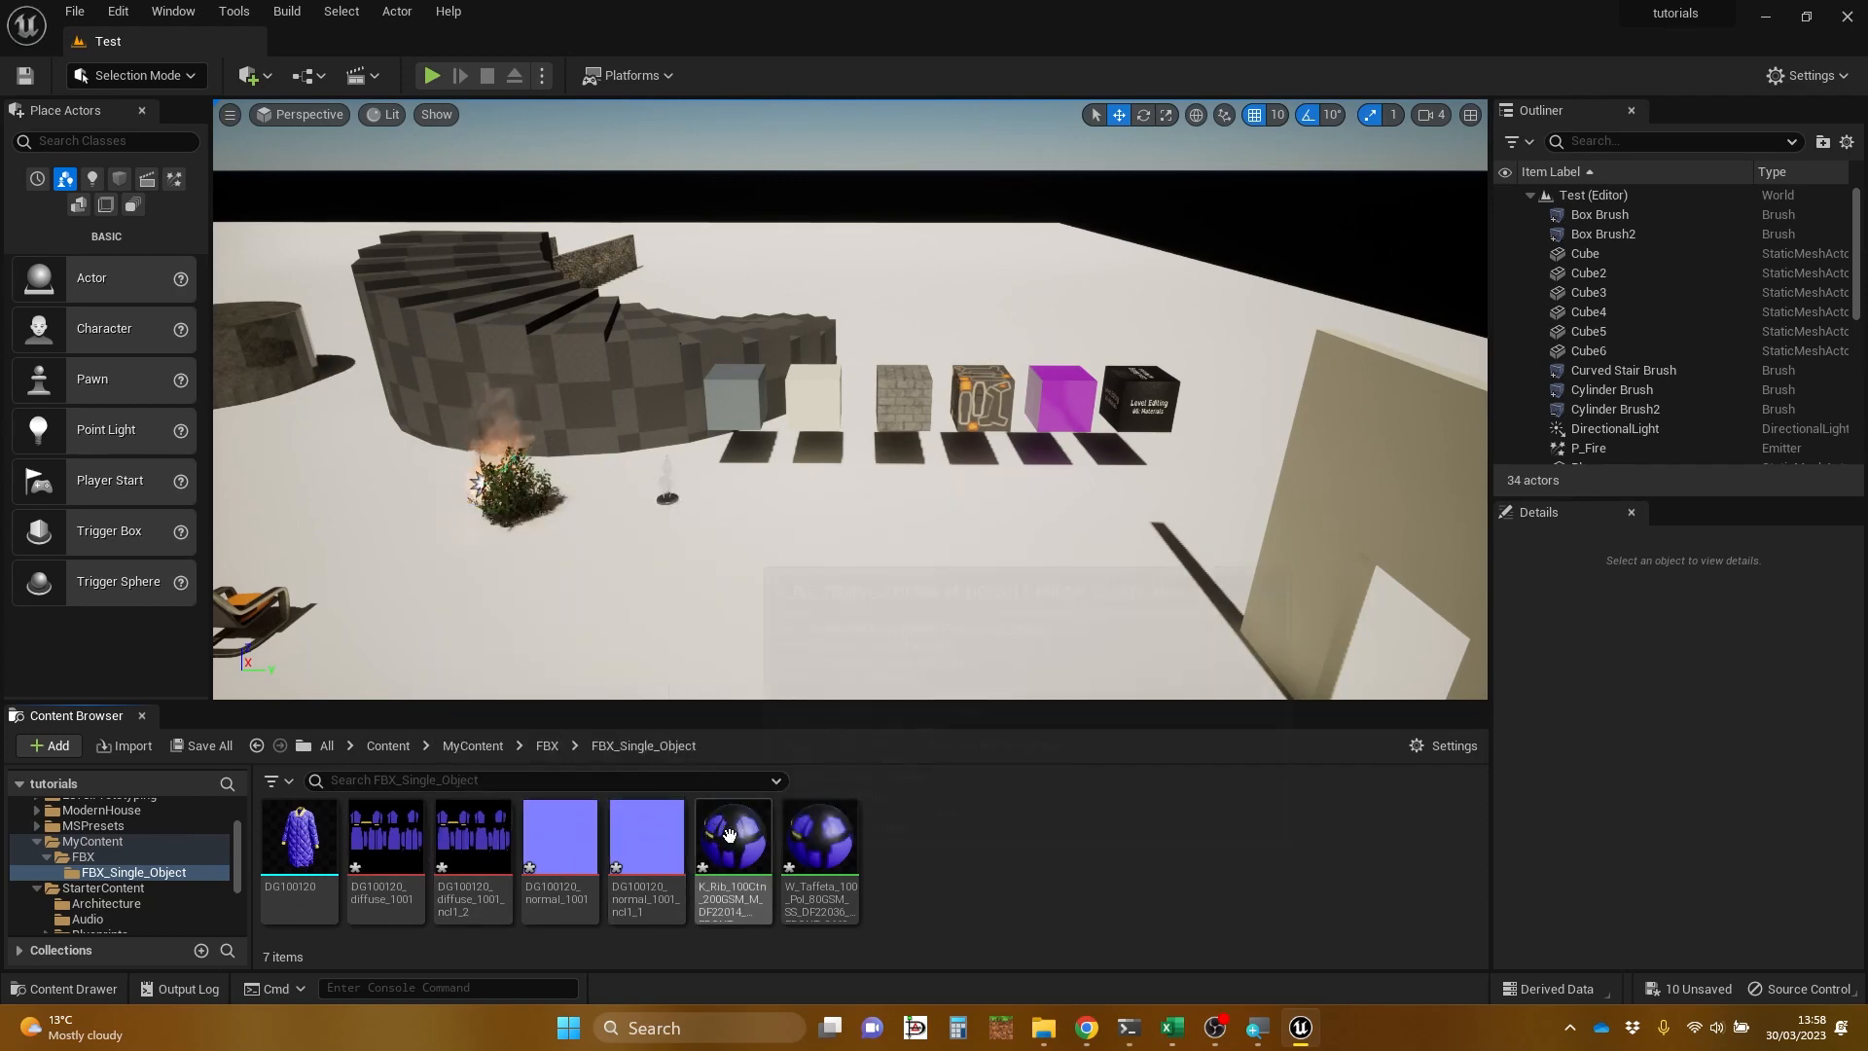
mouse_move(780, 839)
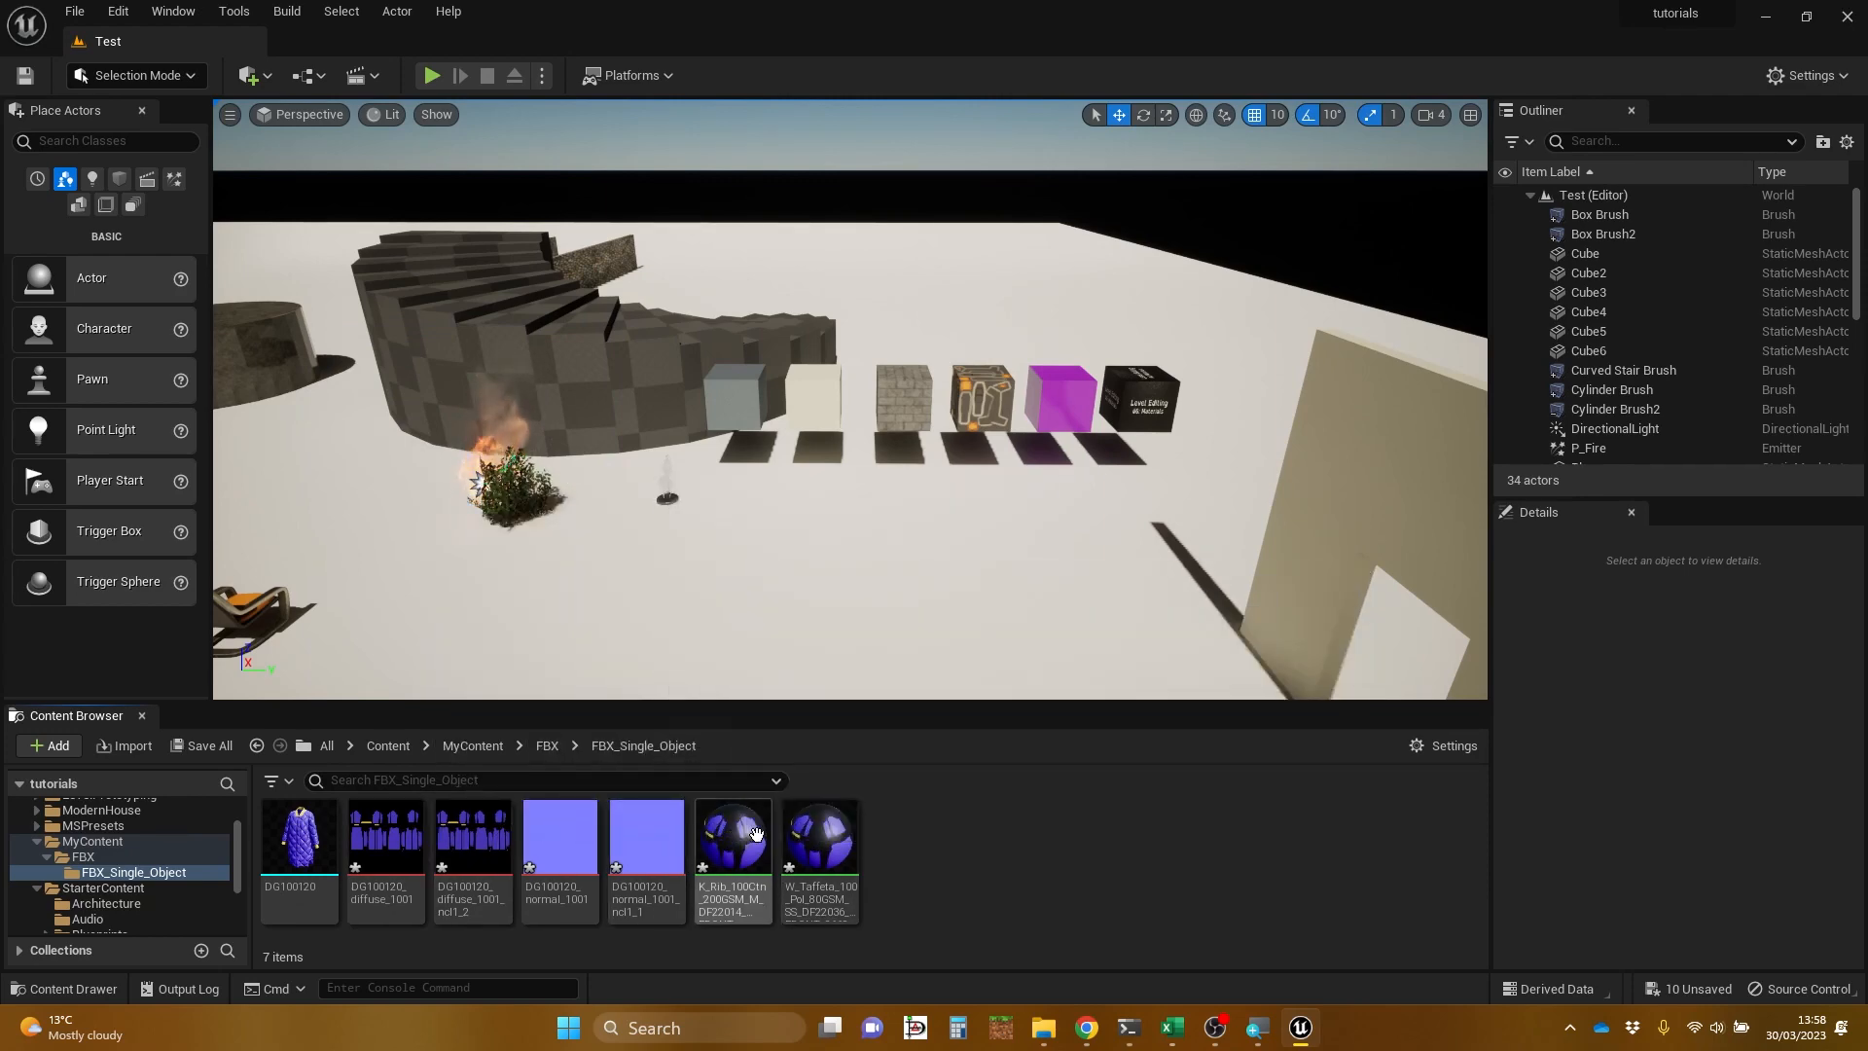
left_click_drag(300, 837, 775, 547)
Step: Examine the placed jacket mesh close up from several sides of the level
key("w")
right_click_drag(775, 547, 613, 523)
key("a")
key("d")
key("s")
key("a")
key("d")
key("w")
key("e")
key("s")
key("a")
key("w")
key("d")
key("s")
key("a")
key("a")
key("d")
key("w")
key("s")
key("a")
key("d")
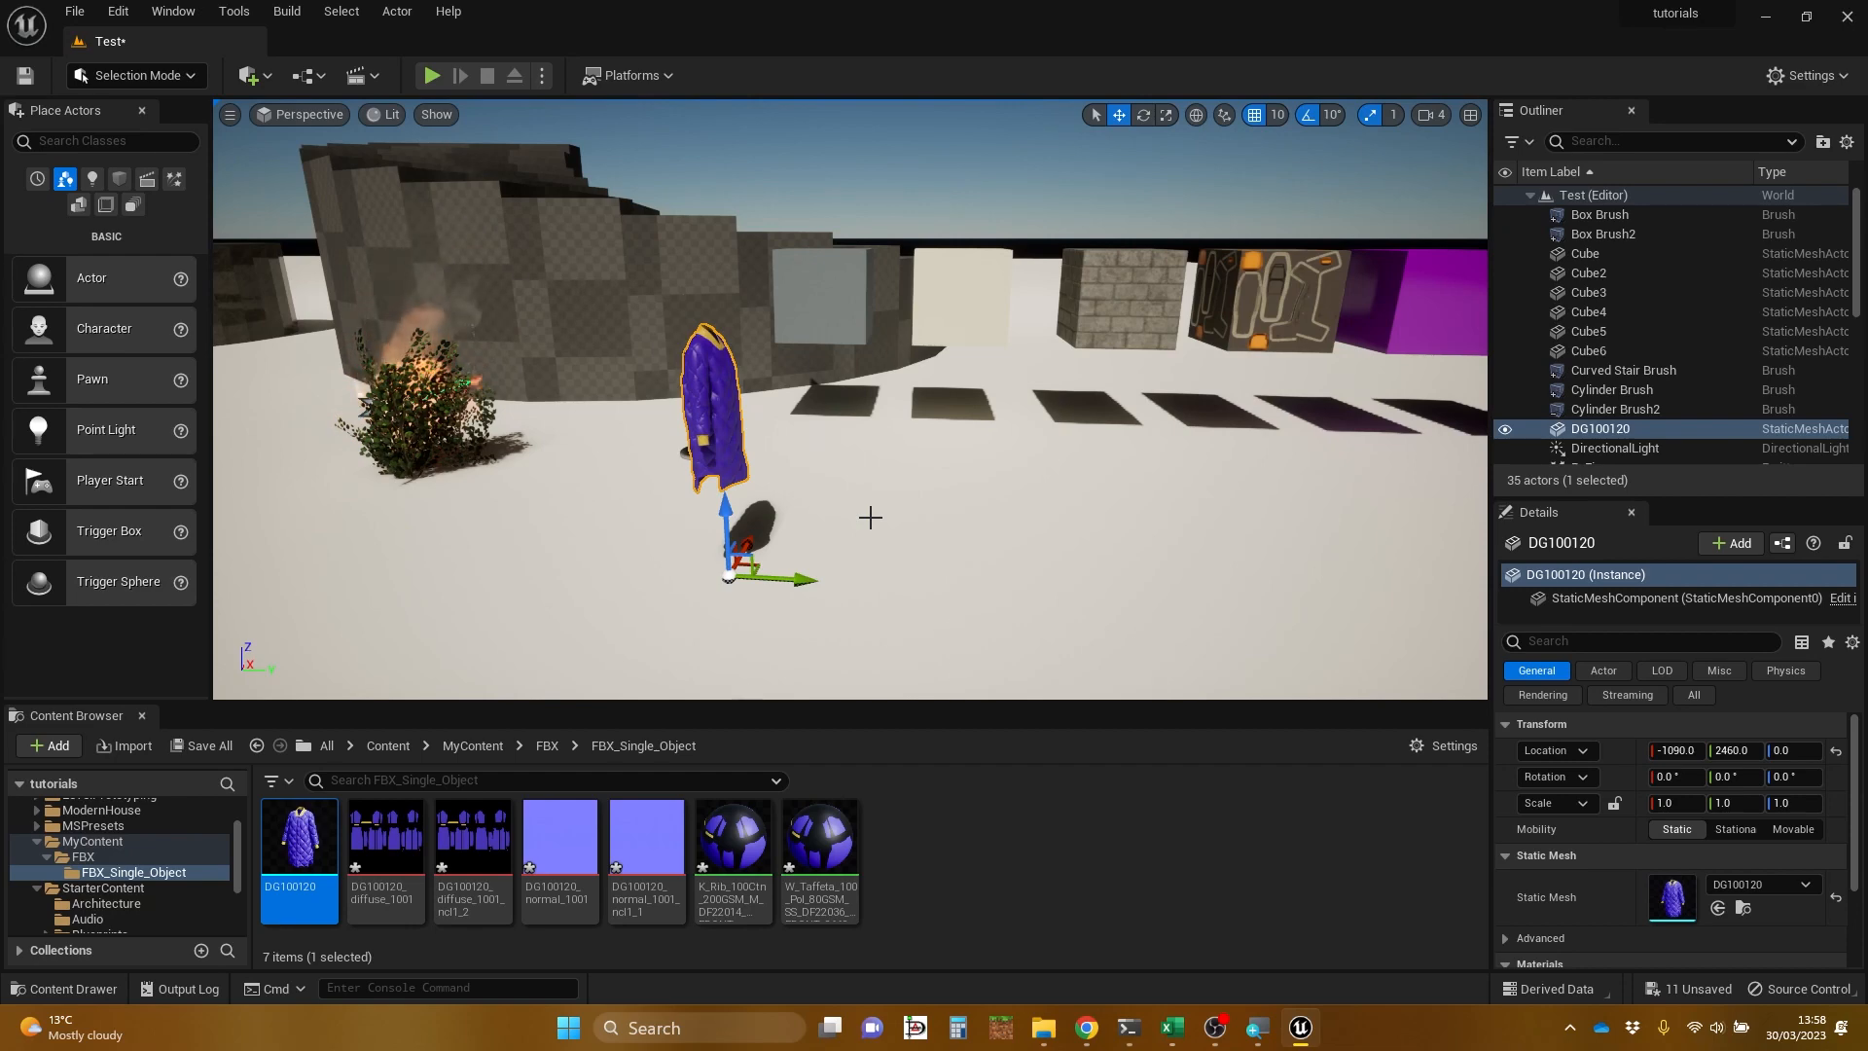
mouse_move(859, 505)
right_mouse_down()
mouse_move(754, 498)
mouse_move(880, 498)
mouse_move(847, 525)
mouse_move(858, 505)
right_mouse_up()
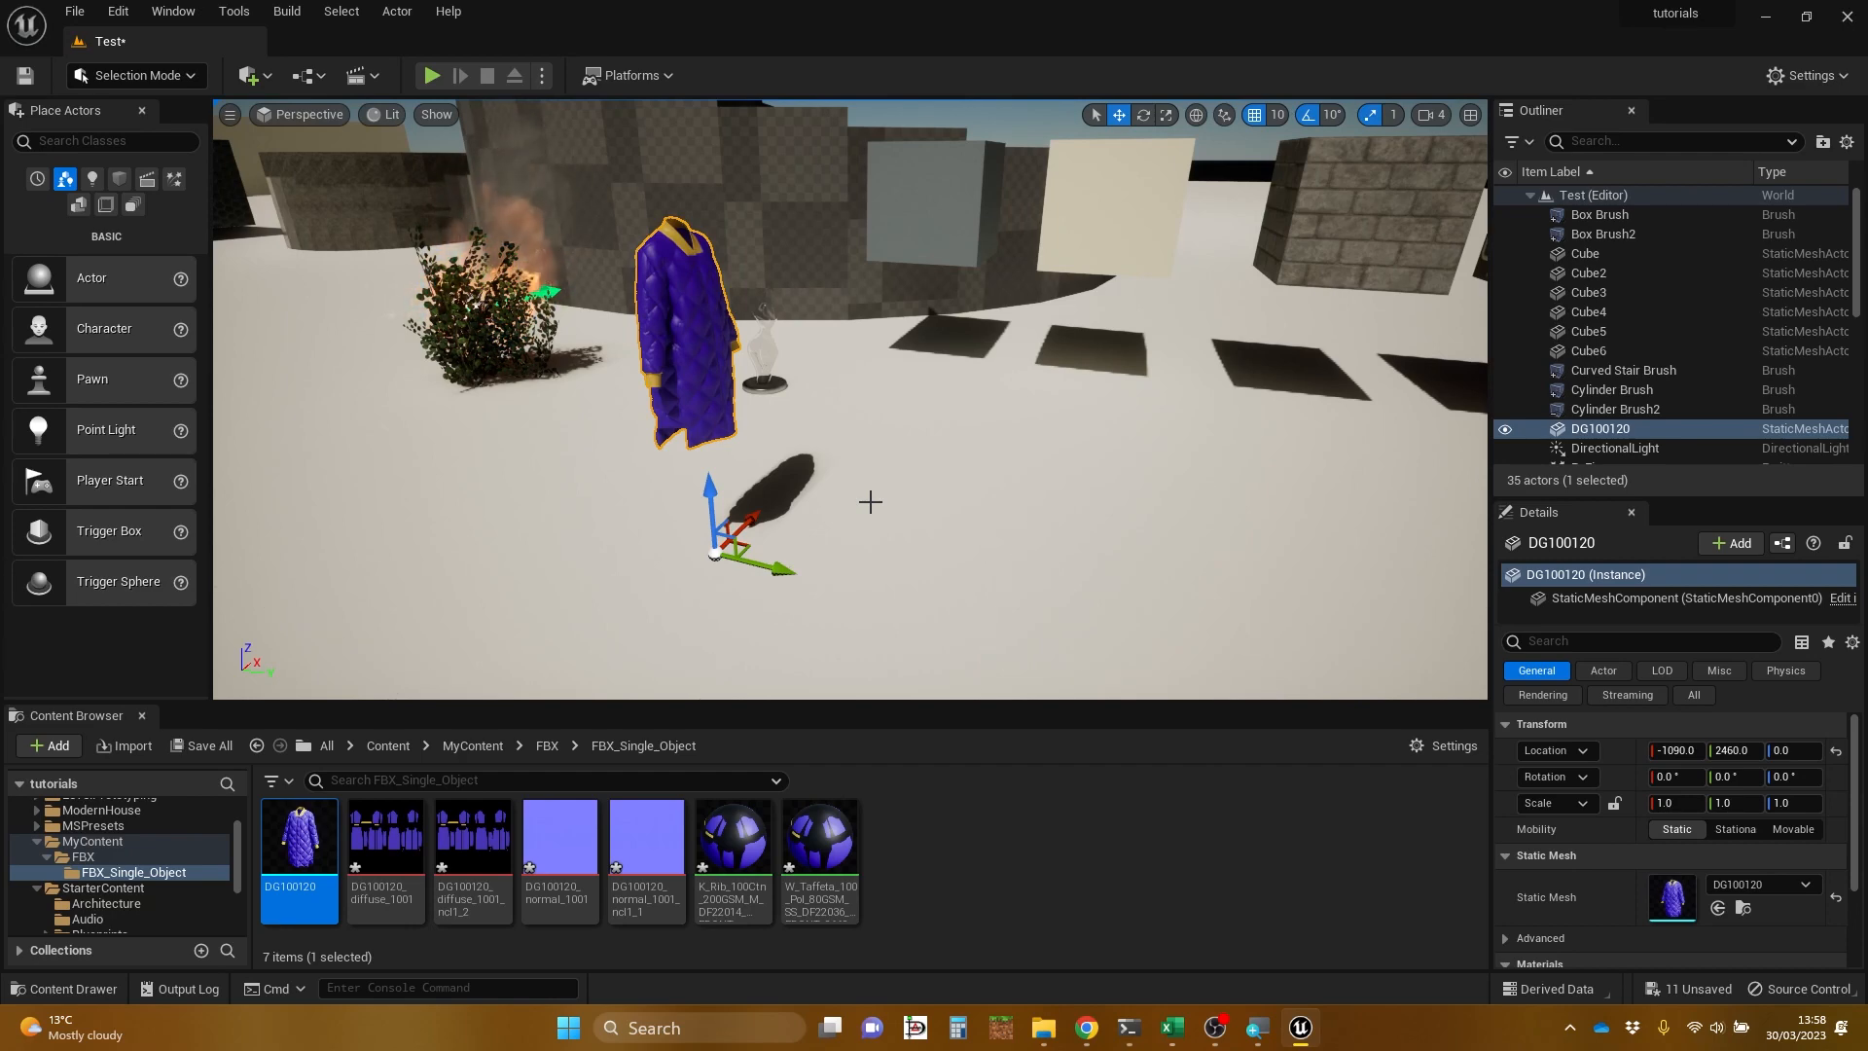
right_click_drag(869, 501, 739, 462)
right_click_drag(938, 462, 802, 455)
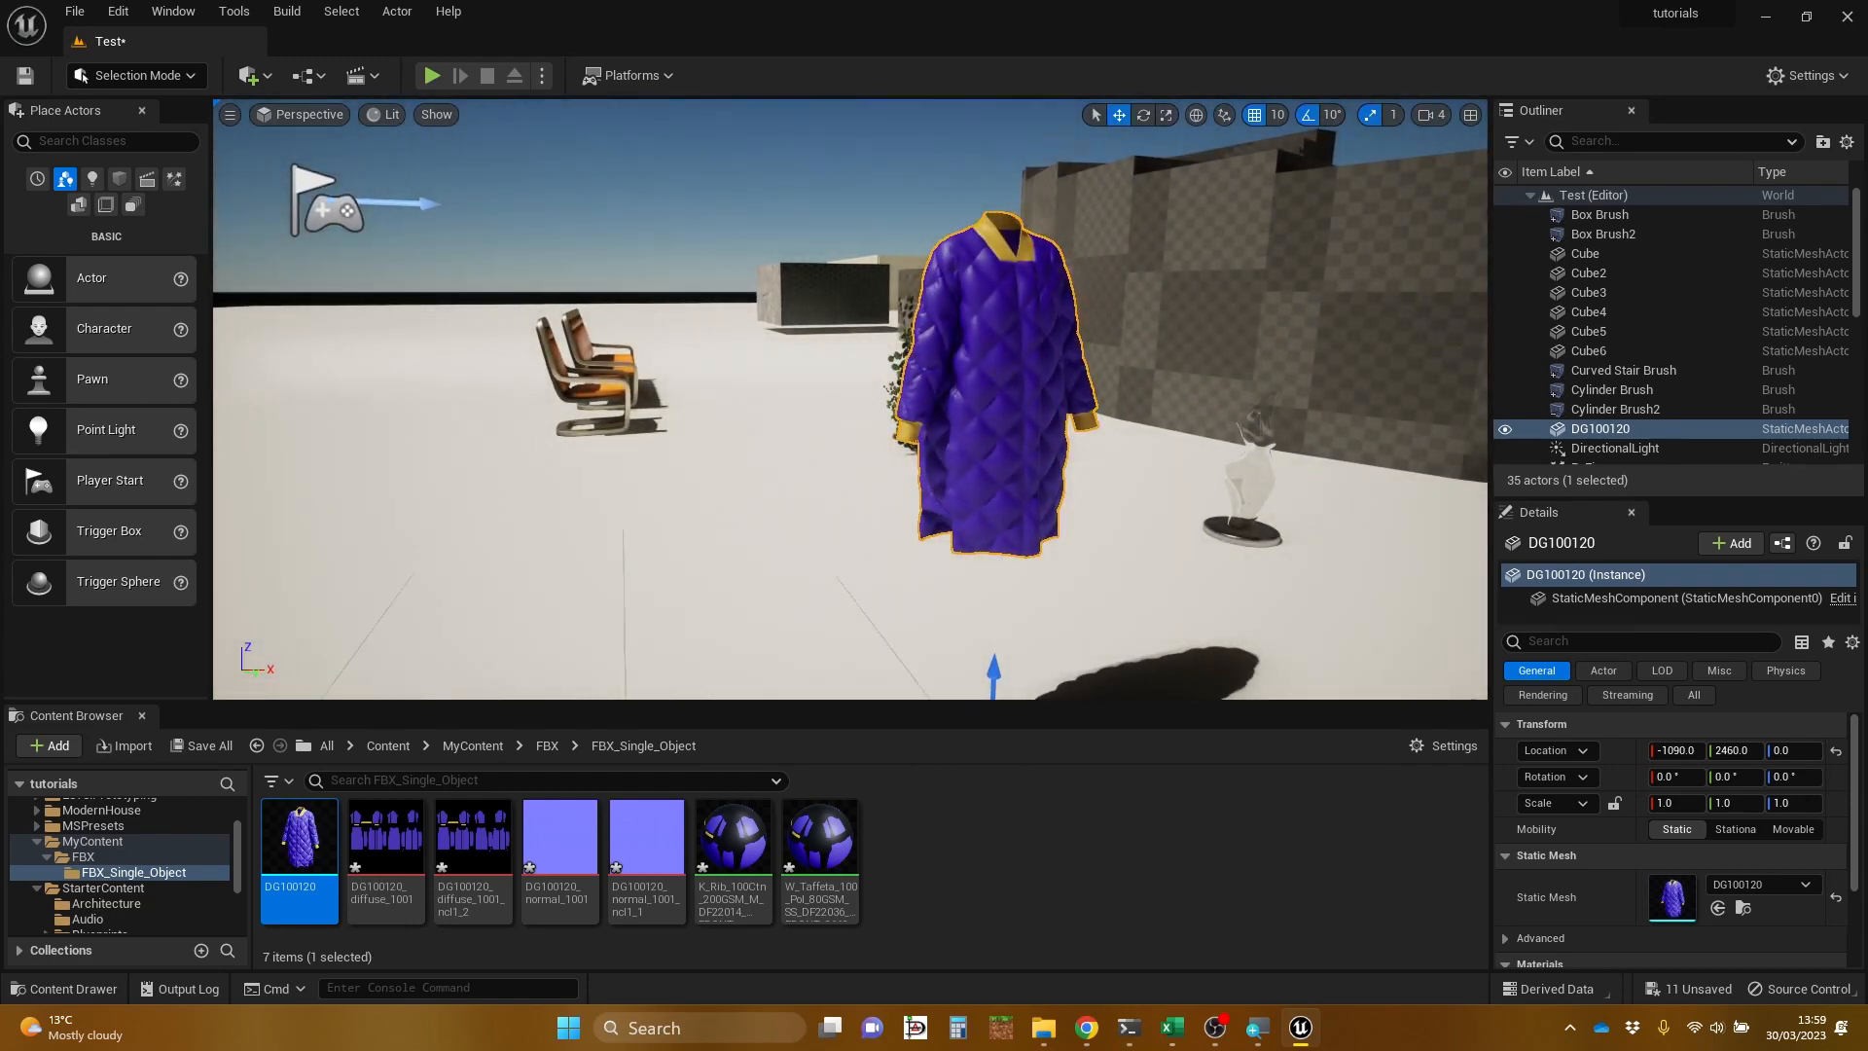
mouse_move(1005, 373)
right_mouse_down()
mouse_move(1158, 389)
mouse_move(895, 389)
mouse_move(1004, 373)
right_mouse_up()
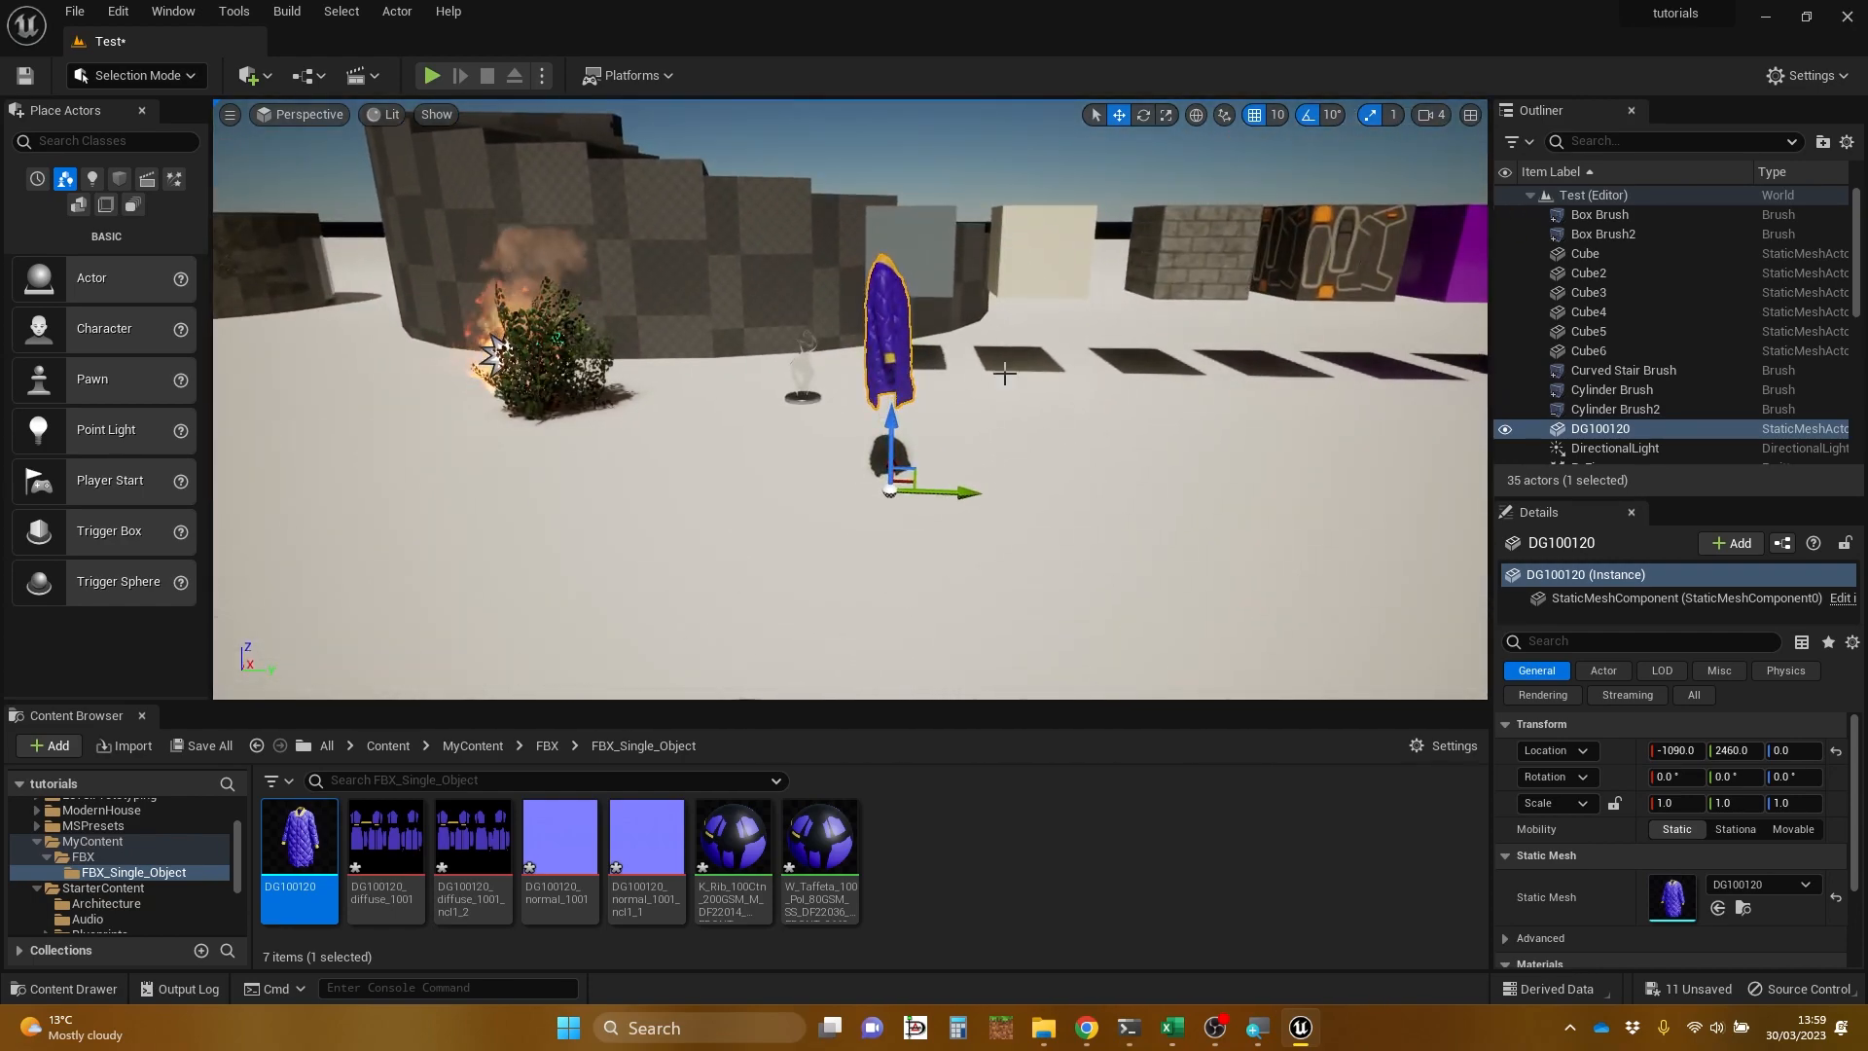